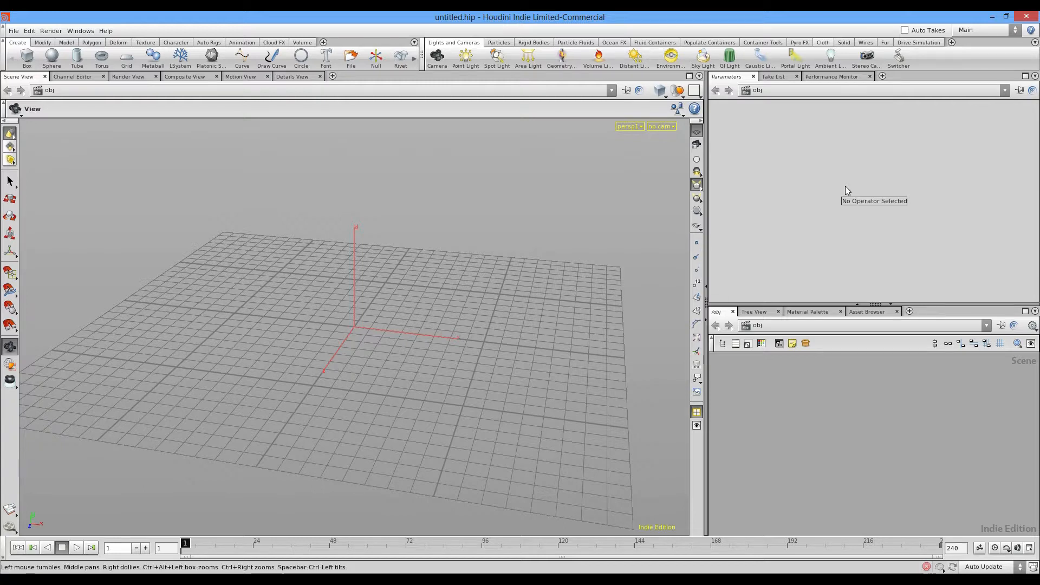
Step: Switch to the web browser and examine the refraction diagrams for a glass block and a prism and the refracted-beam photo
key(alt+Tab)
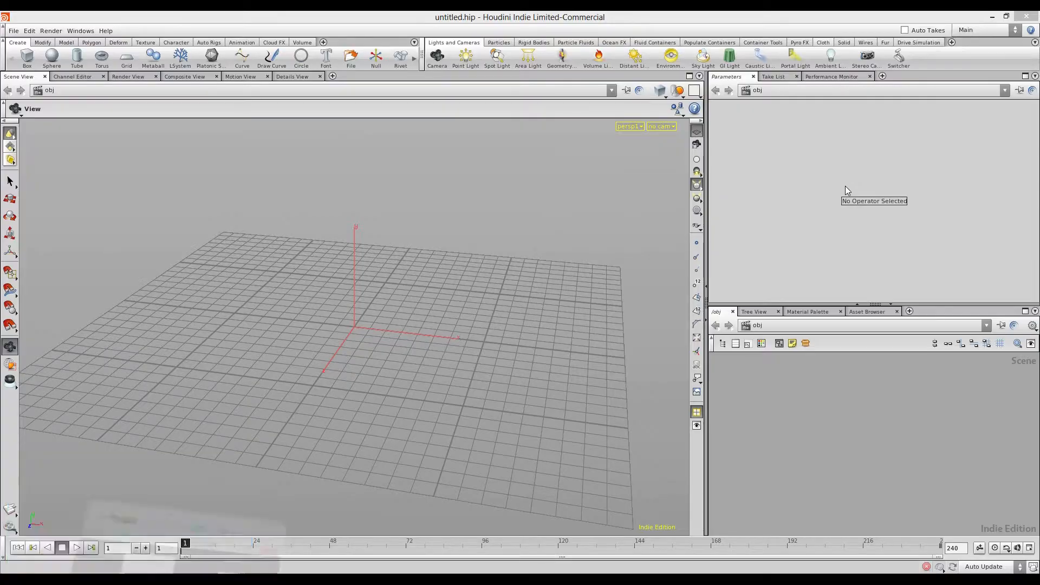
scroll(848, 190, down, 2)
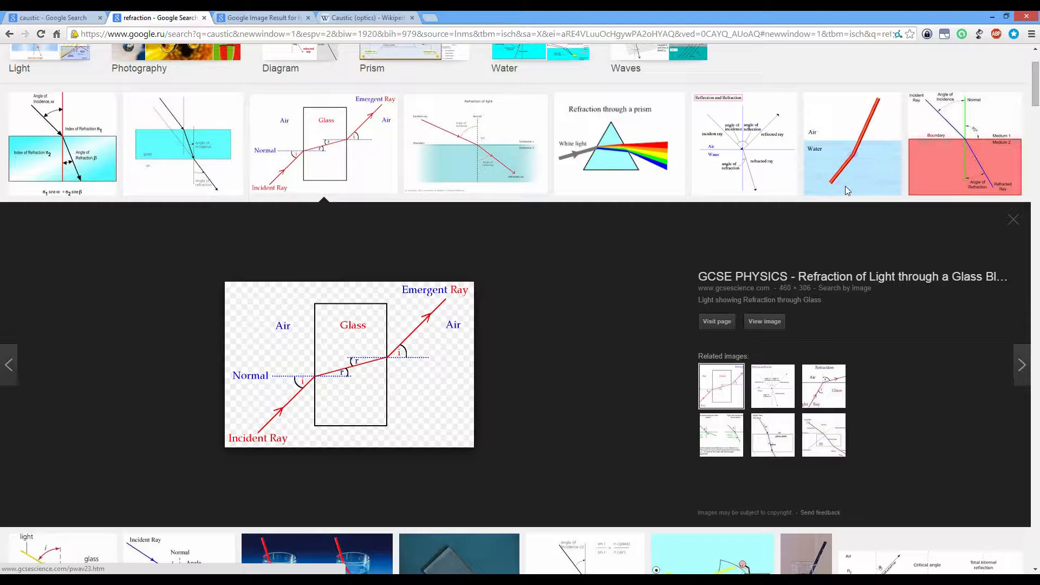
scroll(847, 190, up, 2)
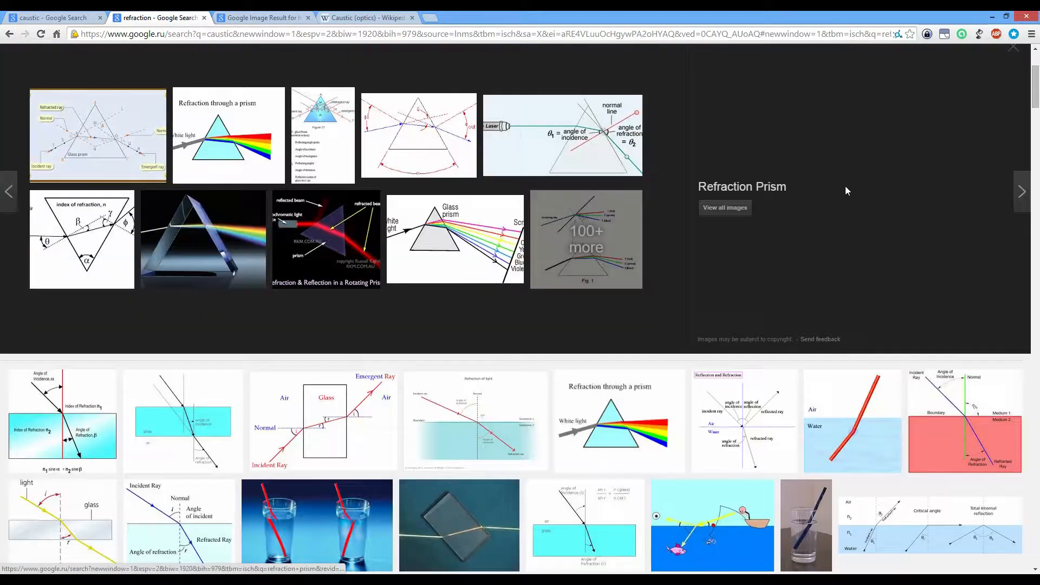
scroll(847, 190, up, 3)
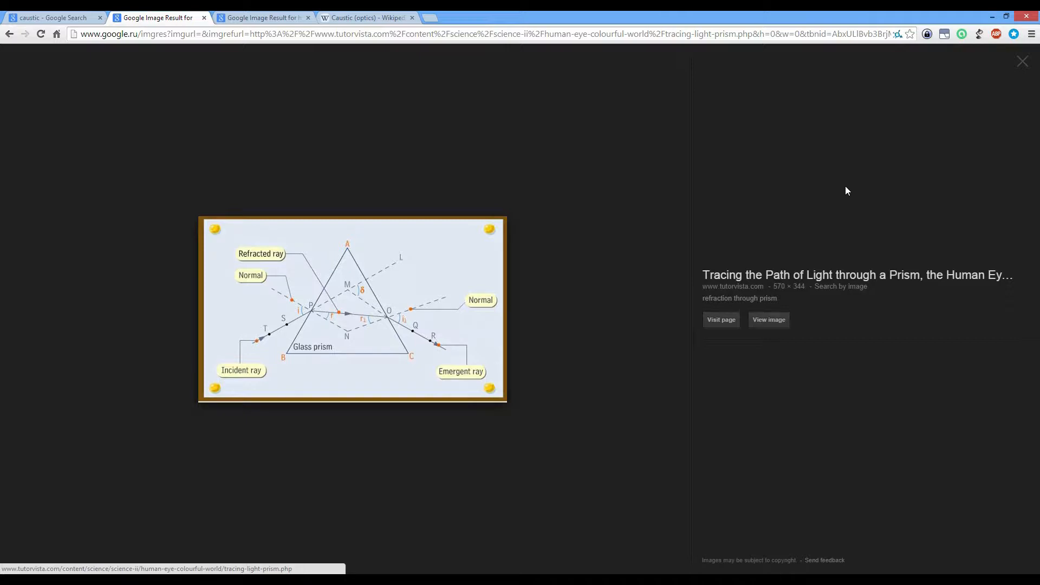
key(ctrl+Tab)
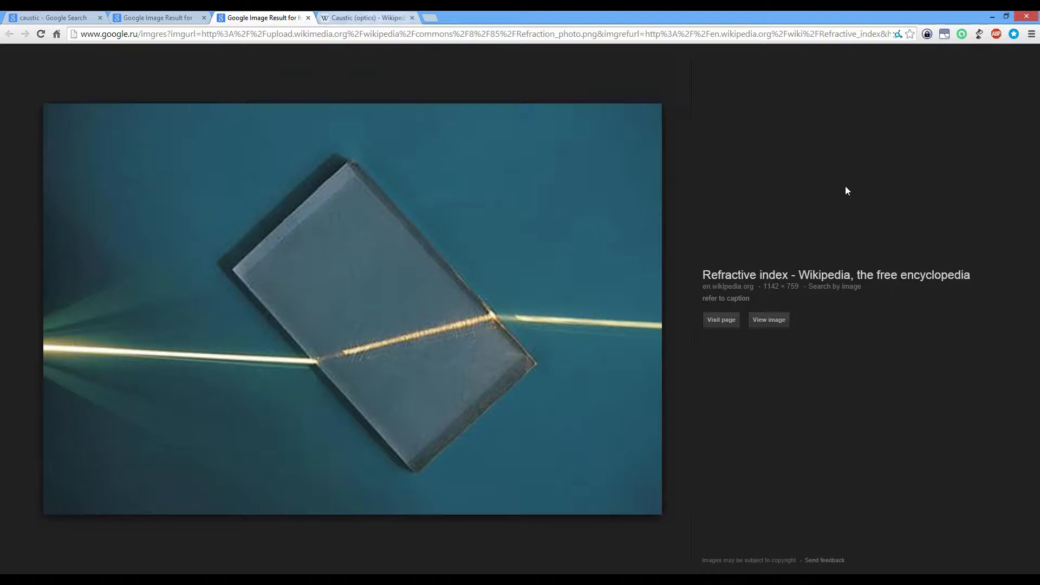
Step: Examine the Wikipedia article on caustics in optics, including its explanation and the image of caustics produced by a glass of water
key(ctrl+Tab)
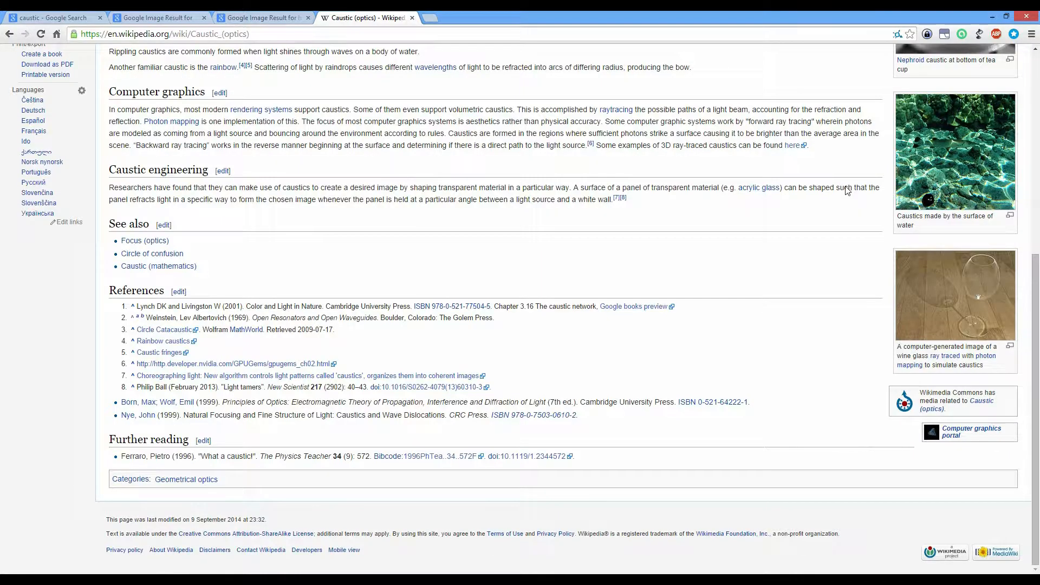
scroll(848, 191, up, 5)
scroll(847, 191, up, 2)
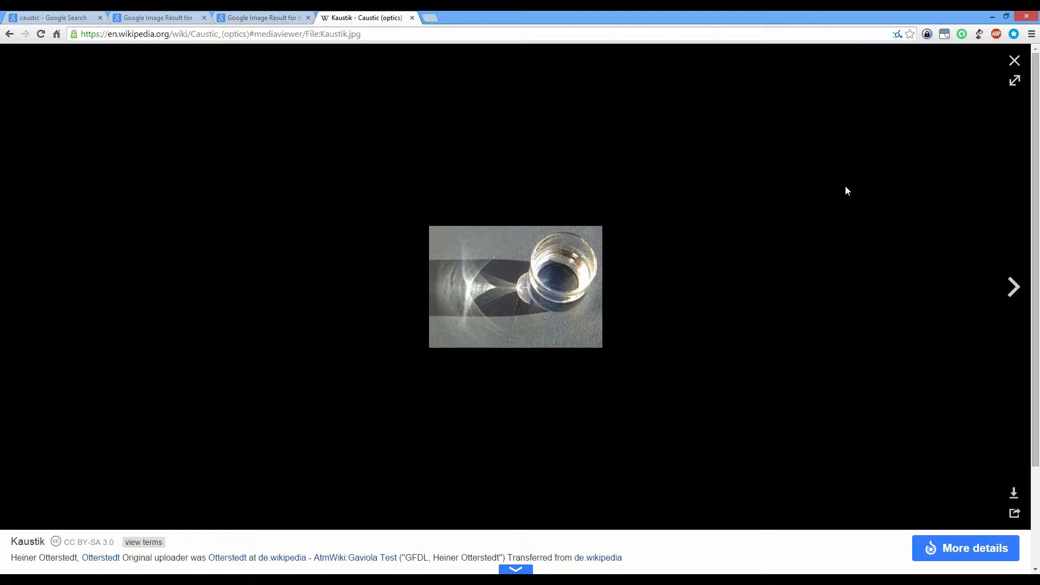
key(alt+Left)
scroll(848, 191, down, 5)
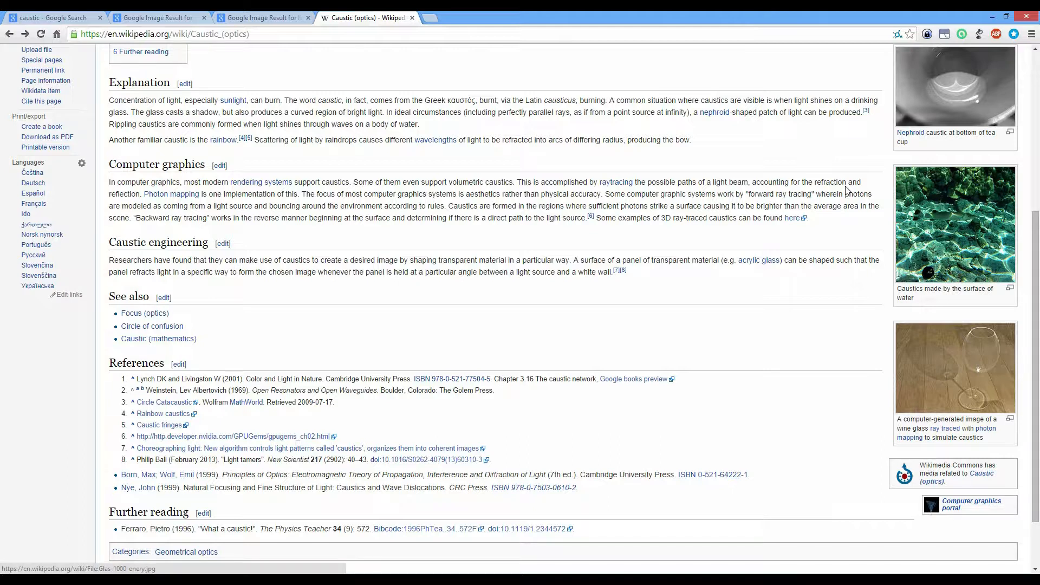
scroll(847, 190, up, 4)
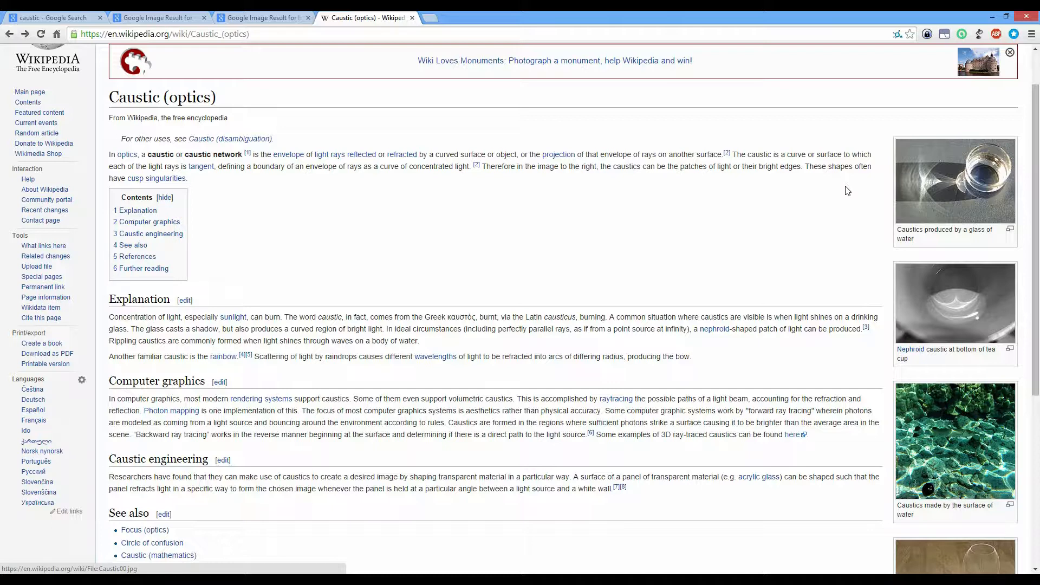
scroll(847, 190, up, 1)
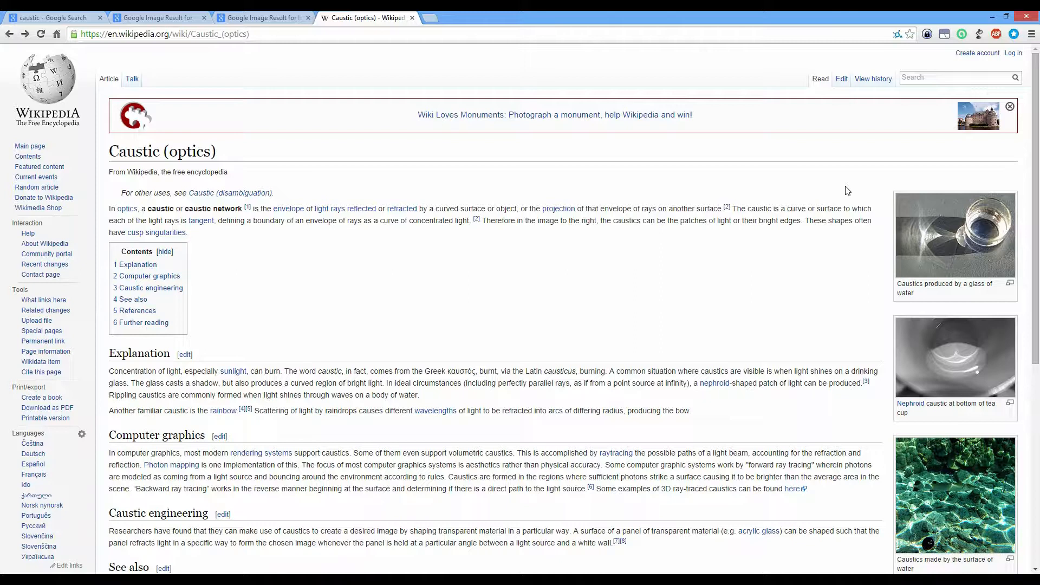
scroll(847, 191, down, 5)
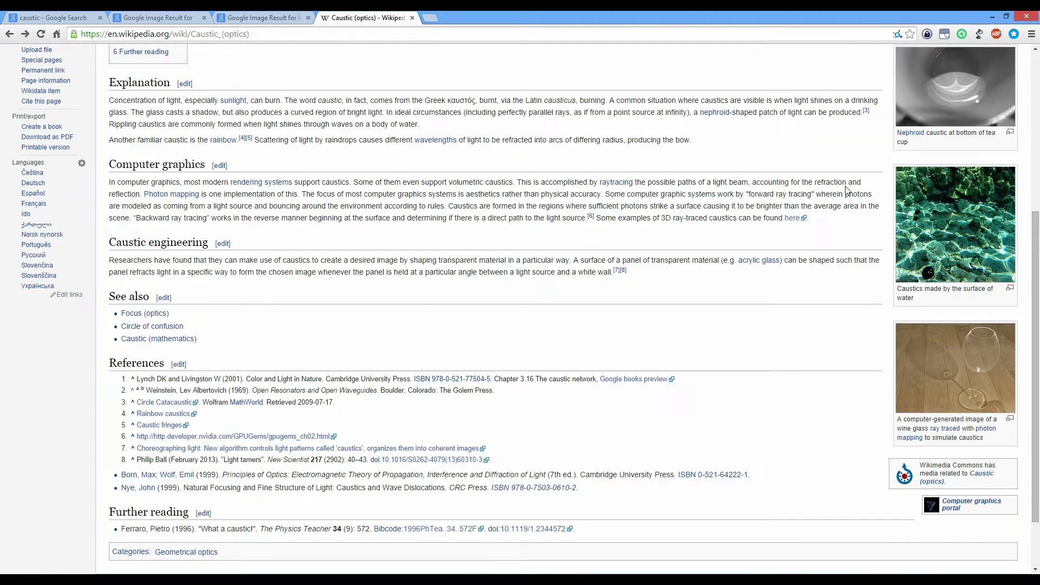
scroll(847, 190, up, 5)
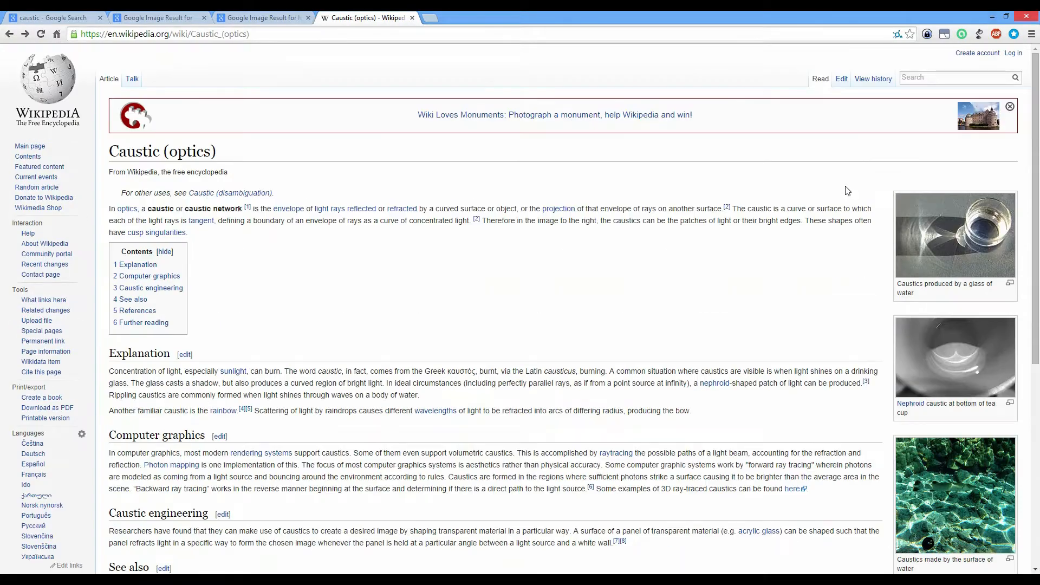
Step: Switch back to Houdini, create a 10 by 10 polygon grid at the origin and rename it ground
key(alt+Tab)
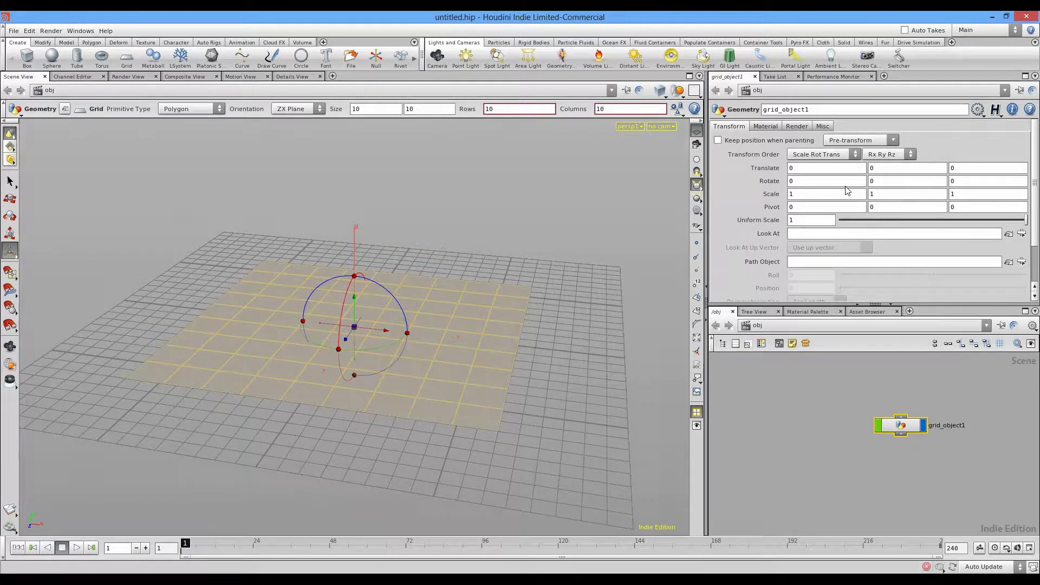
key(space)
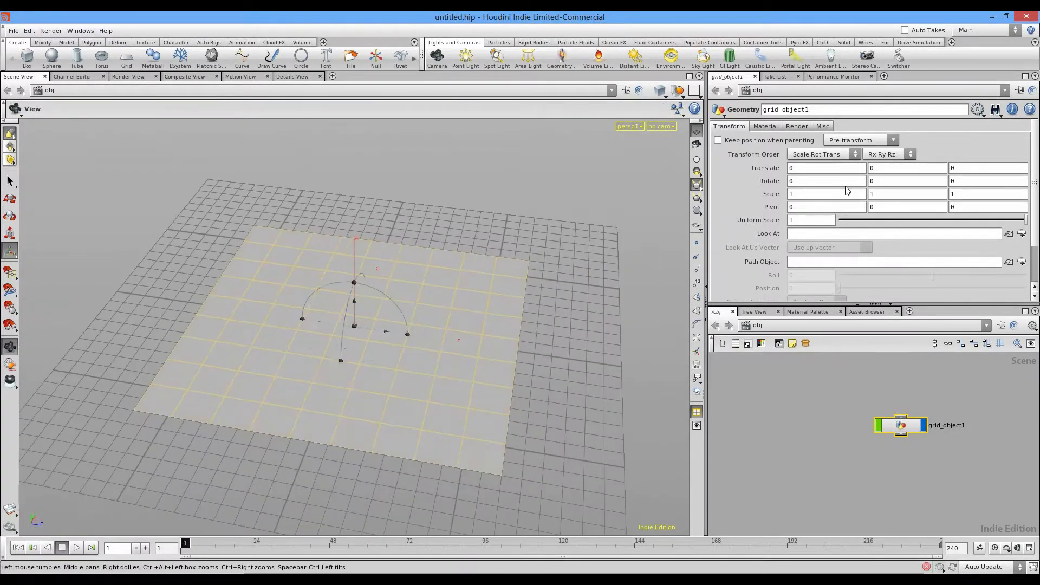
key(space)
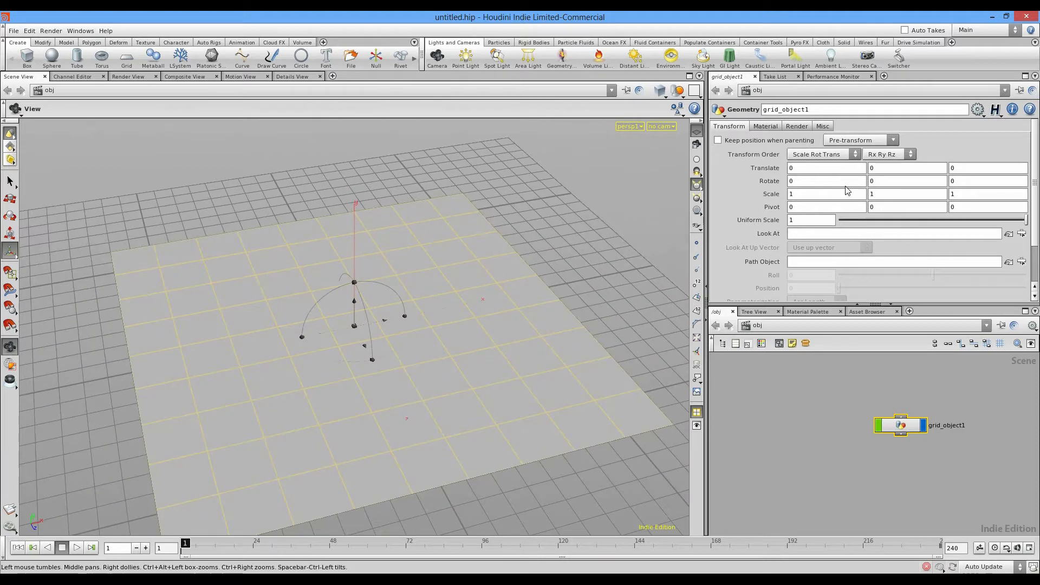
key(F2)
text(ground)
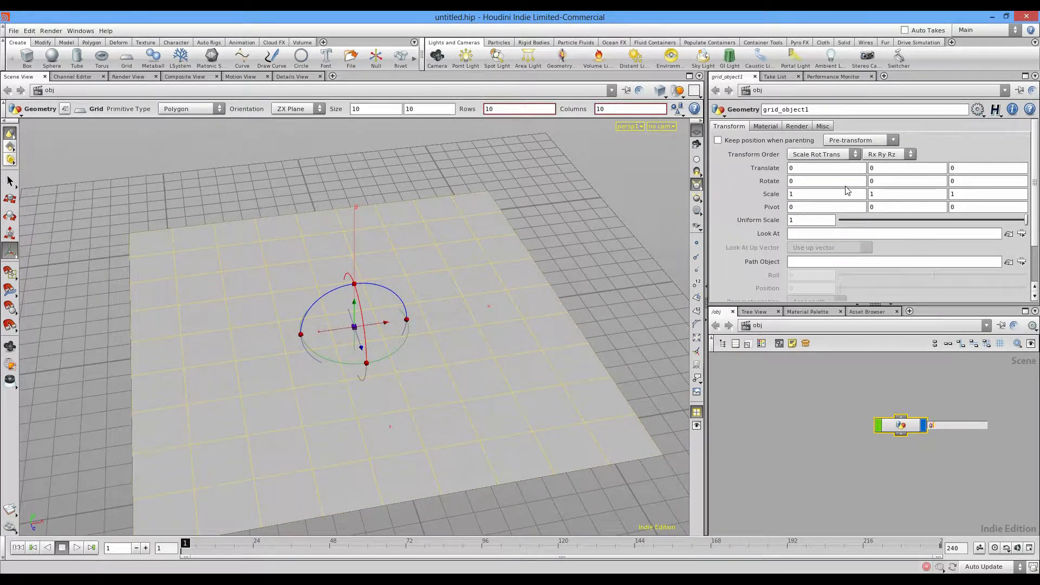
key(Return)
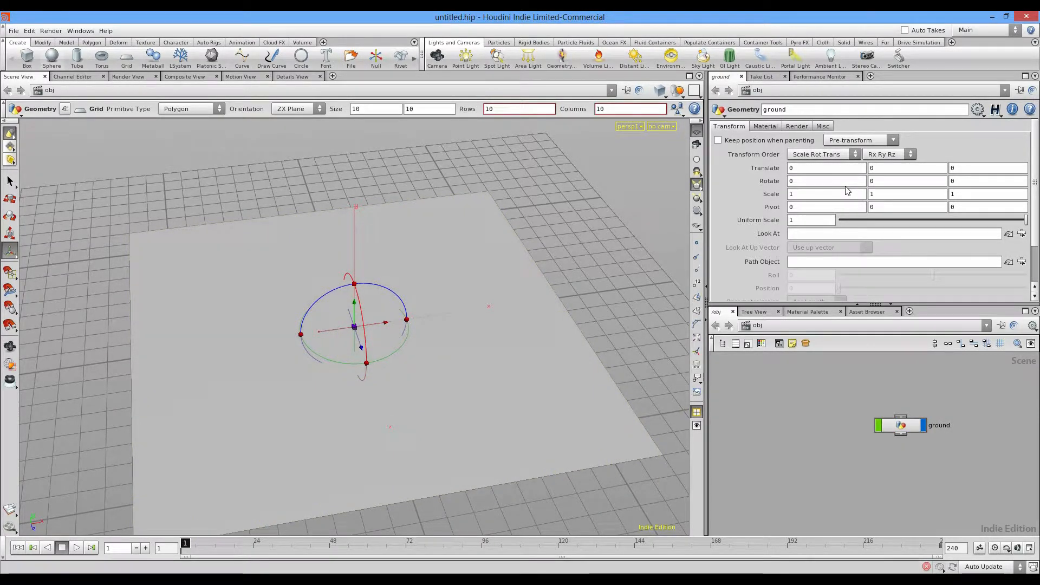
Step: Create a sphere at the origin and raise it to about 1.5 units above the ground
key(Return)
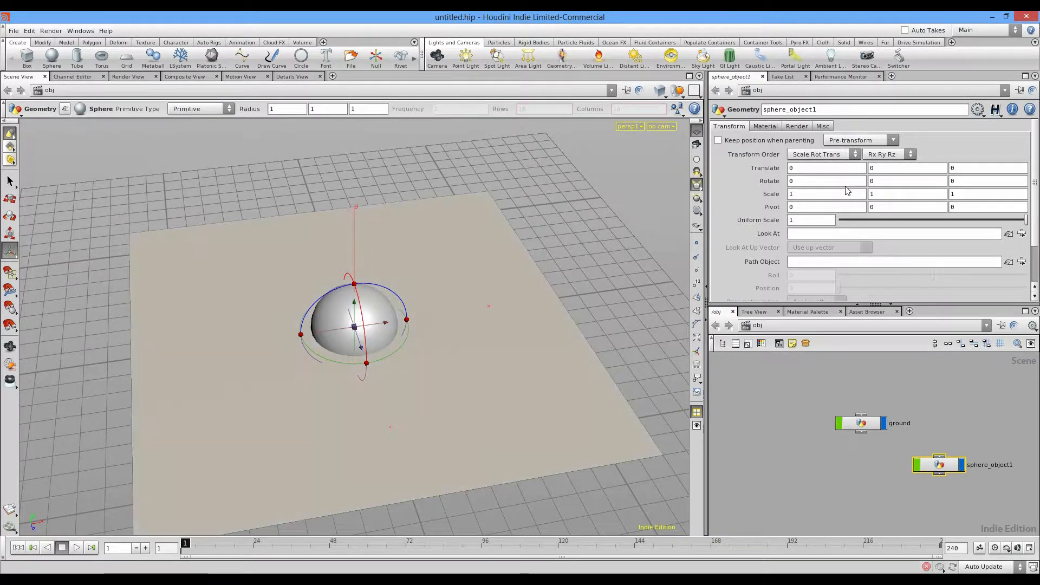
alt+drag(354, 327, 433, 309)
drag(354, 326, 331, 265)
key(ctrl+z)
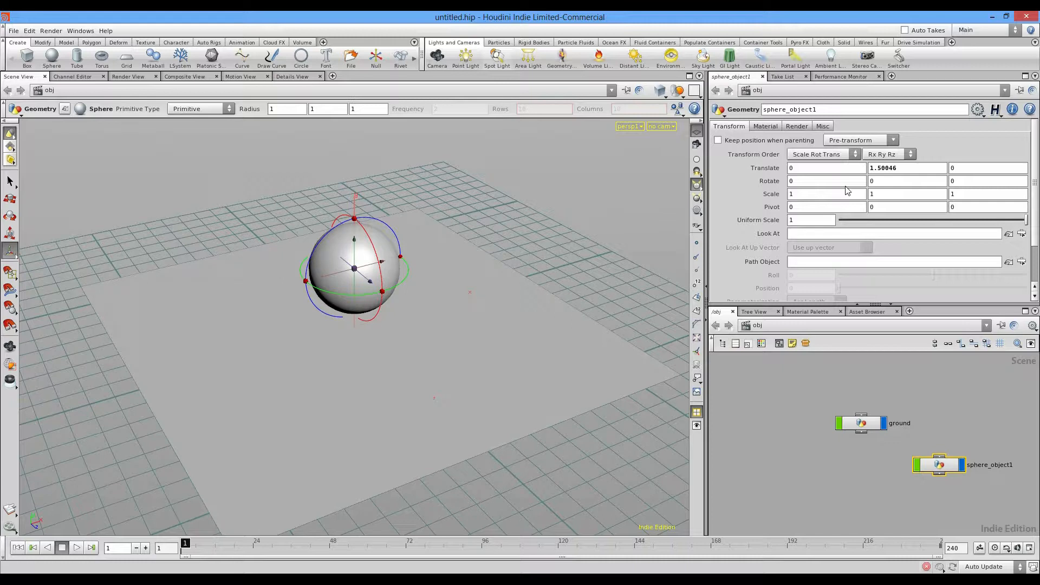
Step: Add a spot light positioned from the current view, and return to the free perspective view
ctrl+click(496, 55)
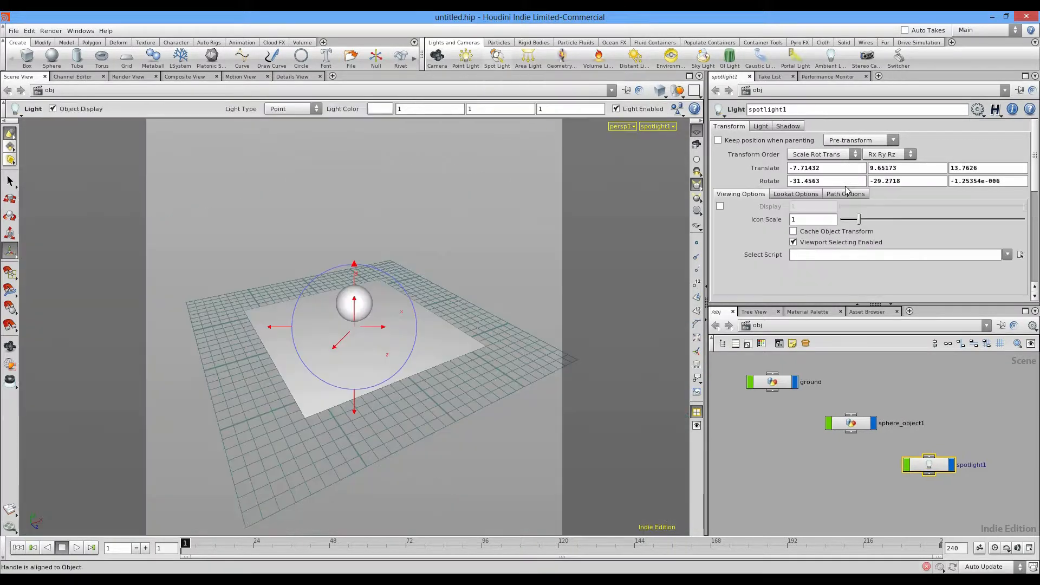
key(space)
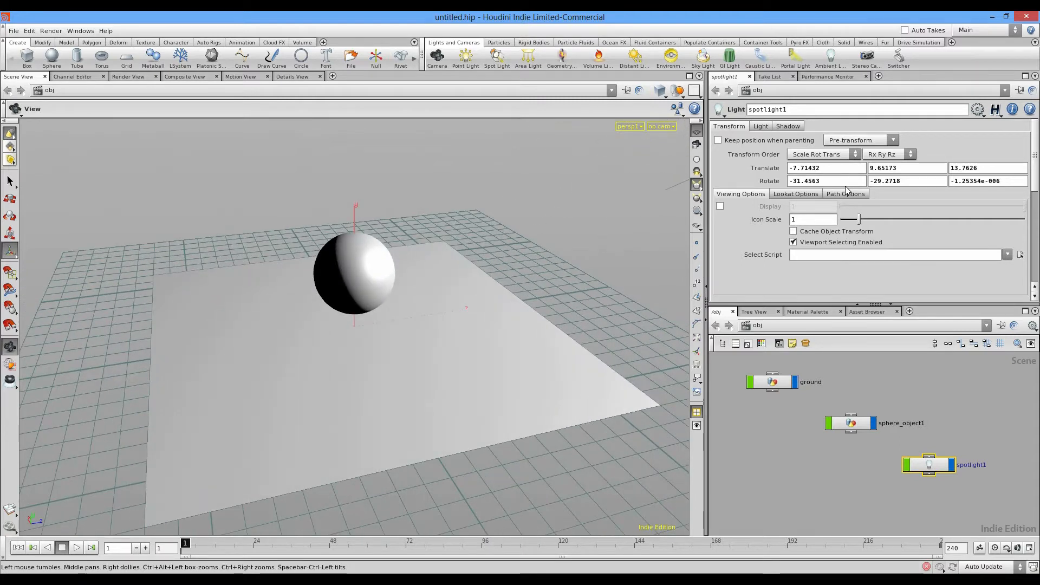
drag(379, 325, 346, 325)
Step: Split the scene view pane side by side and add a Render View tab to the new pane
click(698, 76)
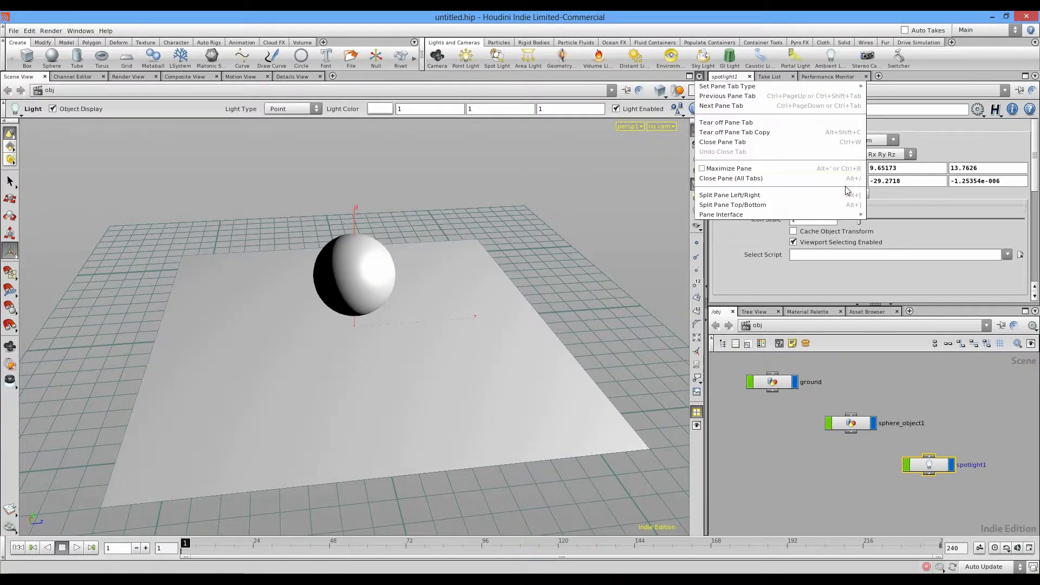
click(848, 194)
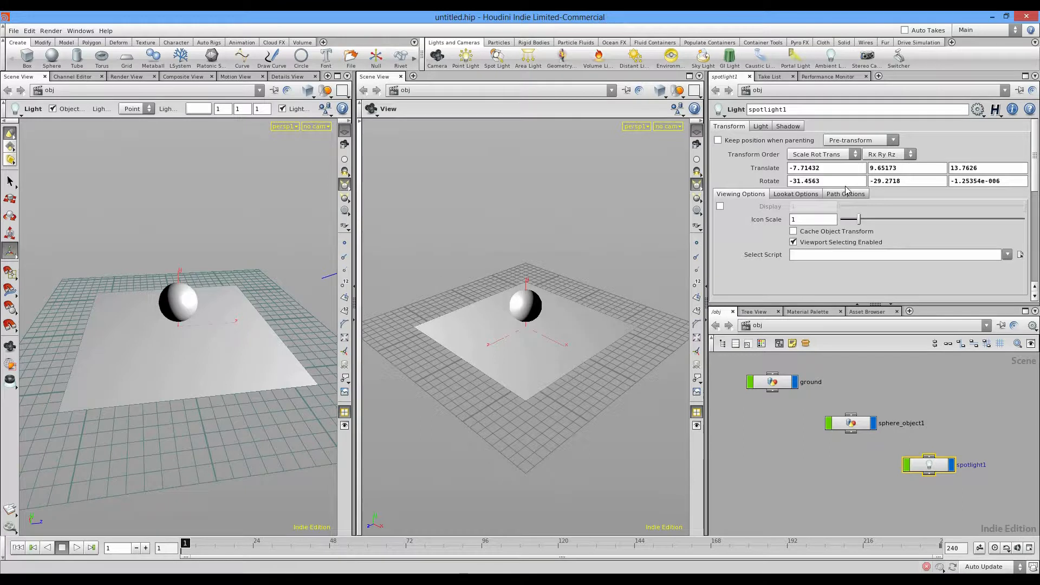
click(413, 76)
click(413, 76)
click(406, 89)
click(413, 76)
click(413, 76)
mouse_move(443, 96)
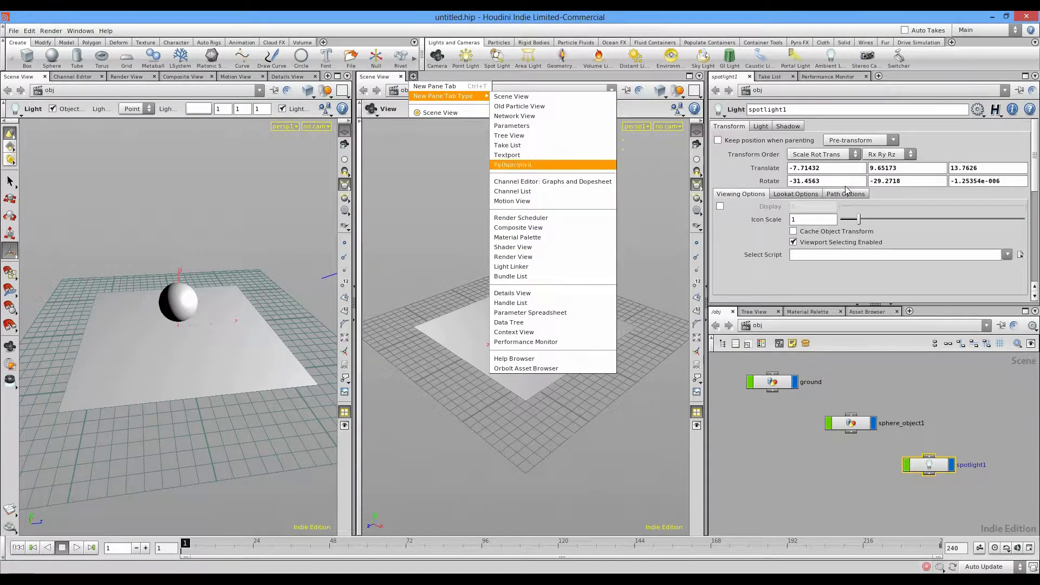
click(513, 256)
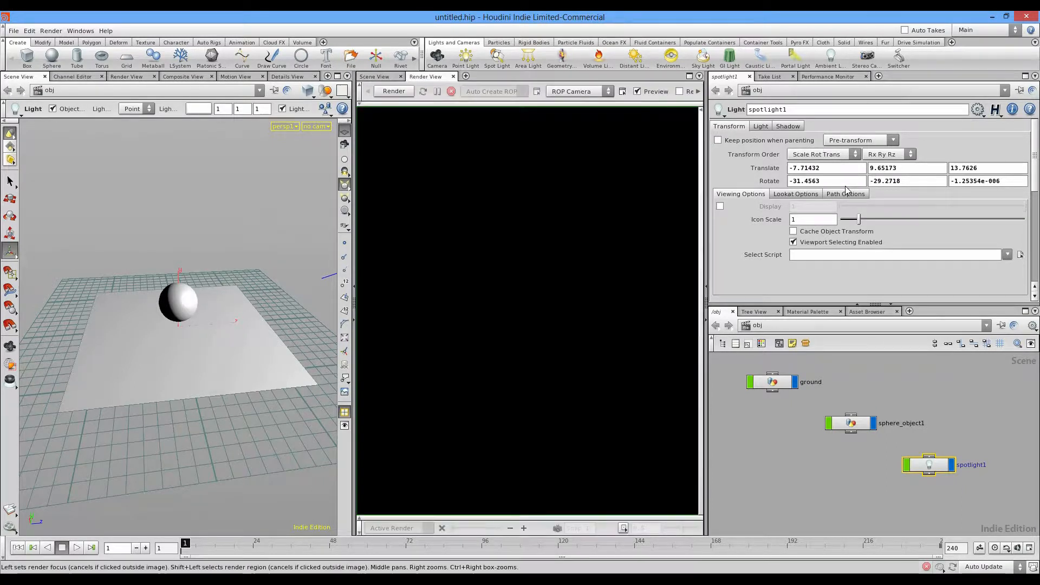
Step: Frame the sphere and ground from a corner of the grid and render the scene in the Render View
alt+drag(163, 352, 227, 352)
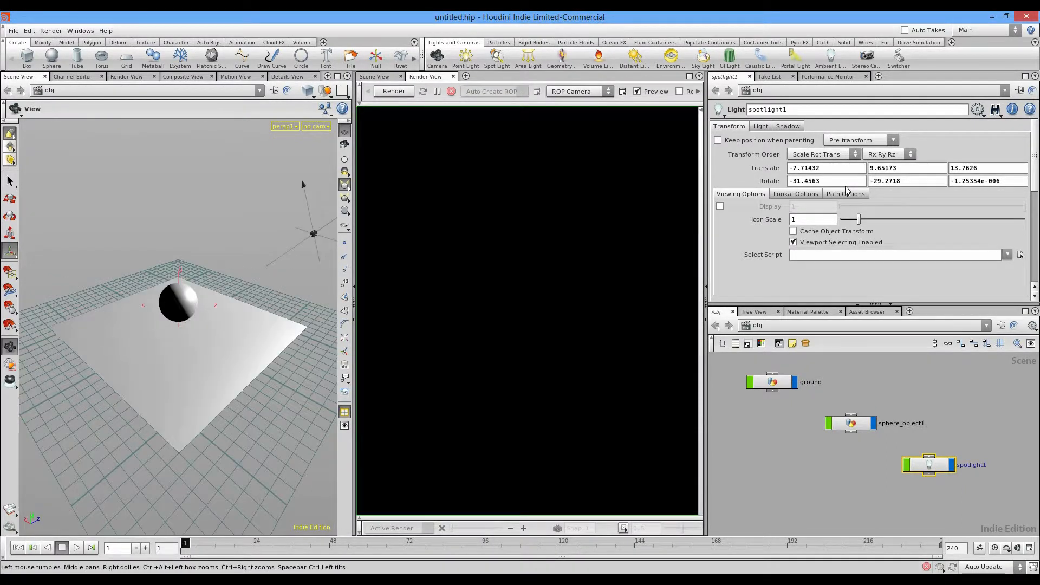
alt+right_drag(178, 325, 228, 325)
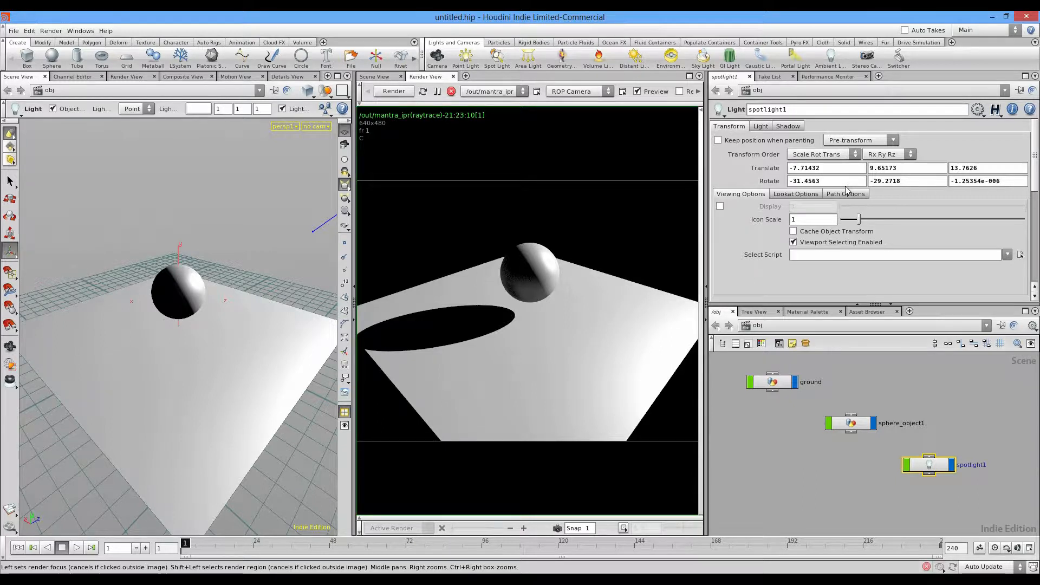
key(space)
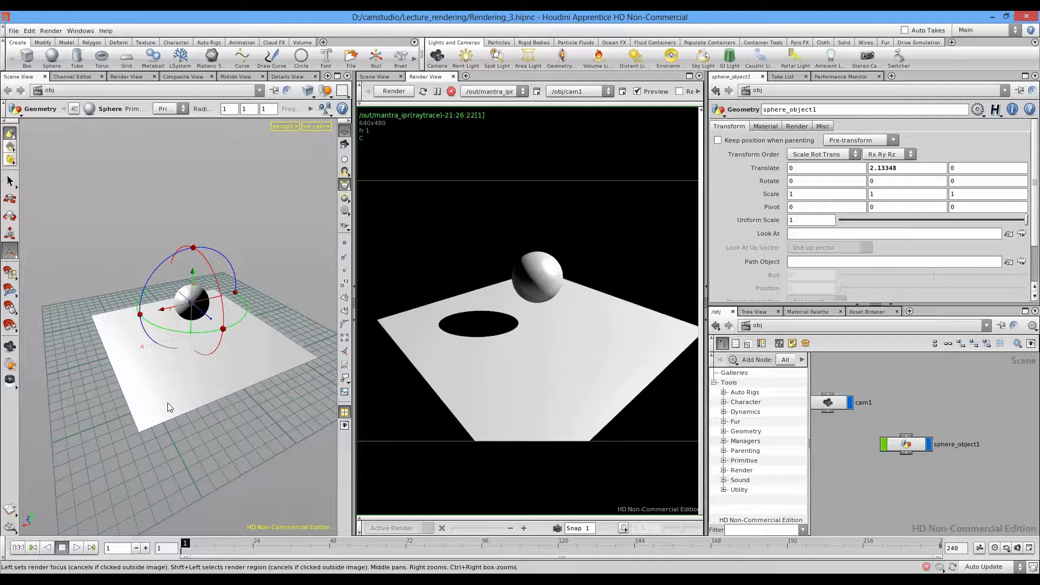
Step: Select the spotlight, lay out the object network nodes automatically, and render the scene through cam1
alt+drag(168, 403, 167, 403)
scroll(859, 452, down, 2)
middle_drag(859, 452, 944, 490)
scroll(944, 489, up, 1)
click(866, 428)
alt+drag(168, 403, 168, 403)
middle_drag(866, 427, 941, 433)
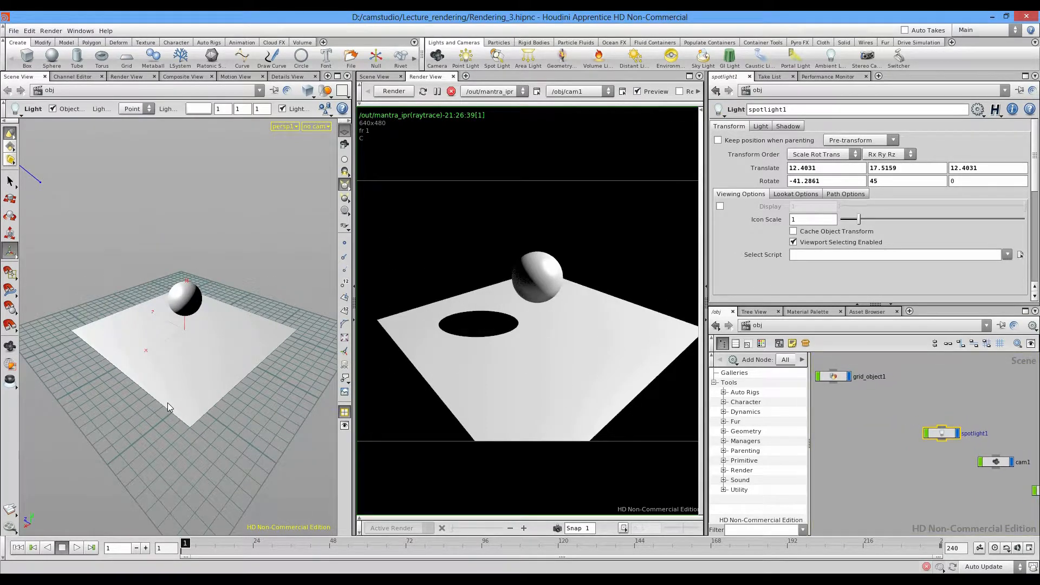
key(l)
key(Escape)
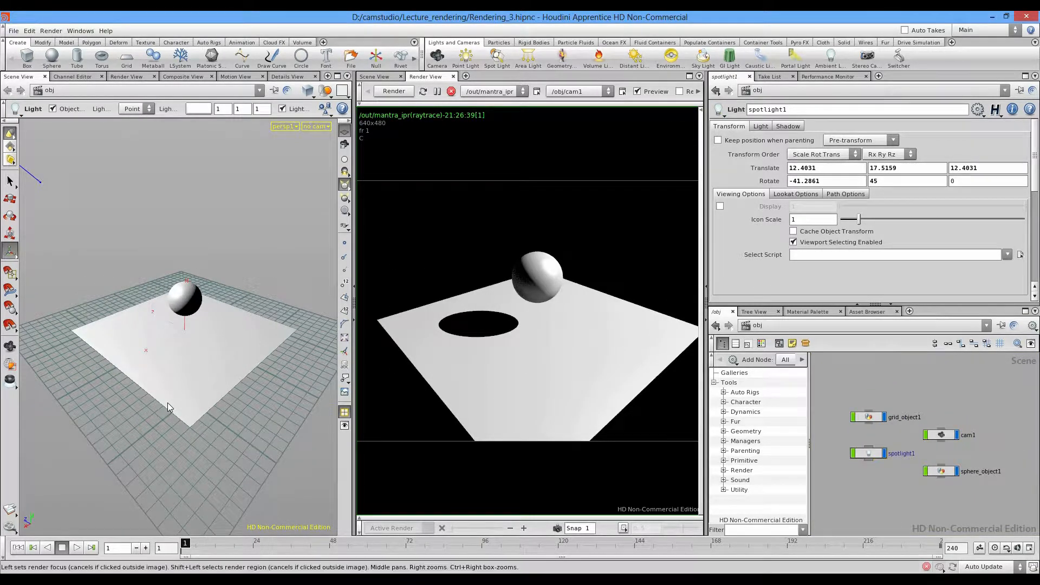
click(393, 91)
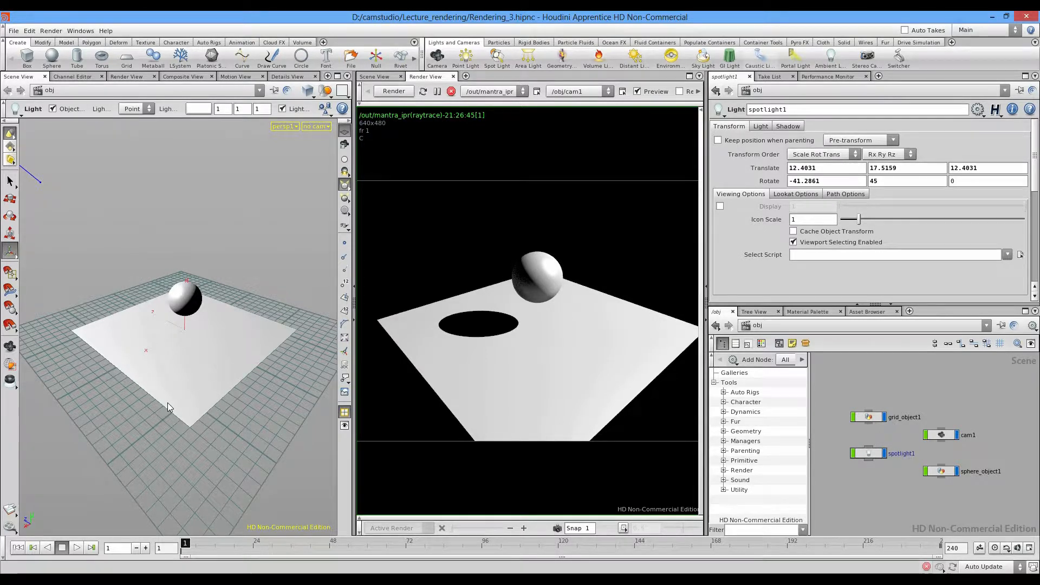
Step: Add a caustic light to the scene, place its node below the spotlight node, and render again
click(759, 58)
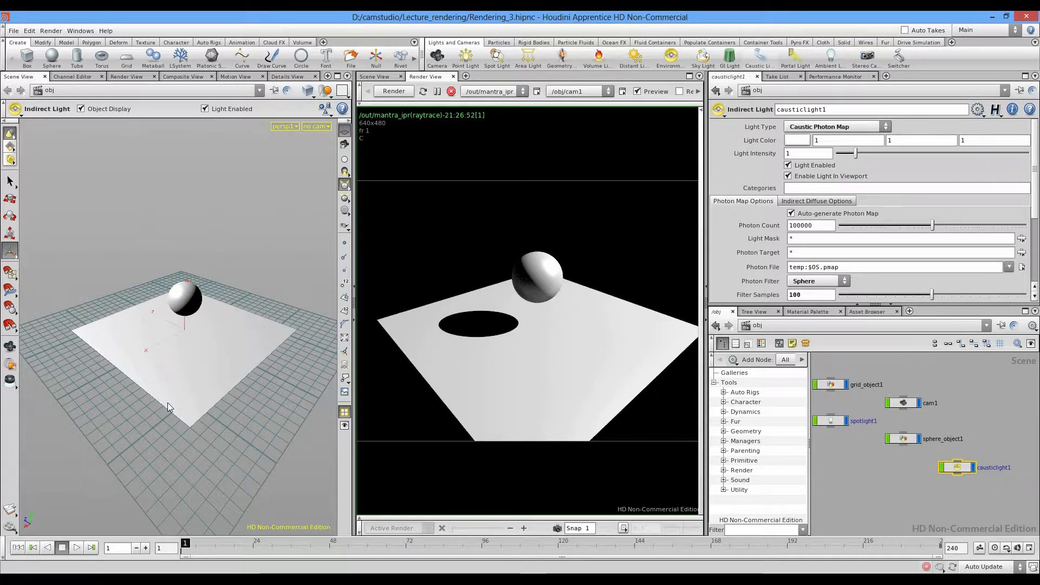
drag(957, 466, 849, 469)
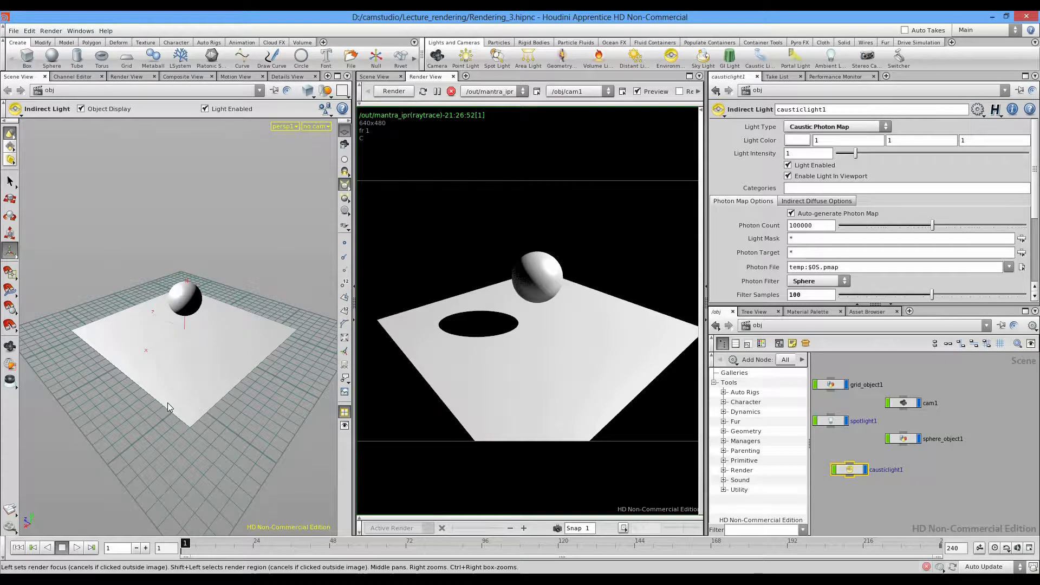
click(393, 91)
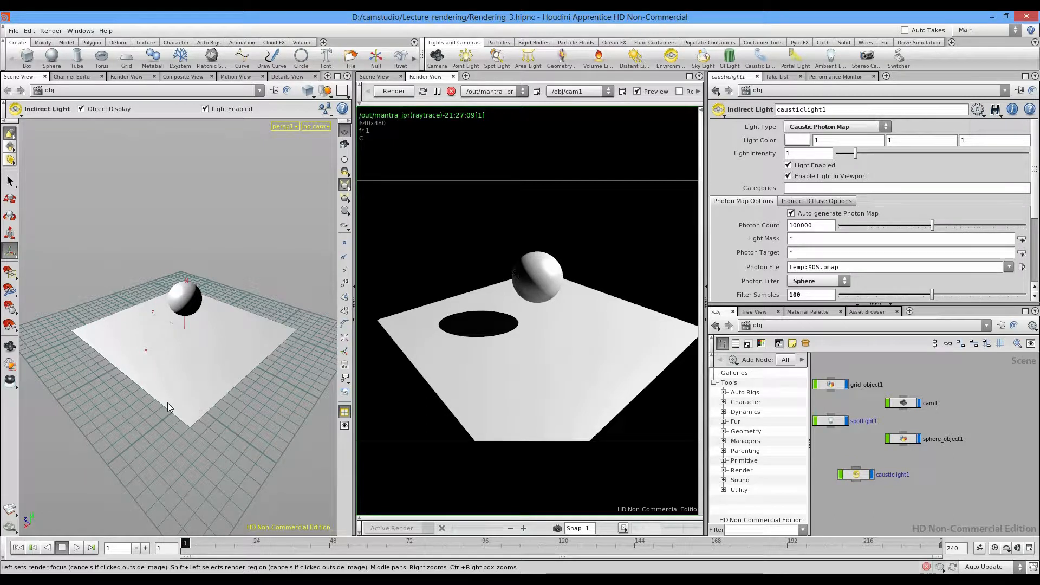
Step: In the shop network, delete the extra glass material and rename the glass1 material as glass
click(810, 325)
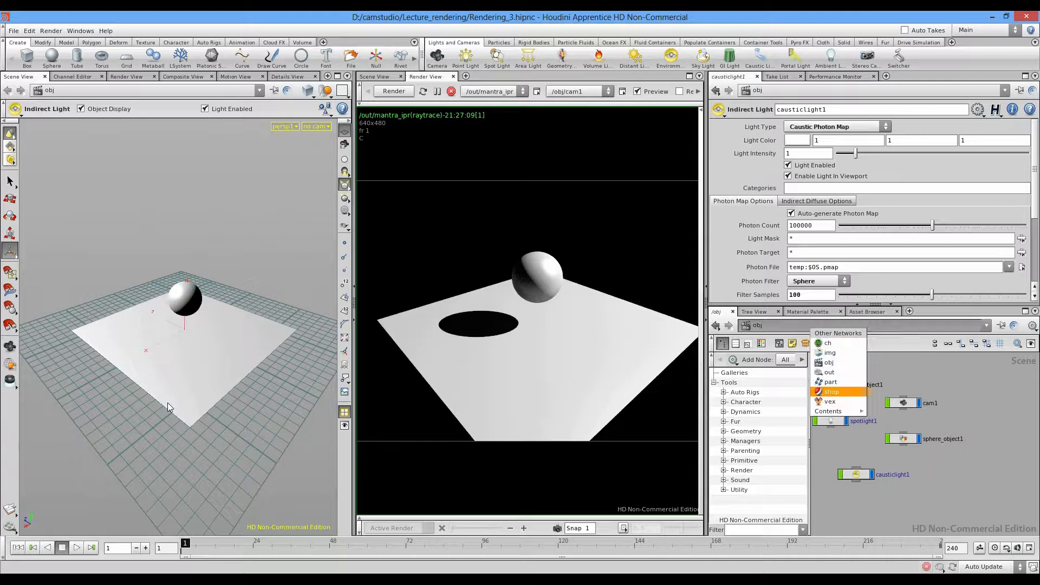
click(834, 392)
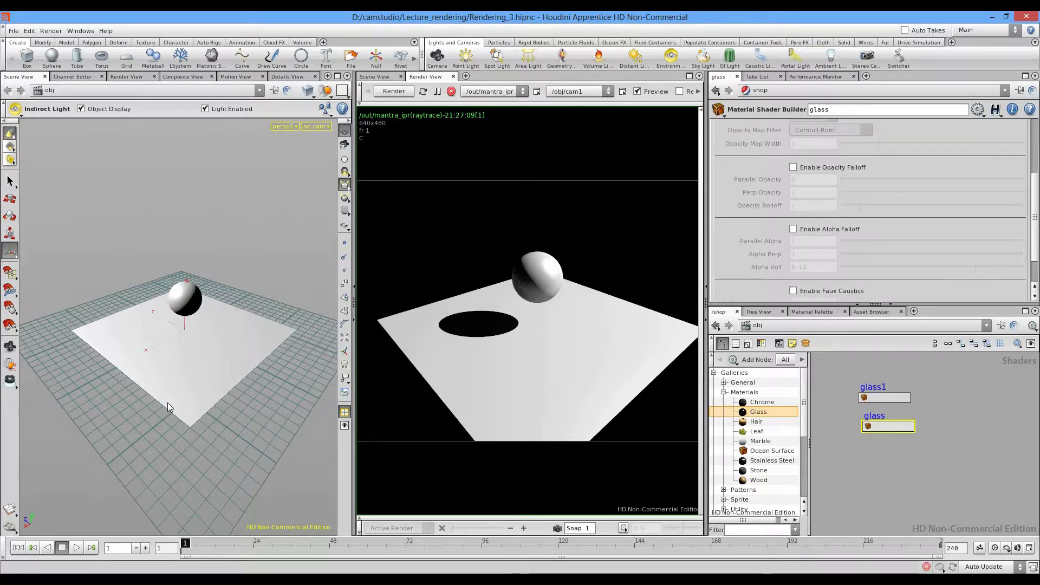
key(Delete)
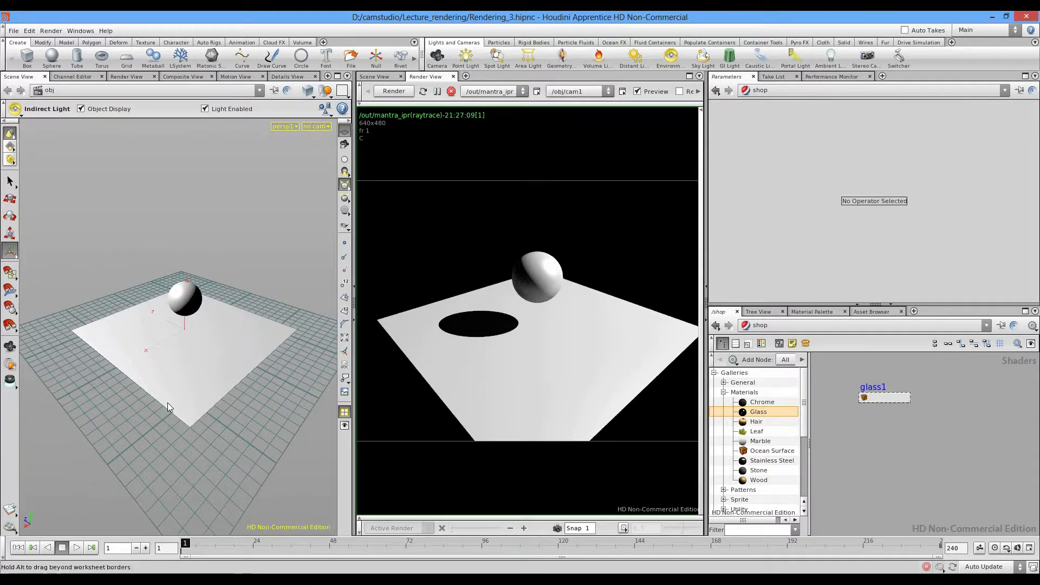
key(F2)
text(glass)
key(Return)
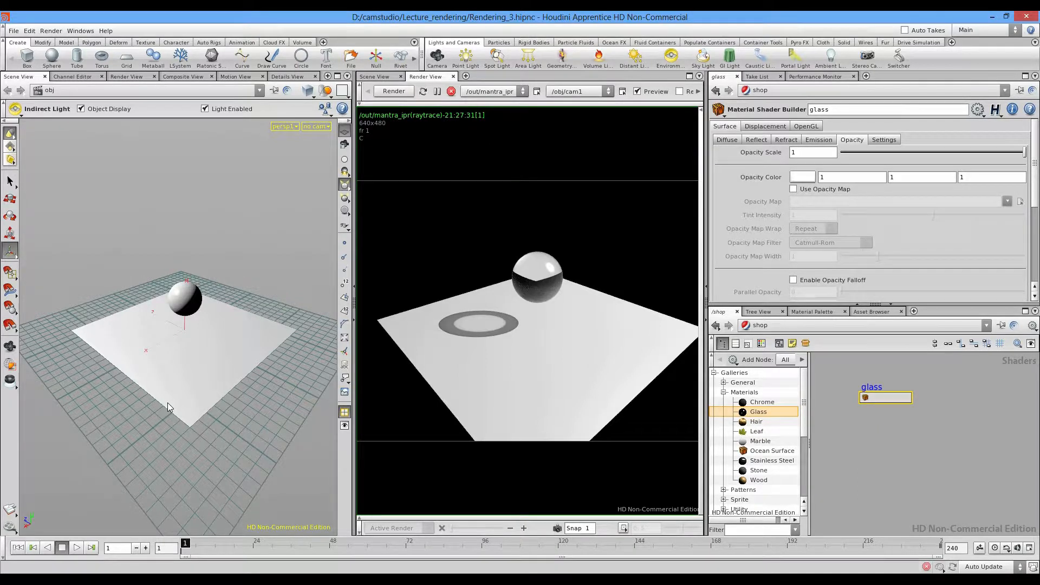
Step: Turn off Enable Faux Caustics in the glass material's opacity settings and move its node lower in the network
scroll(868, 212, down, 5)
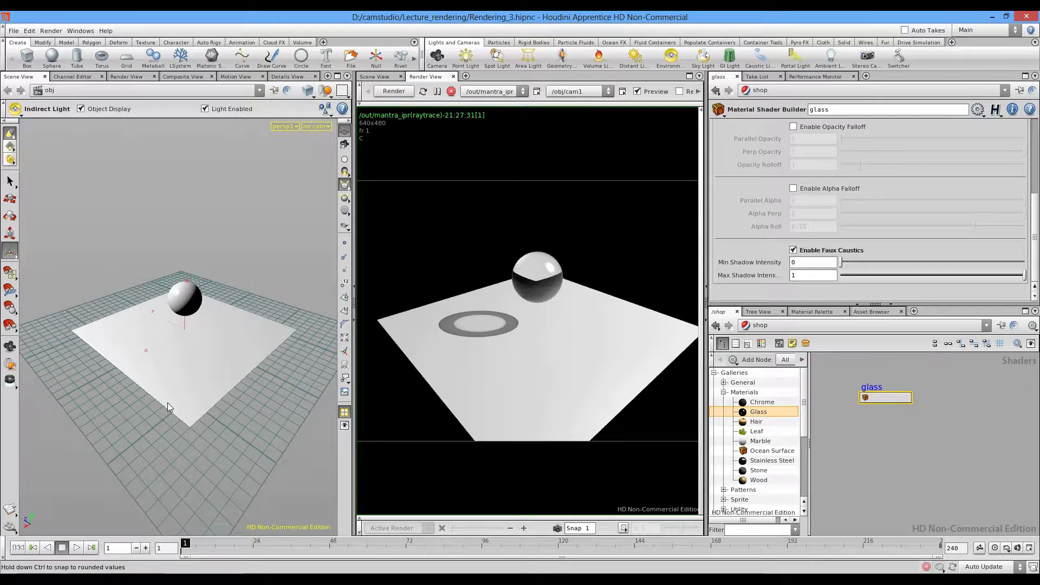
mouse_move(840, 262)
mouse_down()
mouse_move(969, 262)
mouse_move(841, 262)
mouse_up()
mouse_move(1024, 275)
mouse_down()
mouse_move(884, 275)
mouse_move(1024, 275)
mouse_up()
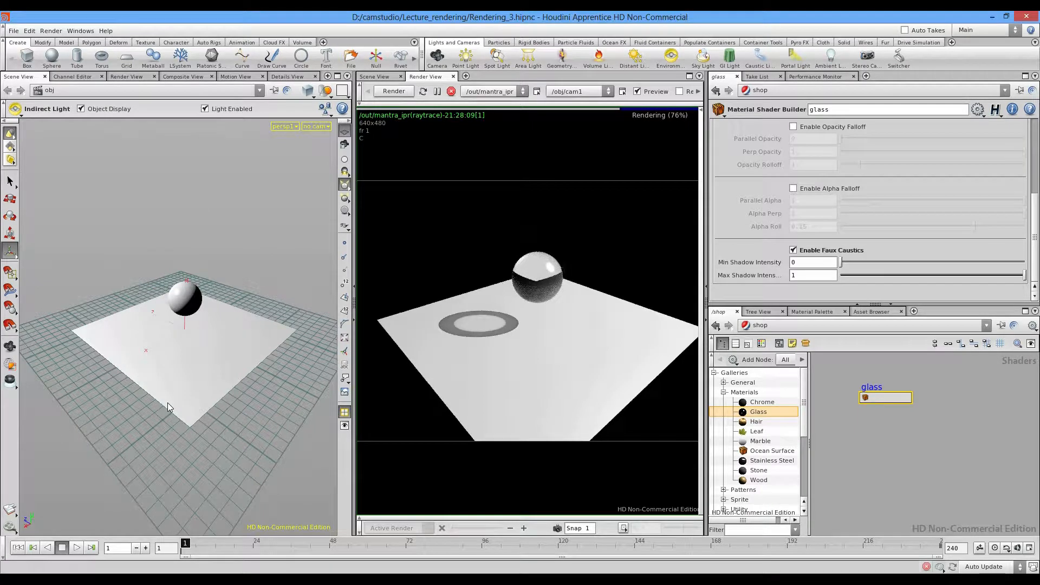
click(792, 250)
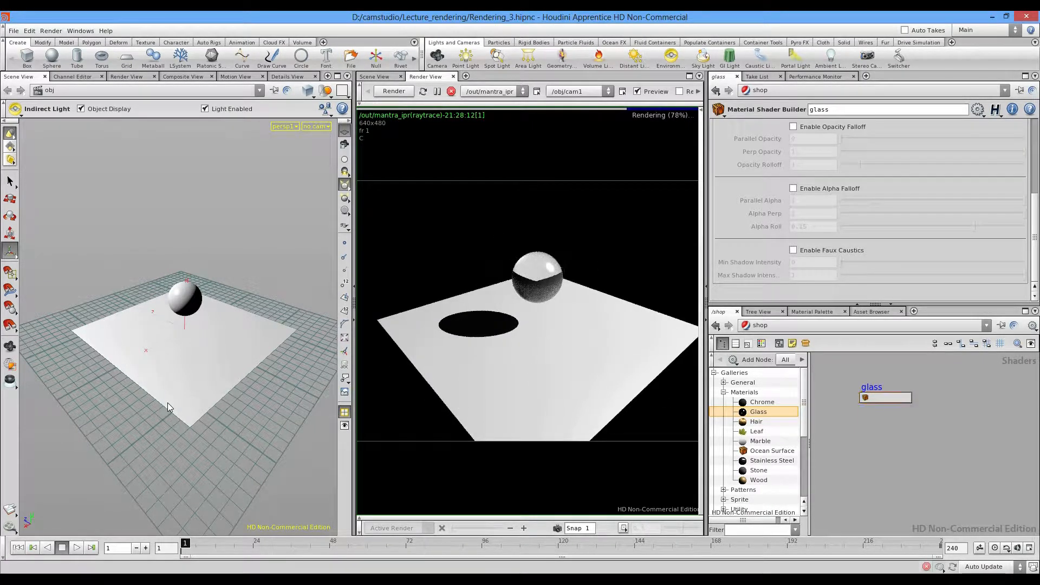
drag(885, 397, 907, 451)
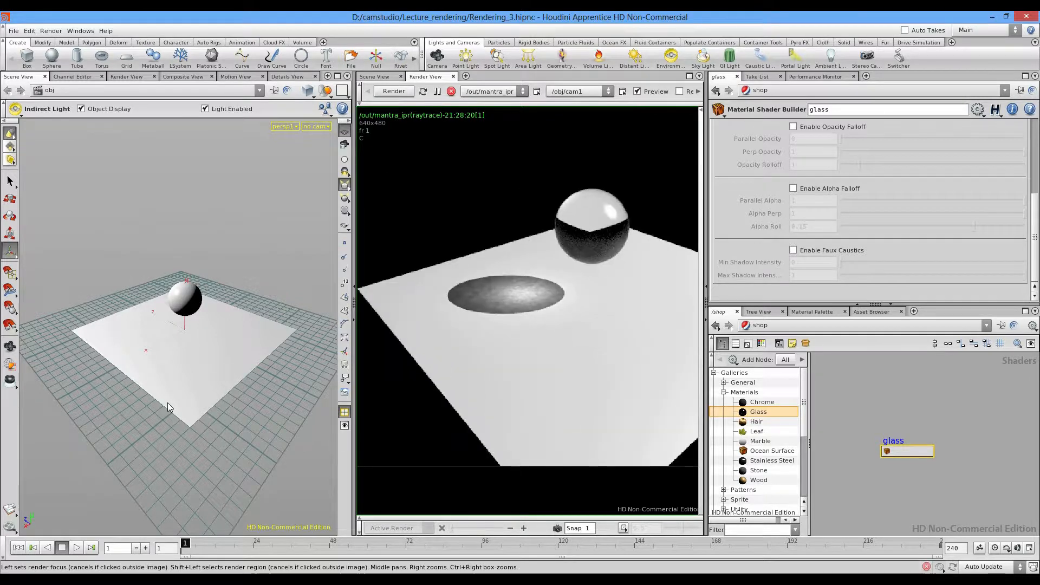
scroll(832, 387, down, 2)
scroll(846, 378, up, 2)
Step: Return to the obj network and enlarge the parameter area showing the caustic light's settings
click(780, 326)
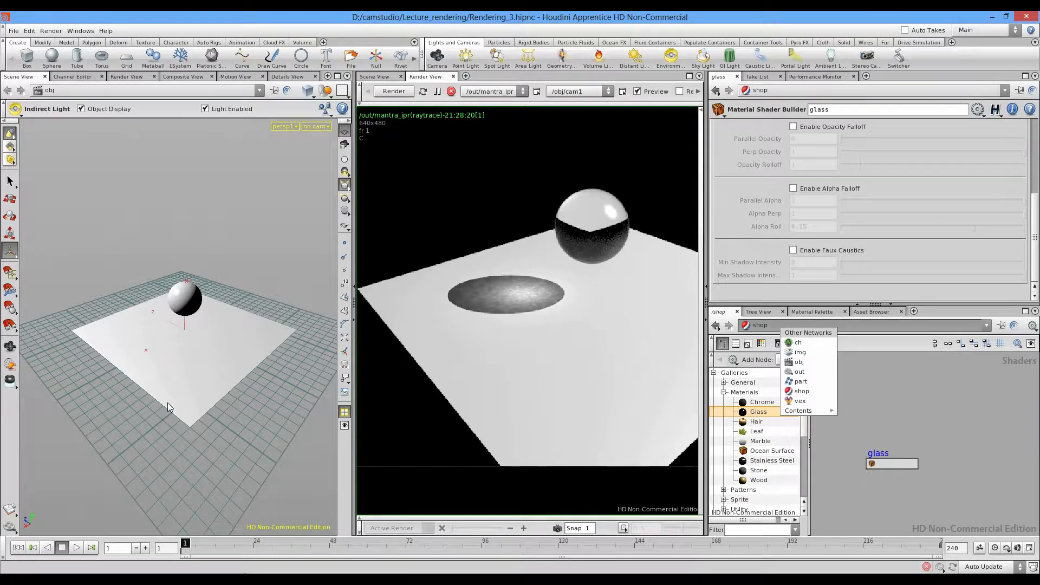
click(799, 362)
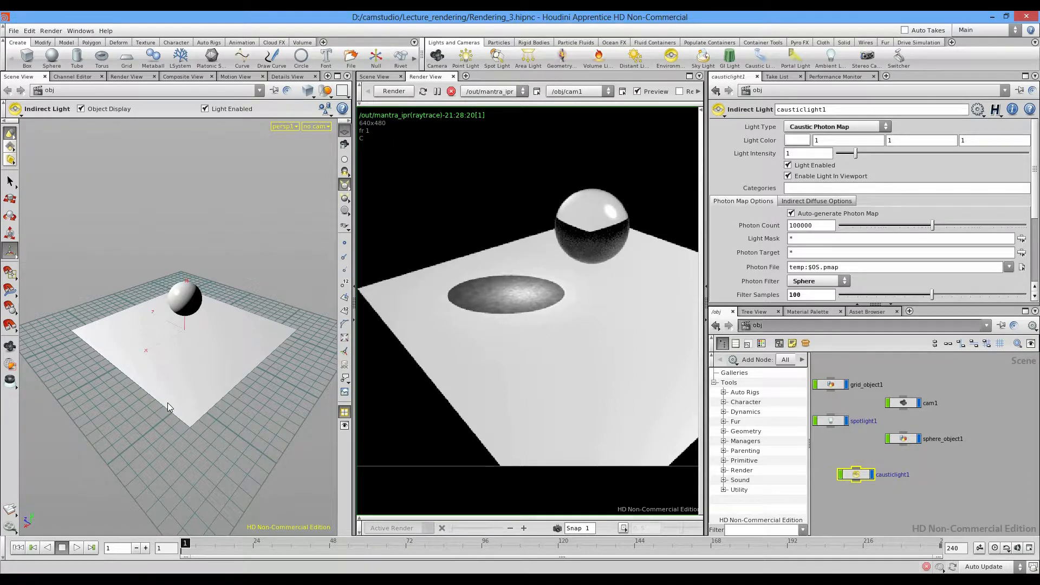
click(774, 325)
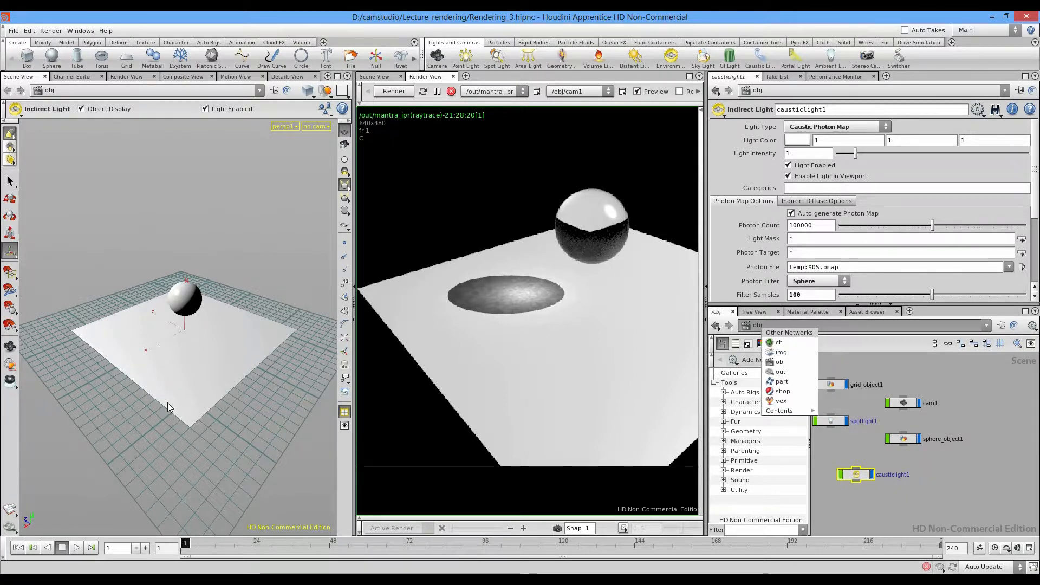
key(Escape)
drag(855, 475, 857, 475)
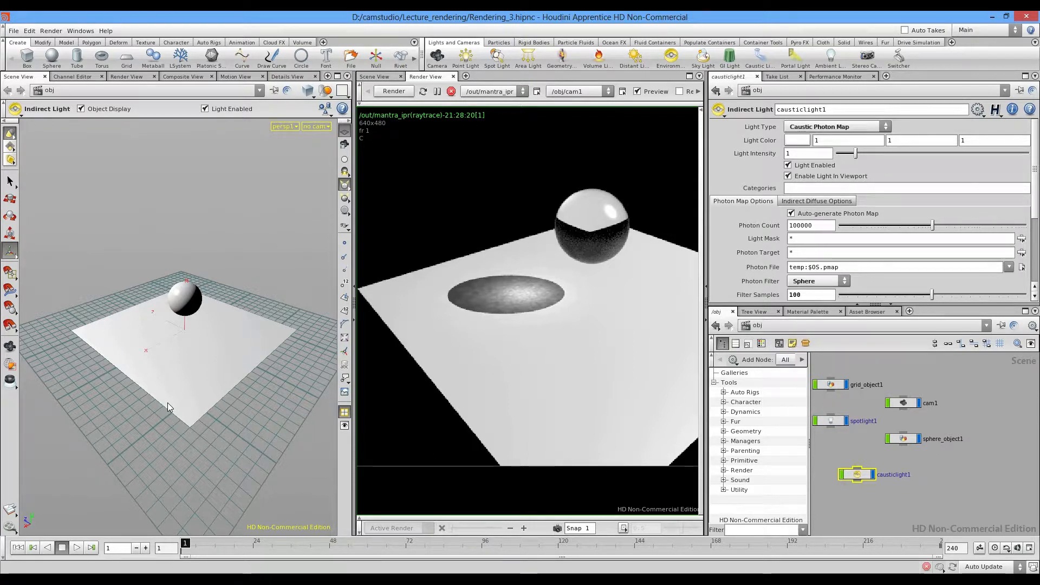
drag(874, 304, 874, 363)
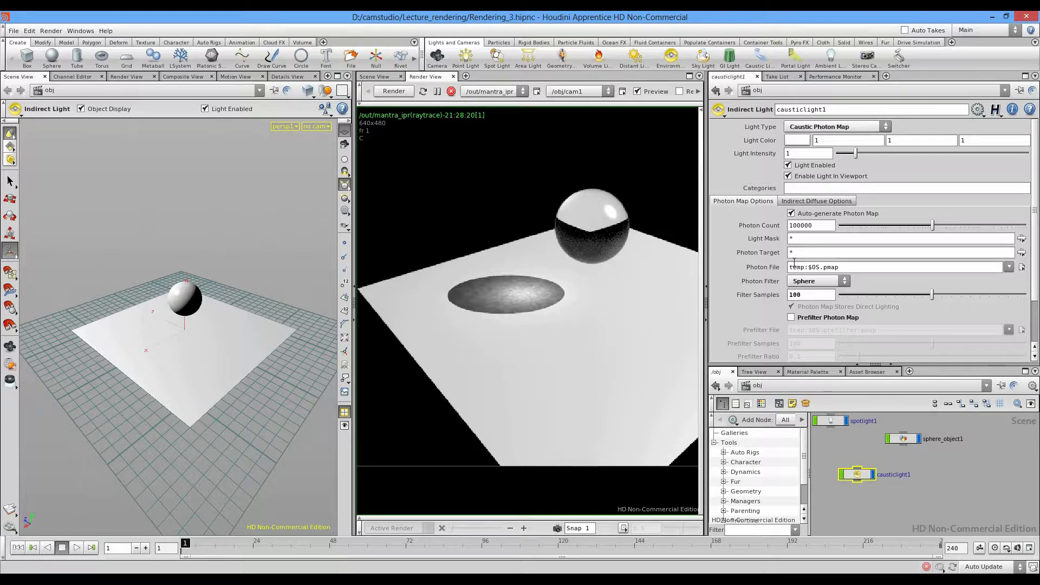
Step: Try the Irradiance Only, Indirect Global and Direct Global Photon Map types on the caustic light, and restore Caustic Photon Map
click(836, 127)
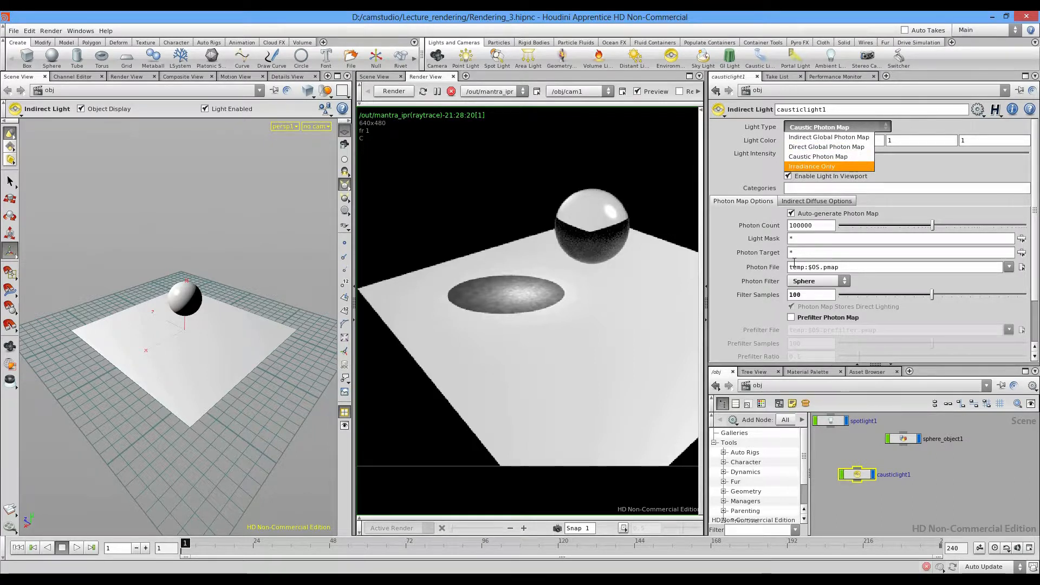
click(812, 166)
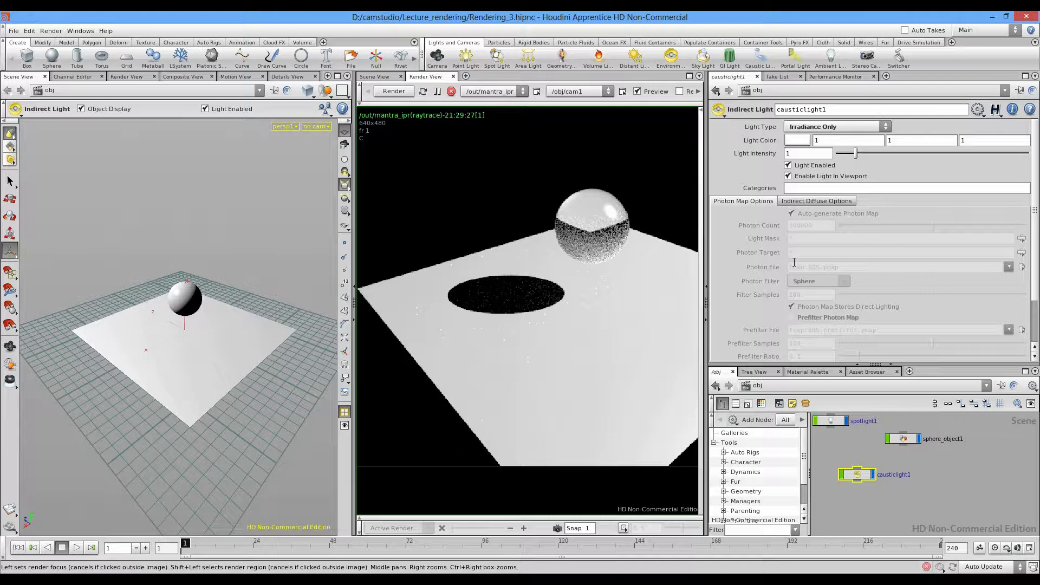
click(836, 127)
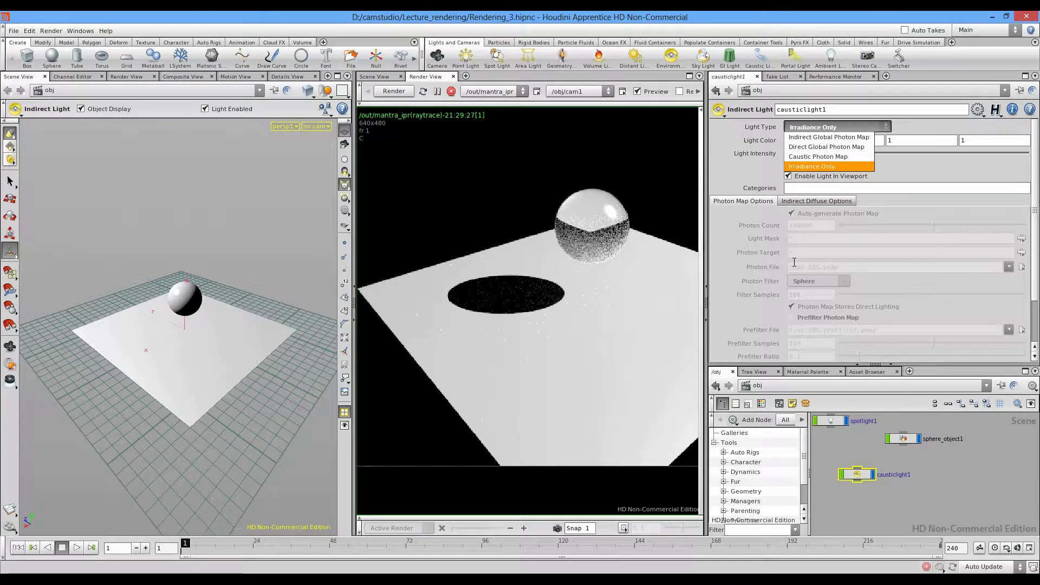
click(828, 137)
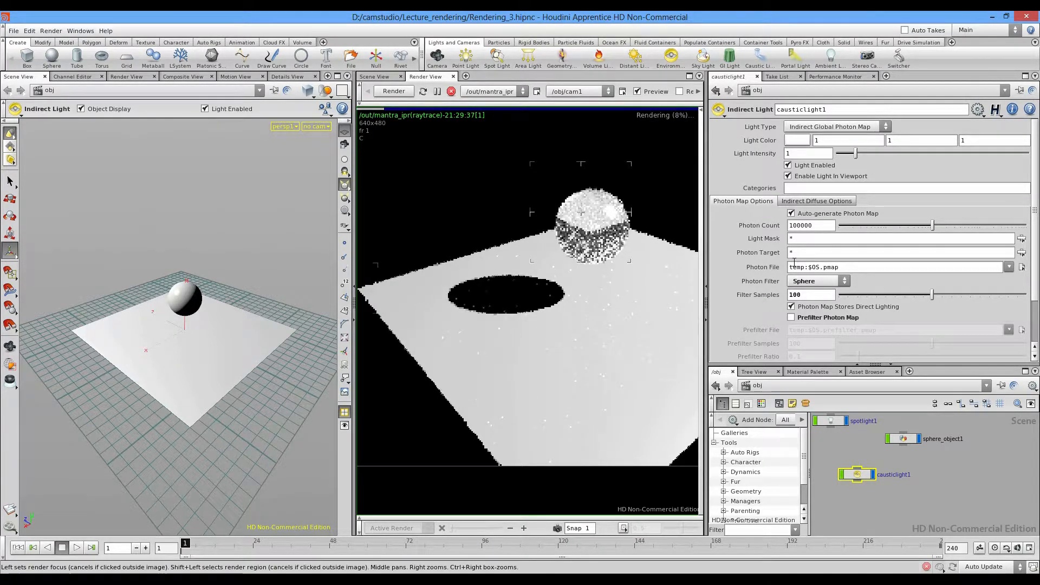
click(834, 127)
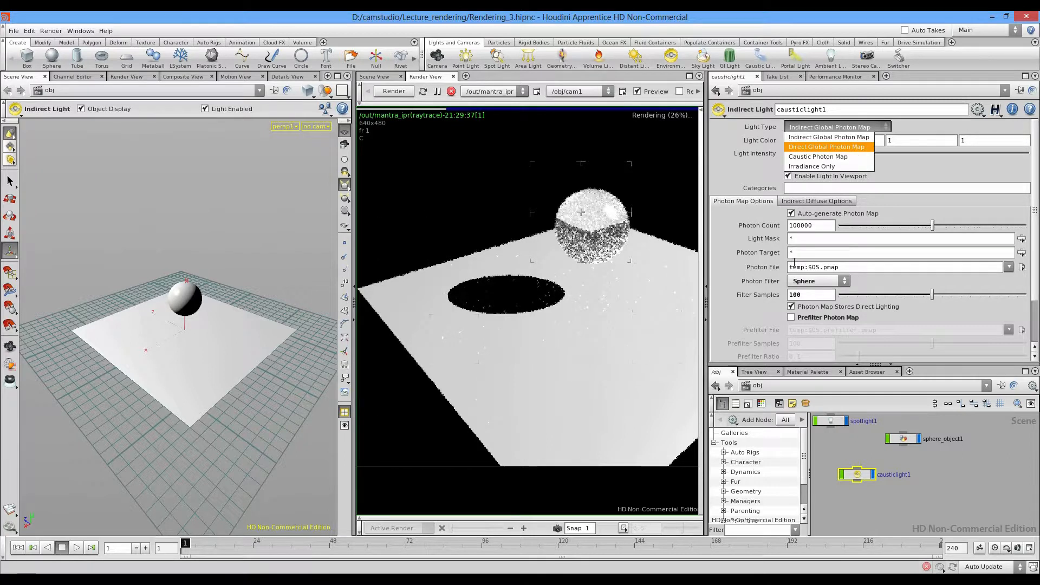
click(829, 138)
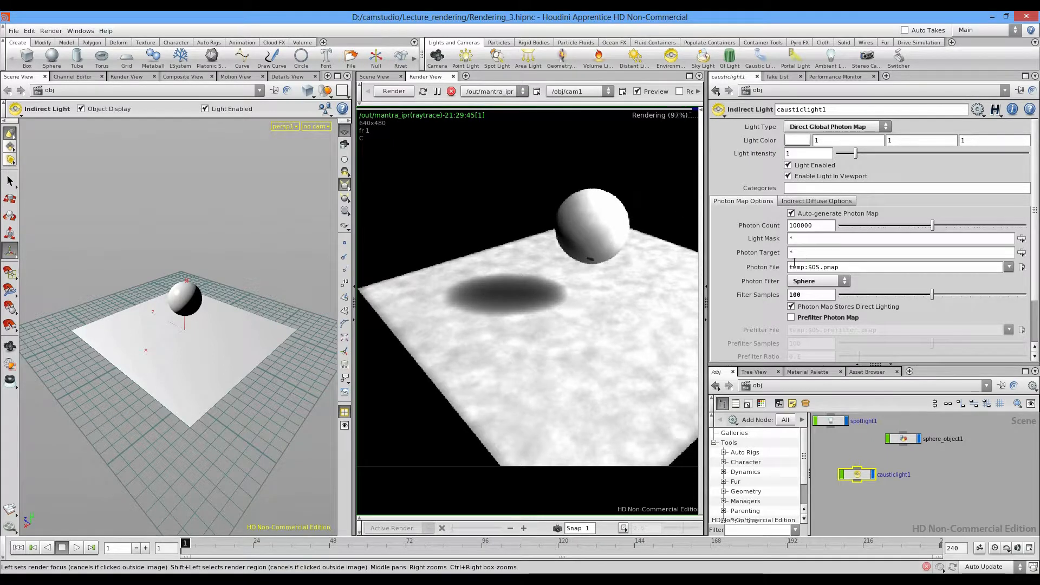
click(836, 127)
click(829, 157)
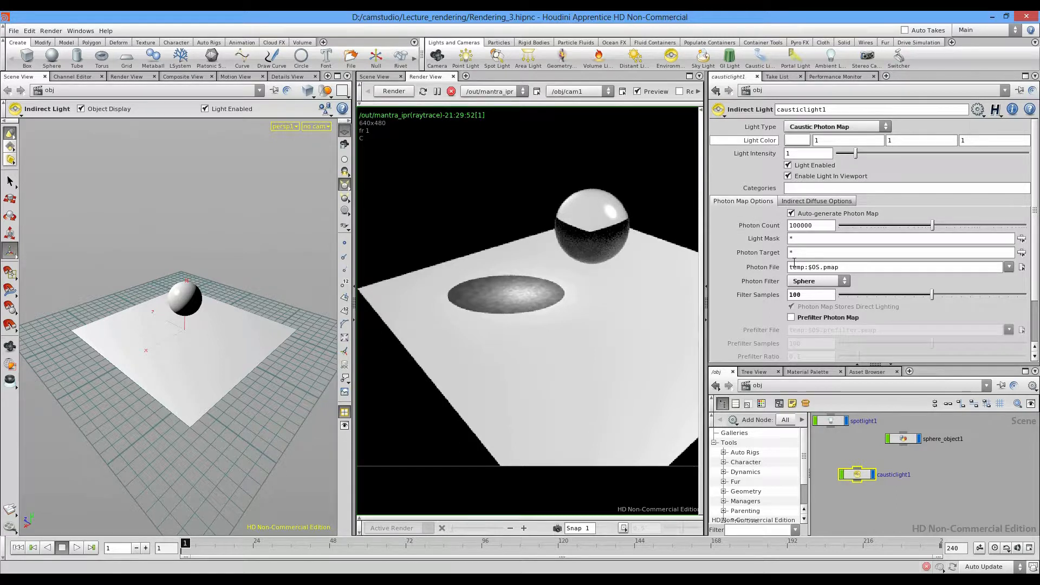
Step: Try purple and yellow light colors on the caustic light, and revert its color to the default white
drag(749, 101, 855, 101)
drag(834, 115, 885, 115)
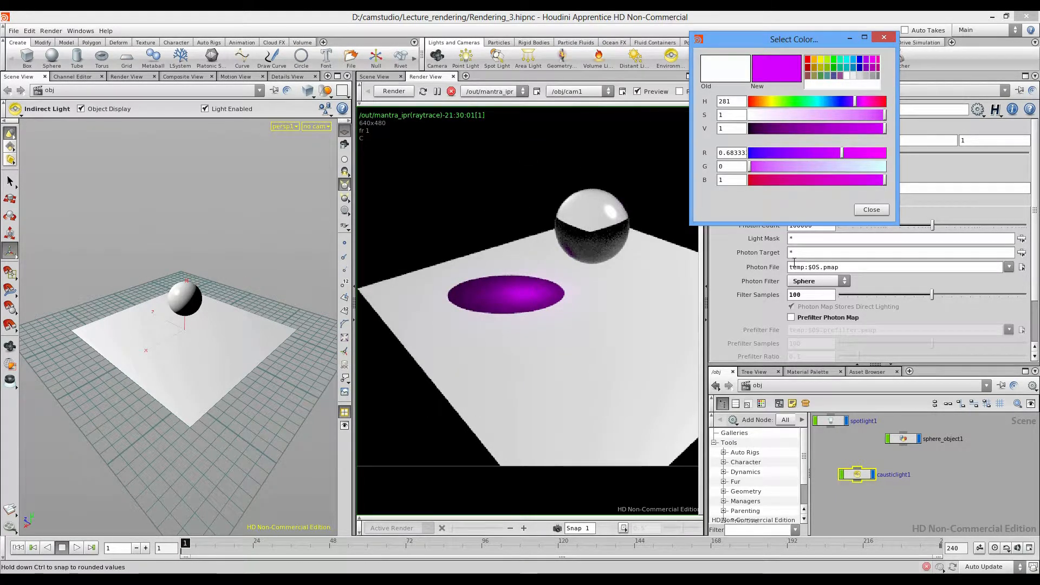
drag(855, 101, 775, 101)
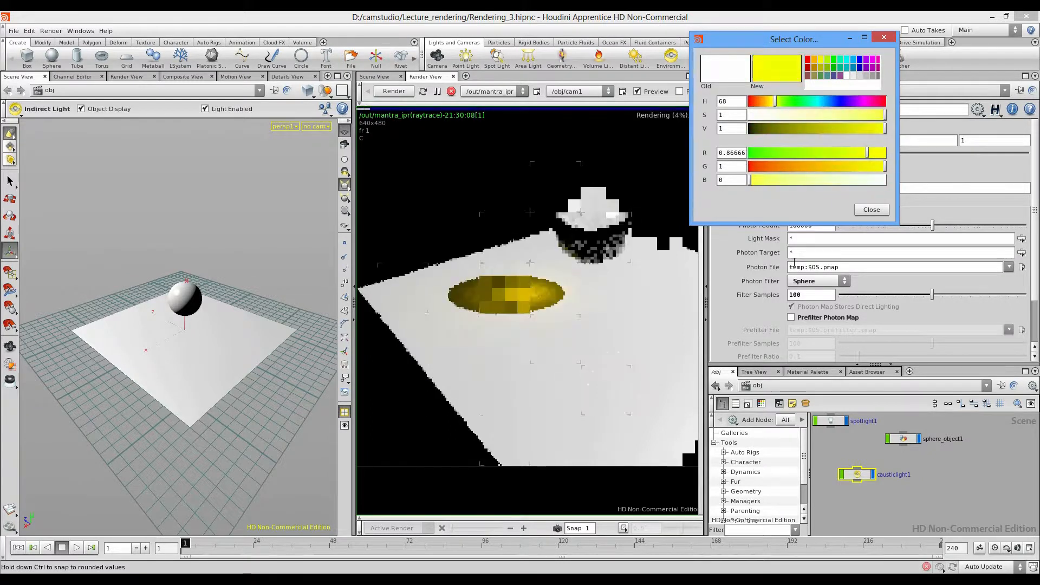
mouse_move(884, 166)
mouse_down()
mouse_move(817, 166)
mouse_move(874, 166)
mouse_up()
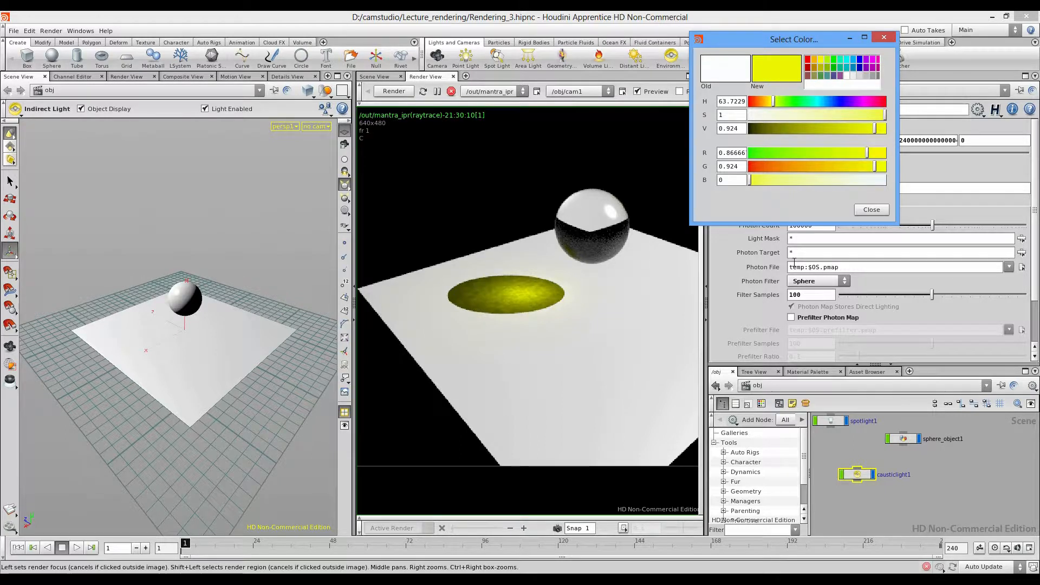
click(871, 210)
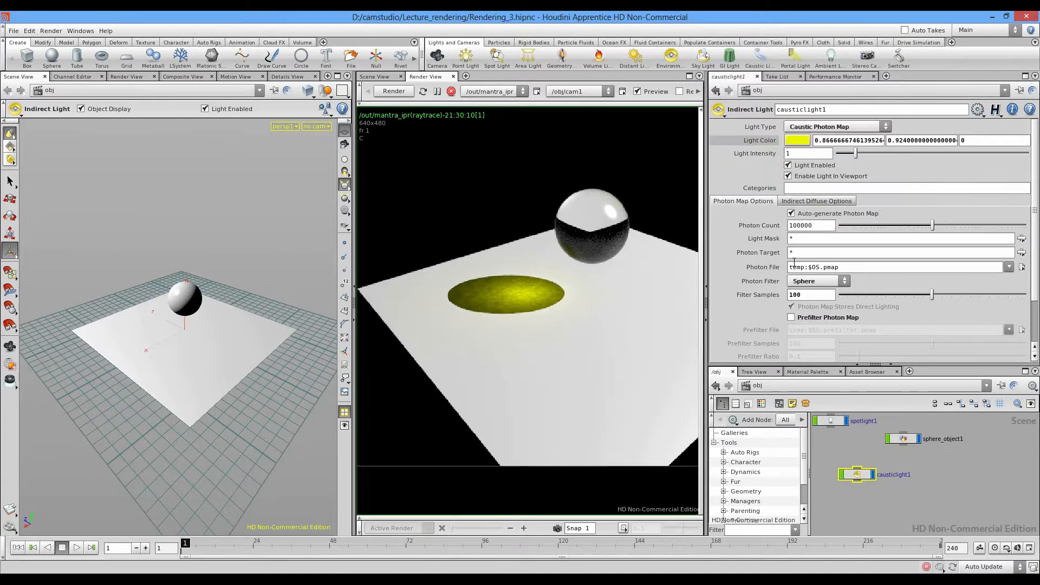
right_click(766, 141)
click(796, 282)
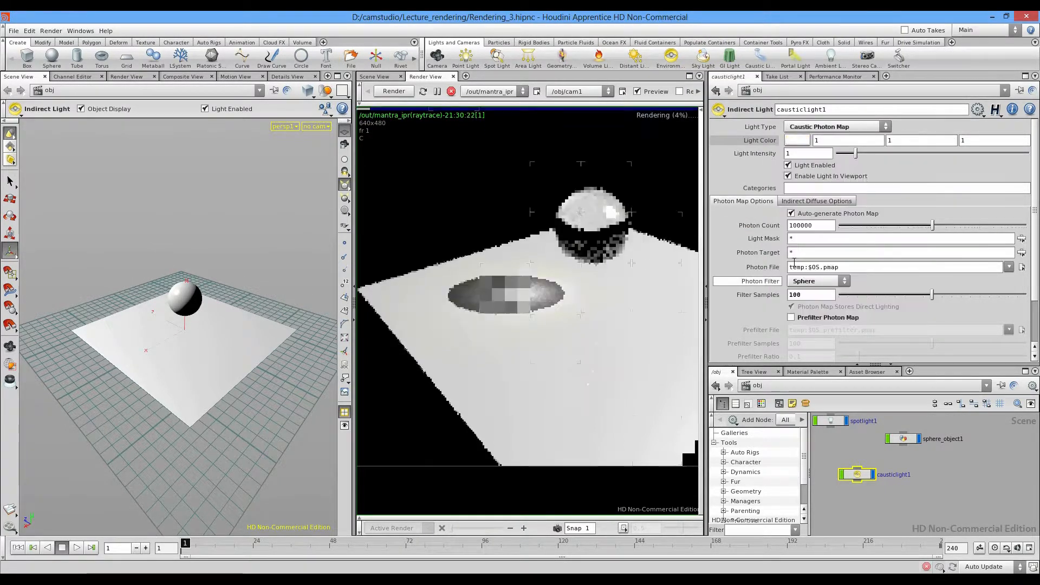
Step: Raise the caustic light's intensity to 5.39
mouse_move(855, 153)
mouse_down()
mouse_move(842, 154)
mouse_move(863, 153)
mouse_up()
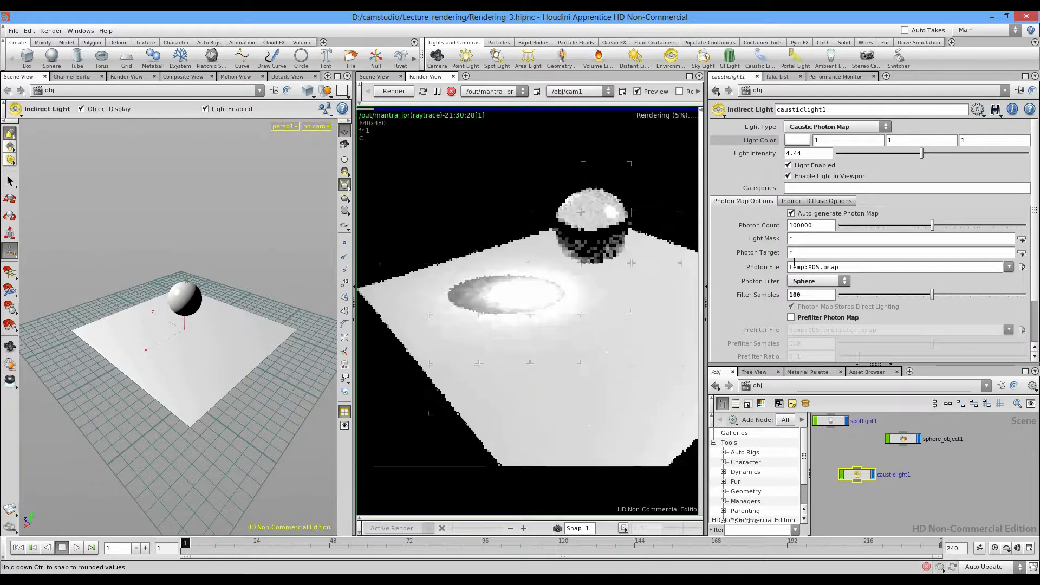
drag(935, 153, 954, 154)
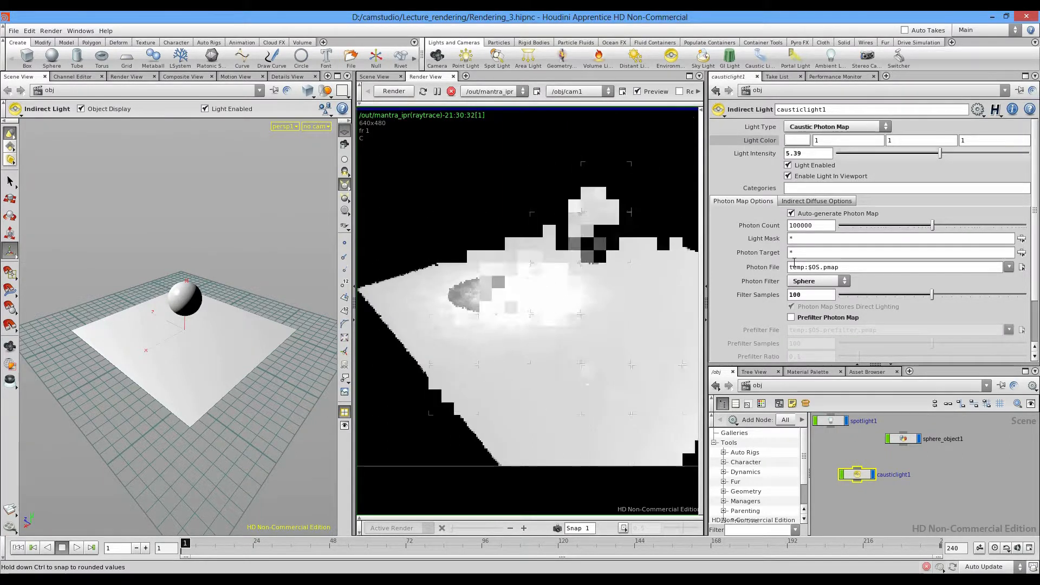
Step: Try rotating the ground grid 67.9425 degrees about X, and undo the rotation
key(ctrl+z)
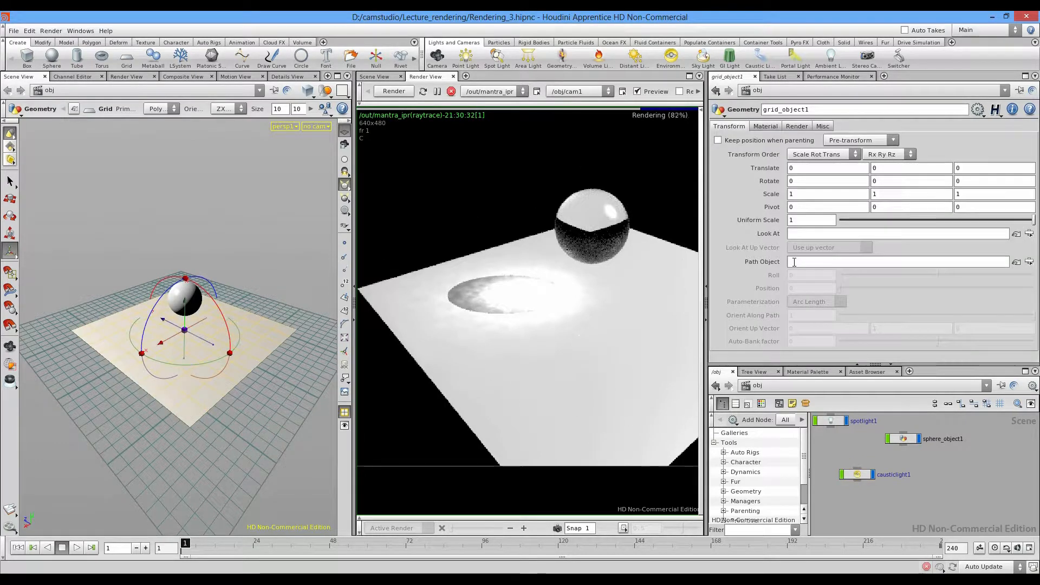
key(ctrl+z)
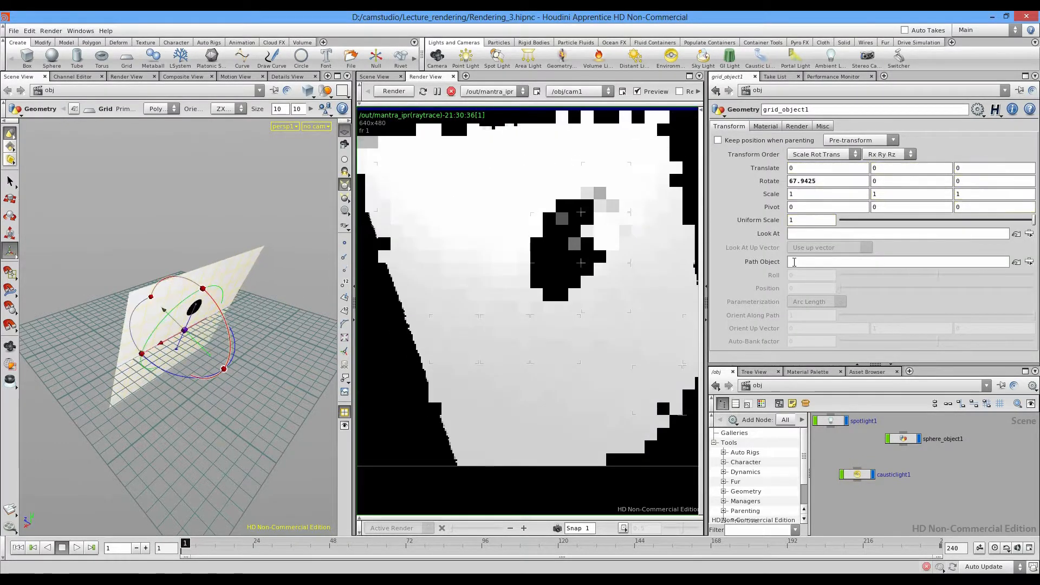
key(ctrl+z)
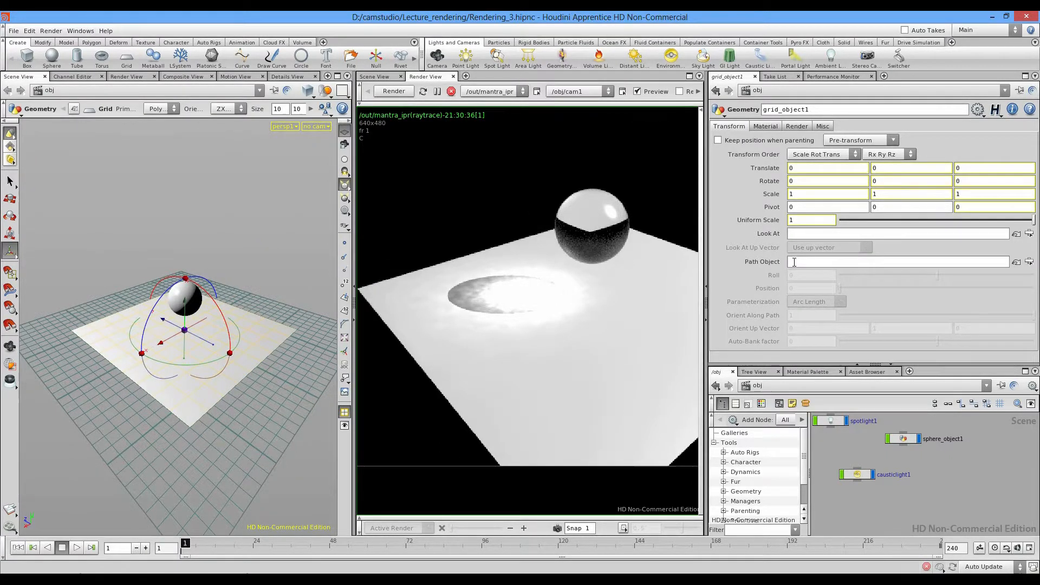
key(ctrl+y)
key(ctrl+z)
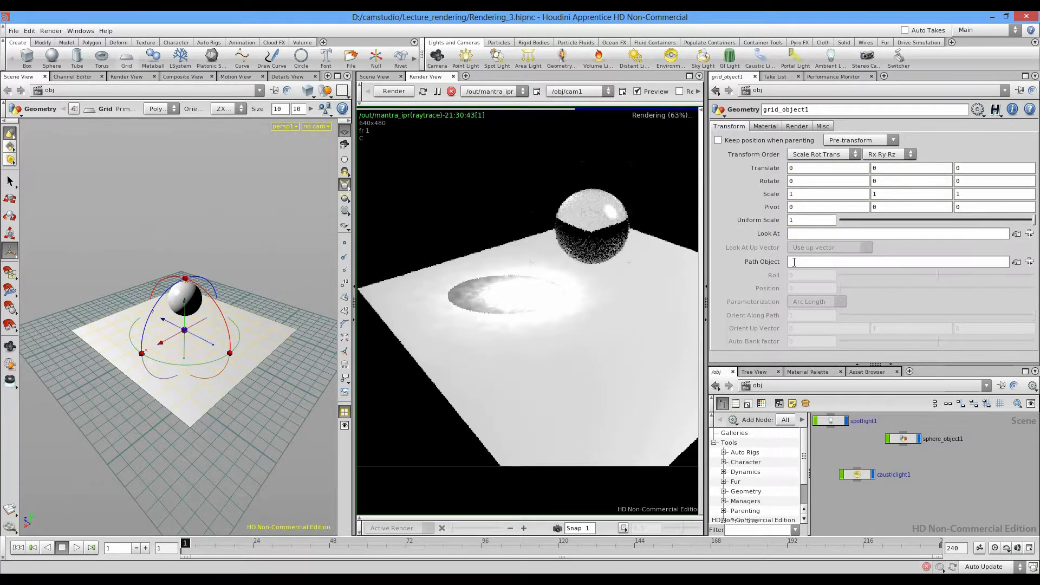
Step: Copy the ground grid to make two upright walls, with grid_object3 rotated -90.6476 about Z and moved to X 4.75519, Y -0.142717
key(ctrl+v)
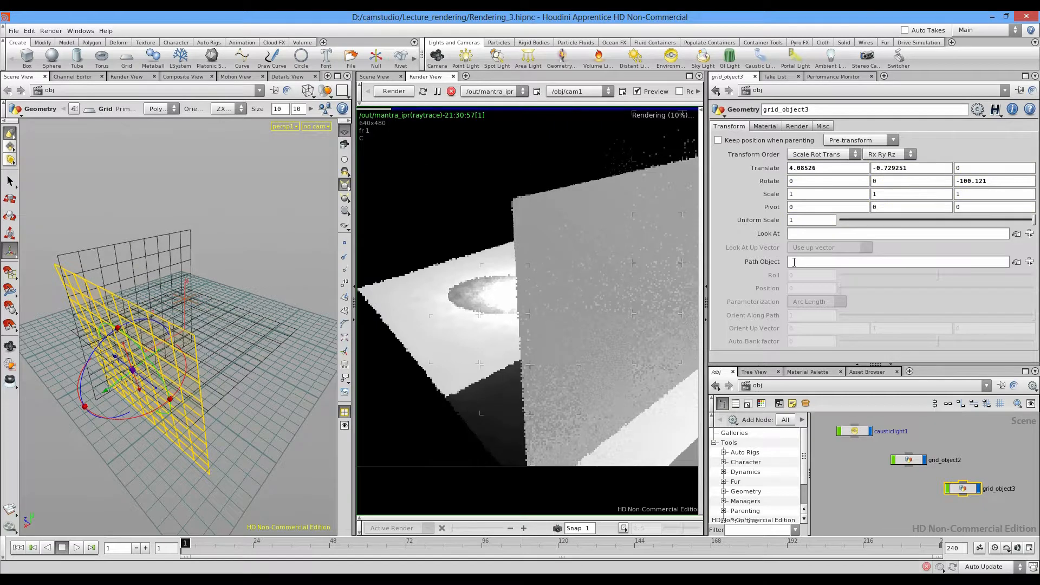
key(space)
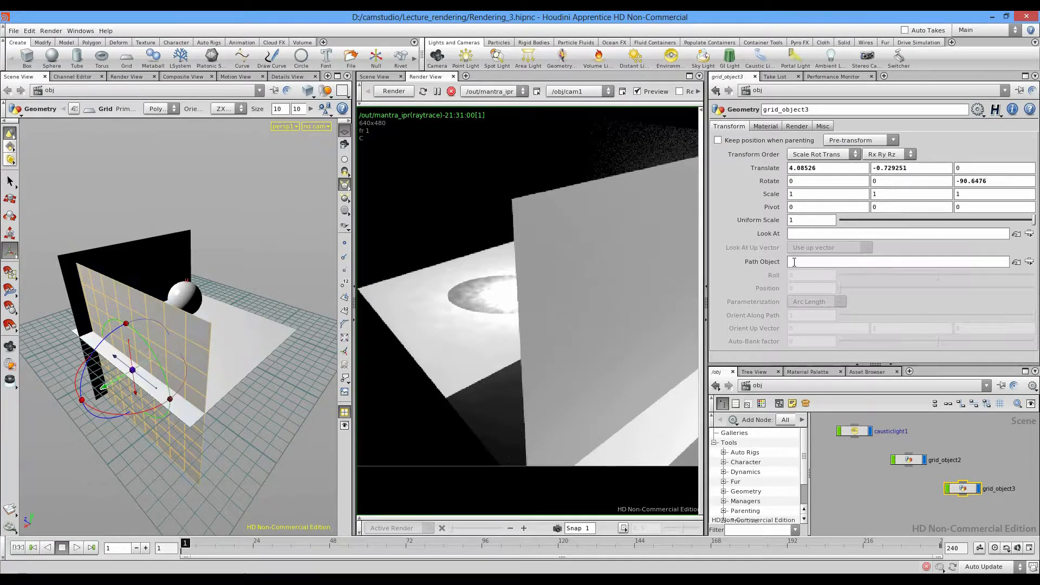
key(ctrl+z)
key(ctrl+z)
drag(124, 384, 124, 390)
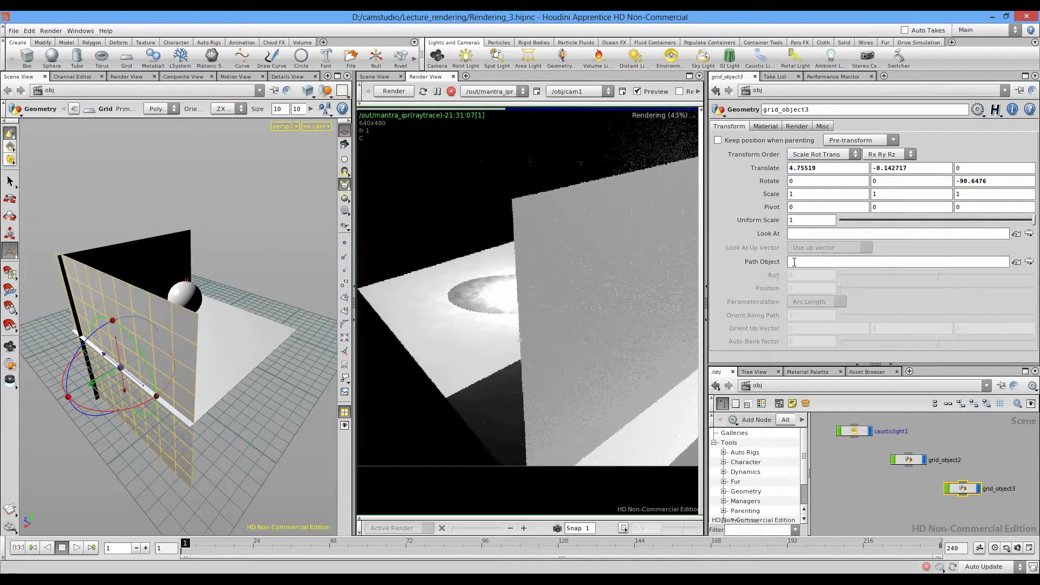
Step: Look through cam1 and reframe the sphere between the two upright walls
click(316, 126)
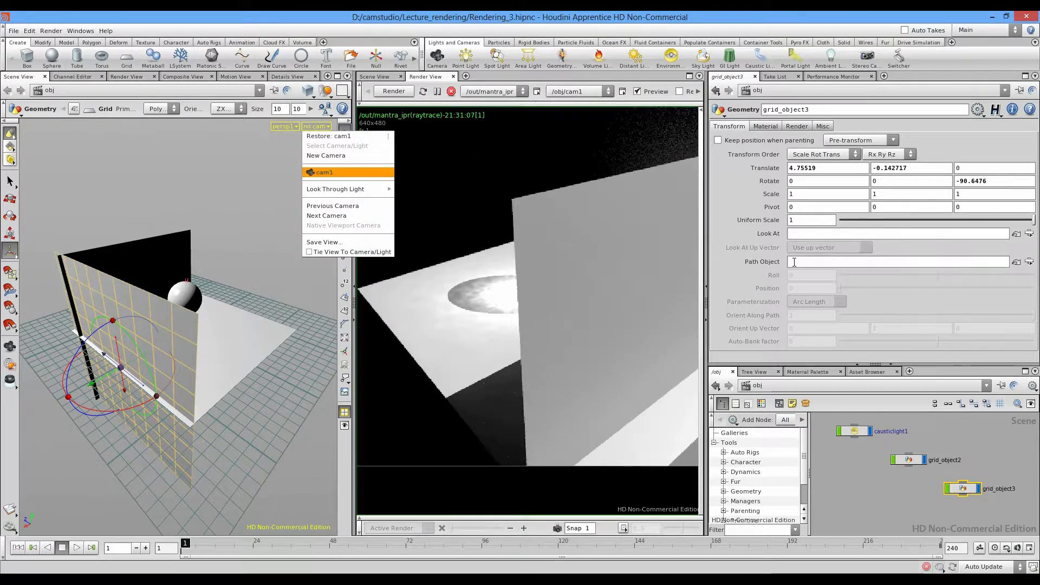
click(351, 174)
alt+drag(136, 325, 192, 332)
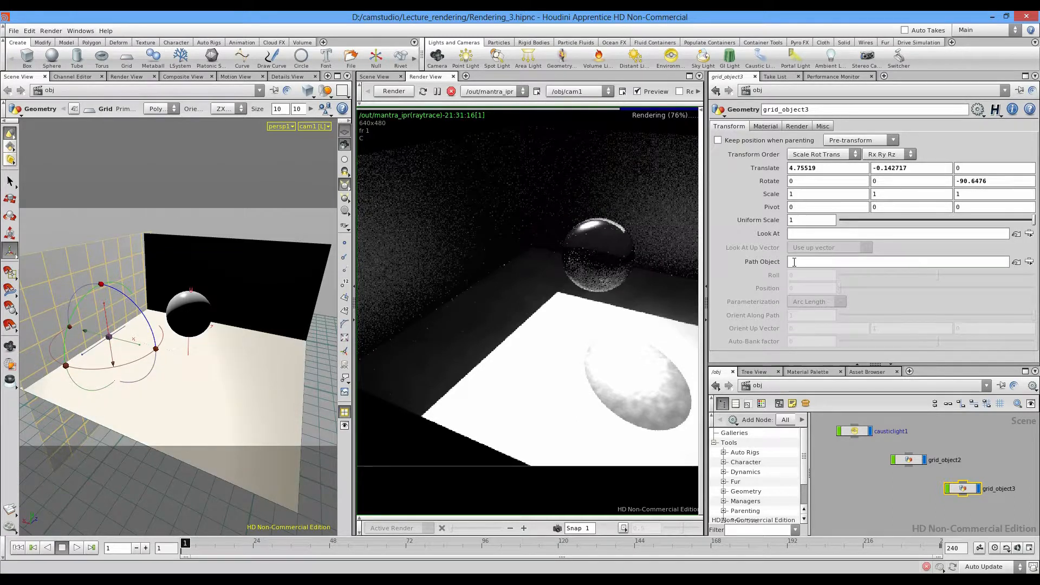
Step: Move the grid_object2 wall to the opposite edge of the ground, at Y 0.216369 and Z -4.69635
click(286, 265)
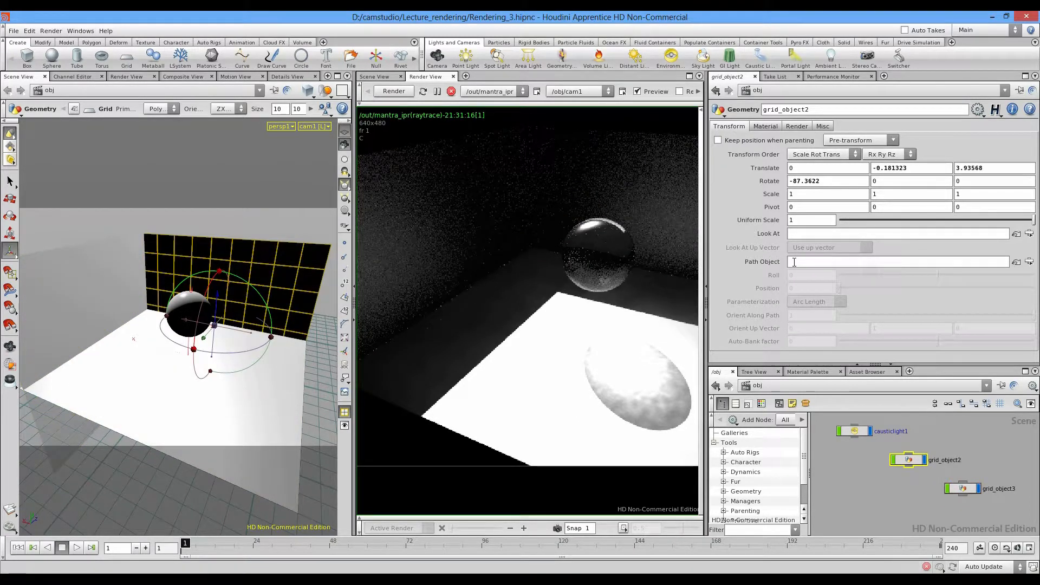
key(Escape)
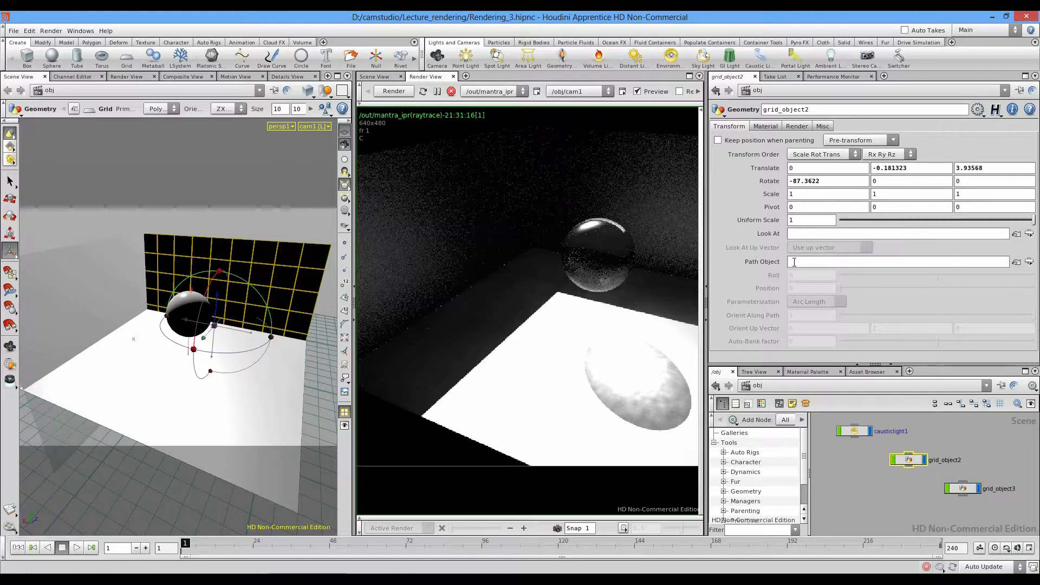
drag(260, 336, 35, 319)
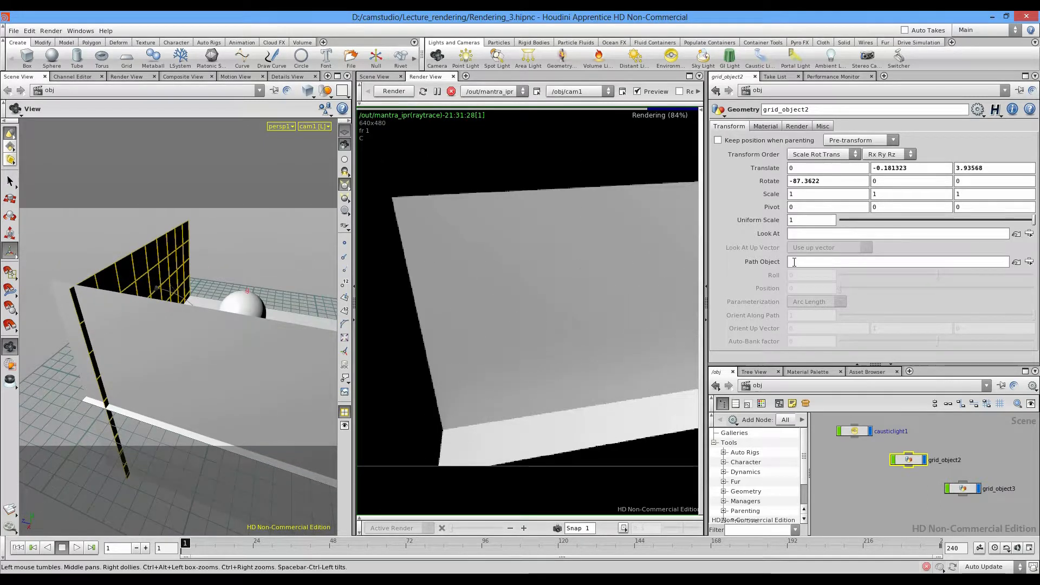
key(Return)
alt+right_drag(179, 336, 147, 336)
alt+drag(146, 336, 206, 346)
click(128, 336)
drag(108, 344, 242, 353)
click(222, 287)
alt+drag(125, 304, 192, 342)
drag(154, 378, 221, 314)
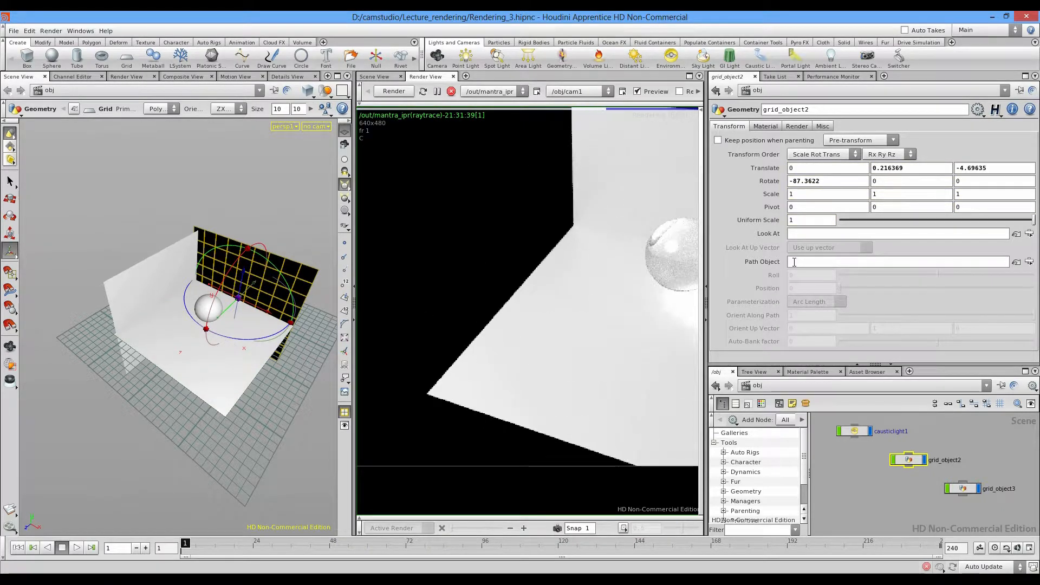
Step: Reframe cam1 on the sphere and both walls, and unlock the camera from the view
click(316, 126)
click(325, 173)
alt+drag(179, 325, 309, 330)
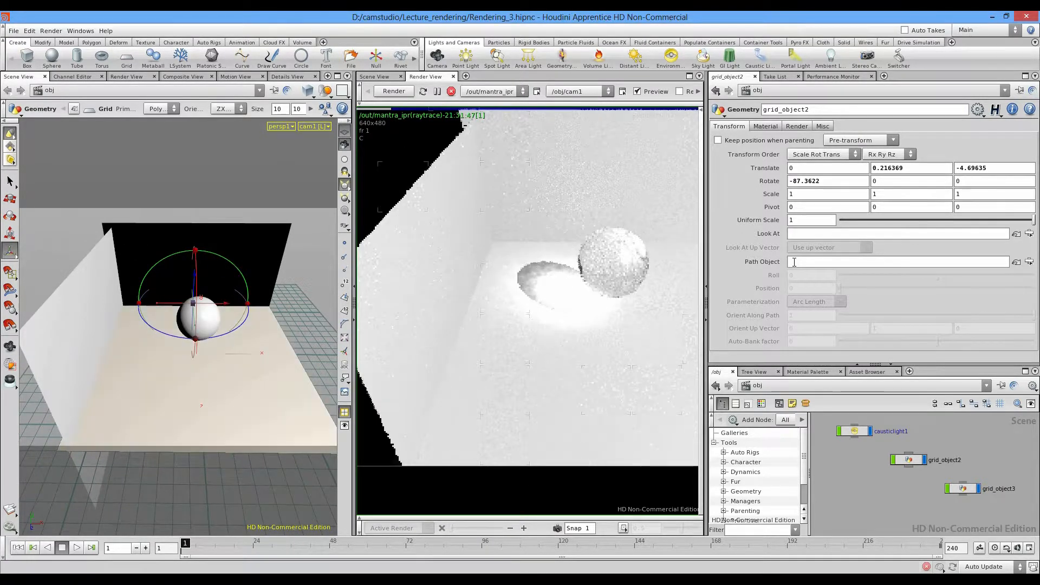
click(345, 144)
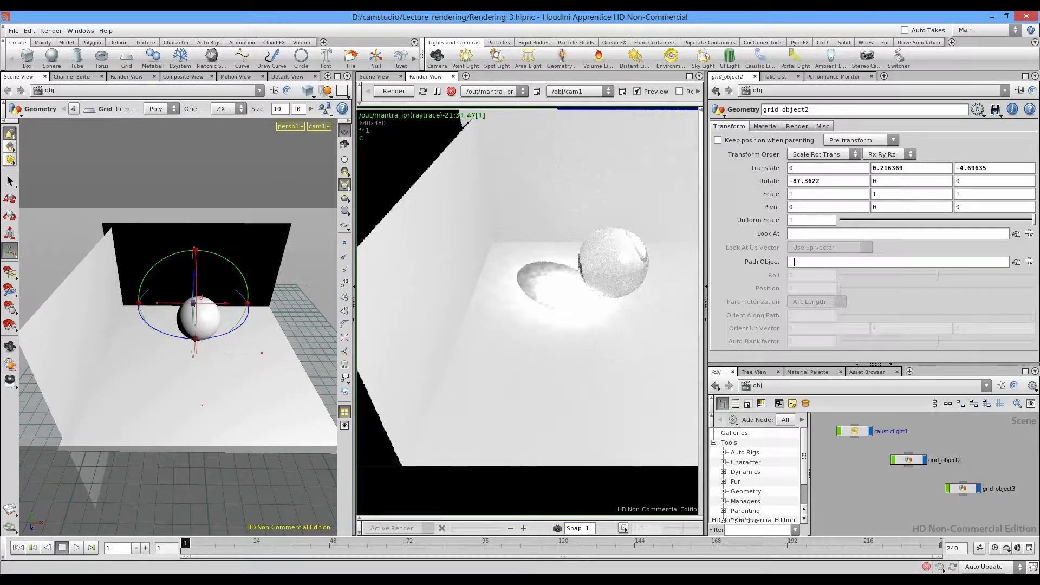
Step: Look through causticlight1 with the view locked to it, and reposition the light to face the sphere and walls
alt+right_drag(217, 346, 179, 325)
alt+drag(216, 325, 205, 303)
alt+right_drag(206, 325, 168, 304)
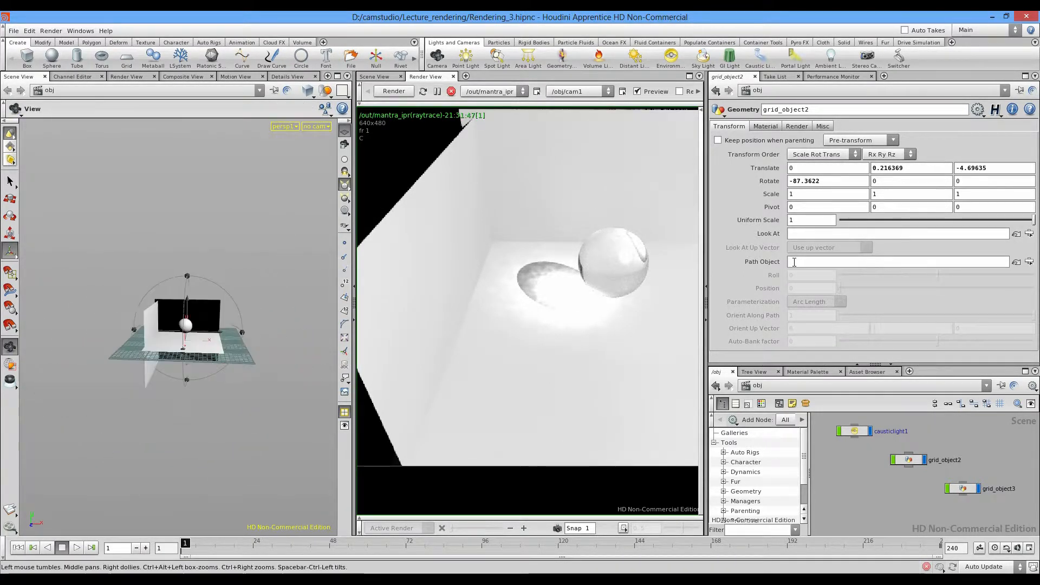
alt+middle_drag(187, 325, 176, 334)
click(316, 126)
mouse_move(336, 189)
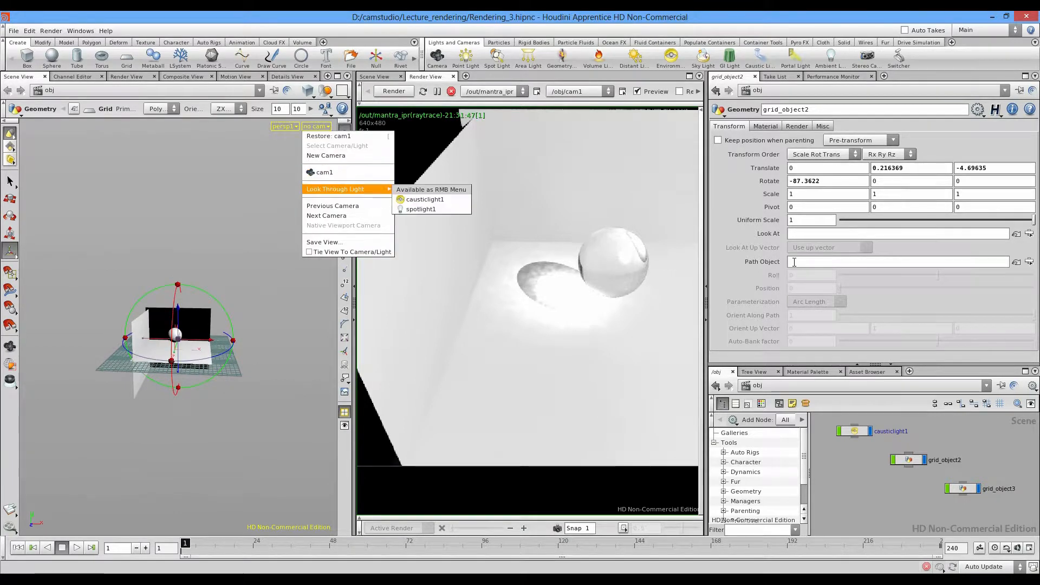
click(425, 199)
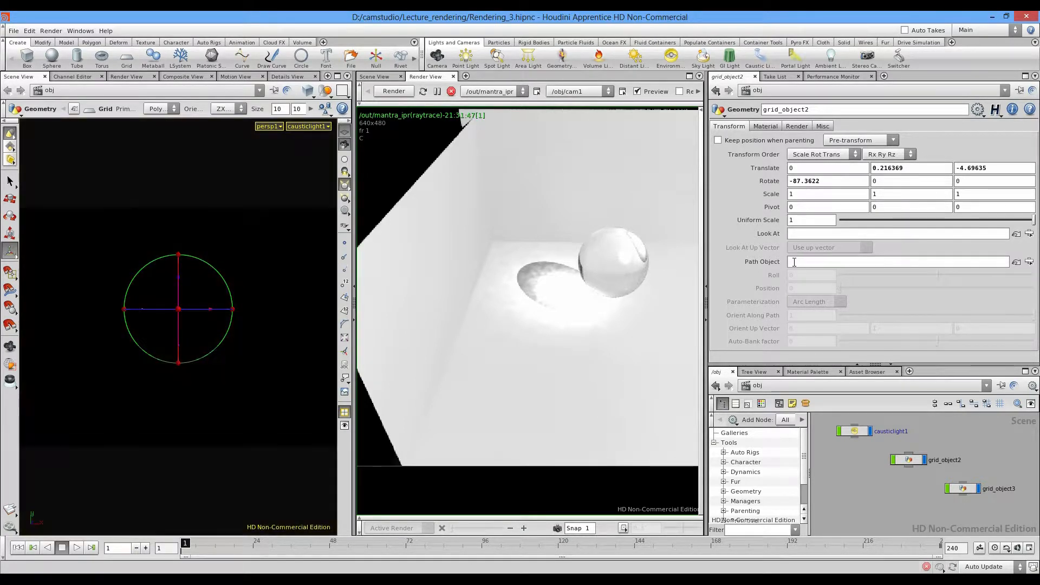
scroll(179, 326, down, 5)
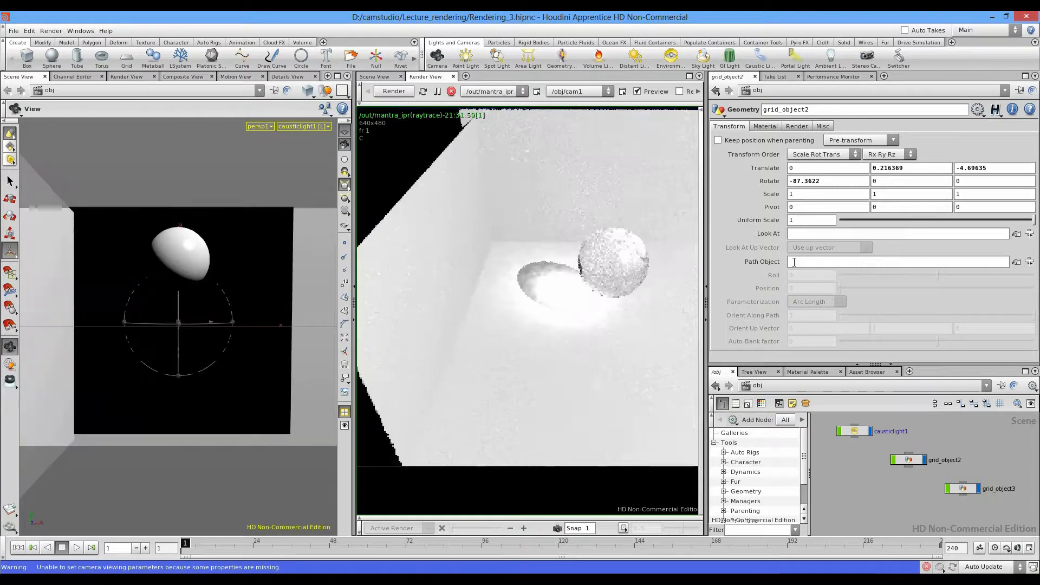
mouse_move(179, 326)
mouse_down()
mouse_move(142, 333)
mouse_move(126, 362)
mouse_move(124, 352)
mouse_move(108, 364)
mouse_move(114, 320)
mouse_up()
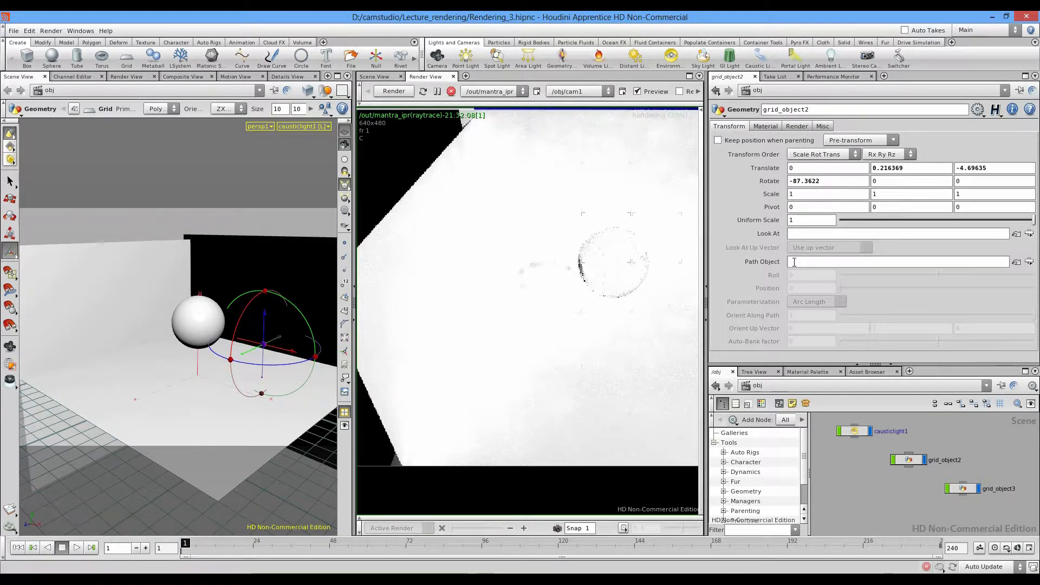
Step: Lower the caustic light's intensity to 0.56, and return it to the default of 1
key(ctrl+z)
drag(940, 154, 847, 154)
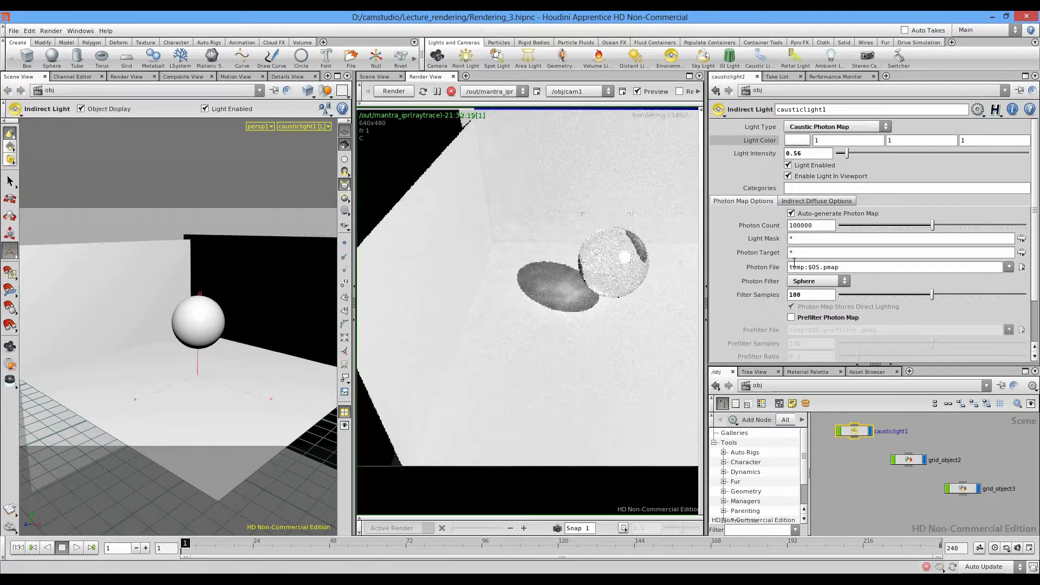
alt+drag(163, 325, 228, 333)
alt+right_drag(227, 333, 270, 319)
alt+drag(271, 320, 303, 327)
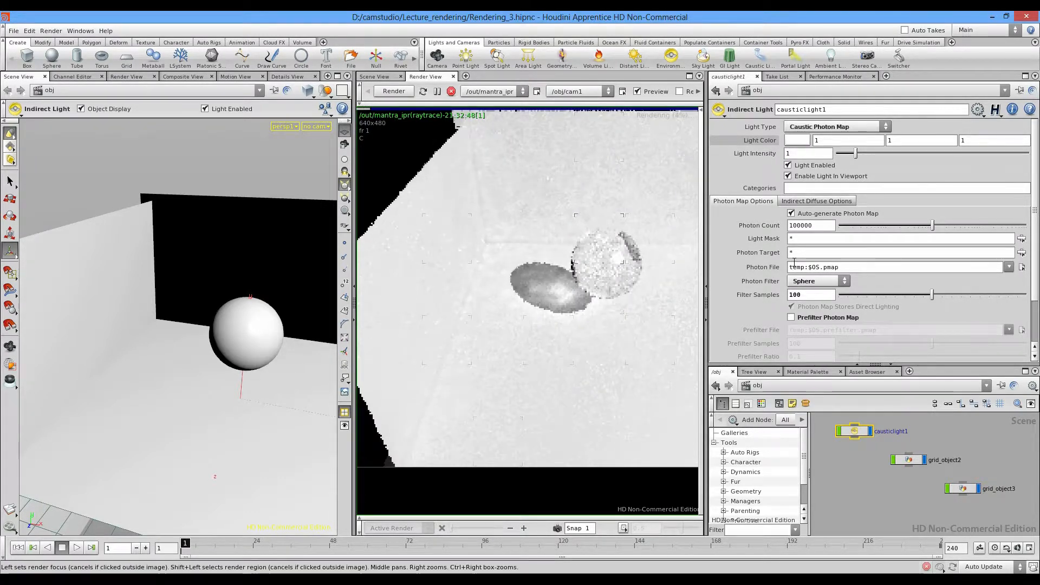
Step: Set spotlight1's intensity to 0, try 0.14, and undo that last change
scroll(889, 485, down, 3)
middle_drag(888, 485, 906, 512)
scroll(859, 457, up, 3)
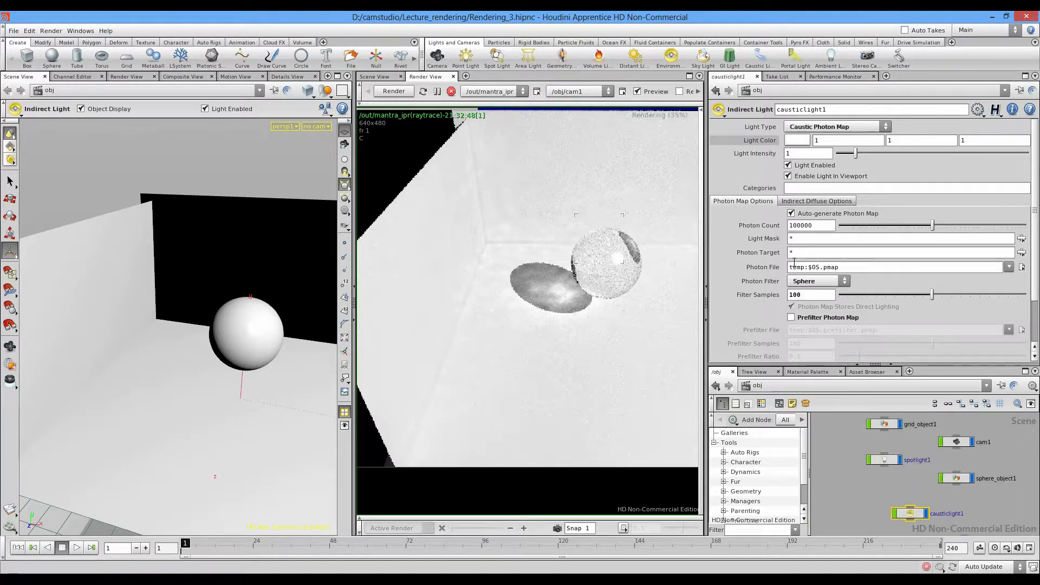
click(884, 459)
click(760, 126)
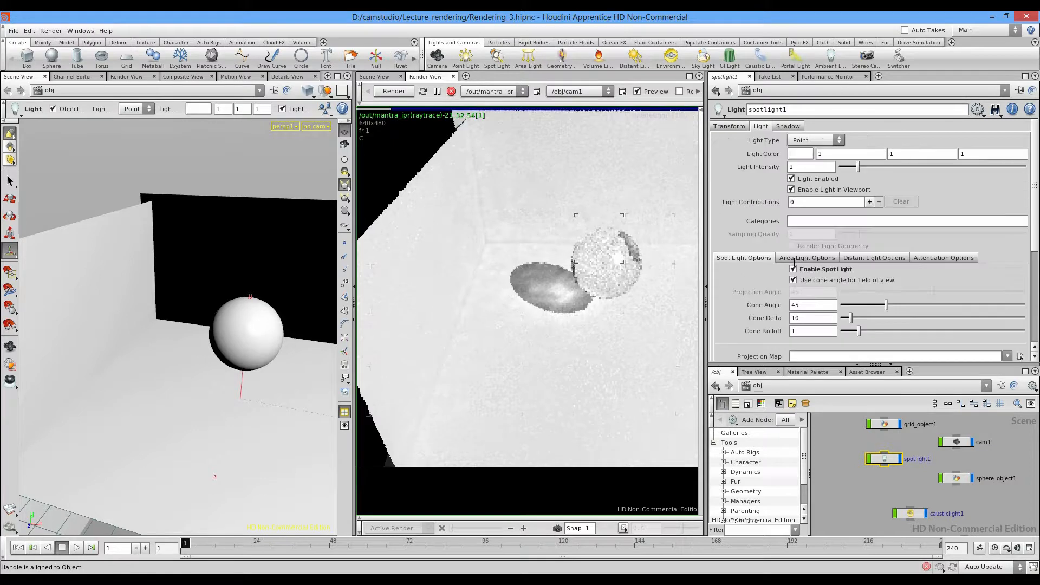
drag(859, 166, 839, 167)
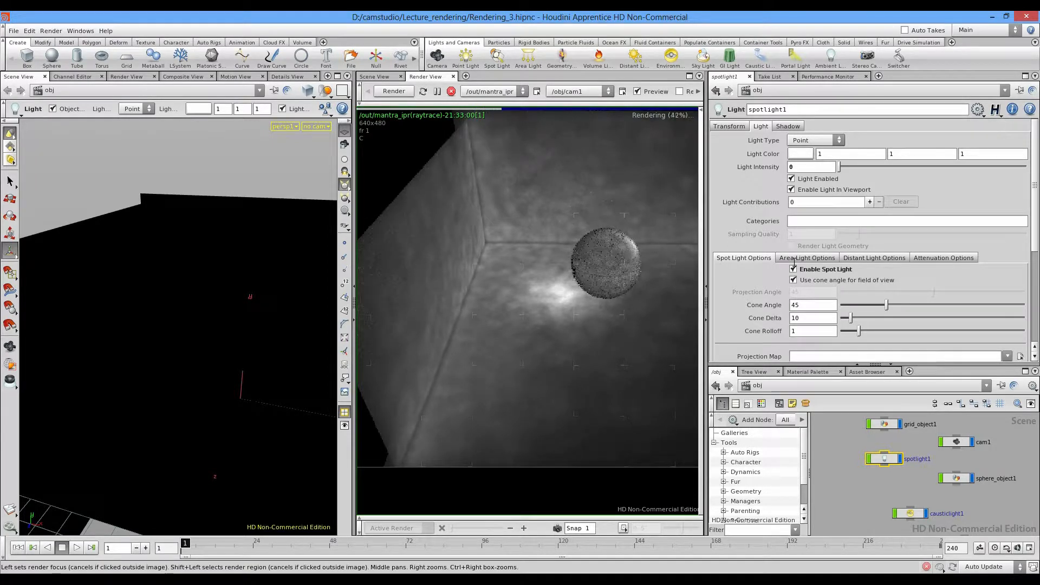
drag(838, 167, 841, 166)
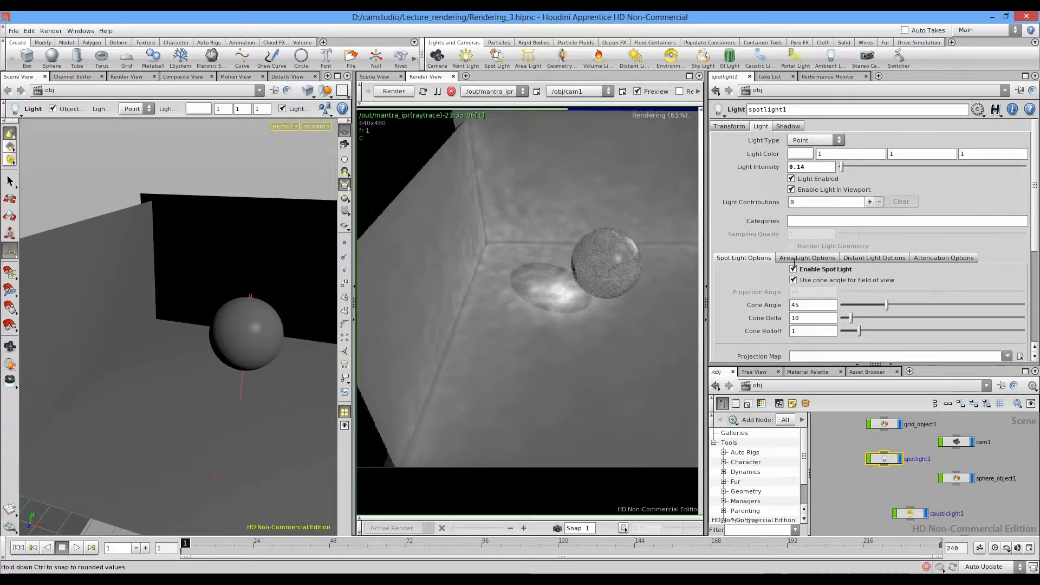
key(ctrl+z)
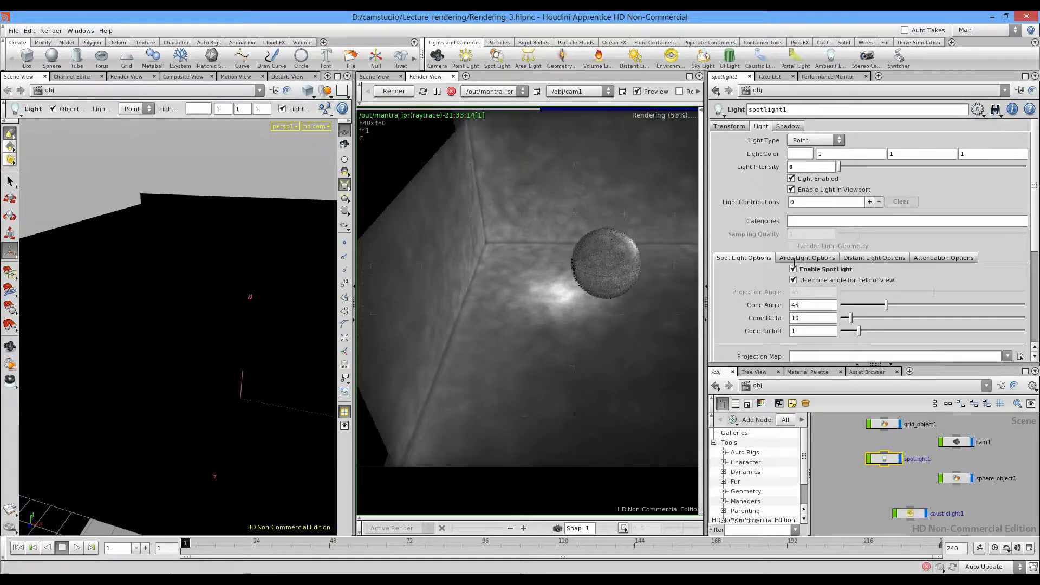
Step: Select the caustic light and widen the render view to show the whole image
middle_drag(925, 474, 908, 443)
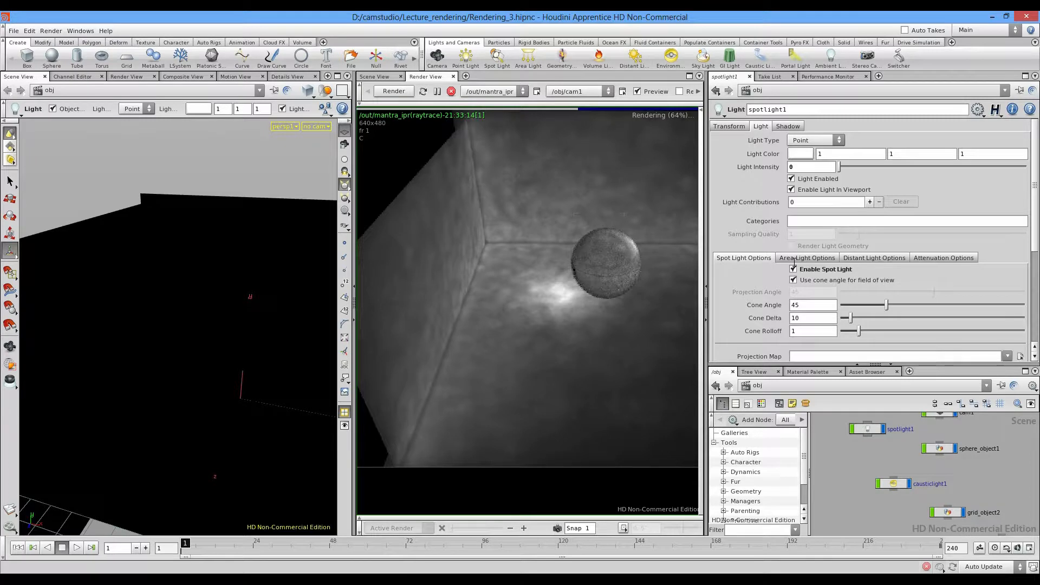
scroll(856, 453, up, 1)
click(902, 490)
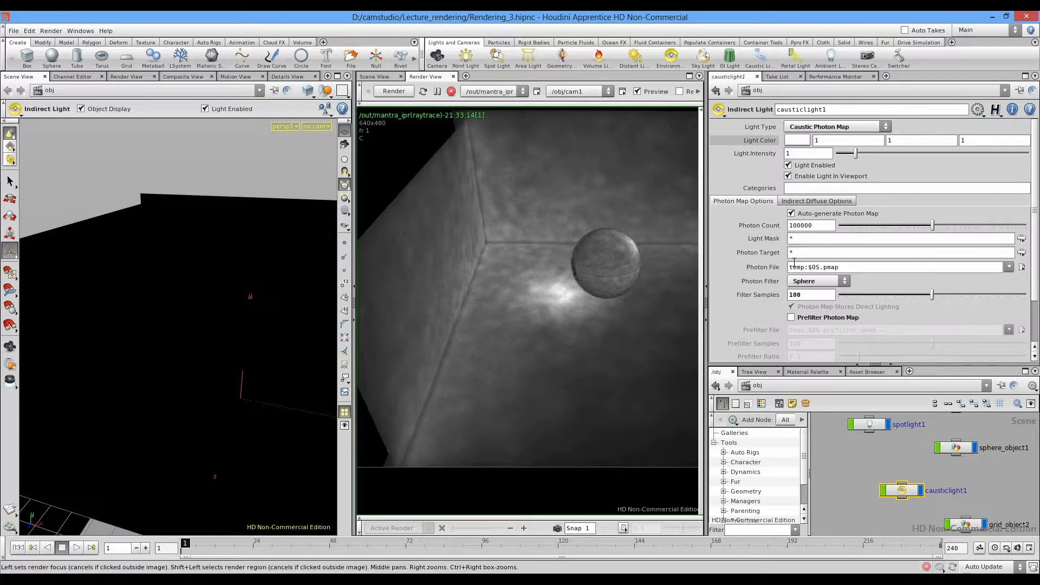
drag(354, 303, 201, 302)
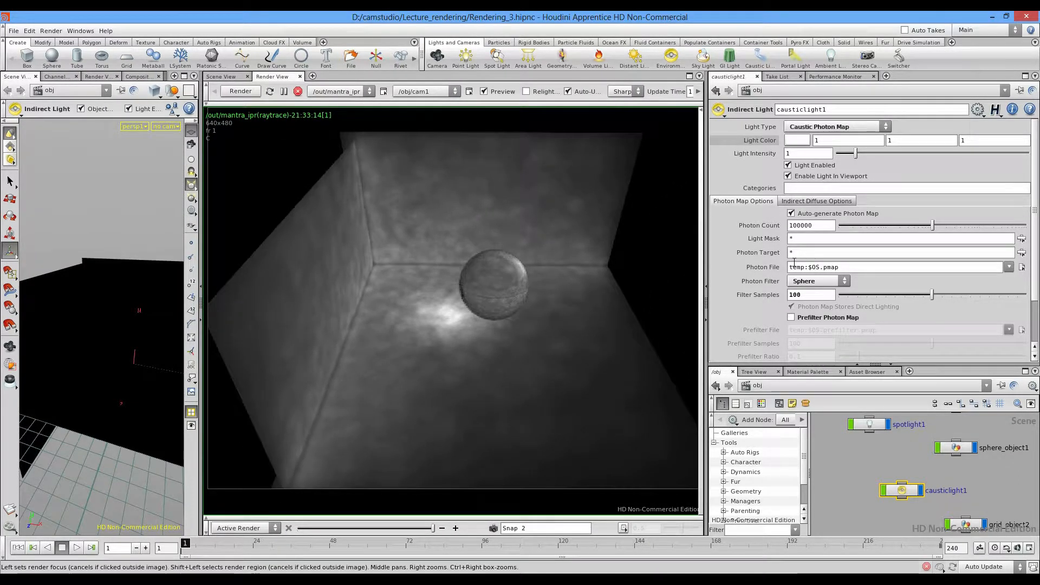
Step: Set the render command of mantra_ipr in the out network to verbose output, mantra -V 1
click(790, 386)
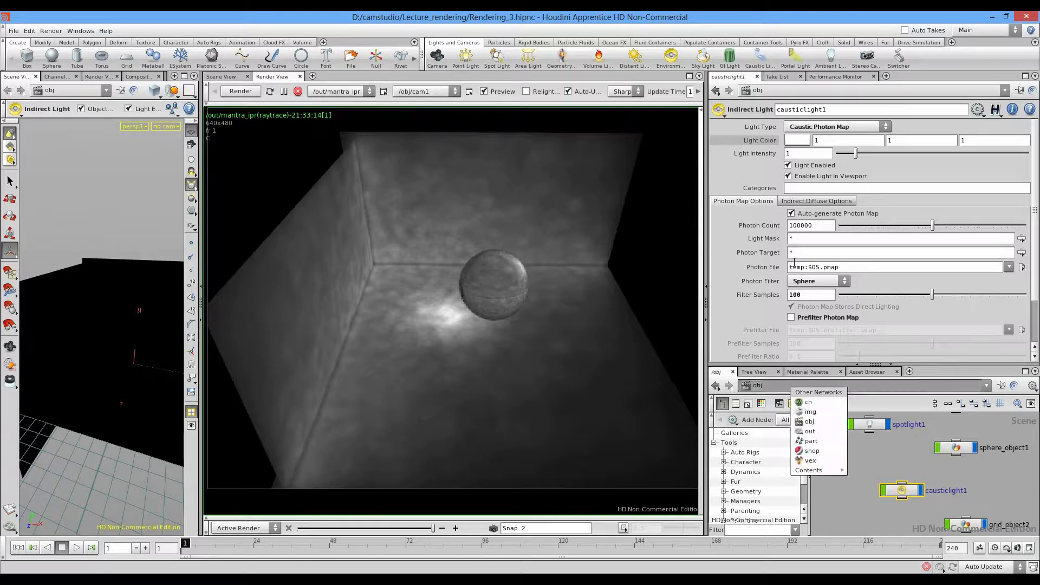
click(809, 431)
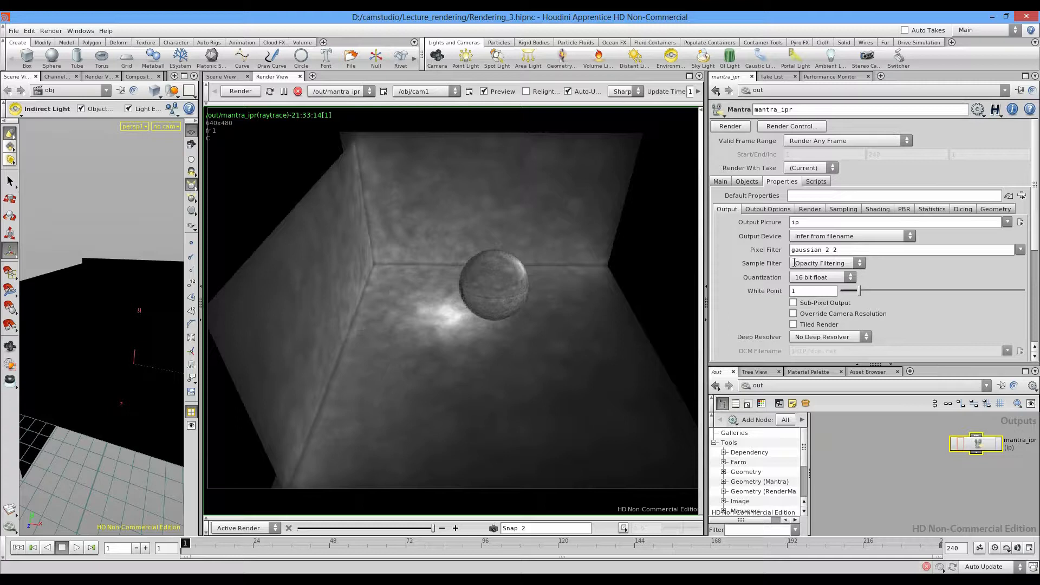
drag(975, 445, 938, 452)
click(767, 209)
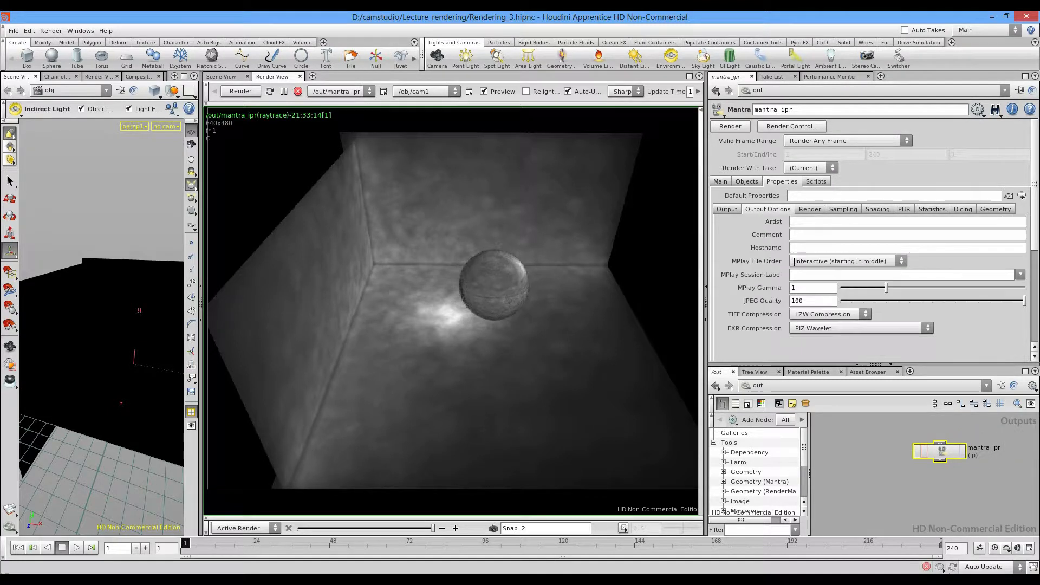
click(809, 209)
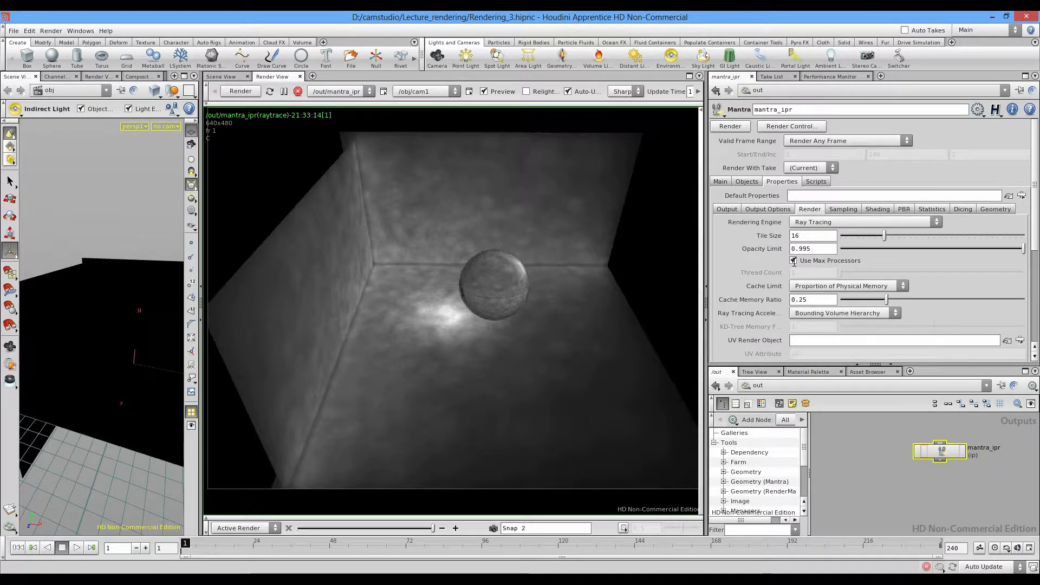
click(746, 181)
click(720, 182)
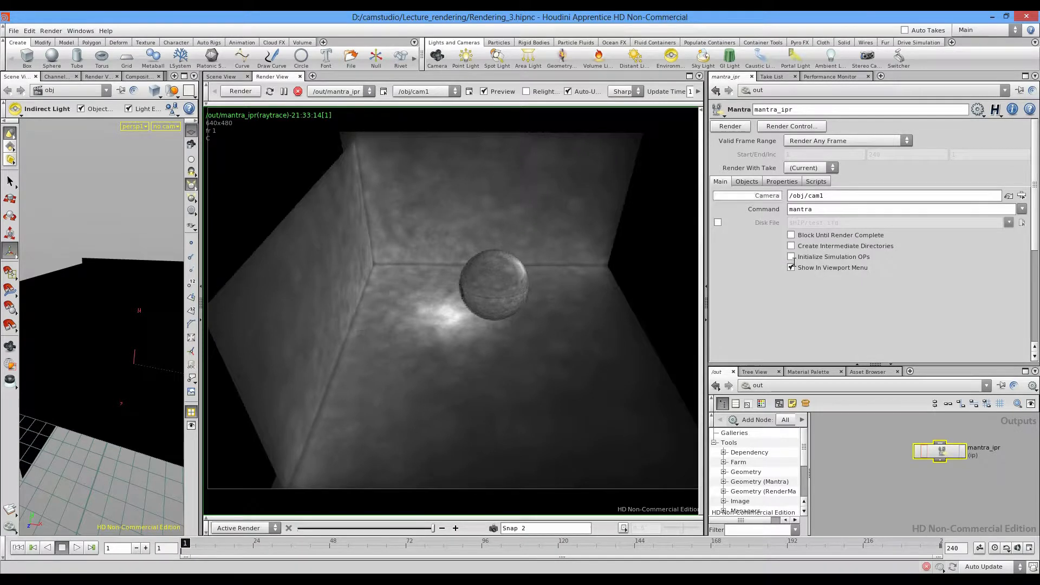
drag(940, 451, 905, 453)
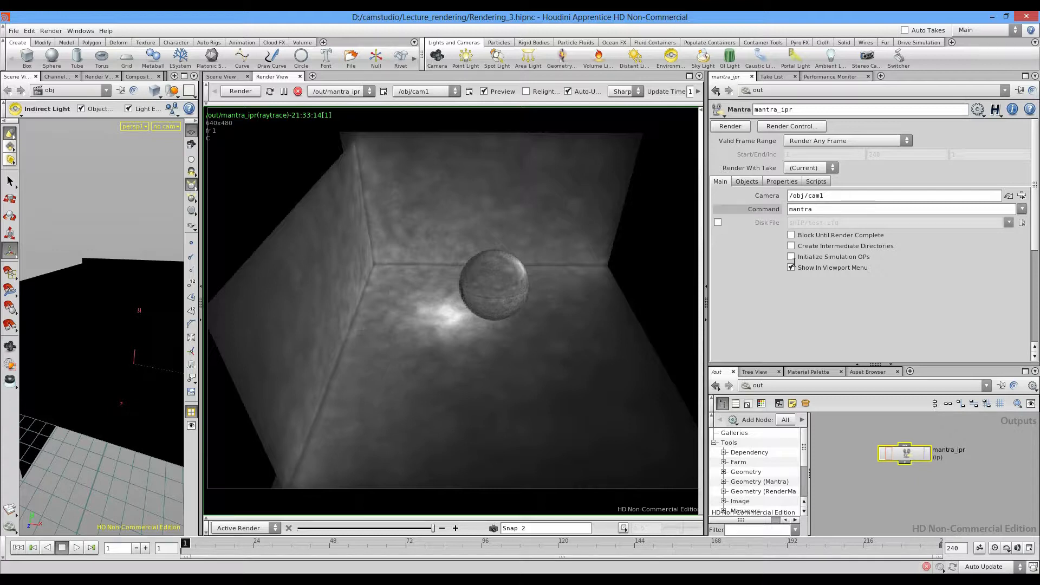
click(1022, 209)
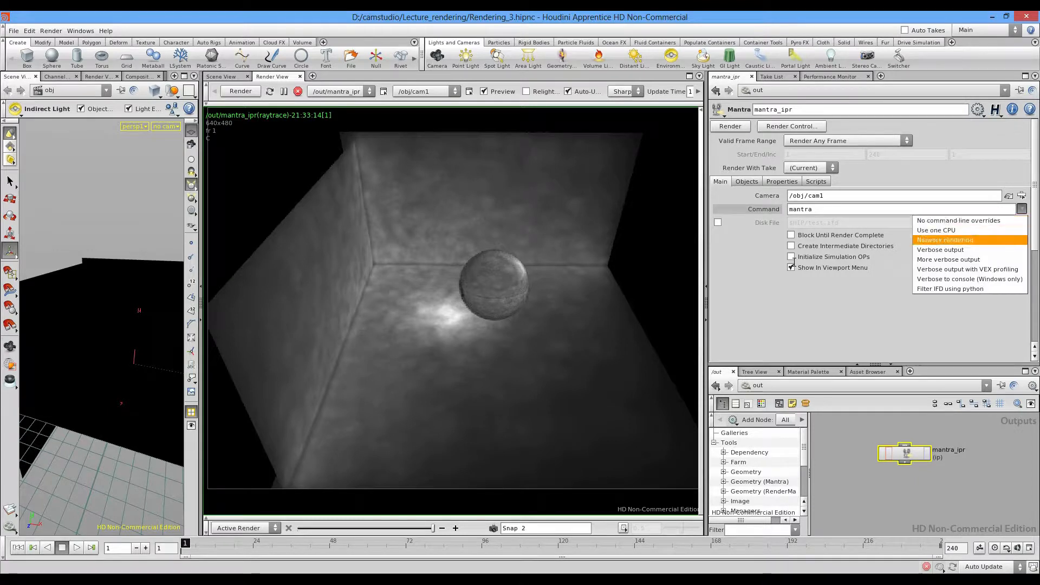
click(941, 250)
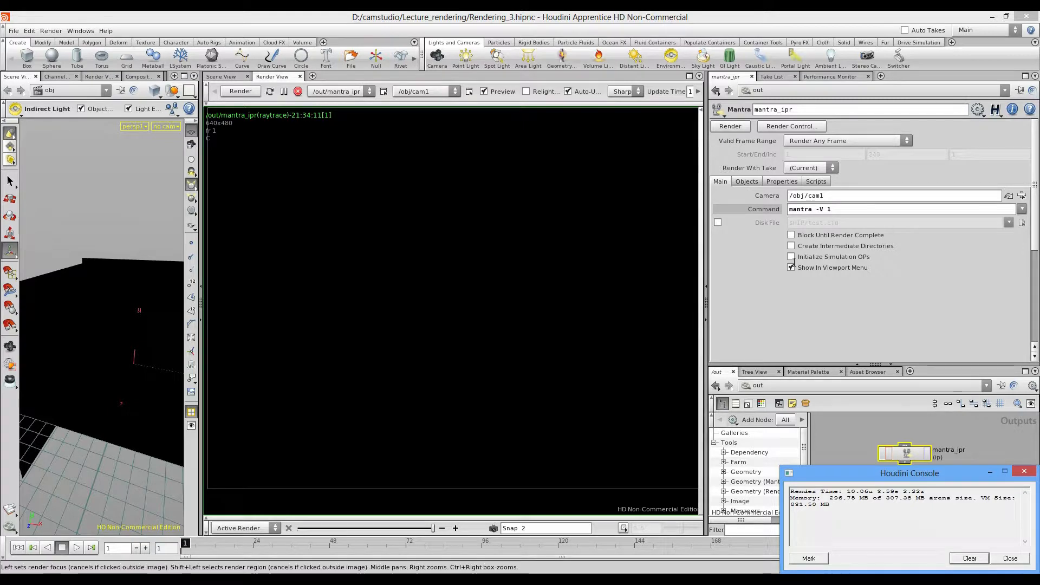
Step: Return to the obj network and raise the caustic light's intensity to 2.33
click(757, 385)
click(805, 415)
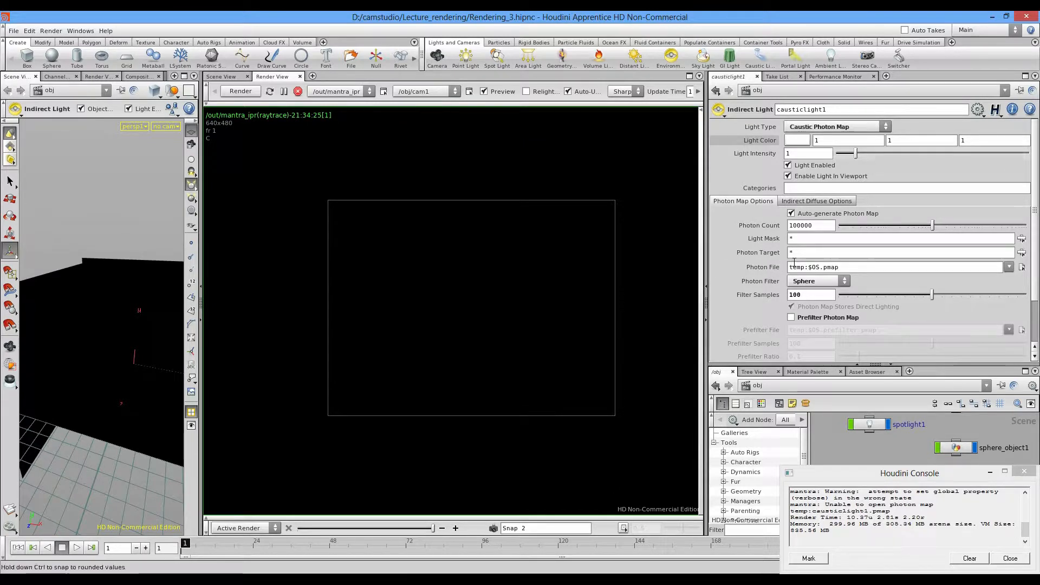
drag(855, 153, 880, 153)
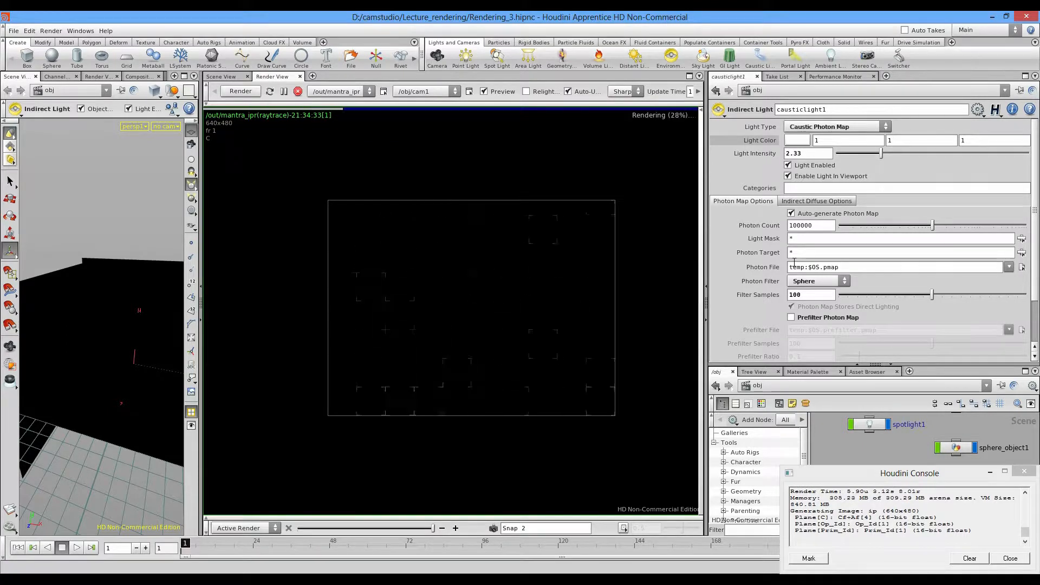
Step: Select spotlight1 in the network and raise its intensity to 0.38
scroll(862, 428, down, 3)
middle_drag(861, 434, 862, 427)
click(866, 421)
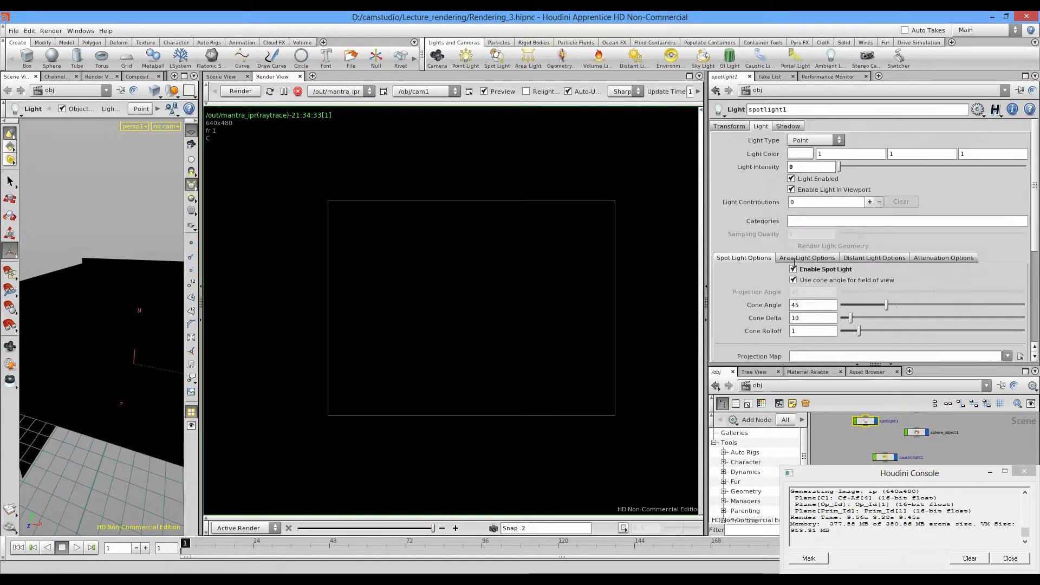
drag(839, 166, 845, 167)
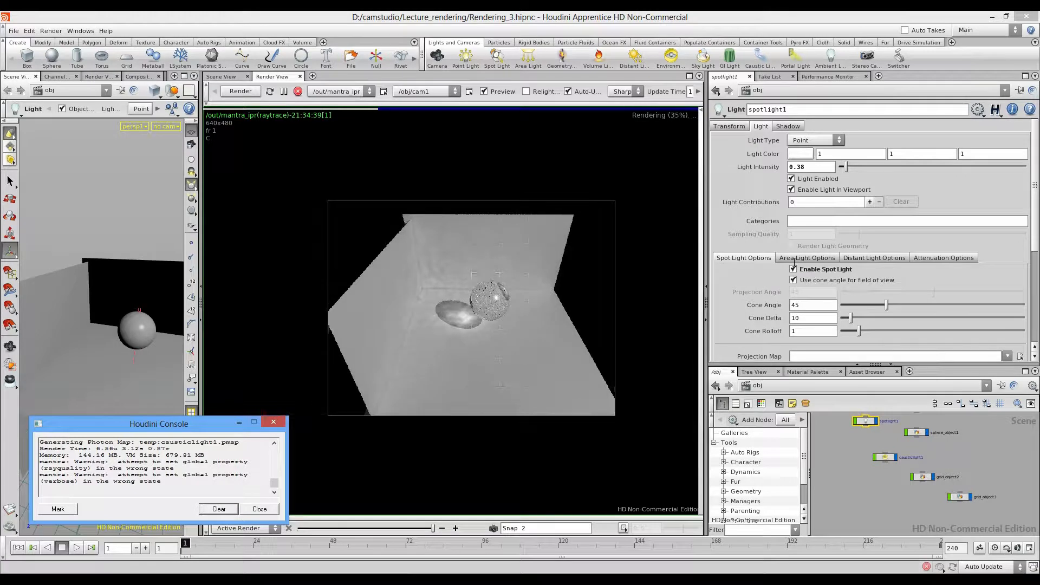
Step: Try spotlight1's light intensity at 1.42 and lower it to 0
drag(845, 167, 865, 166)
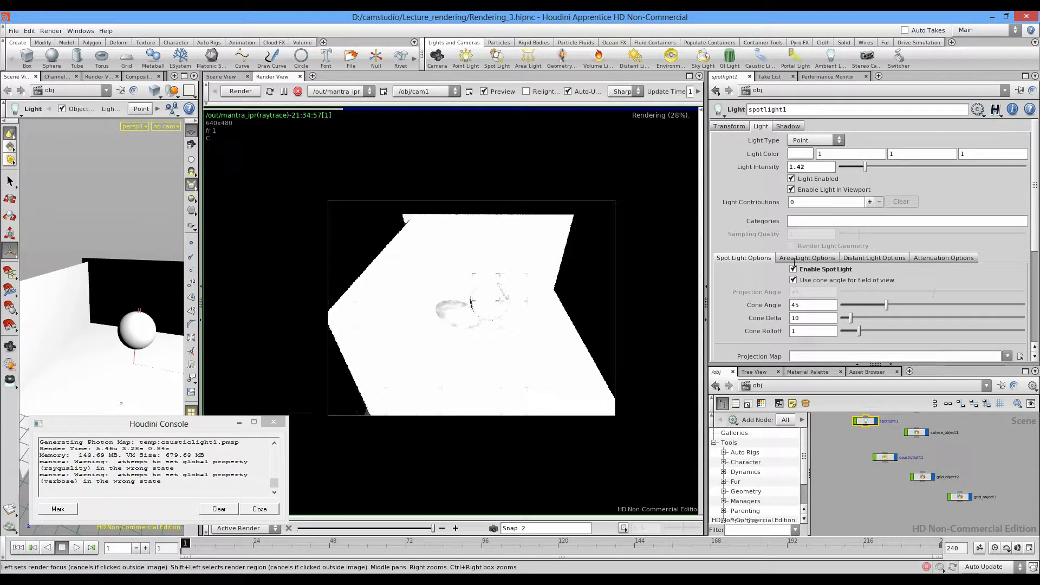
drag(865, 166, 839, 167)
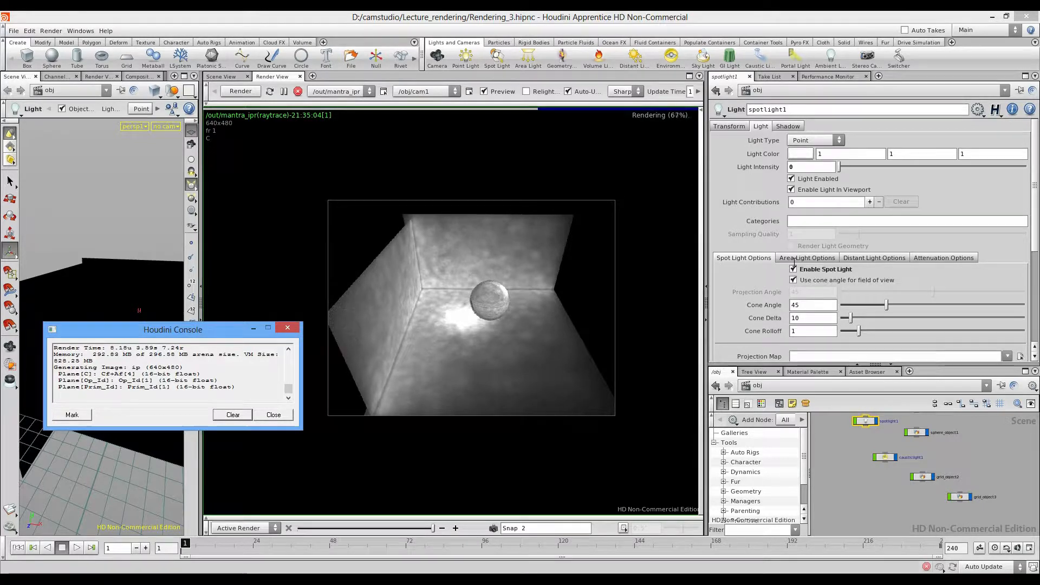
Step: Check the render time in the console and store the finished render as a snapshot
drag(110, 347, 124, 347)
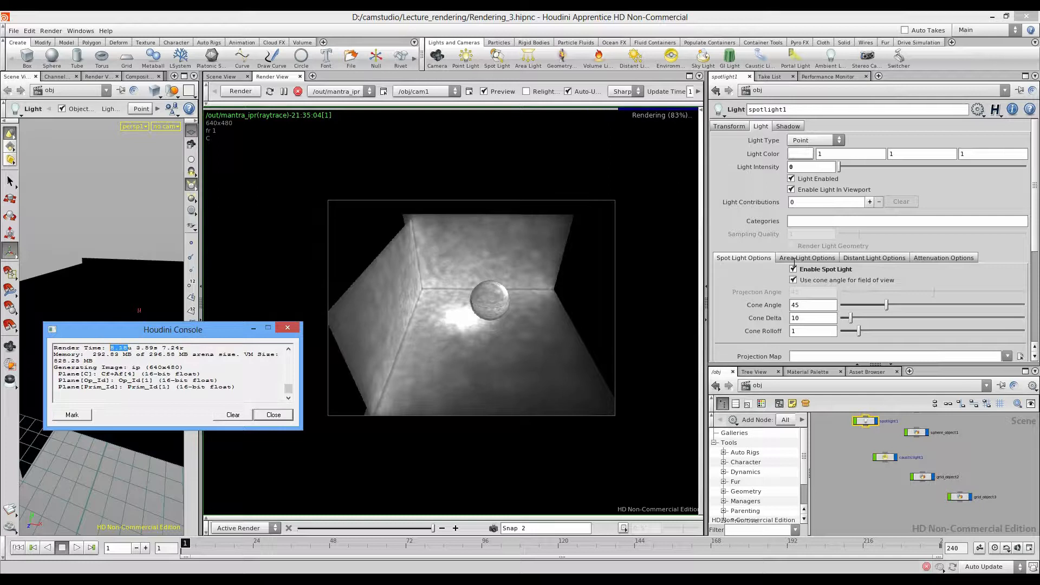
click(233, 414)
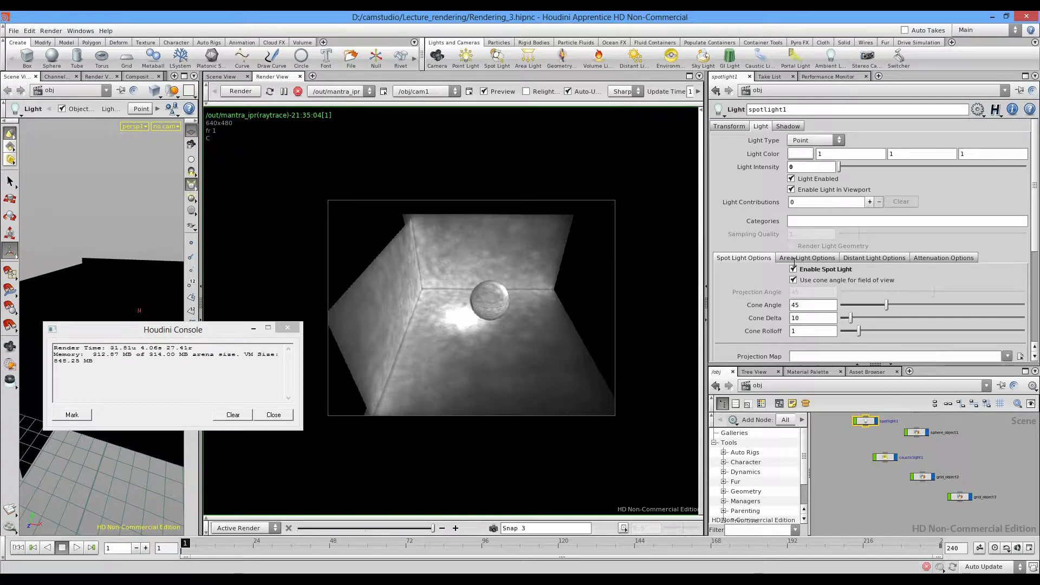
key(Down)
key(Up)
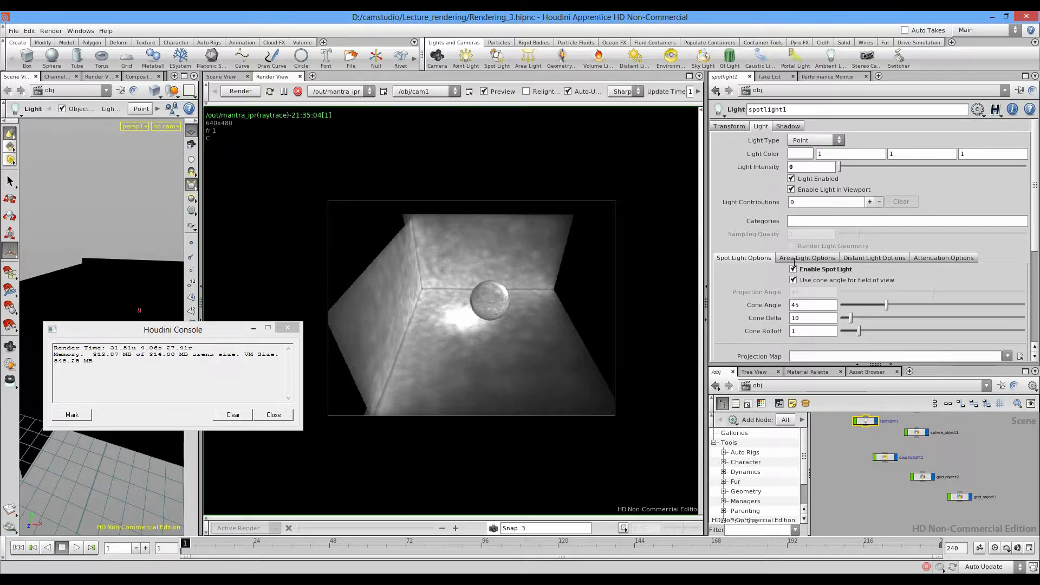
Step: Select causticlight1 in the network and set its photon count to 500000
scroll(859, 461, up, 3)
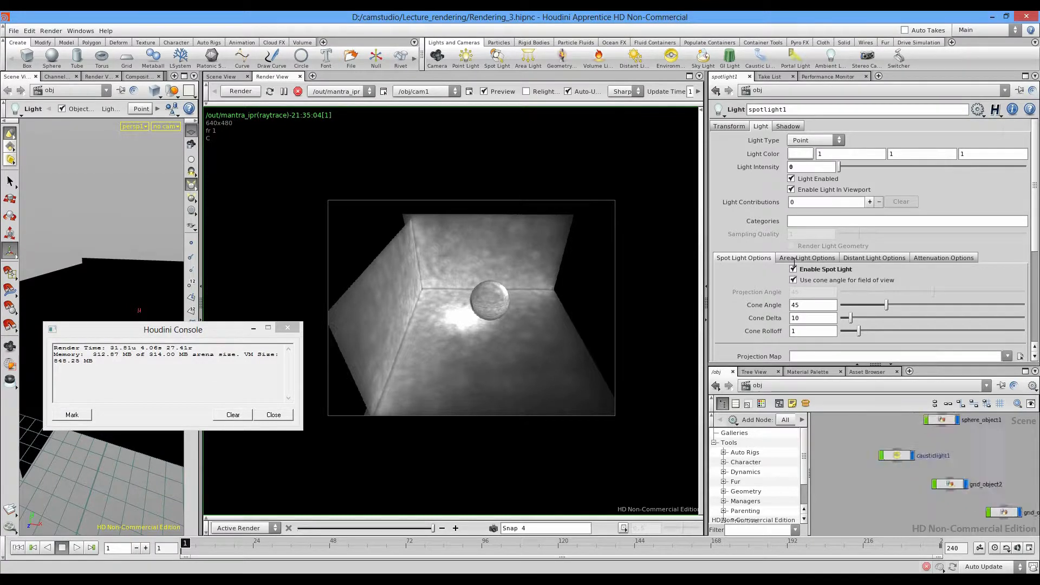
click(903, 453)
drag(794, 225, 789, 225)
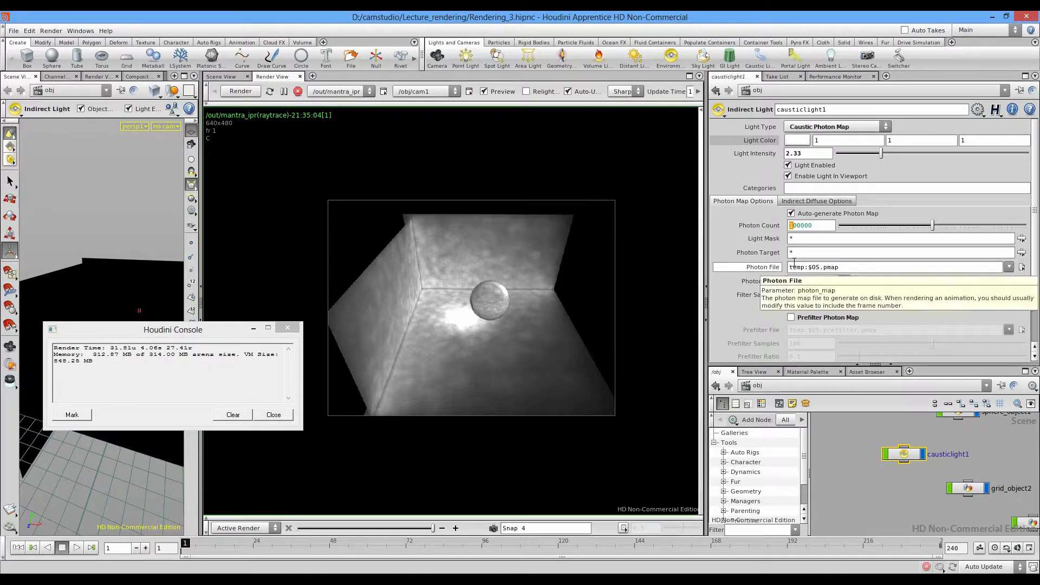
key(Return)
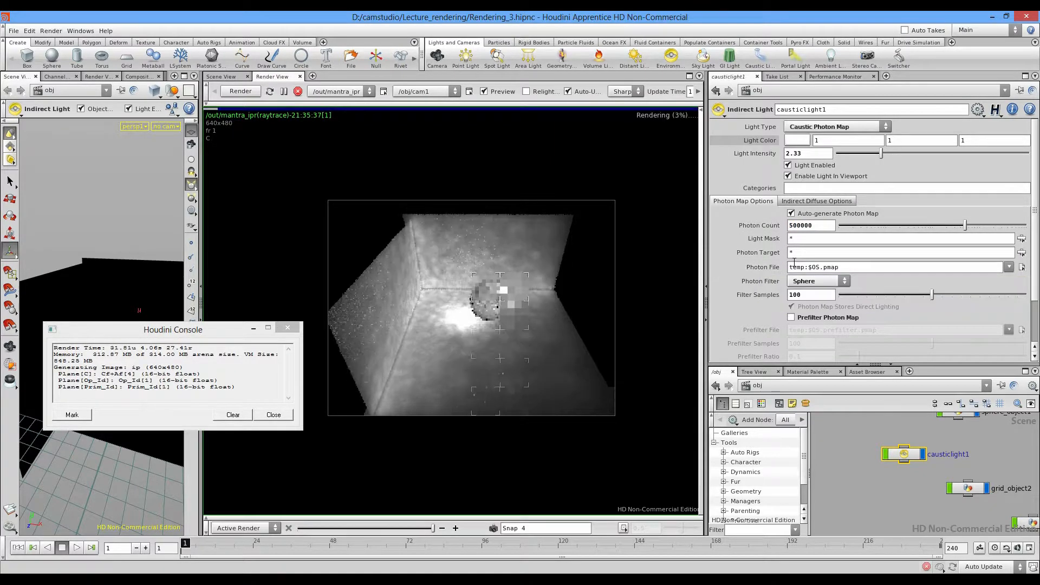
Step: Try raising spotlight1's light intensity to 0.4 and undo the change
middle_drag(910, 433, 927, 508)
click(886, 467)
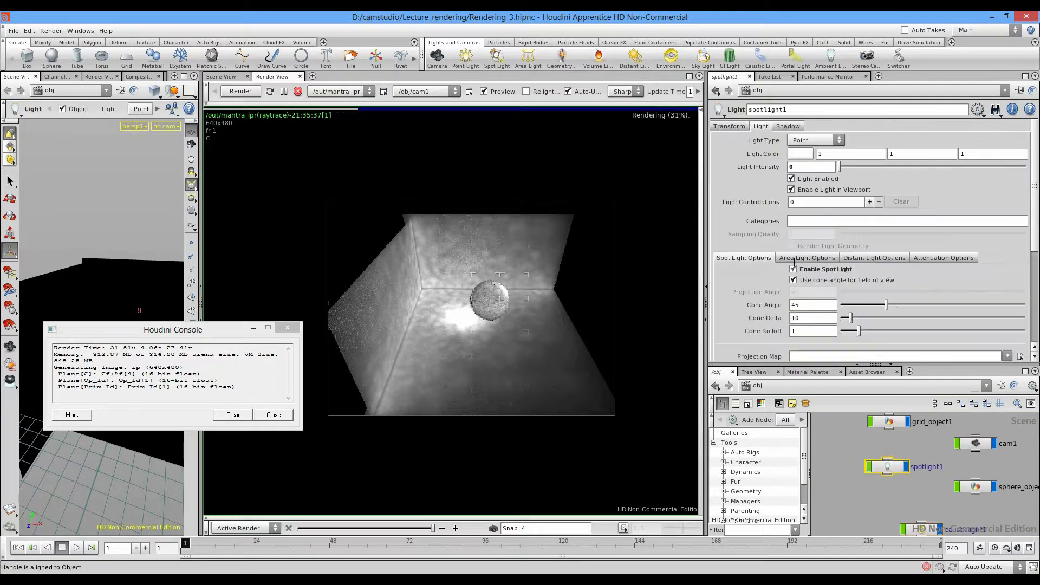
middle_drag(800, 166, 832, 166)
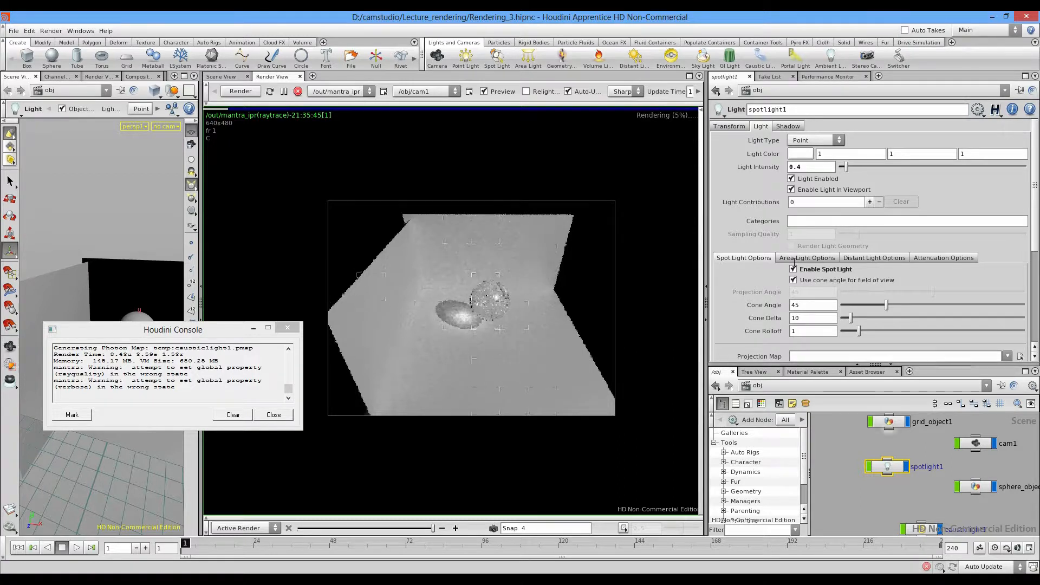
key(ctrl+z)
key(ctrl+z)
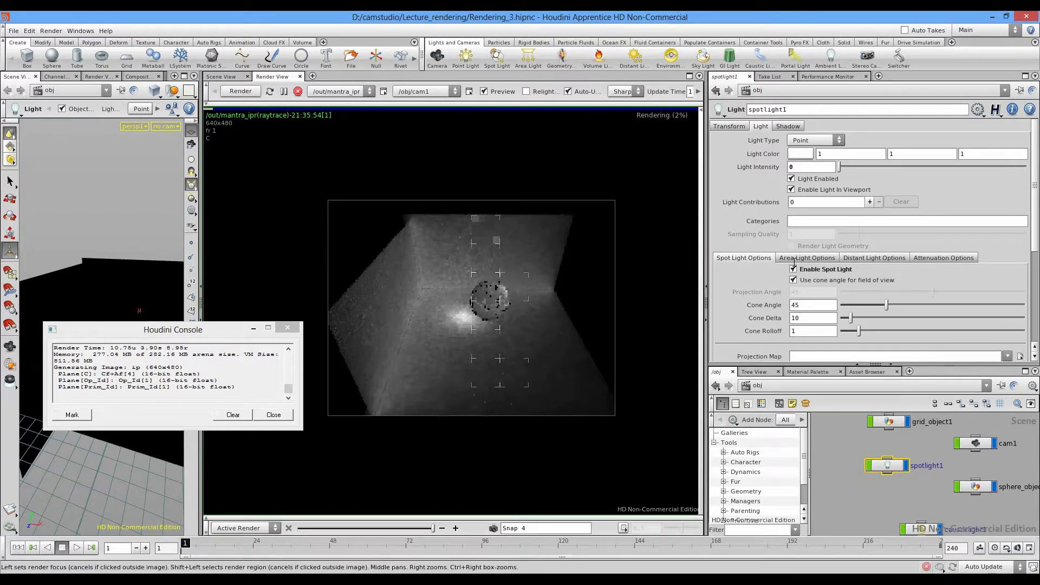
Step: Compare the active render with Snap 4 in the render view, looking closely at the caustics around the sphere
scroll(463, 331, up, 1)
scroll(461, 339, up, 1)
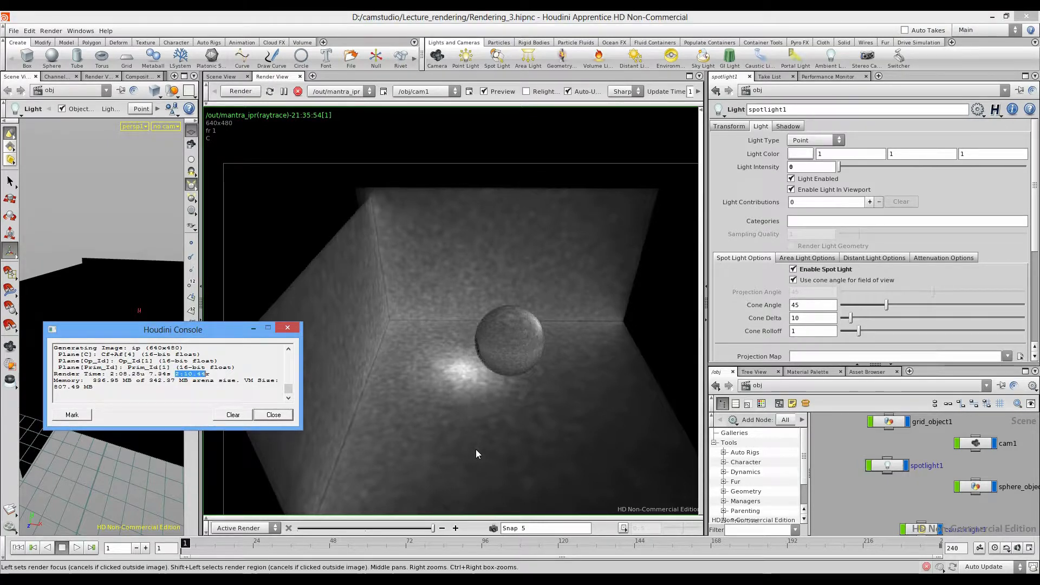
click(476, 454)
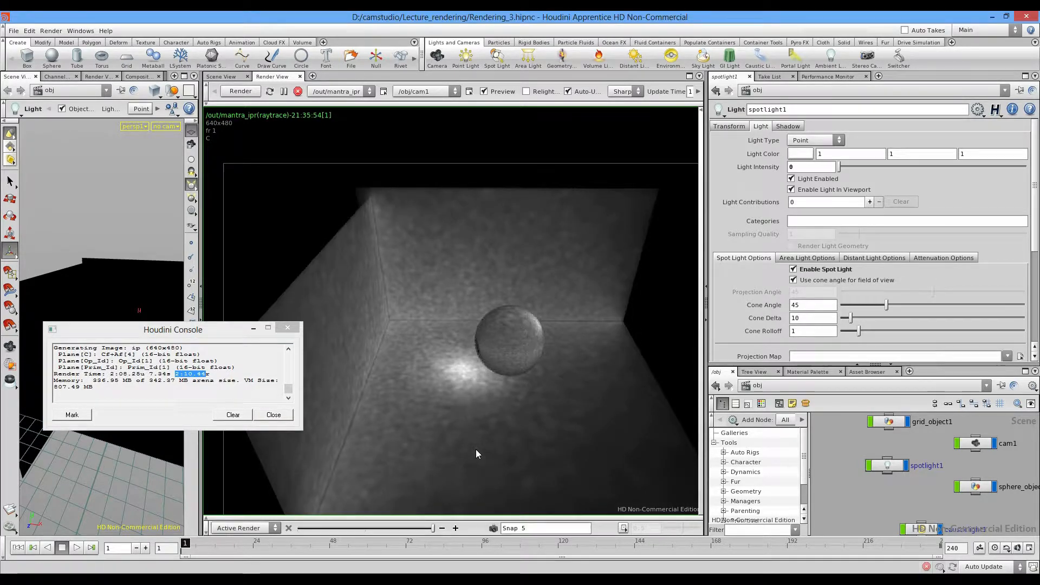
key(b)
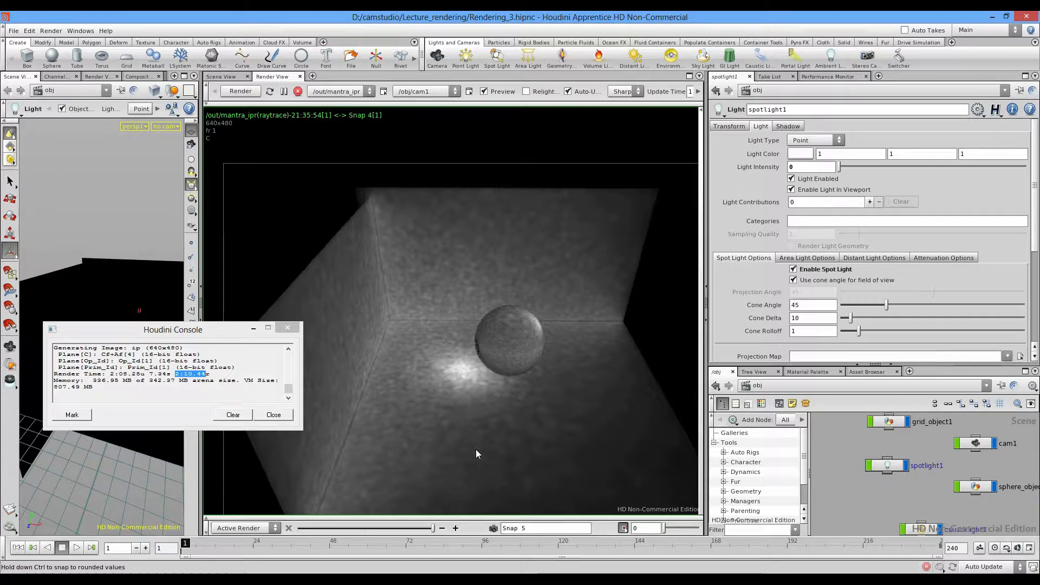
key(Left)
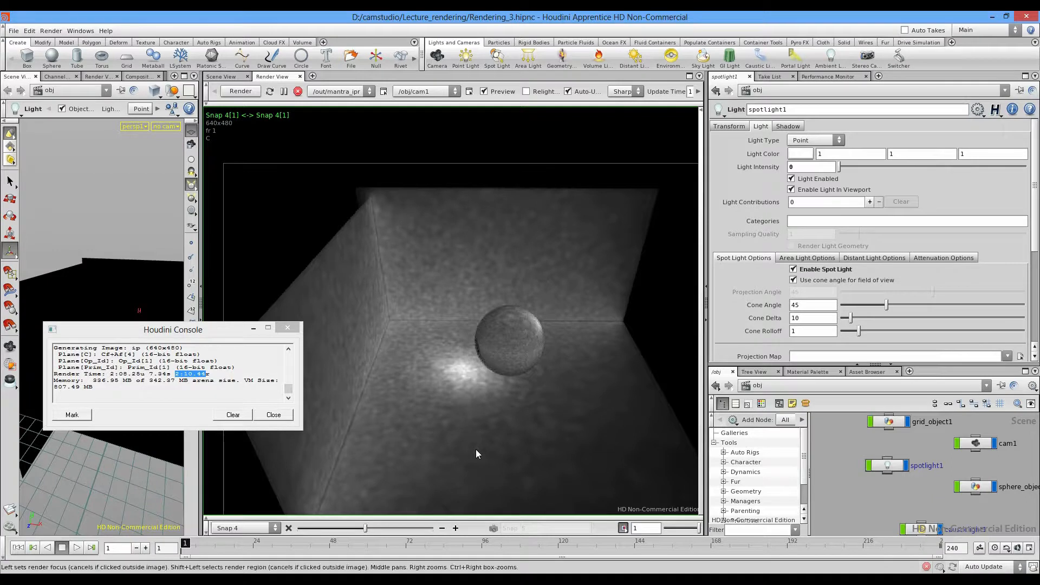
key(b)
click(622, 528)
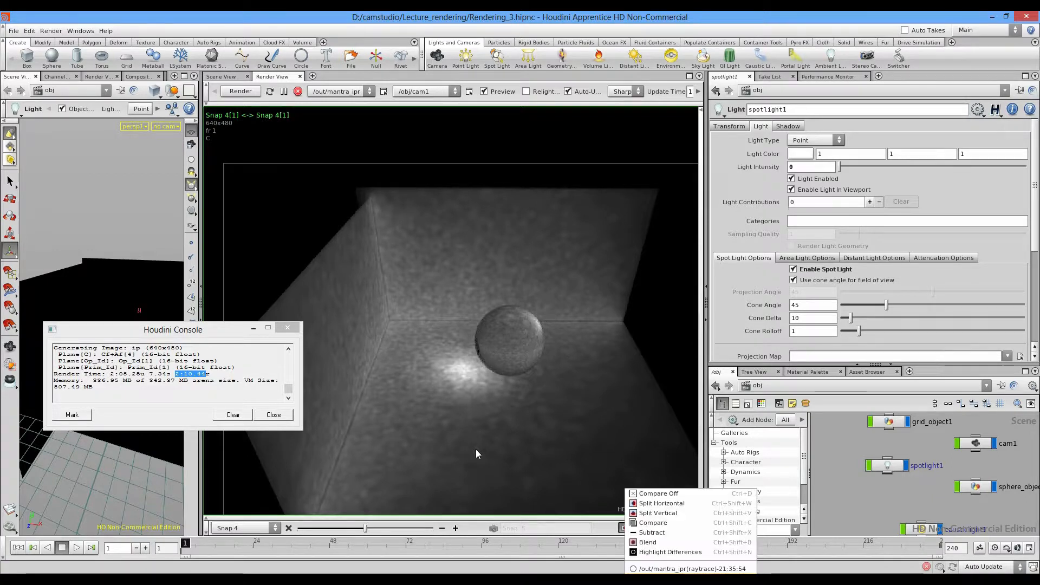
click(661, 503)
scroll(595, 421, down, 2)
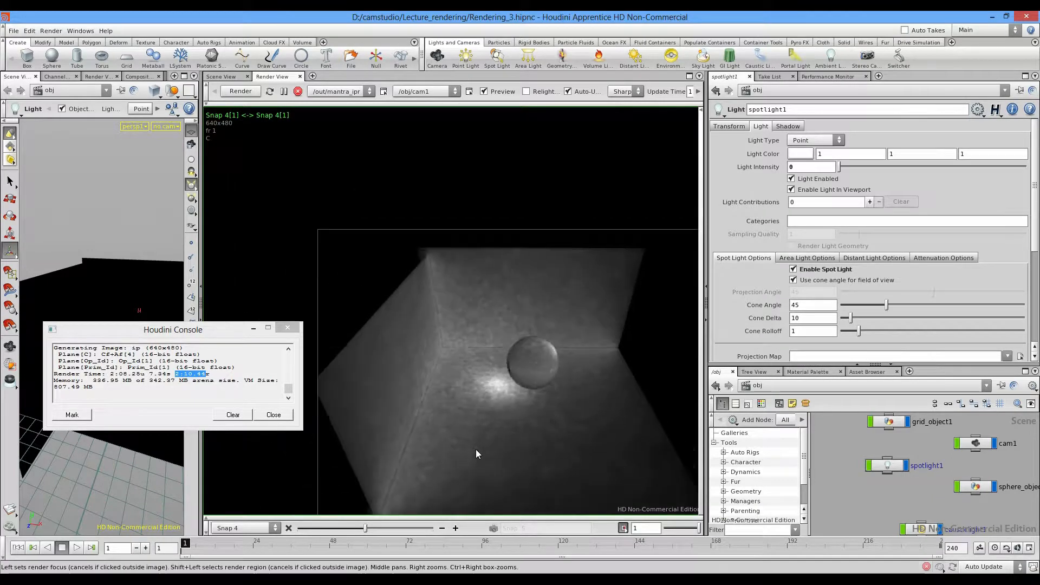
middle_drag(595, 420, 506, 340)
scroll(477, 453, up, 3)
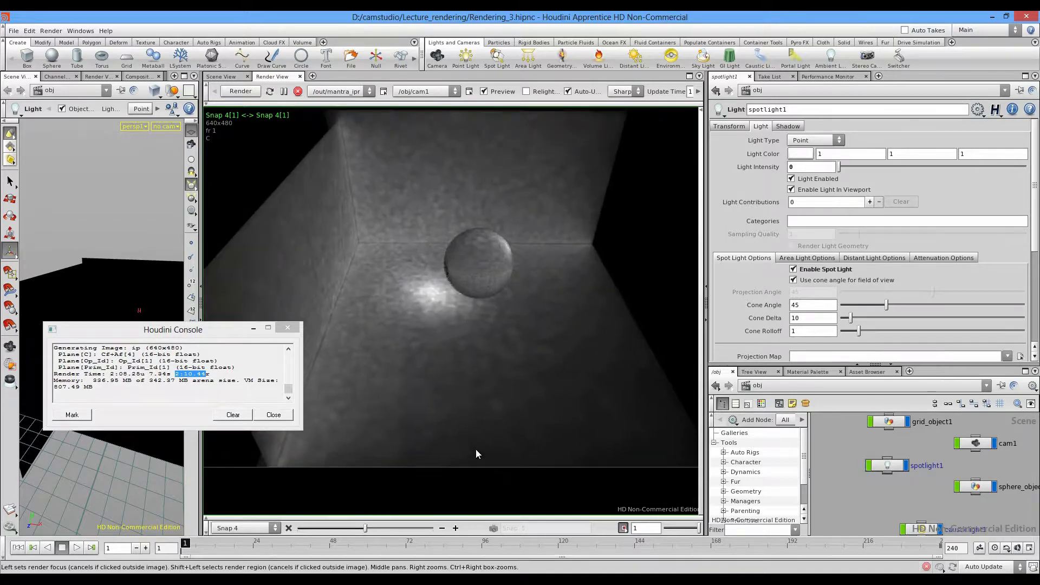
scroll(476, 454, down, 3)
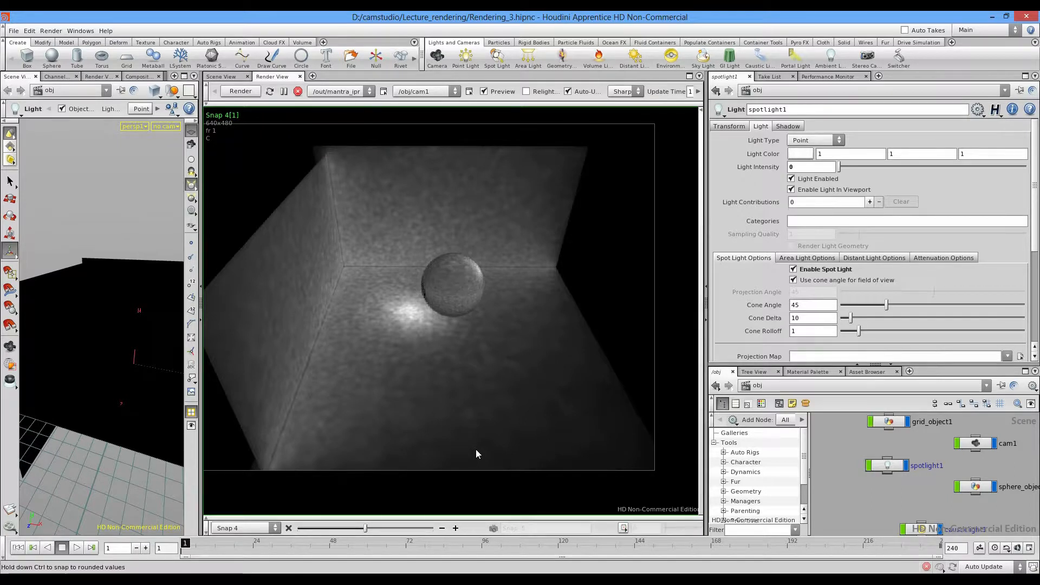
Step: Flip between Snap 3 and Snap 4 to compare the caustics rendered with the two photon counts
key(Left)
key(Left)
key(Right)
key(Right)
key(Left)
key(Left)
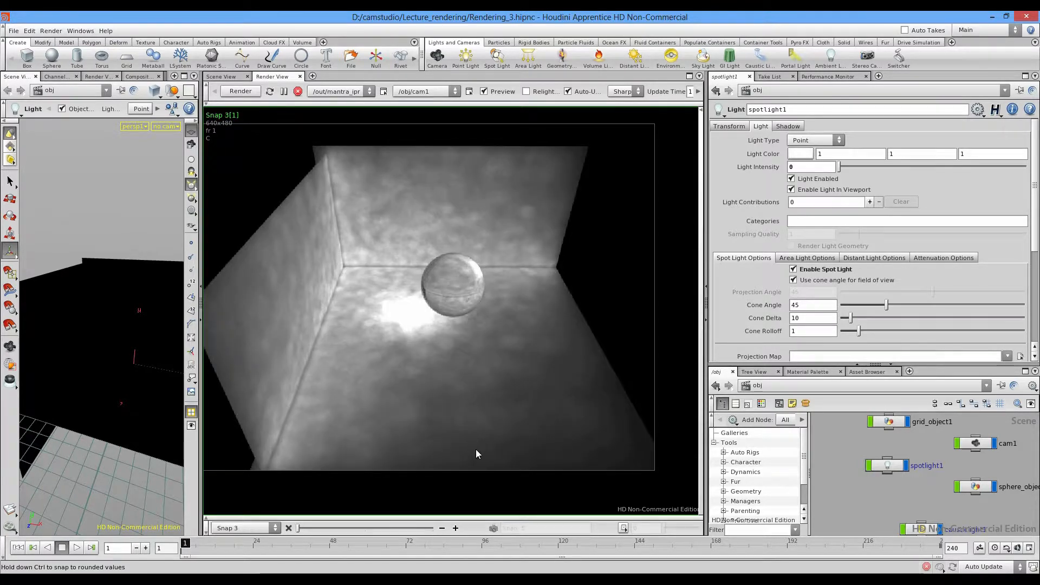
key(Up)
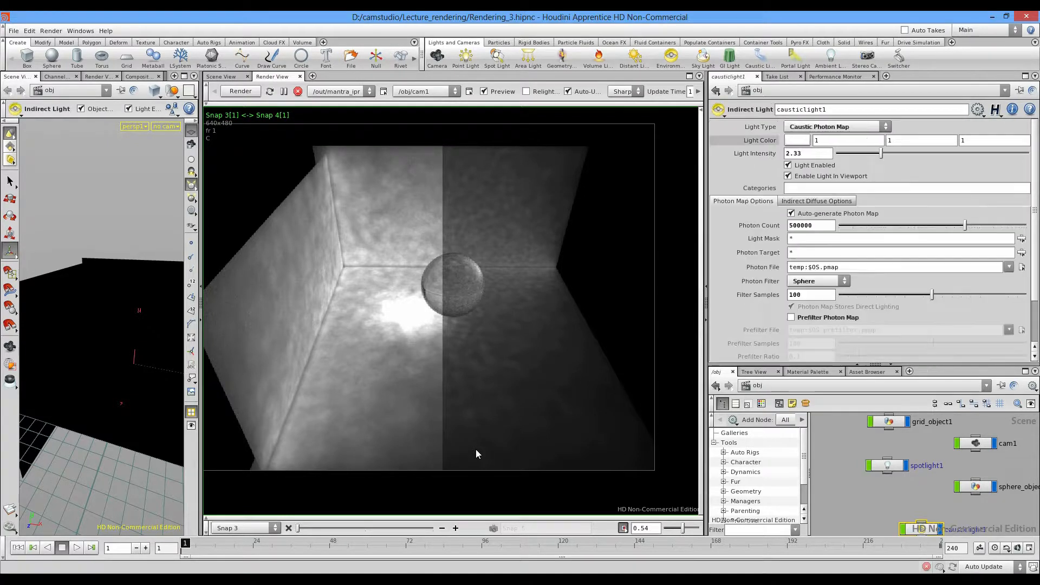
Step: Show the active render again and set the caustic light's photon count to 100000
click(797, 226)
key(Up)
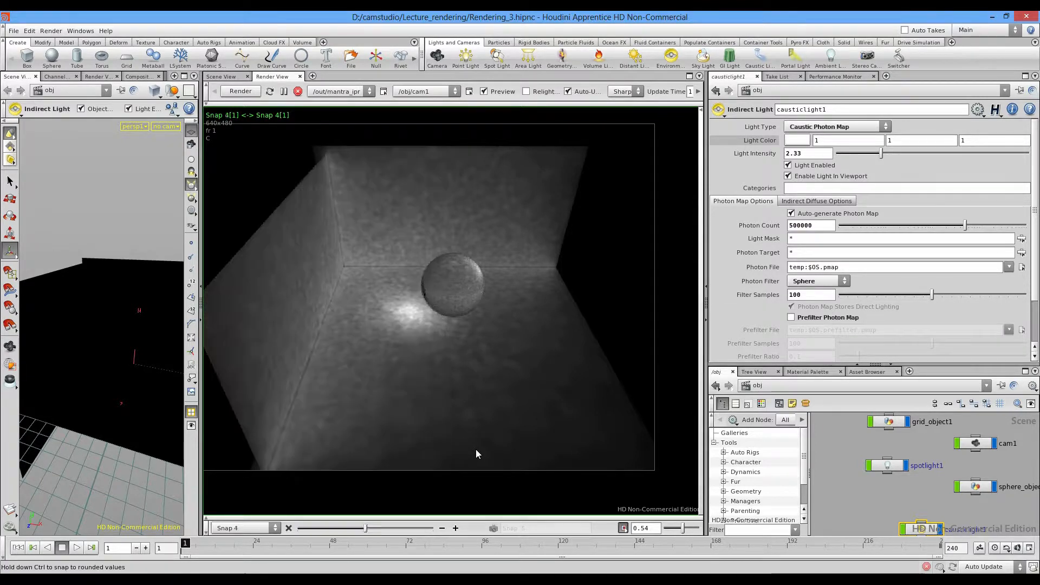
key(Up)
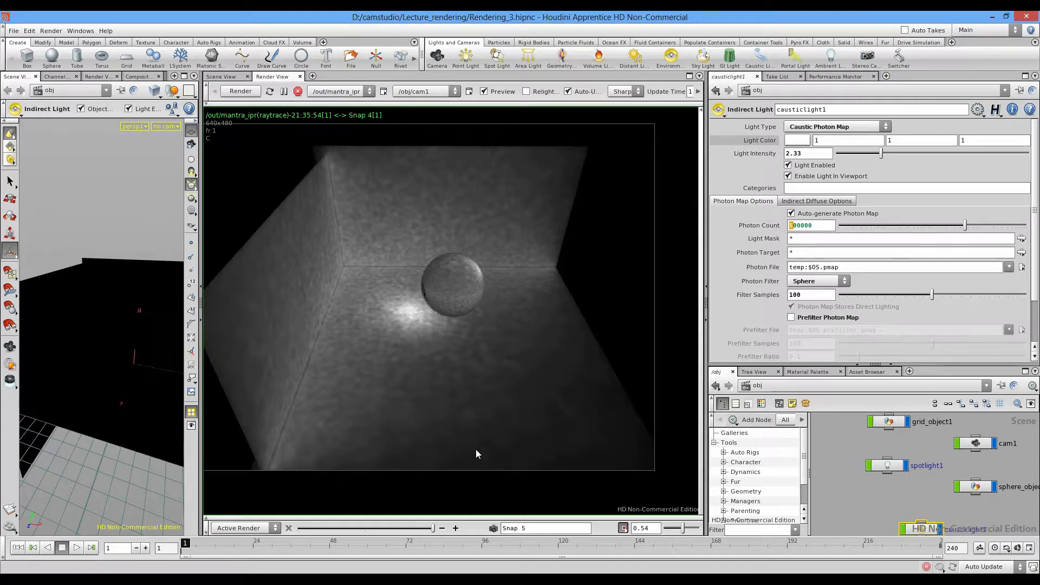
text(1)
key(Return)
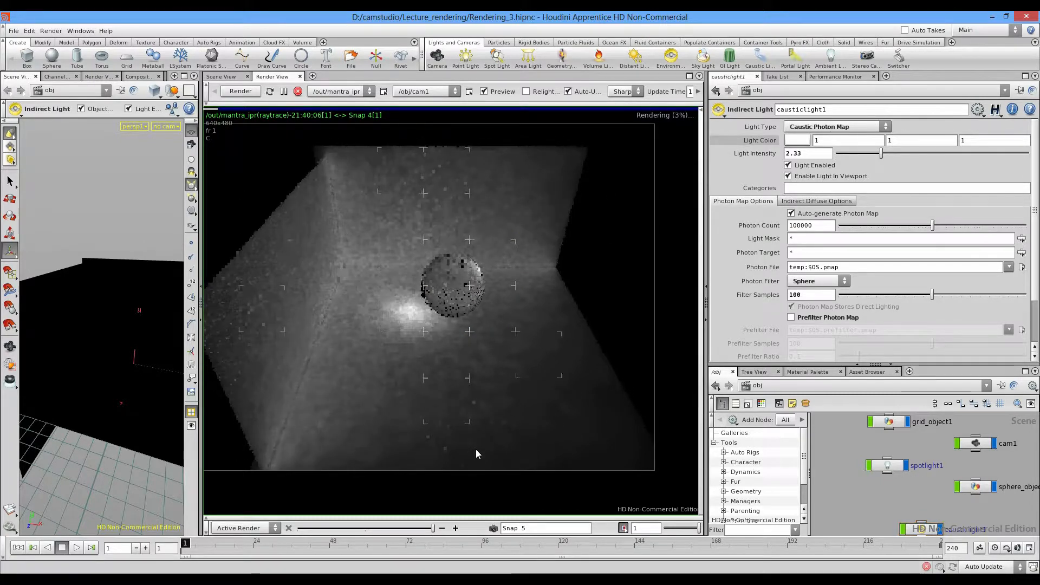
click(476, 454)
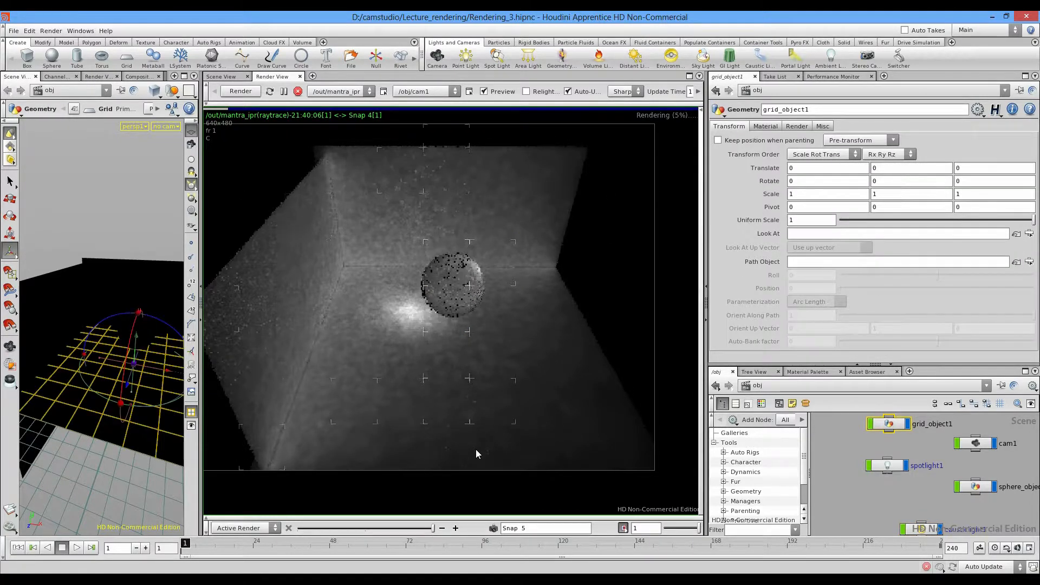
shift+click(476, 454)
drag(842, 167, 852, 167)
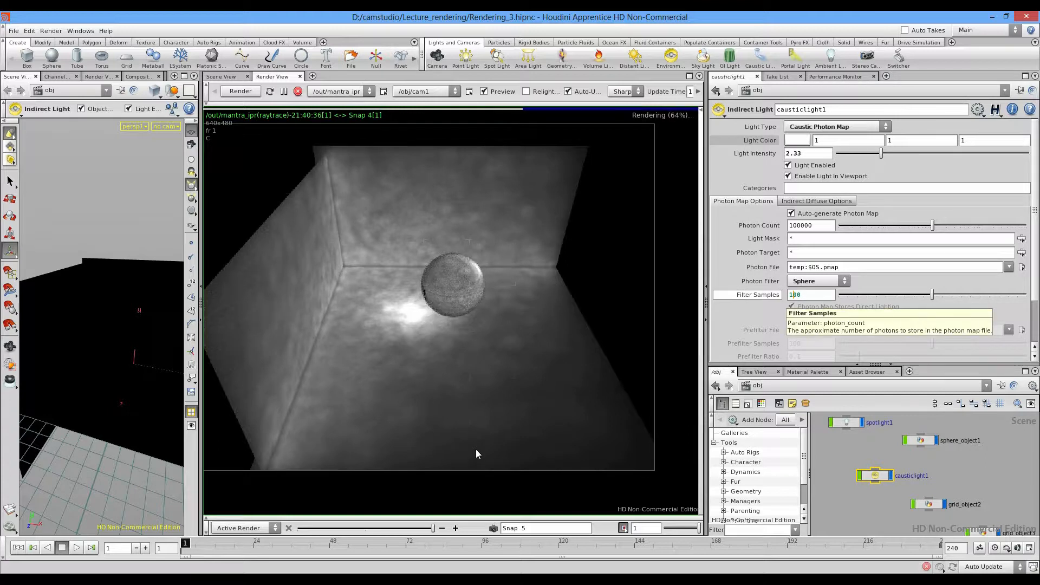
Step: Raise the caustic light's filter samples to 1000 to smooth the photon map
text(0)
key(Return)
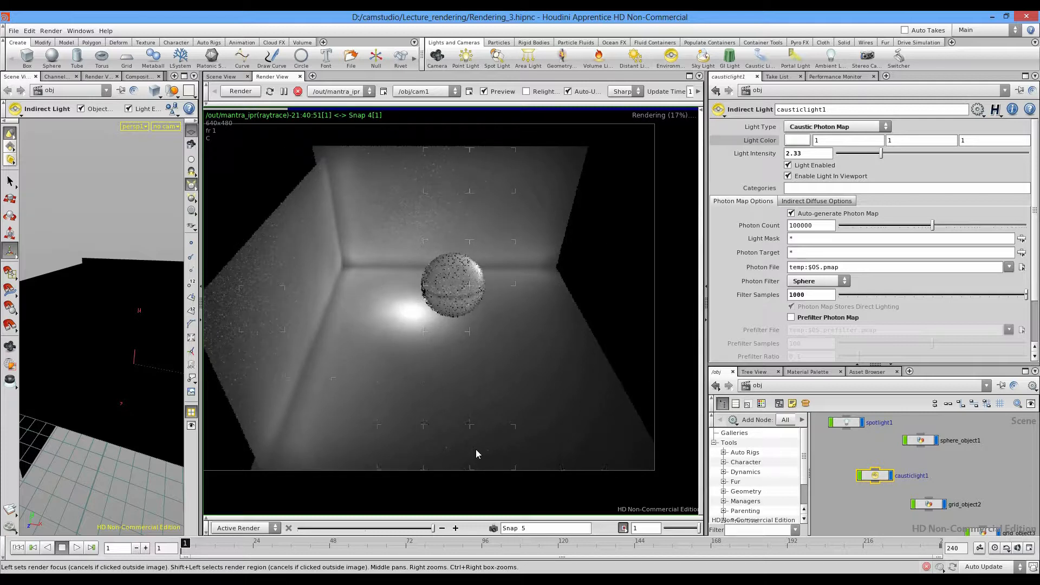
scroll(476, 454, up, 1)
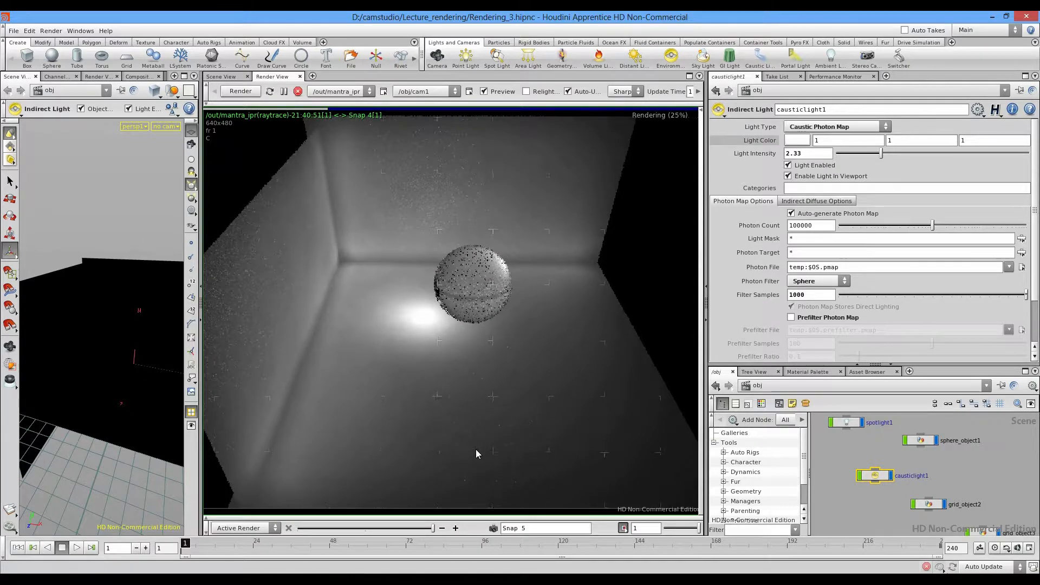
Step: Reduce the caustic light's filter samples to 200 and refine the value to 250
key(Tab)
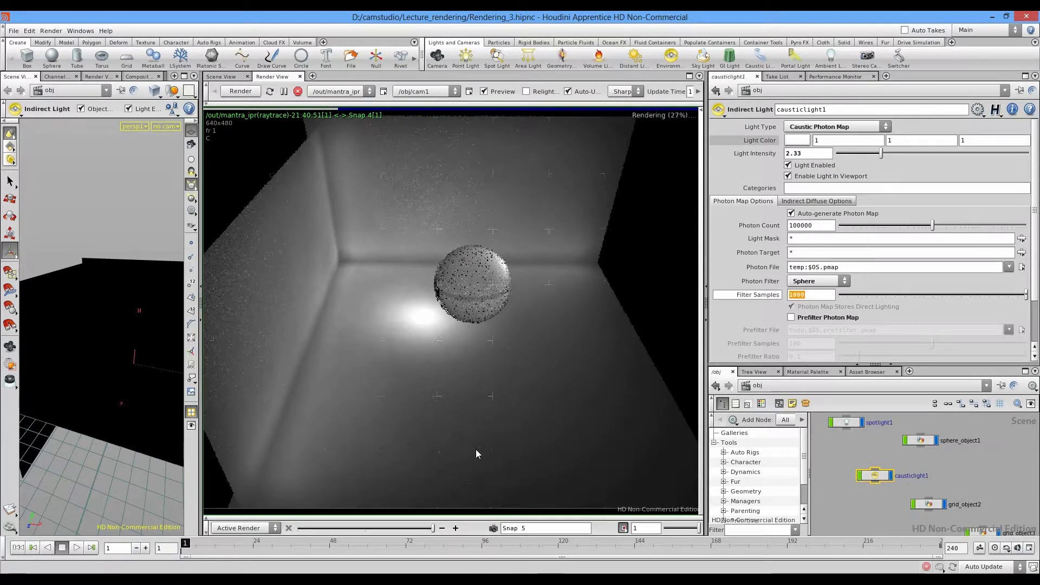
text(2)
key(Return)
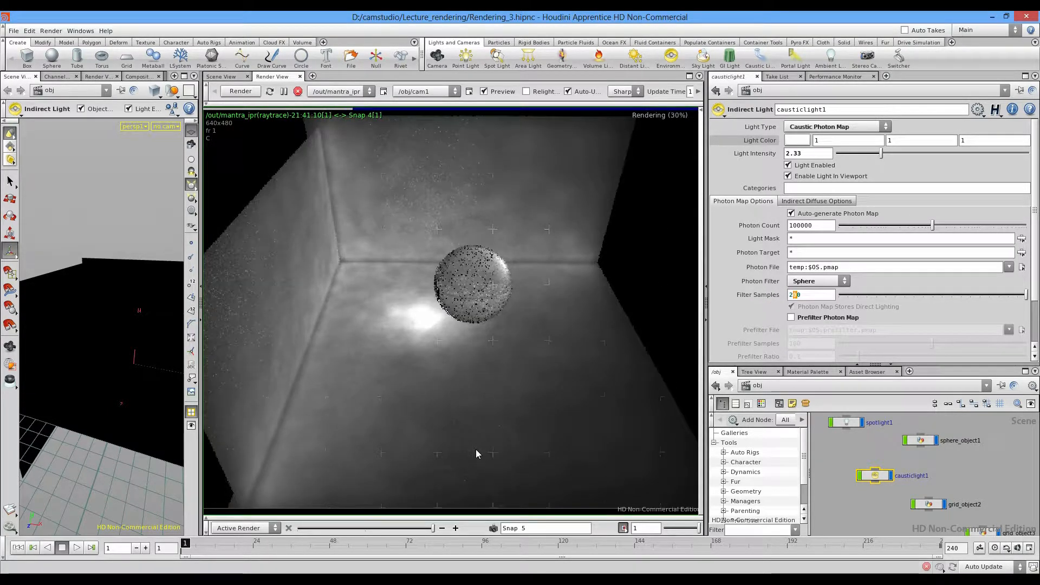
text(5)
key(Return)
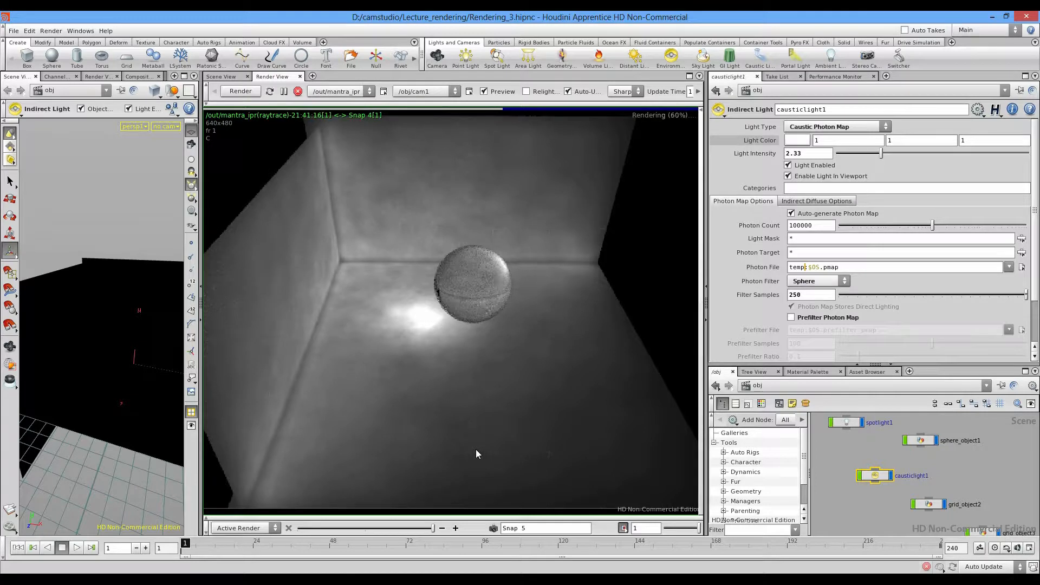
Step: Set the caustic light's photon file to $HIP/fotons.pmap so the photon map is stored in the project folder
key(ctrl+a)
key(End)
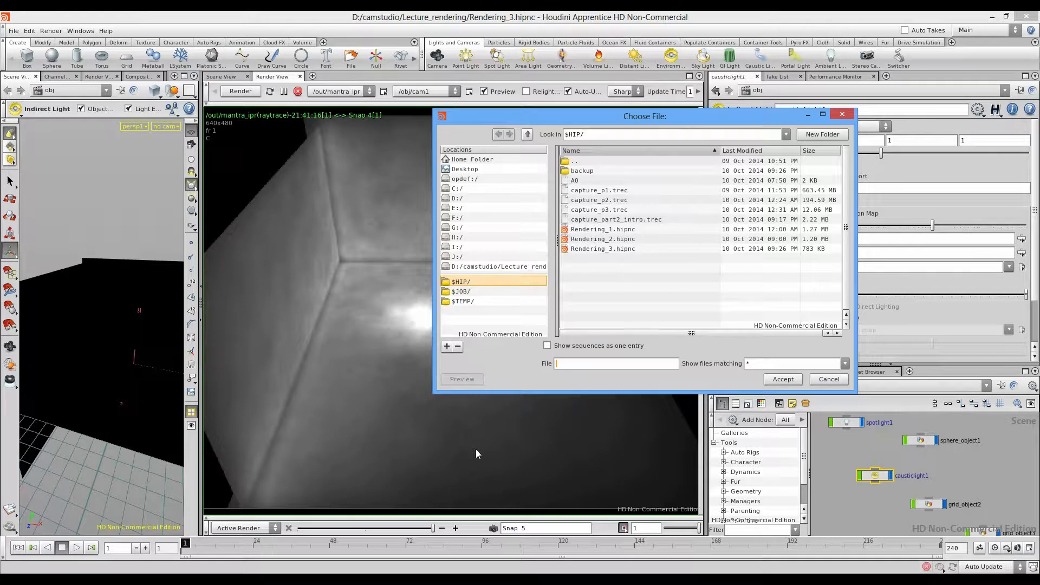
text(fotons)
key(Return)
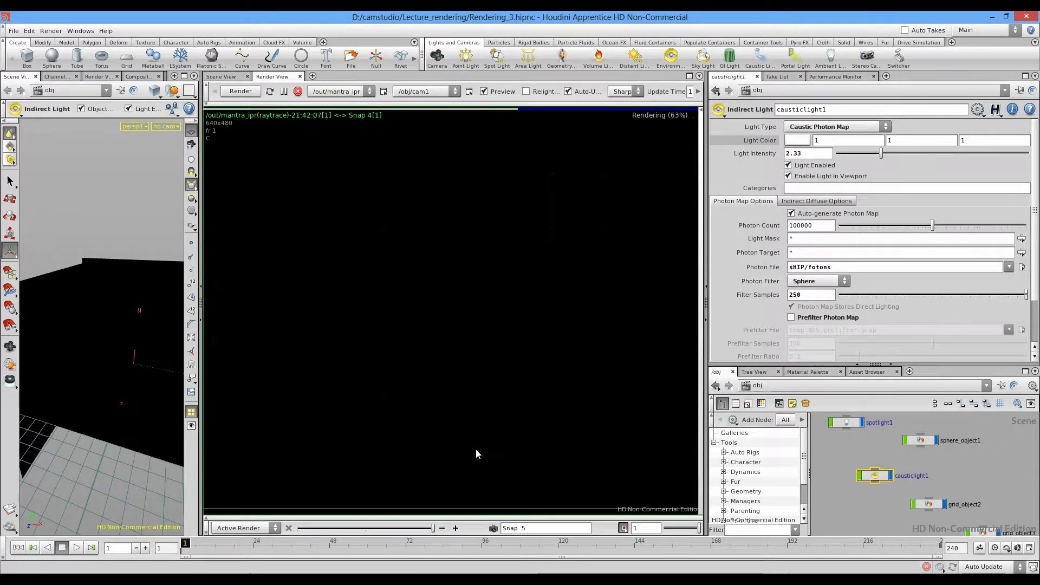
text(.pmap)
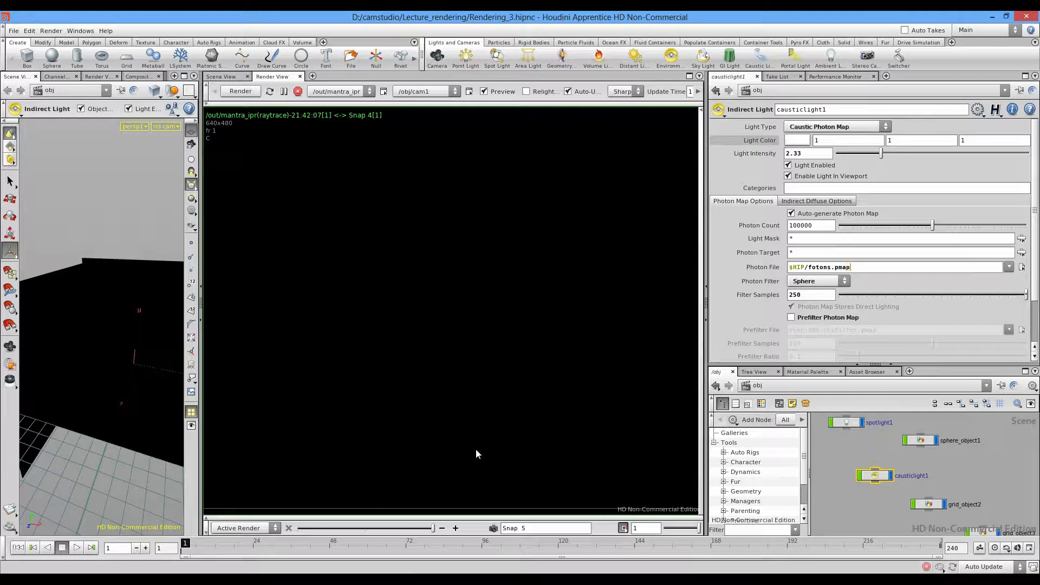
key(Return)
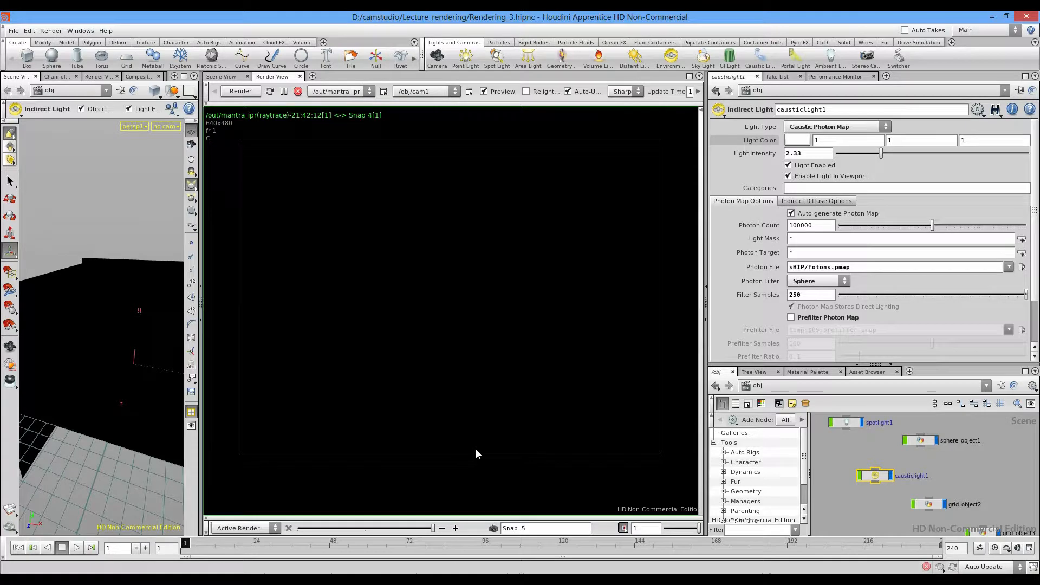
Step: Set the spotlight's light intensity to 1 to compare the render, and return it to 0
click(846, 422)
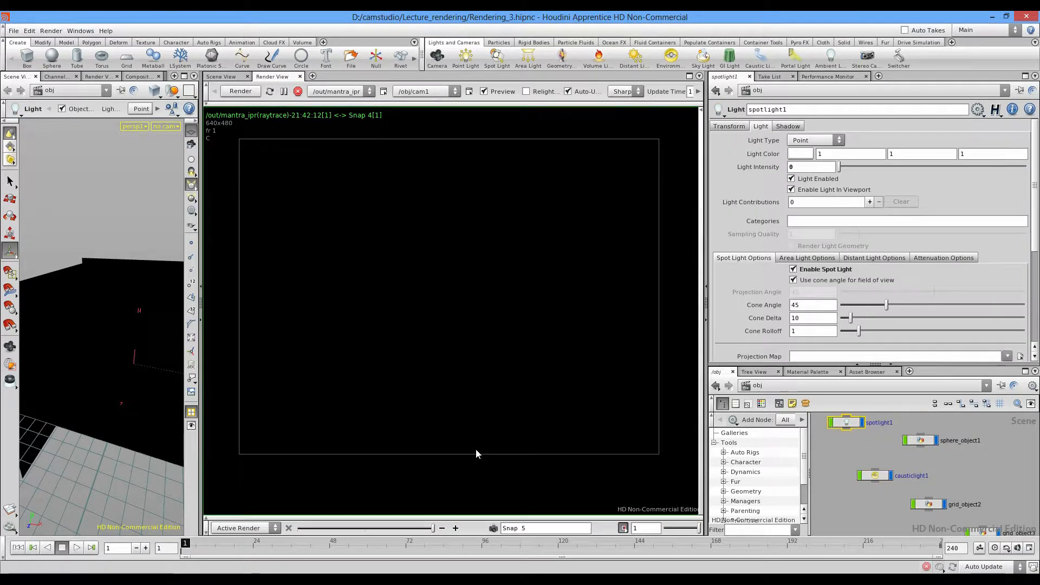
drag(838, 166, 849, 166)
text(1)
key(Return)
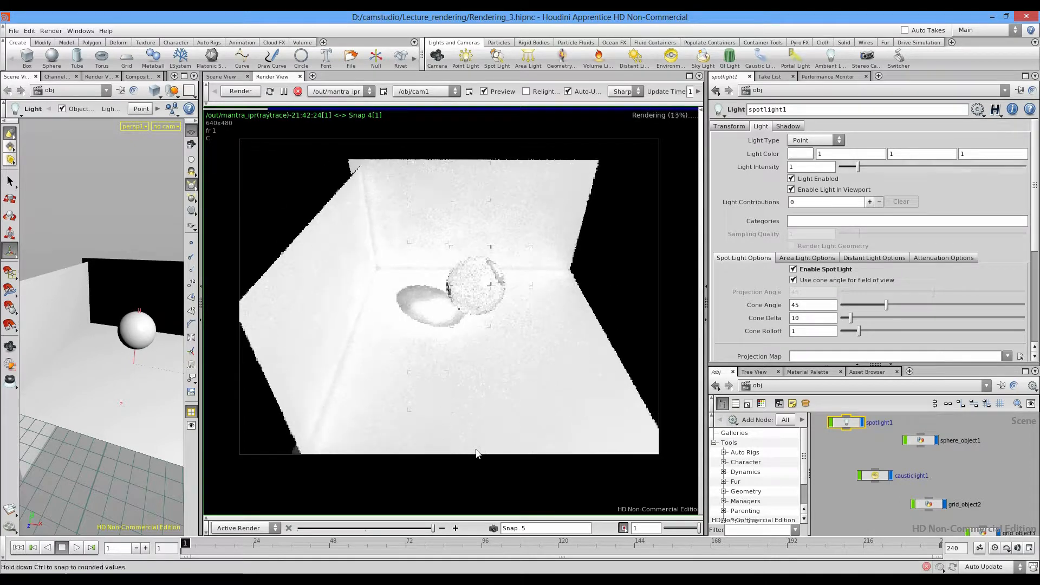
text(0)
key(Return)
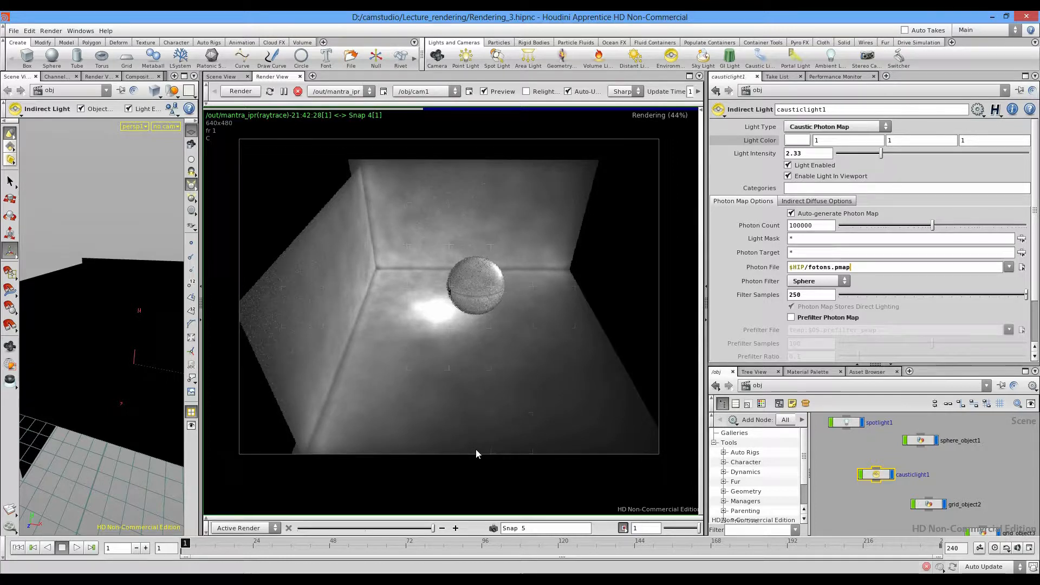
scroll(475, 453, up, 1)
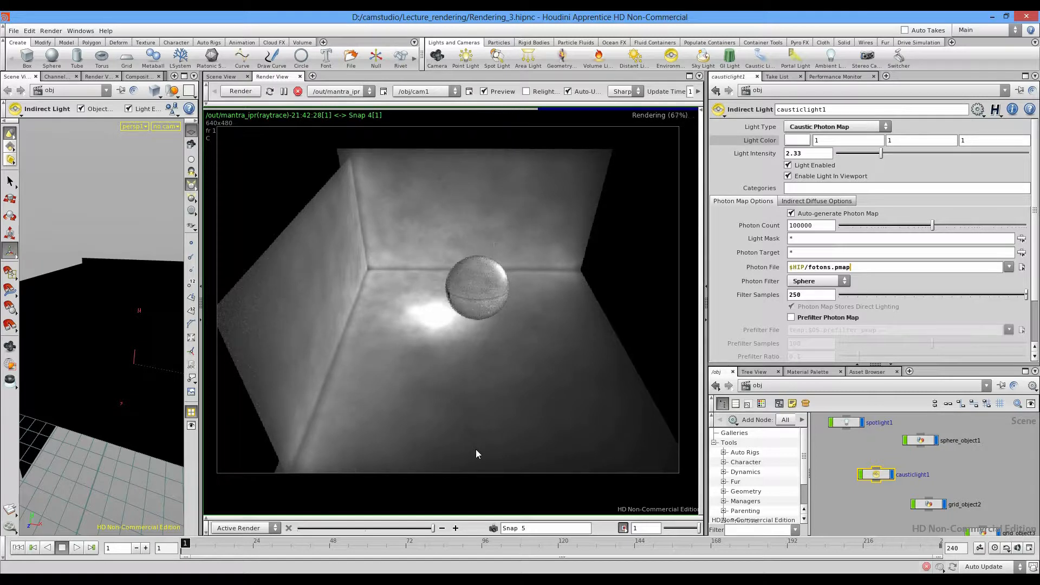
Step: Enable prefiltering of the caustic light's photon map with prefilter file $HIP/fotons.pmap and try a lower number of prefilter samples
key(ctrl+z)
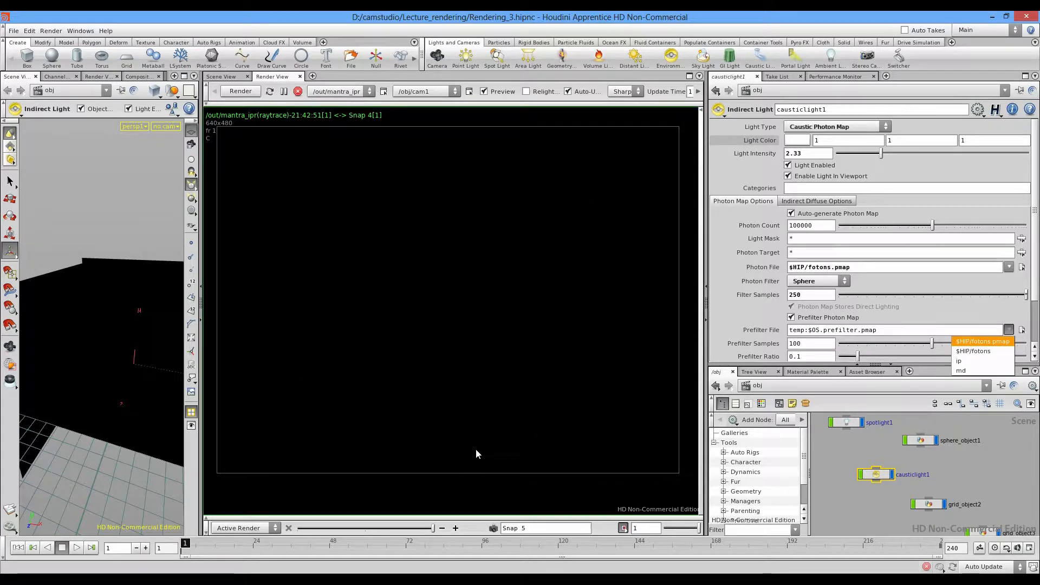
key(Return)
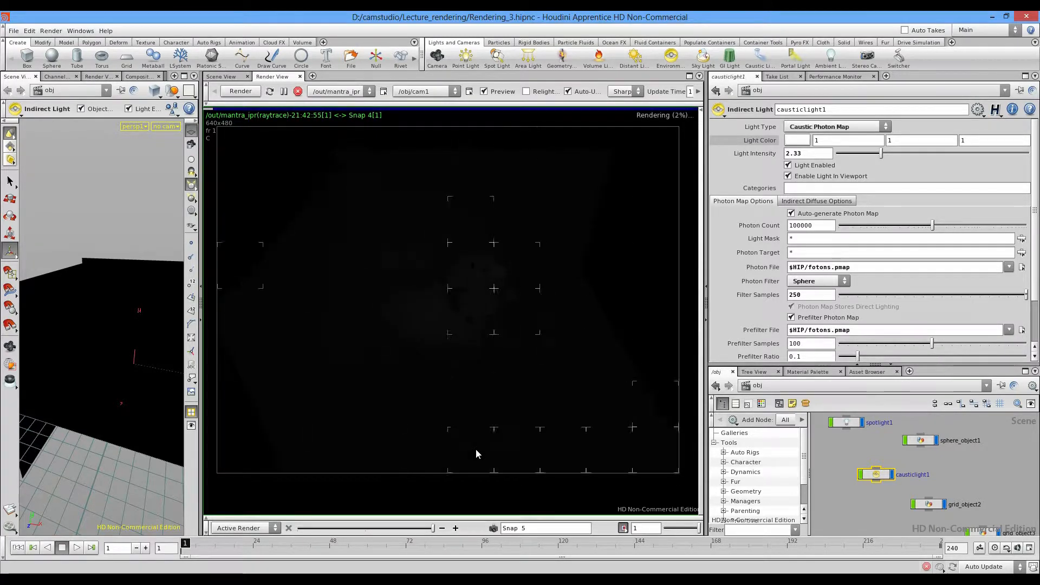
scroll(870, 240, down, 2)
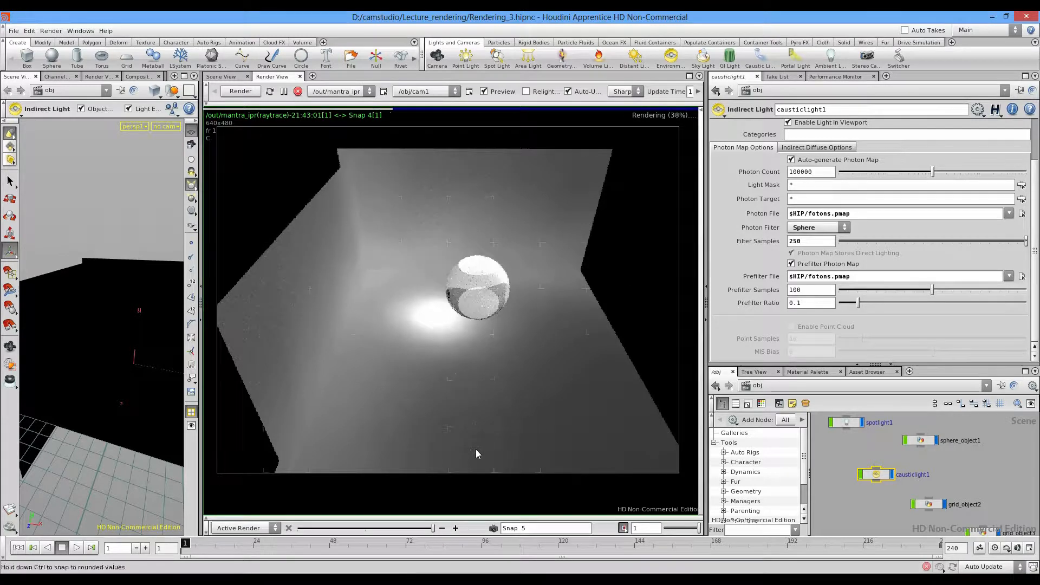
drag(931, 289, 843, 290)
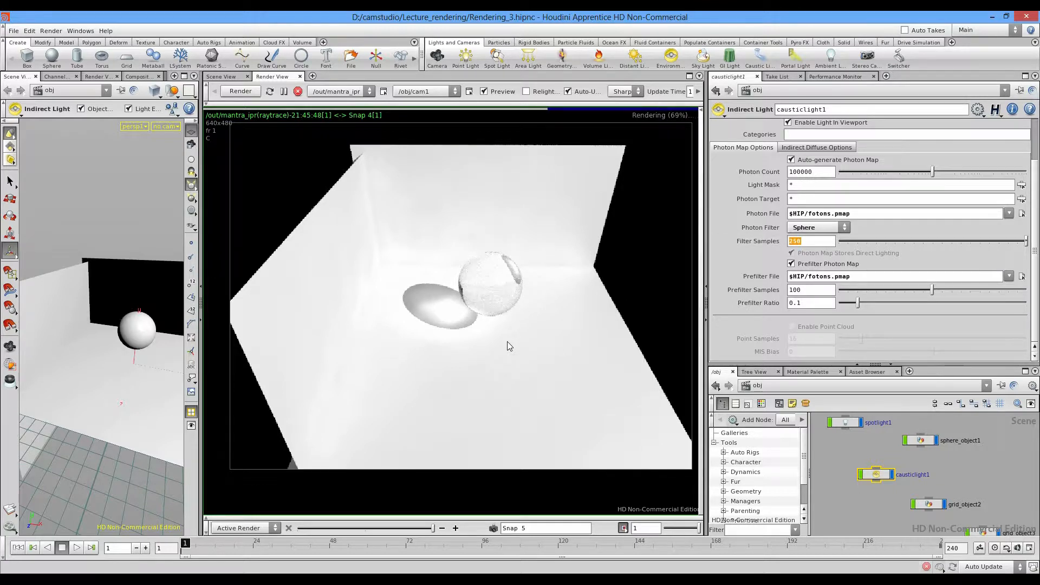
Step: Set the caustic light's filter samples to 0
text(0)
key(Return)
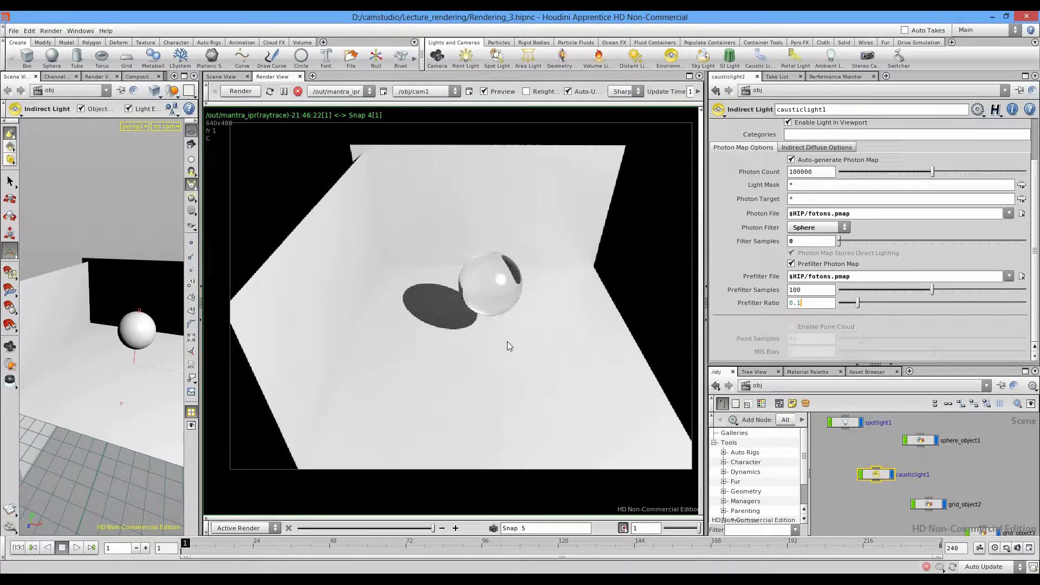
key(Return)
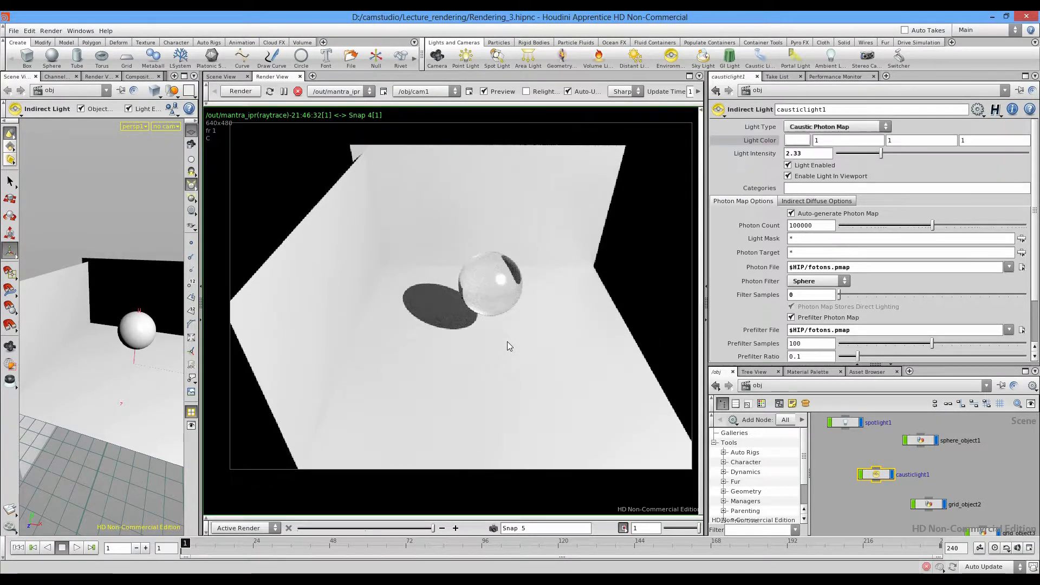
Step: Check the spotlight's settings, raise the caustic light's filter samples to 9 and refine the value to 4
key(ctrl+z)
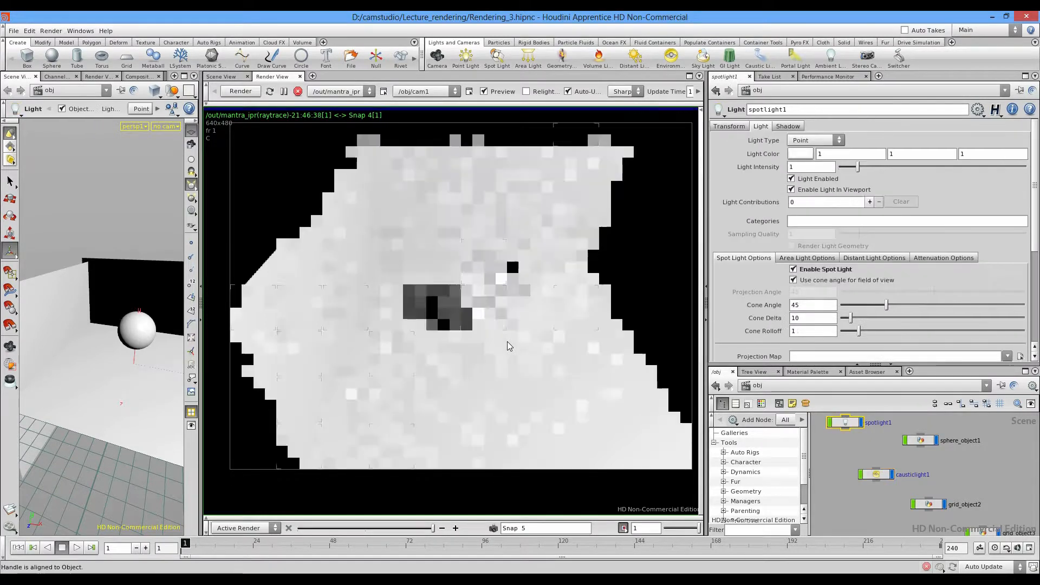
key(ctrl+y)
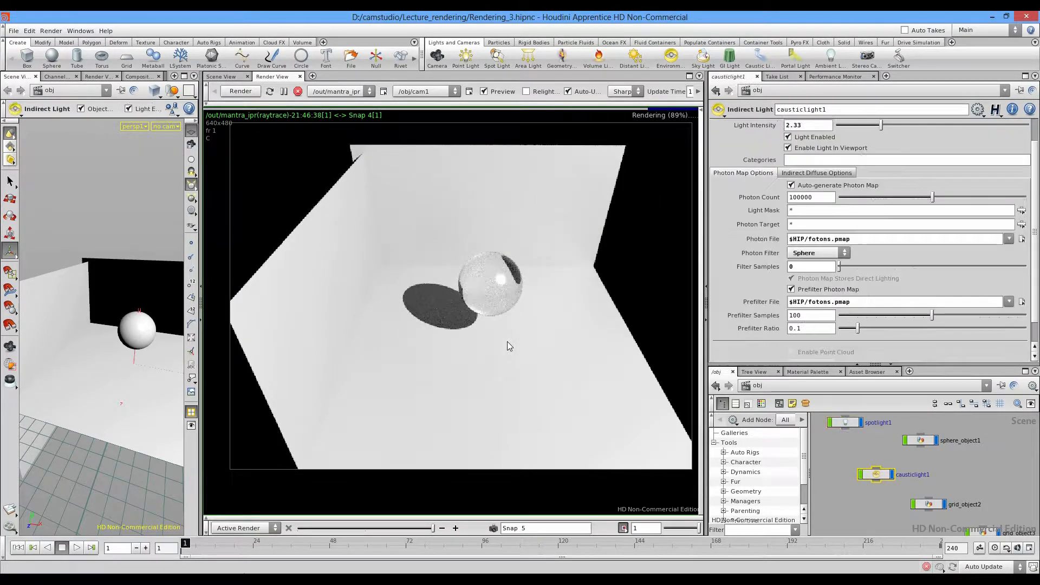
key(ctrl+z)
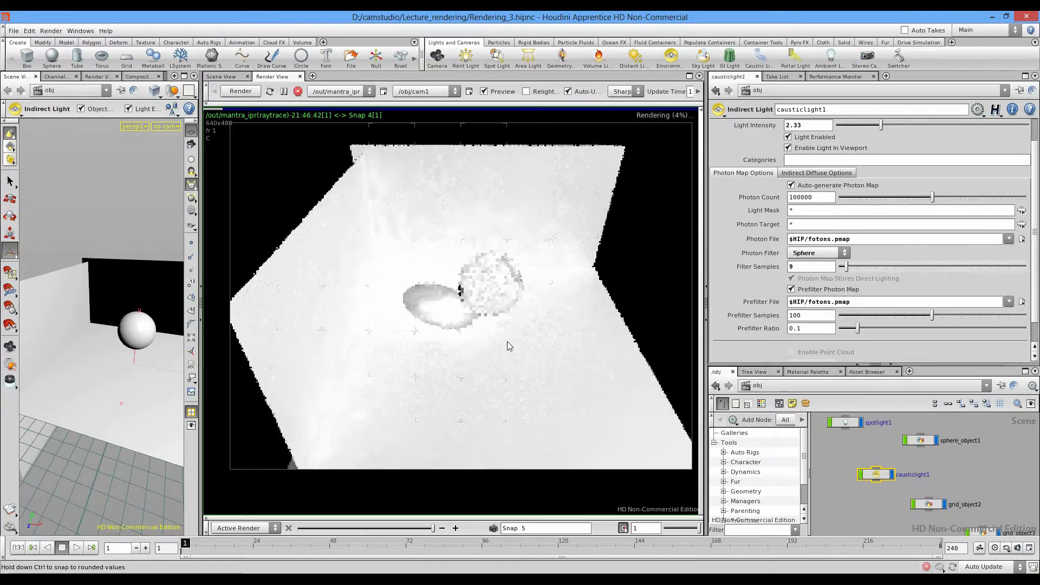
key(ctrl+z)
key(ctrl+z)
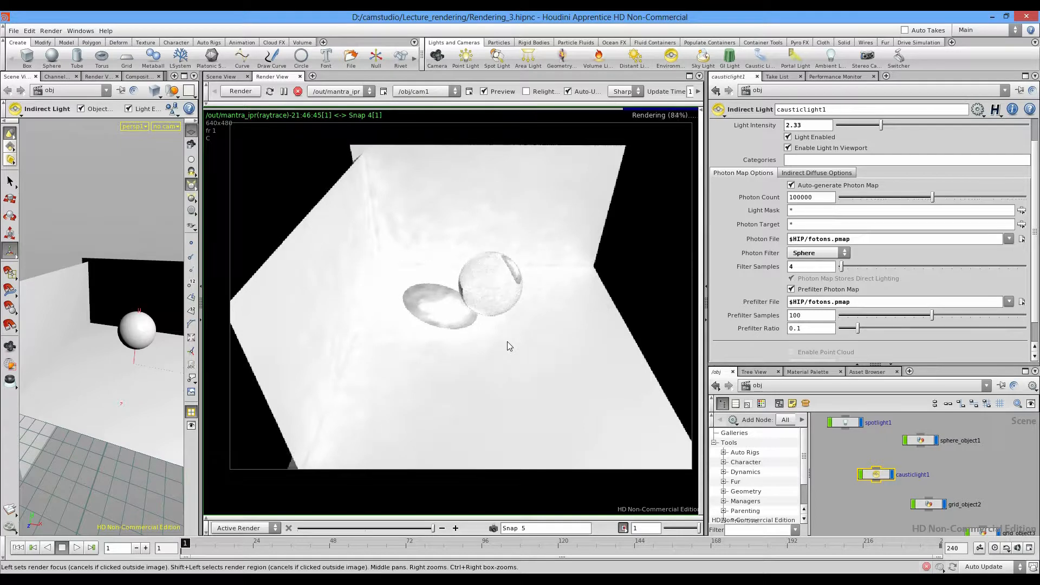
Step: Try pure red and a blue of value 0.9 as the caustic light's colour
scroll(508, 346, up, 2)
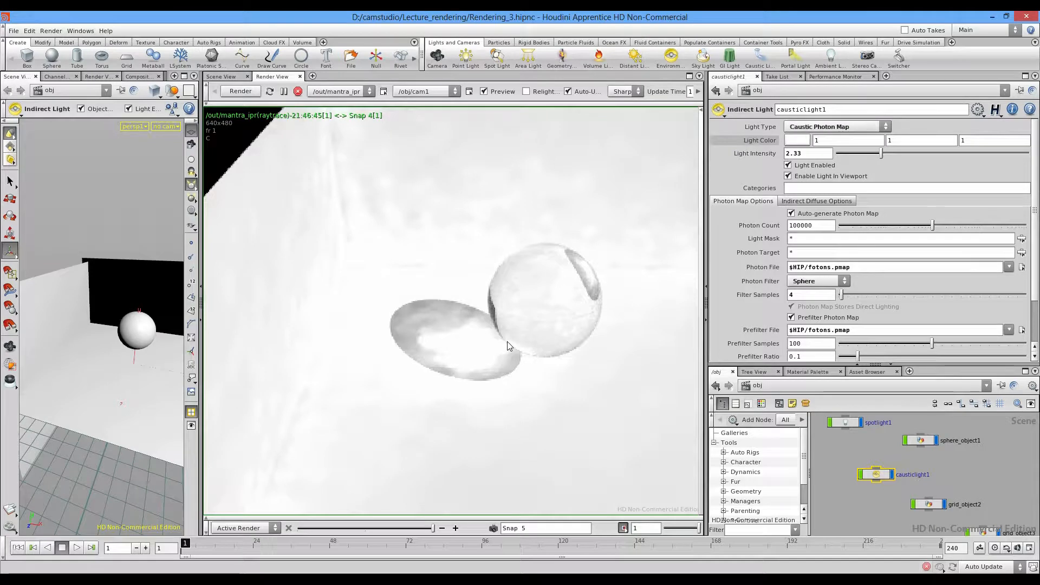
click(796, 140)
mouse_move(884, 166)
mouse_down()
mouse_move(749, 167)
mouse_move(873, 180)
mouse_move(749, 180)
mouse_up()
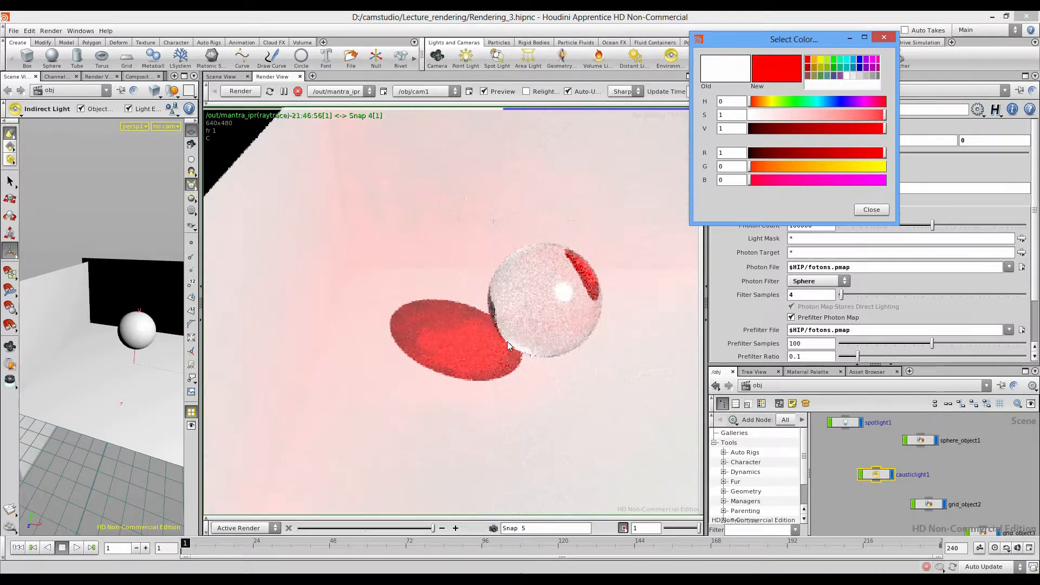
click(859, 60)
key(Escape)
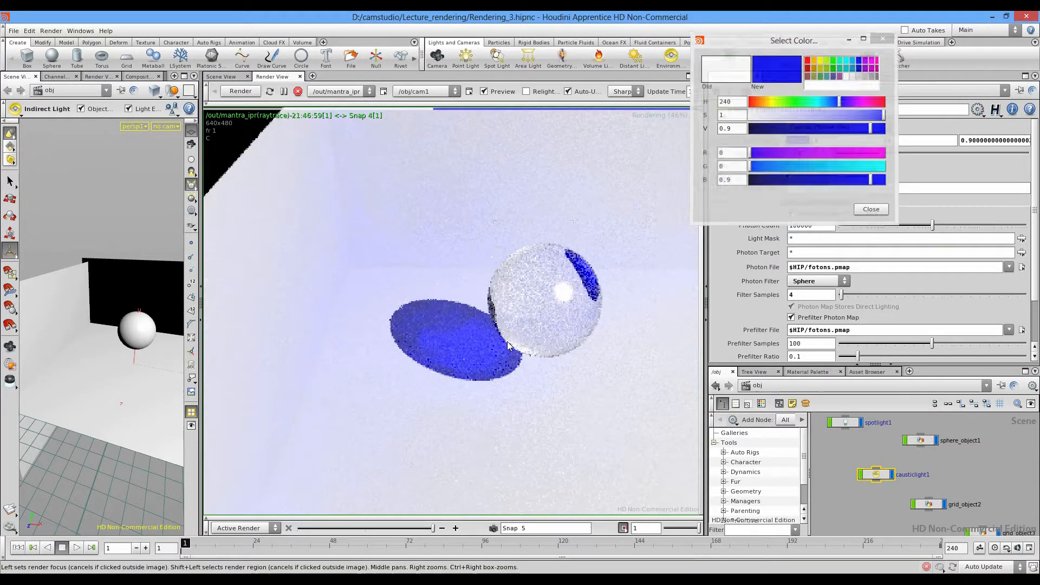
Step: Set the caustic light's colour to a dark yellow (R 0.3, G 0.3, B 0.075) and lower the spotlight's intensity to 0.29
scroll(507, 346, down, 3)
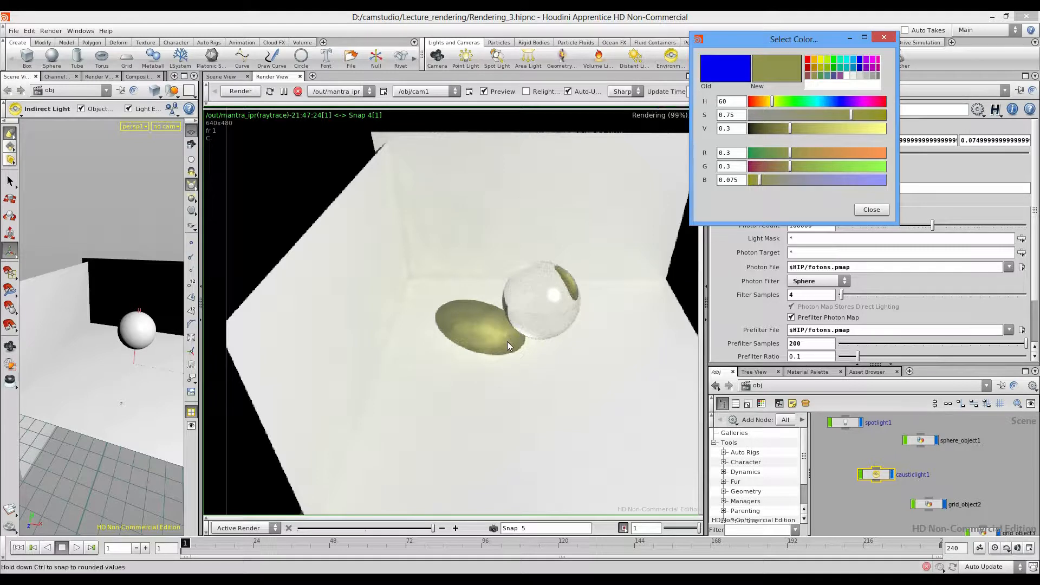
key(Escape)
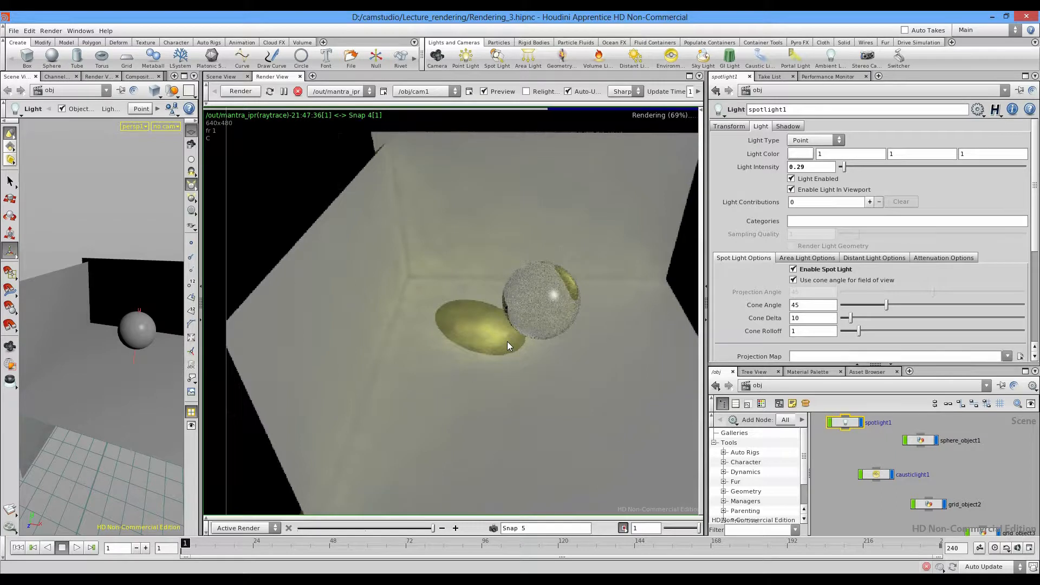
click(507, 342)
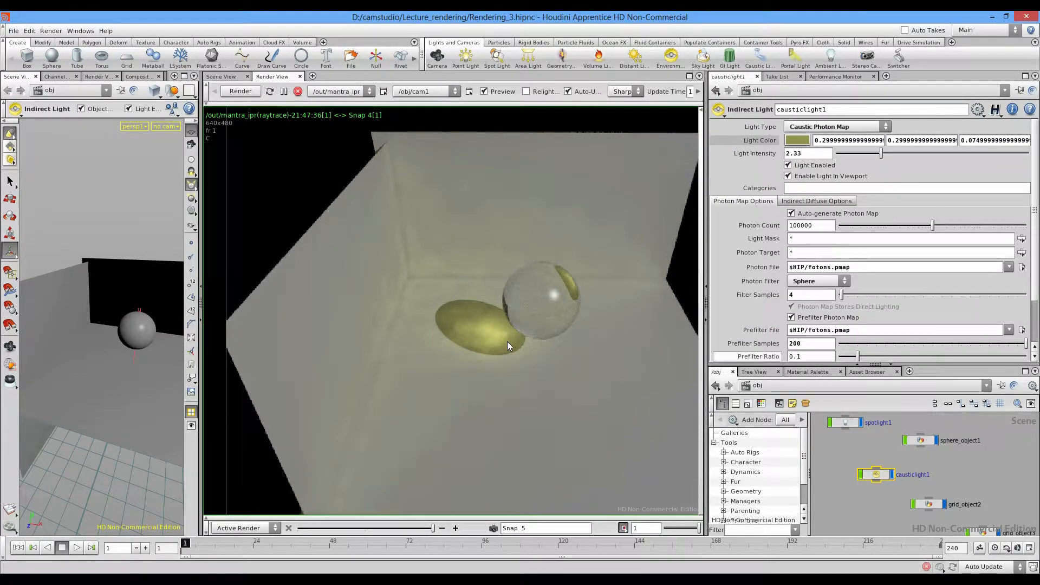
Step: Set the caustic light's prefilter ratio to 0.5
mouse_move(769, 357)
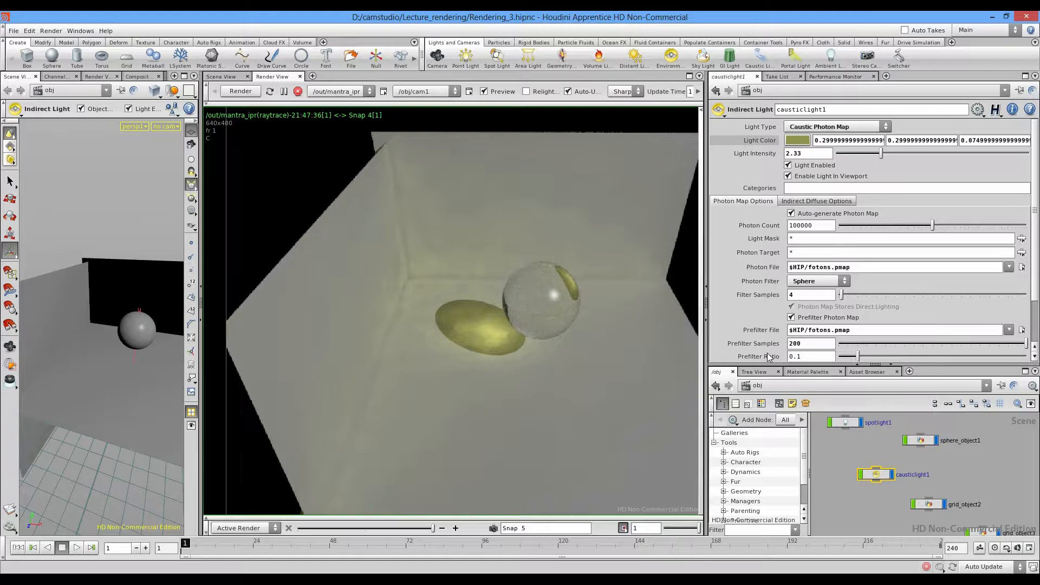
scroll(769, 357, down, 1)
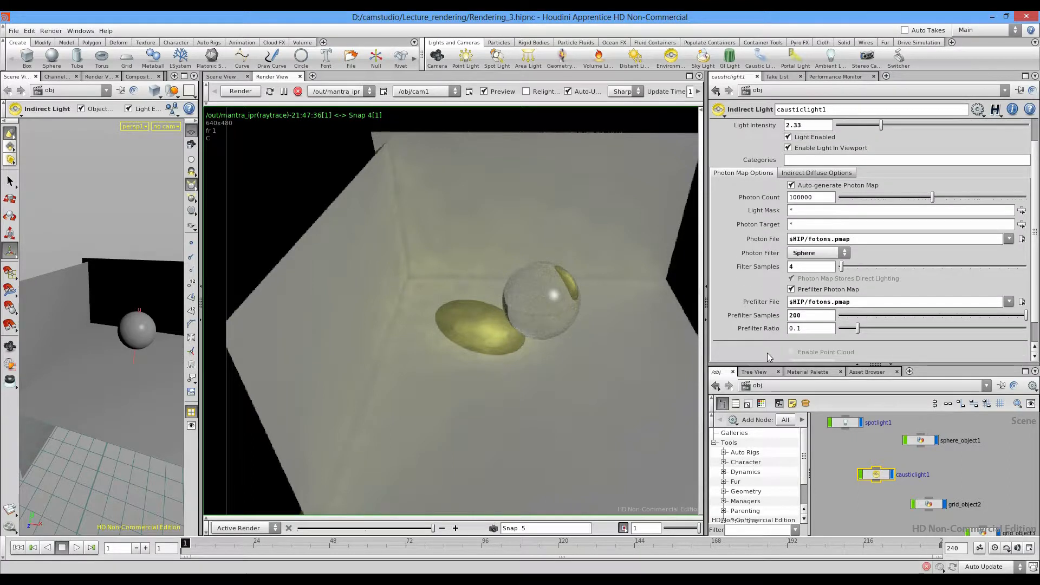
key(Tab)
text(0.5)
key(Return)
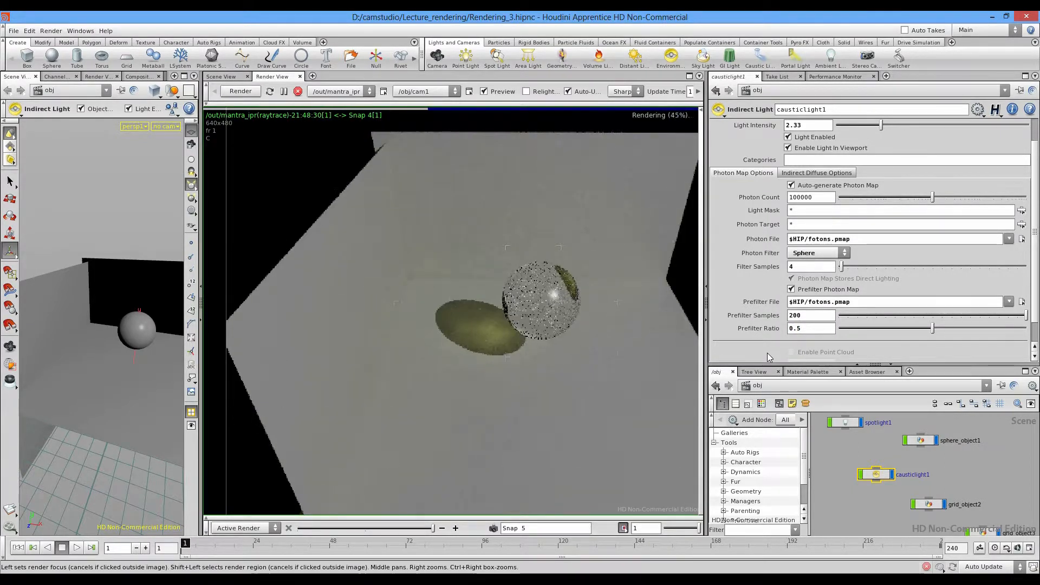
Step: Set the spotlight's intensity to 1 for comparison and reduce it to 0.17
click(844, 422)
drag(807, 167, 786, 167)
text(1)
key(Return)
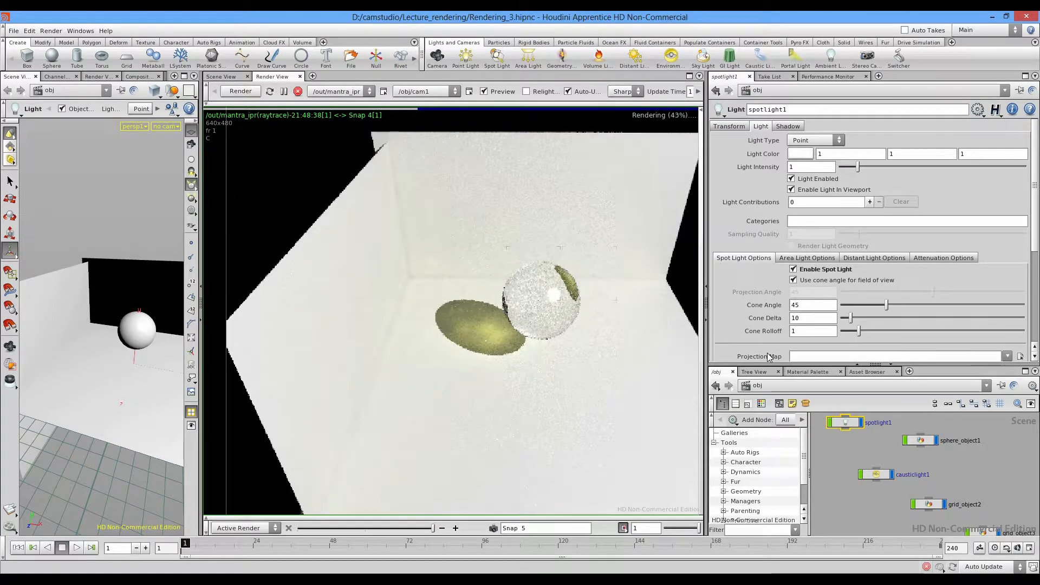
drag(857, 166, 841, 167)
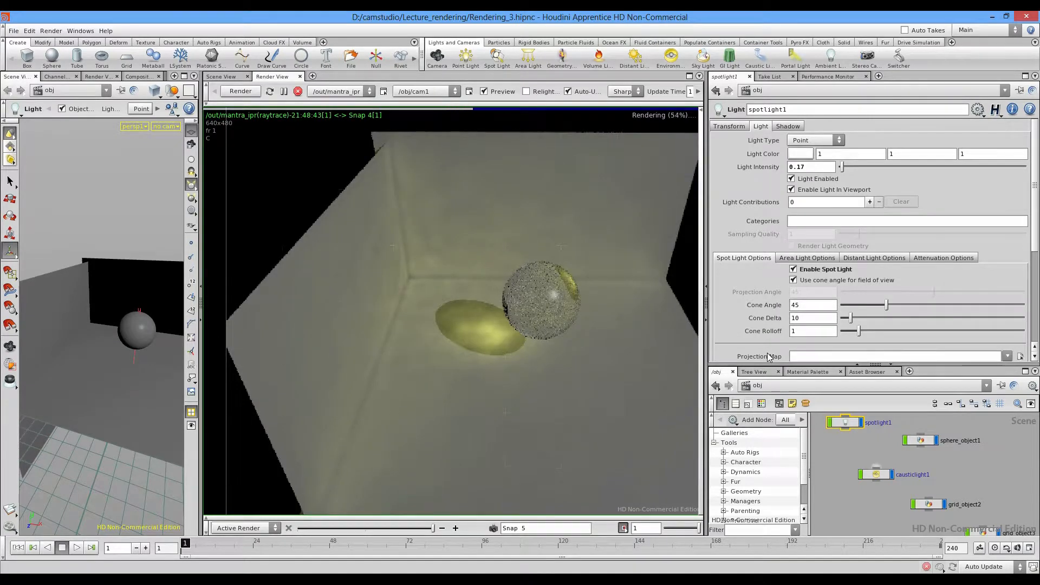
Step: Mark a narrow render region across the sphere's caustic and raise the caustic light's filter samples through 7 and 99 to 138
click(876, 474)
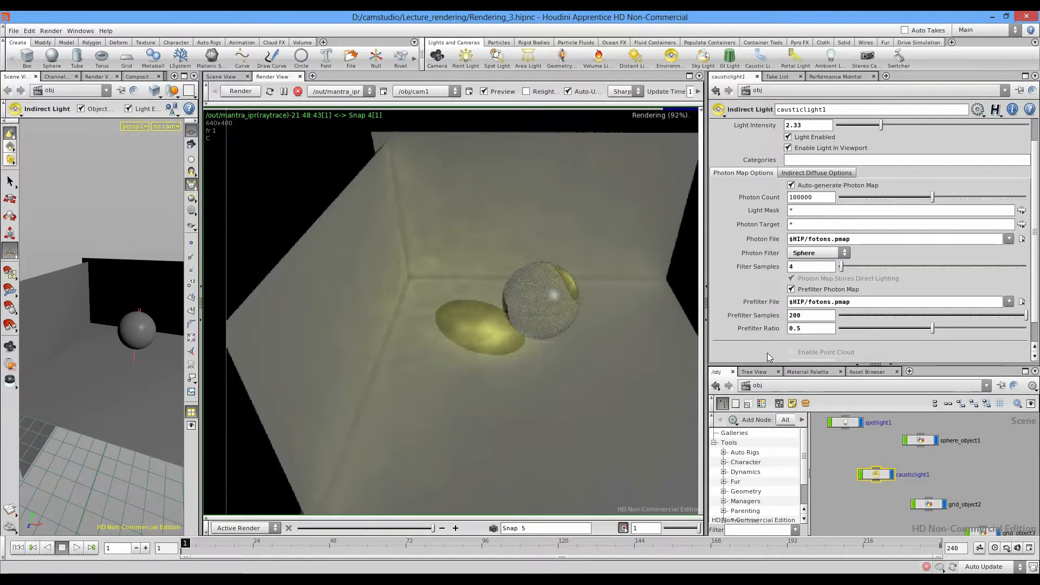
drag(841, 267, 844, 267)
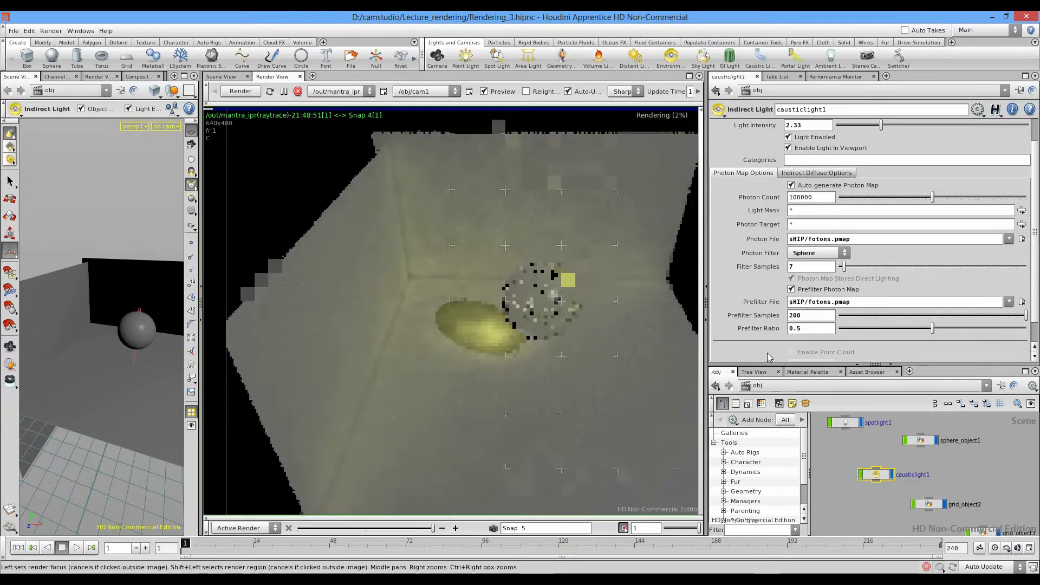
shift+drag(460, 228, 497, 355)
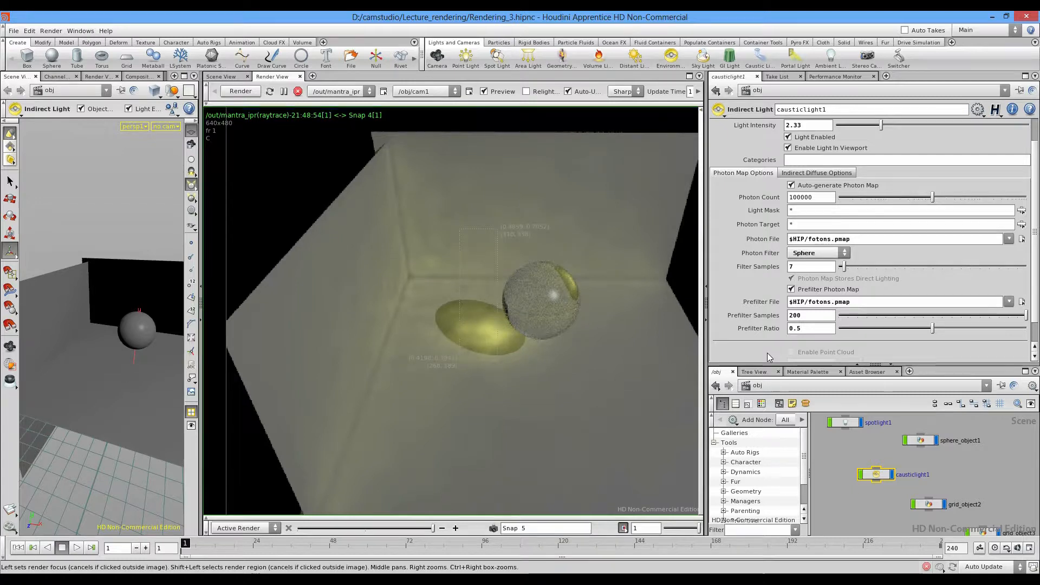
drag(843, 266, 930, 267)
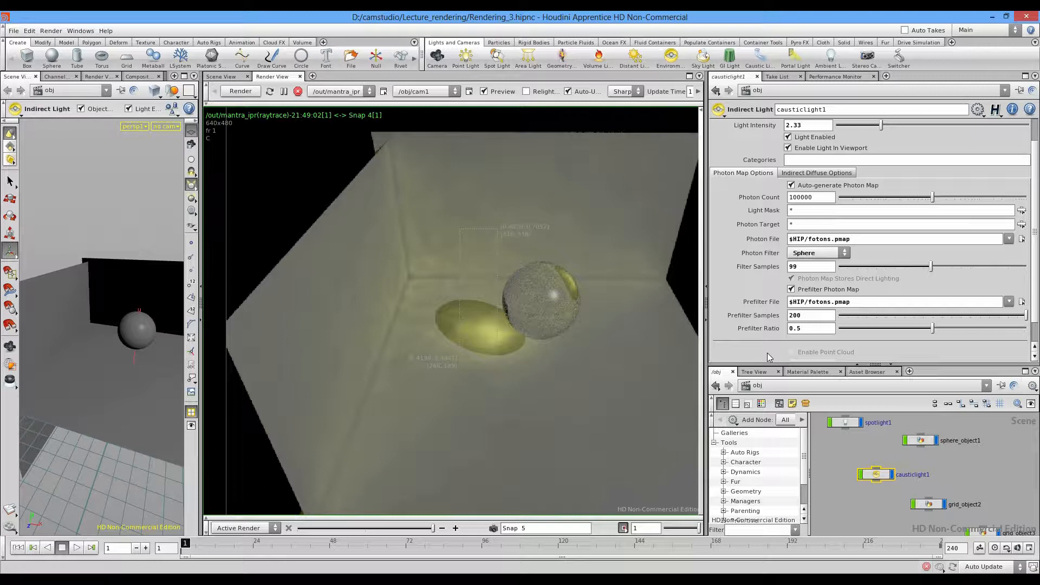
drag(930, 266, 967, 266)
Step: Switch to the browser window showing the Wikipedia article Caustic (optics) for reference
click(129, 578)
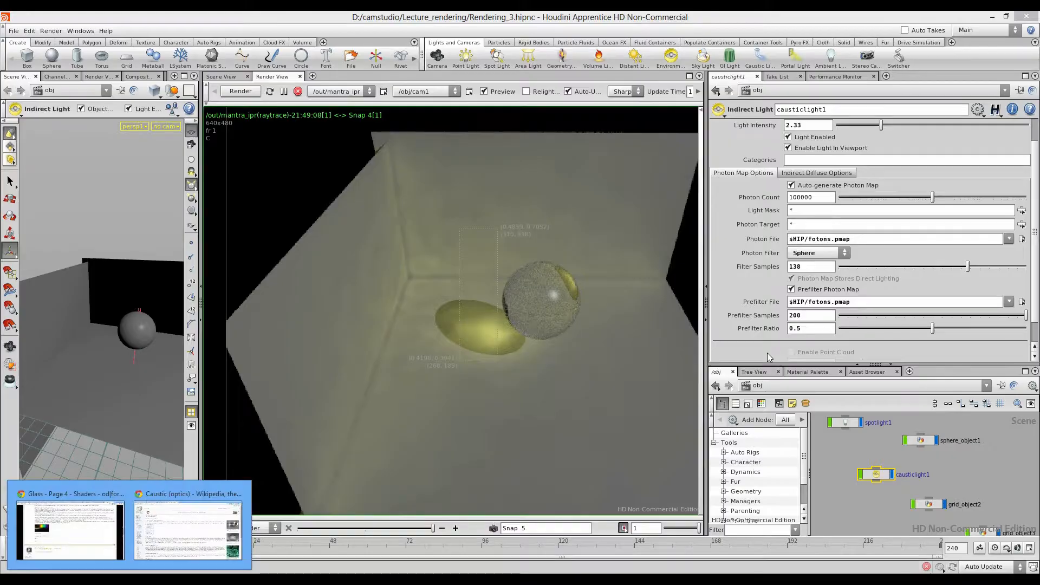
click(188, 529)
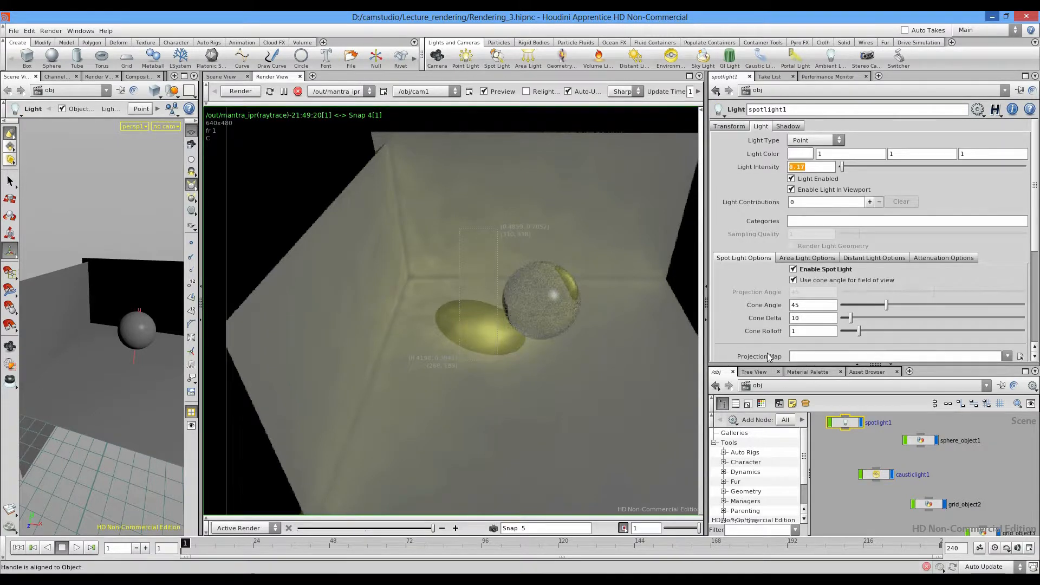
Step: Back in Houdini, set the spotlight's light intensity to 1
text(1)
key(Return)
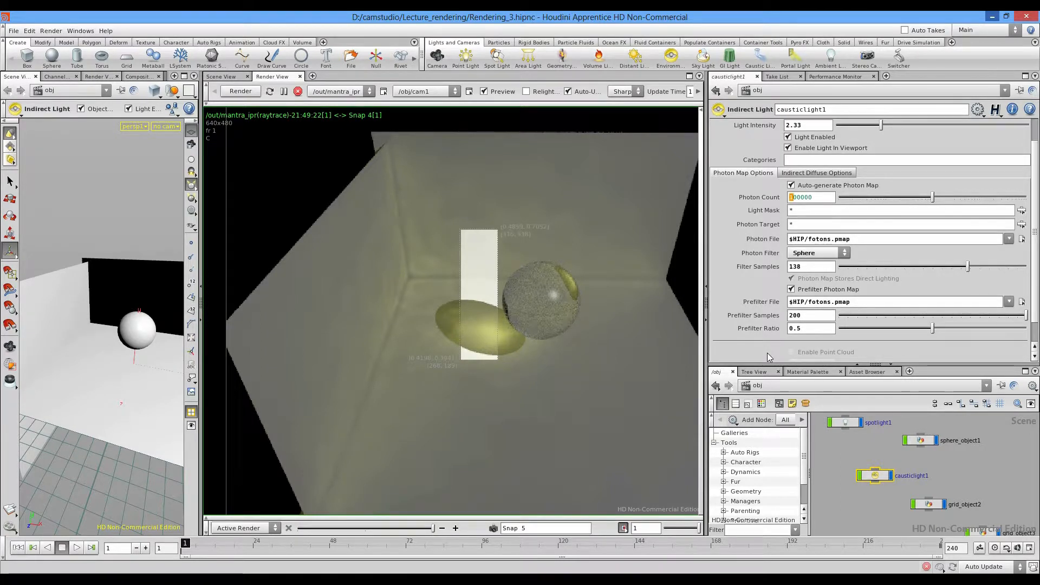
Step: Set the caustic light's photon count to 1000000 and its prefilter samples to 150, and reselect the spotlight
text(0)
key(Return)
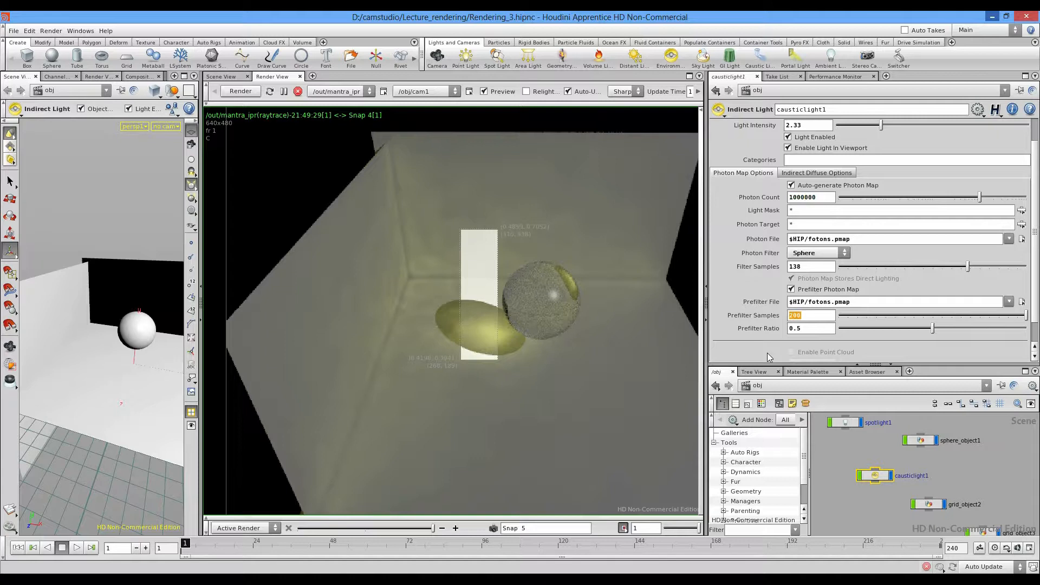
key(Return)
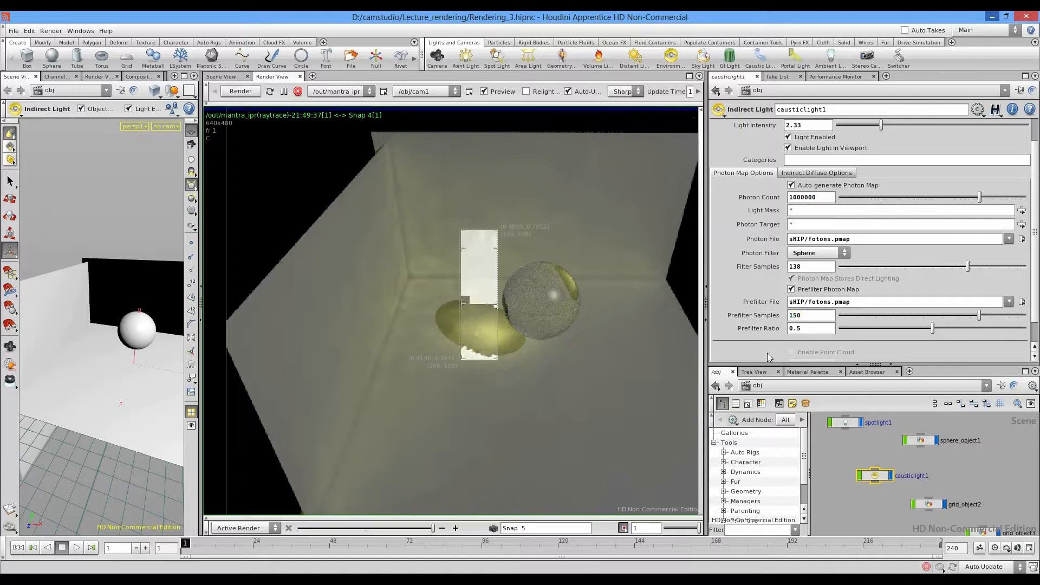
key(ctrl+z)
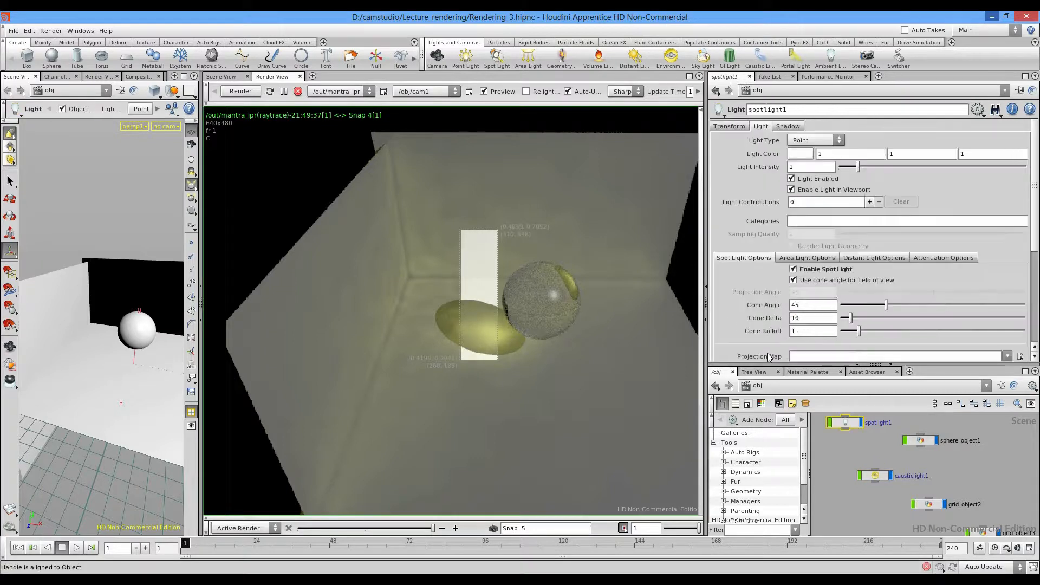
Step: Render the full frame instead of the narrow region and set the spotlight's light intensity to 0
key(ctrl+y)
scroll(528, 314, down, 5)
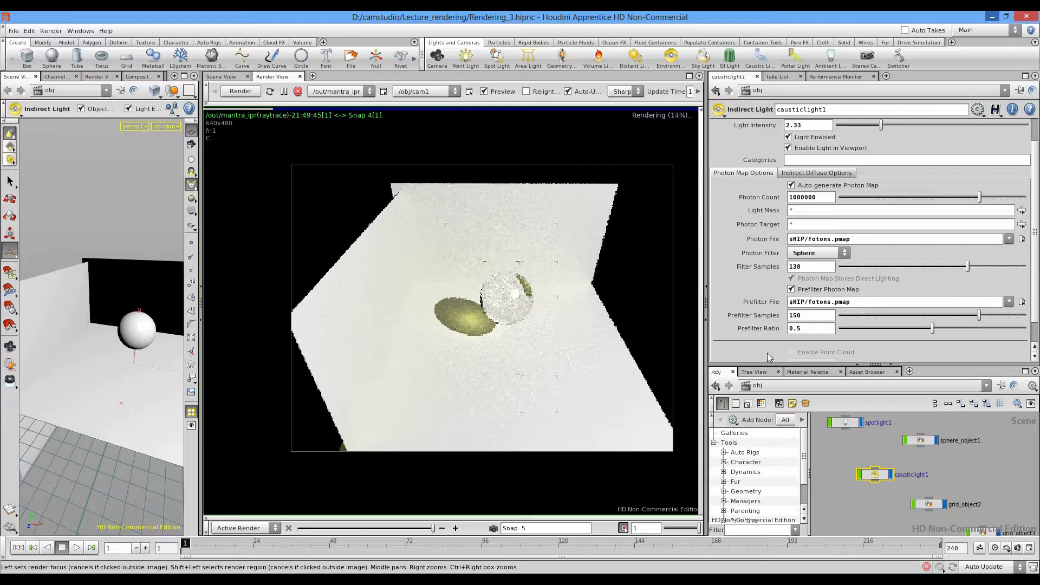
key(ctrl+z)
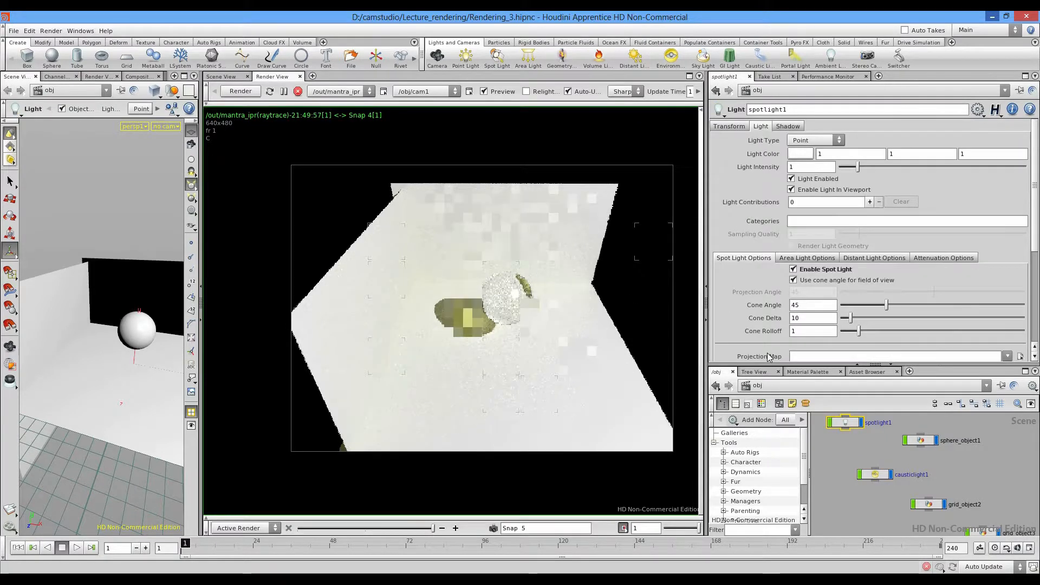
key(ctrl+z)
drag(850, 166, 838, 167)
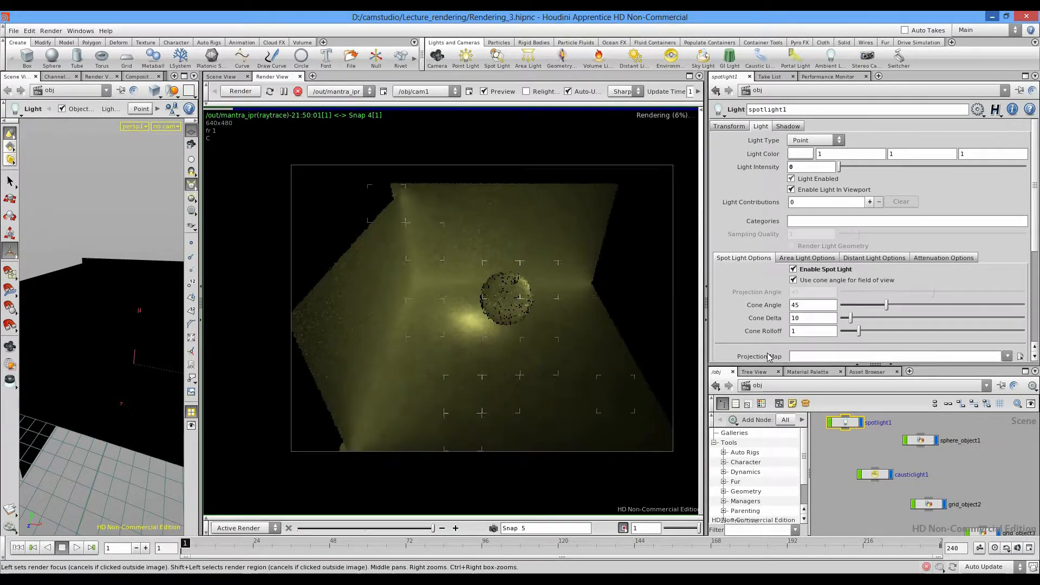
scroll(443, 342, up, 2)
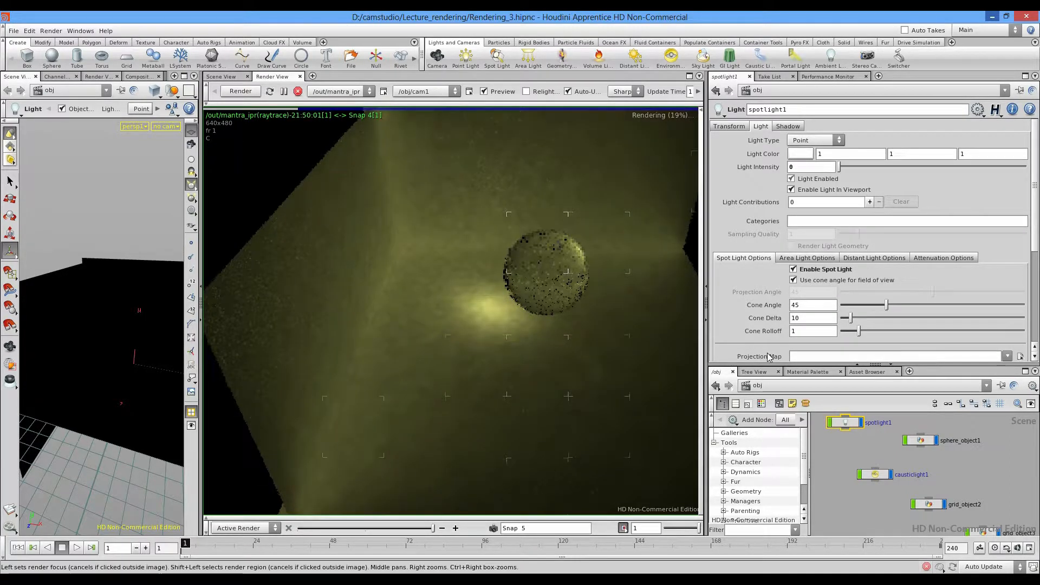
middle_drag(443, 342, 394, 397)
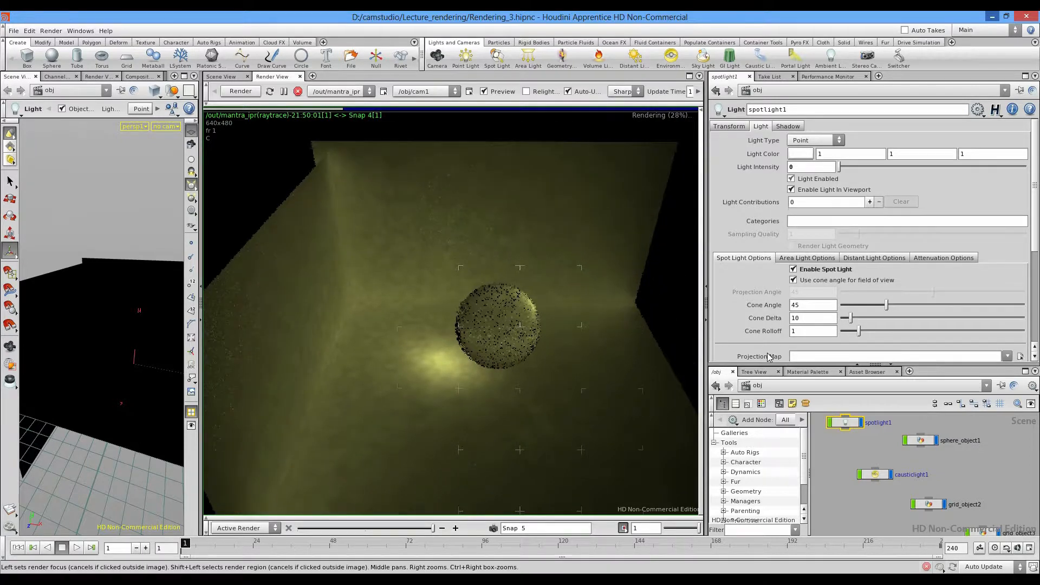
Step: Set the caustic light's filter samples to 4 and the spotlight's light intensity back to 1
click(874, 475)
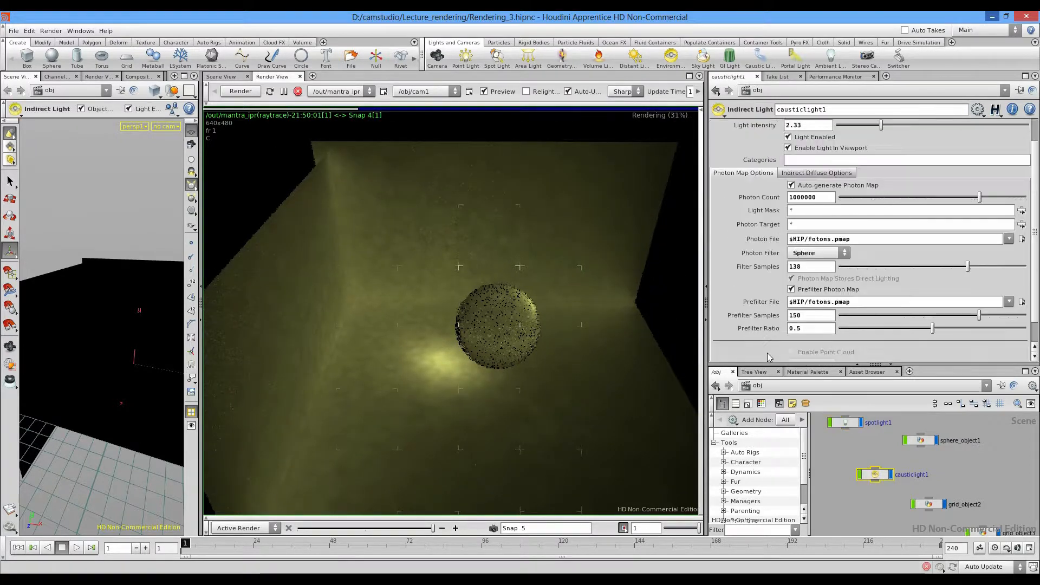
drag(967, 266, 841, 267)
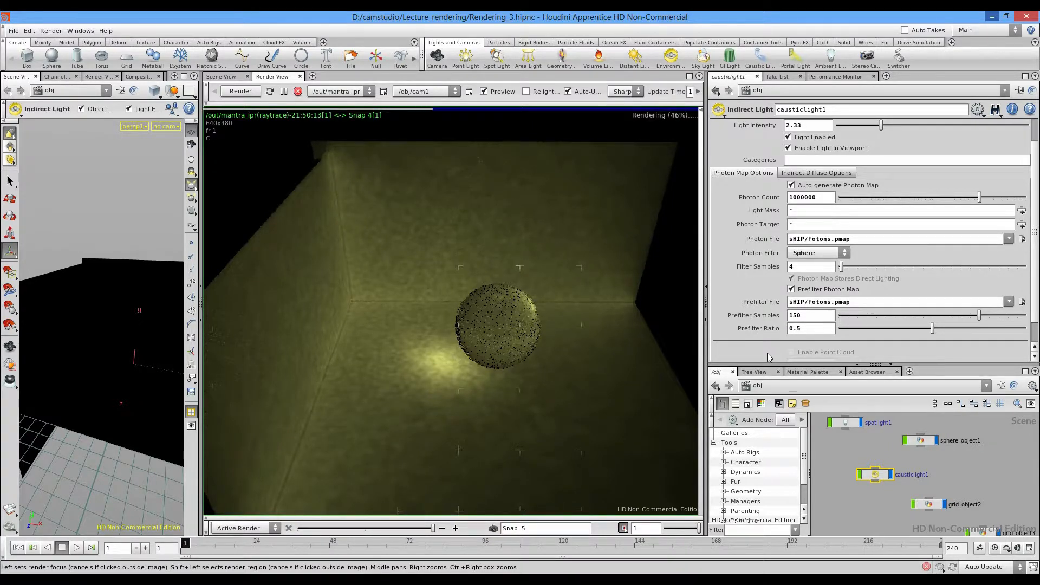
click(843, 422)
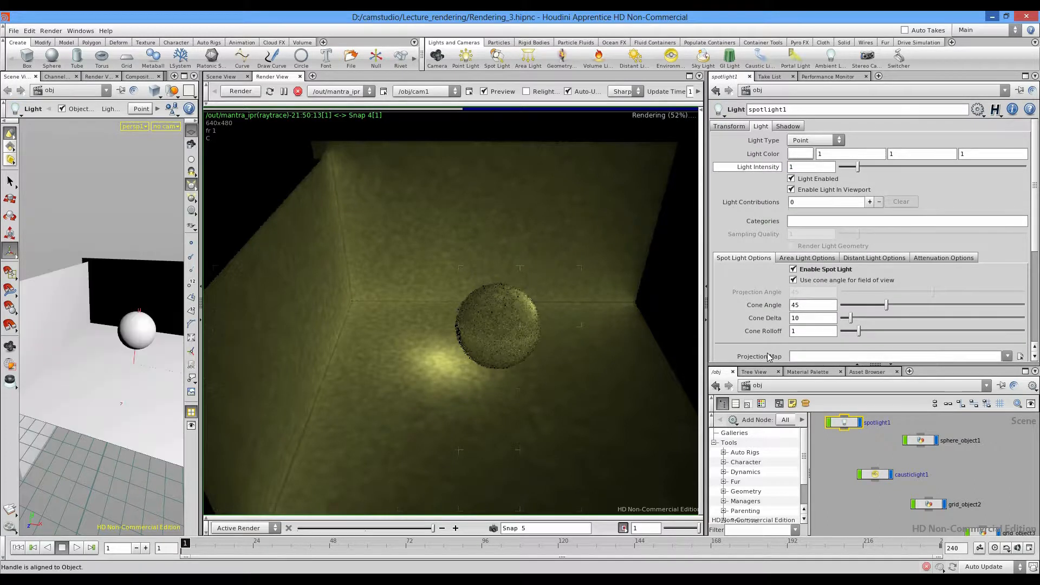
Step: Set the caustic light's photon count to 10000000
key(ctrl+z)
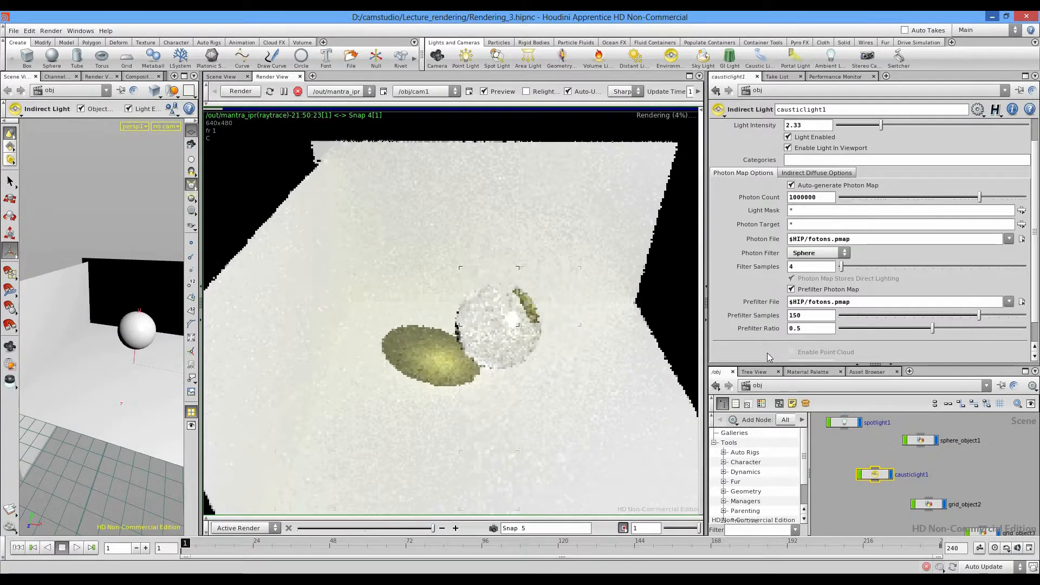
text(0)
key(Return)
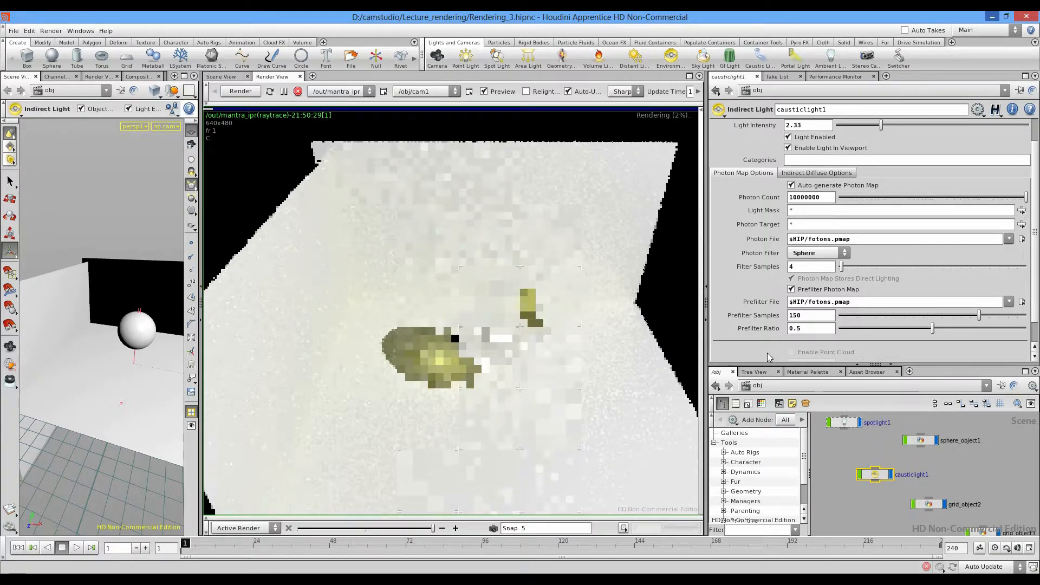
Step: Set the spotlight's light intensity to 0 and mark a square render region beside the bright caustic spot
key(ctrl+z)
drag(857, 166, 839, 167)
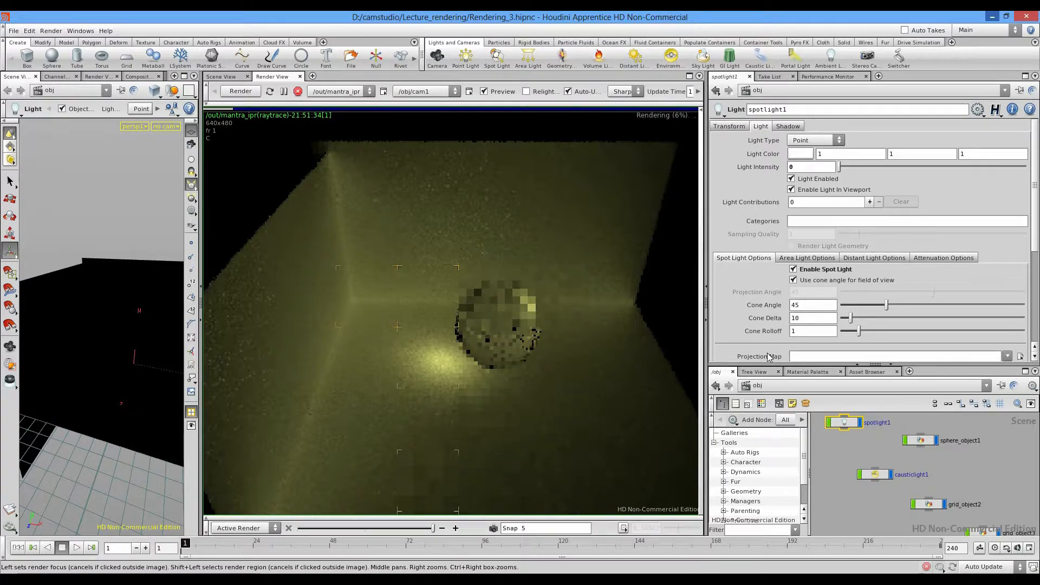
scroll(369, 308, up, 3)
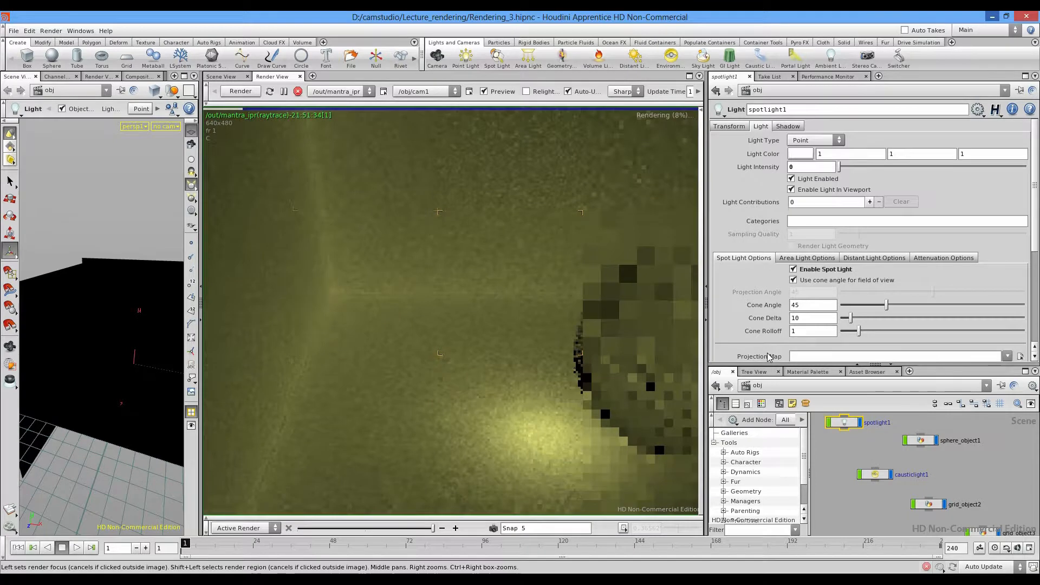
shift+drag(480, 305, 379, 409)
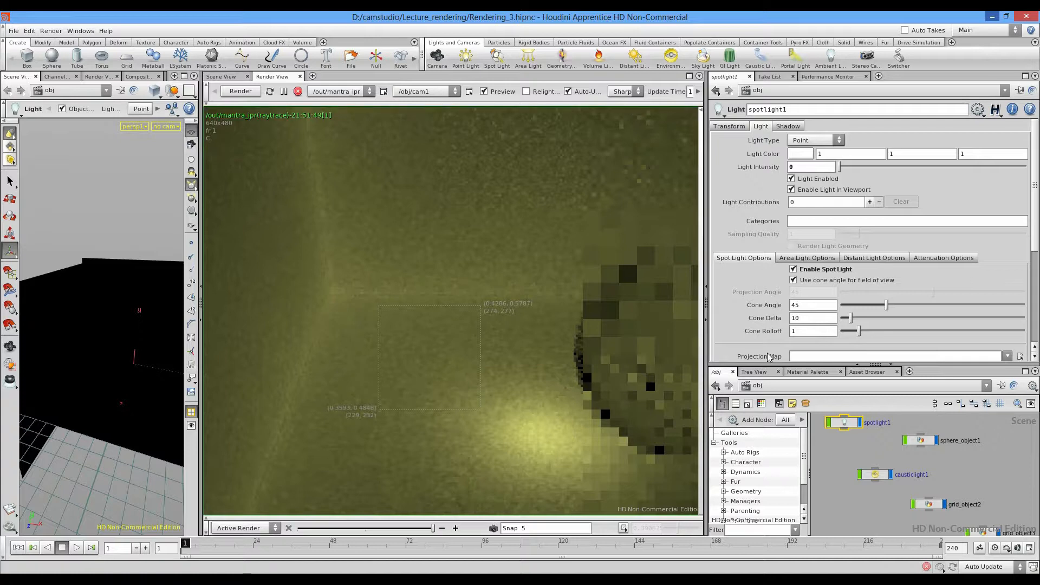
Step: Turn off photon map auto-generation on the caustic light and set its filter samples to 67
key(ctrl+z)
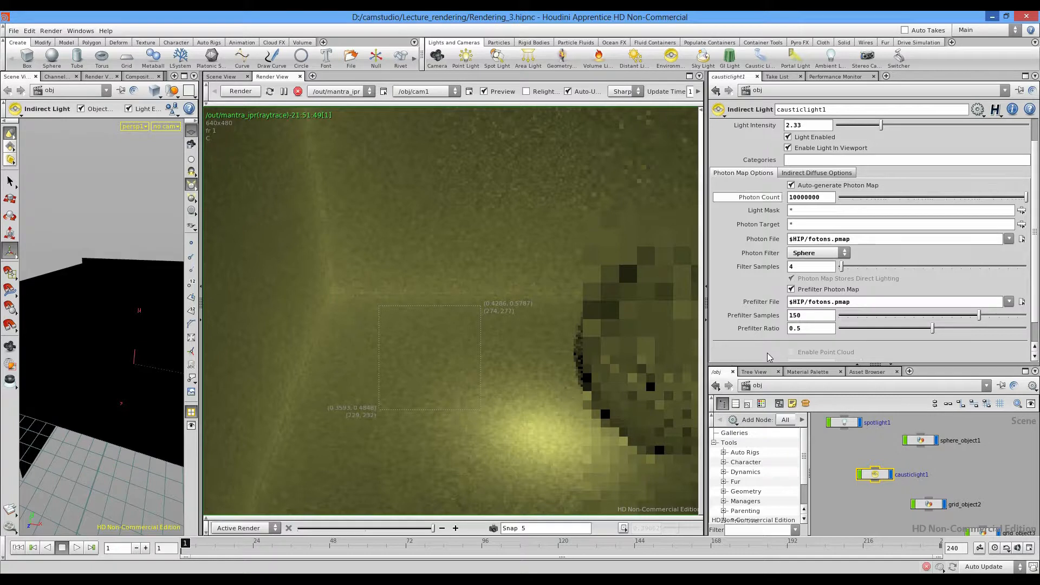
scroll(454, 328, down, 5)
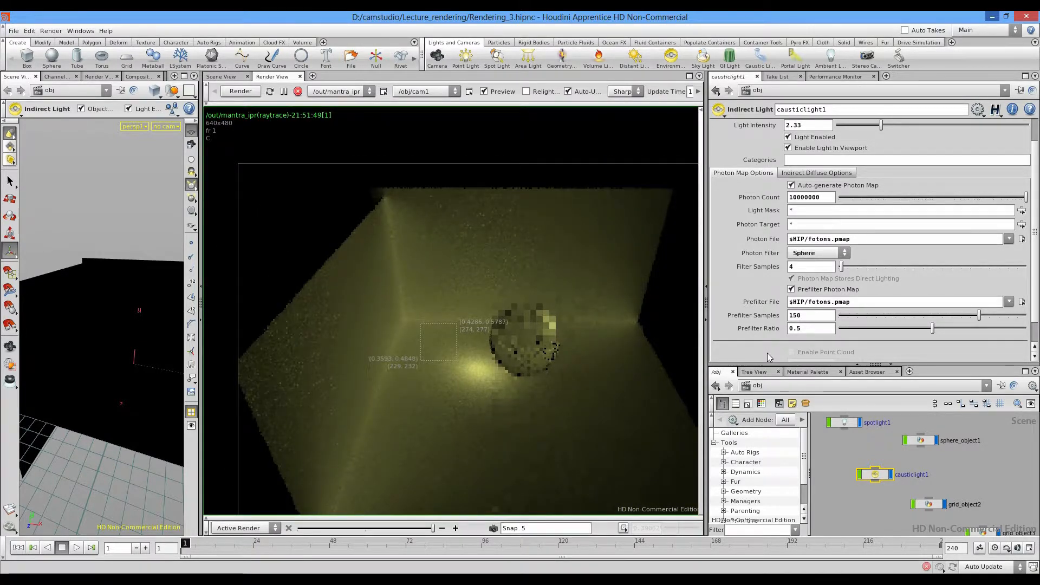
key(Tab)
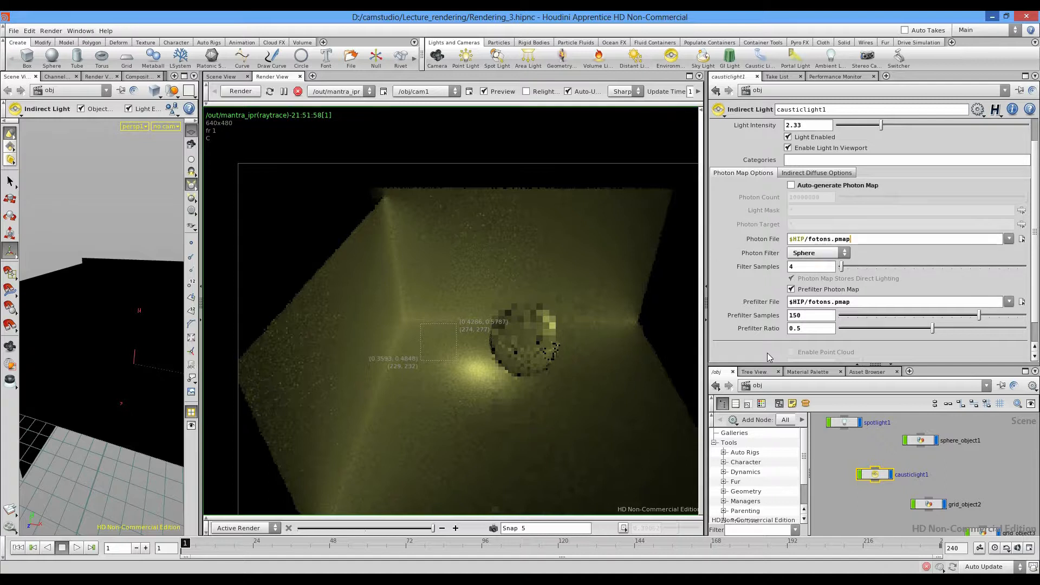
scroll(561, 357, up, 4)
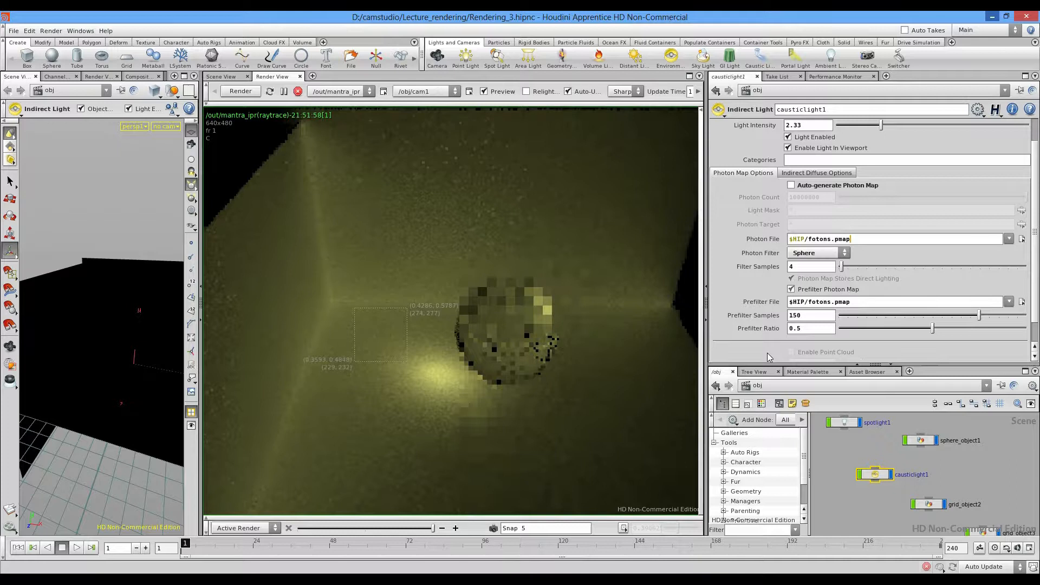
drag(841, 267, 900, 266)
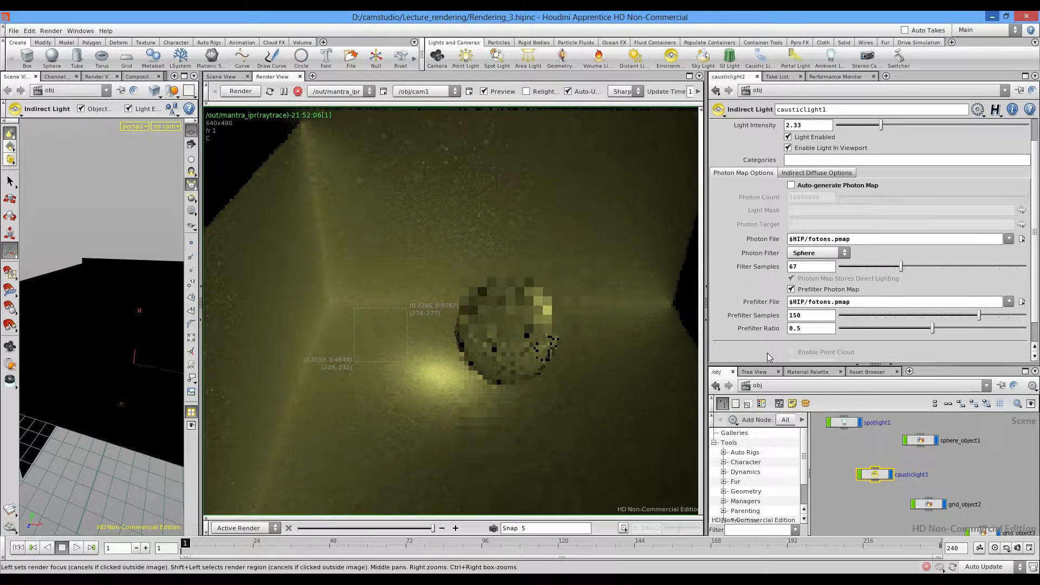
Step: Mark a render region over the bright caustic and set filter samples to 182, prefilter samples to 200 and prefilter ratio to 1
shift+drag(347, 302, 452, 403)
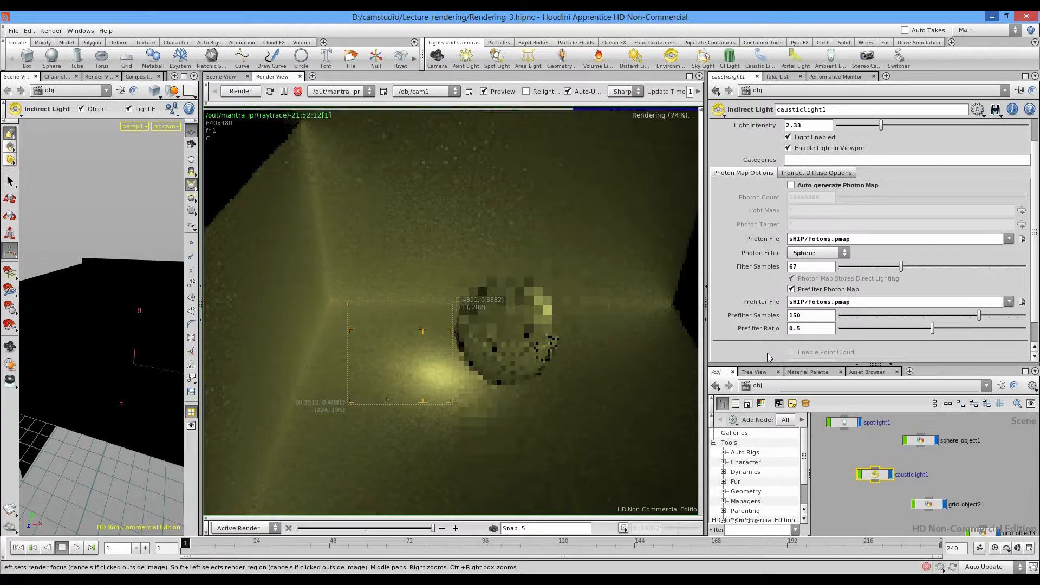
drag(900, 266, 1009, 266)
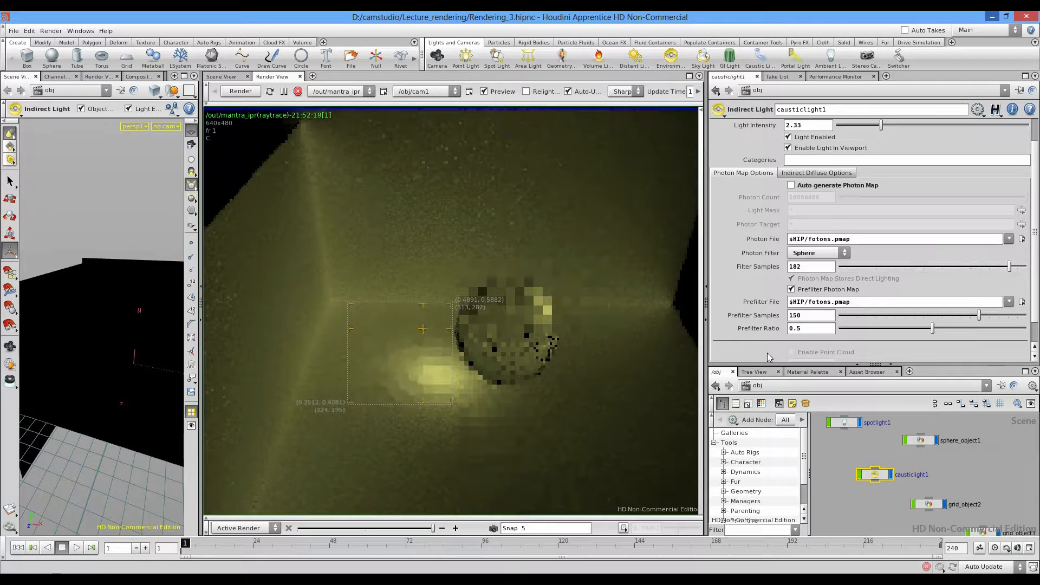
drag(979, 315, 1025, 315)
drag(932, 328, 1025, 328)
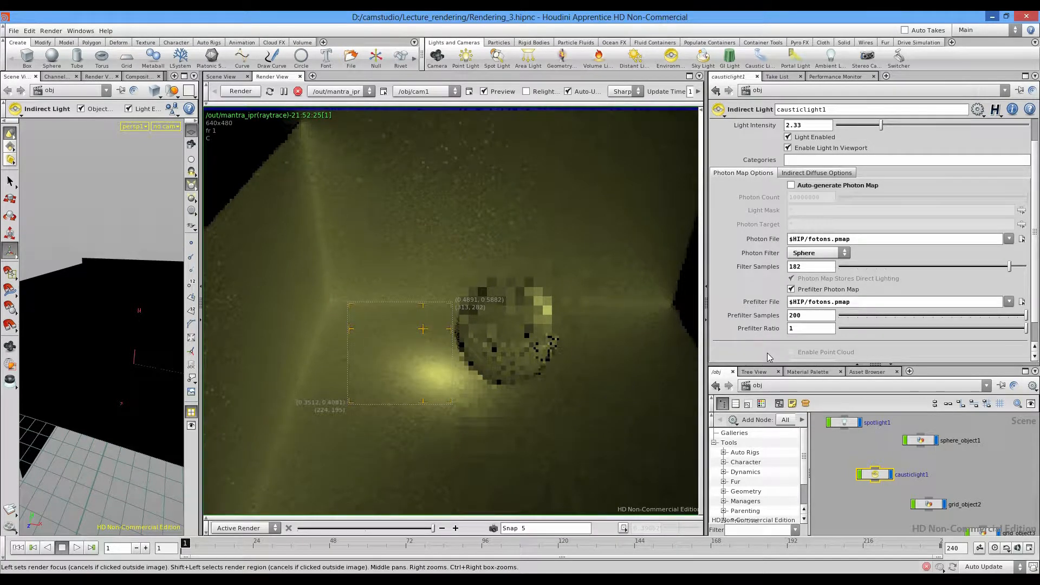
Step: Turn off photon map prefiltering on the caustic light and render the full frame again
scroll(375, 342, down, 3)
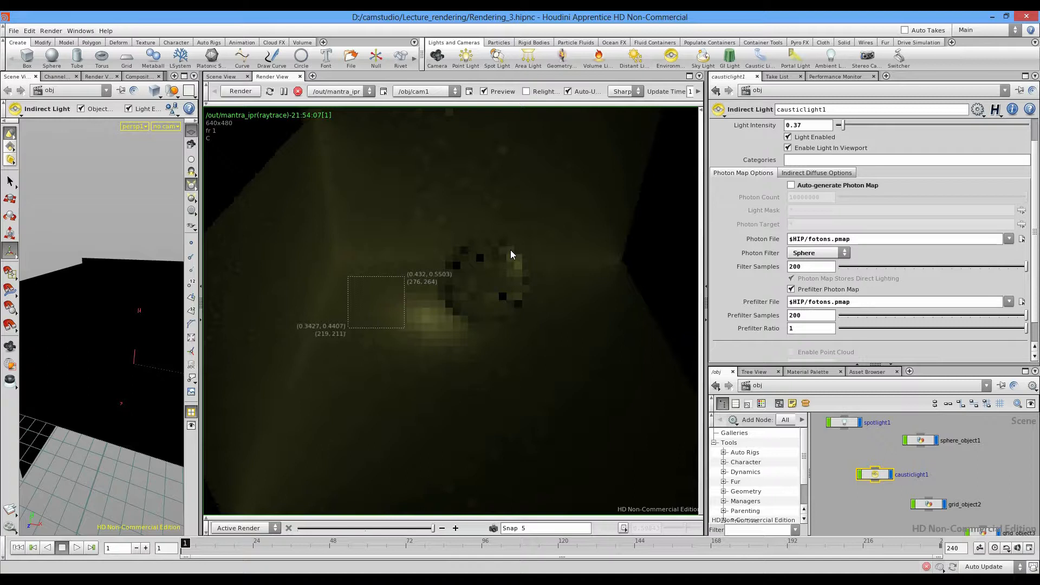
scroll(511, 250, up, 4)
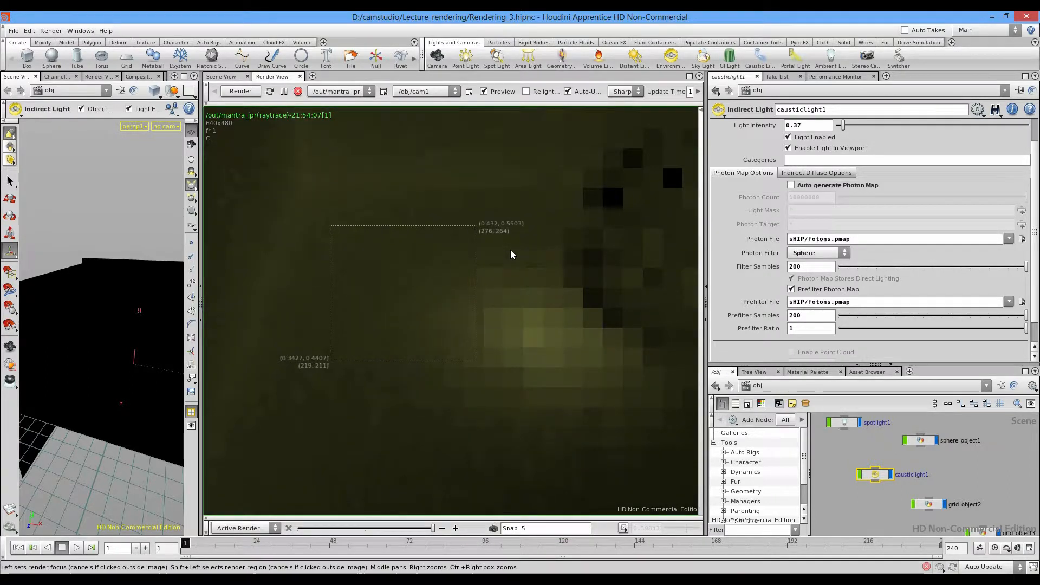
scroll(510, 255, down, 2)
scroll(510, 254, down, 2)
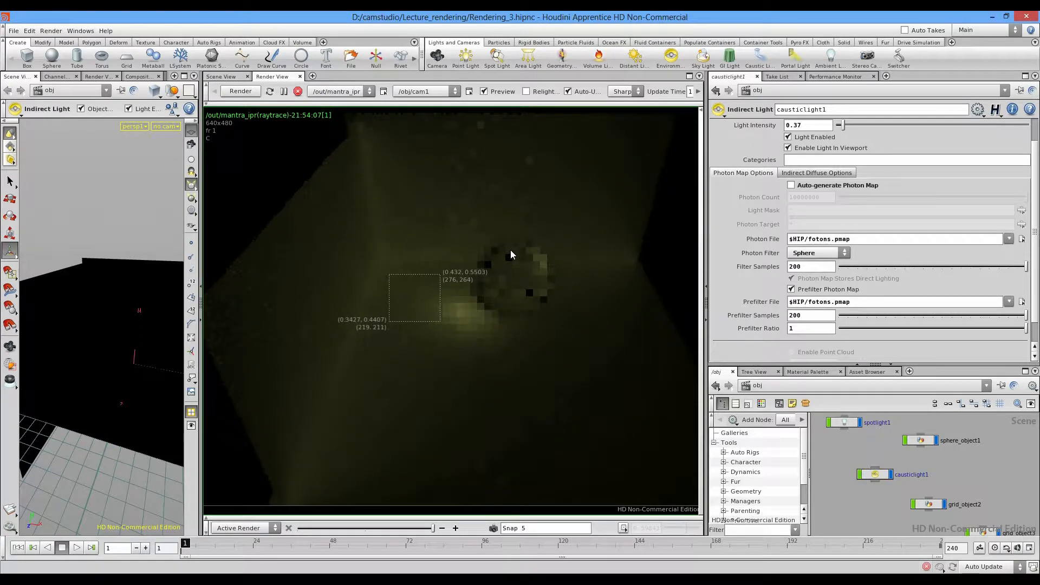
key(ctrl+z)
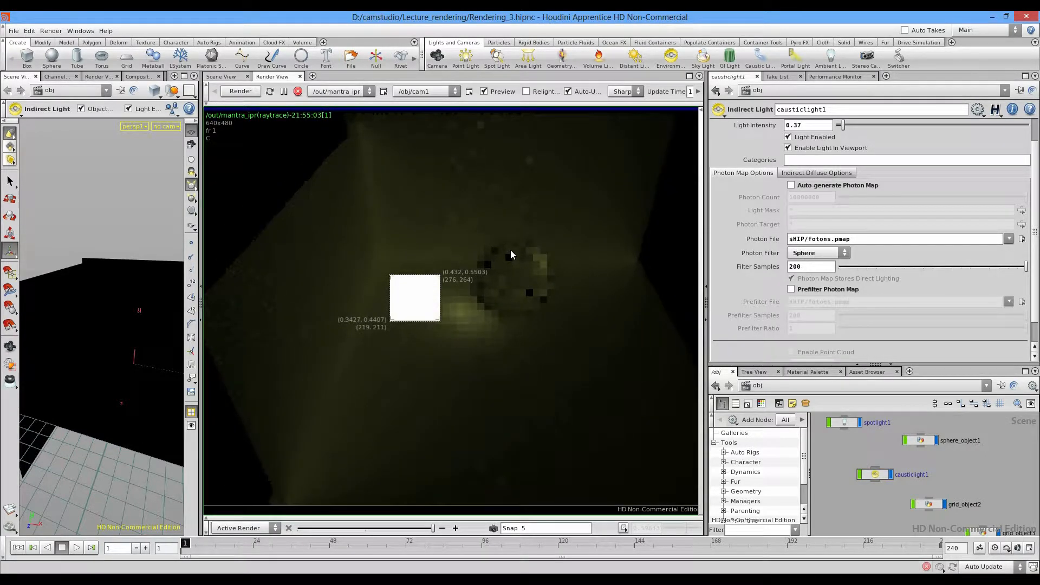
scroll(511, 250, down, 2)
scroll(510, 254, down, 3)
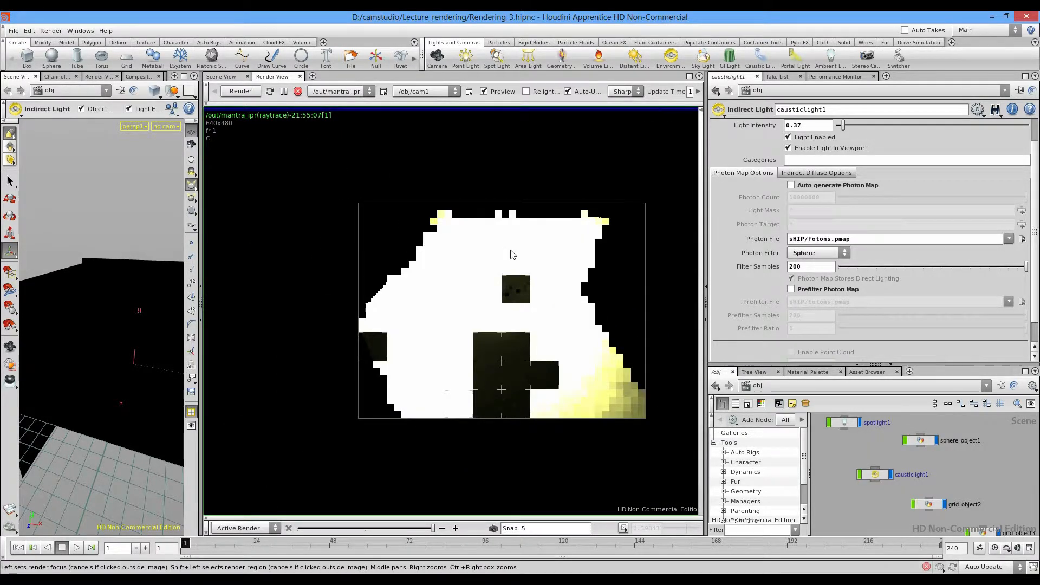
middle_drag(510, 250, 428, 265)
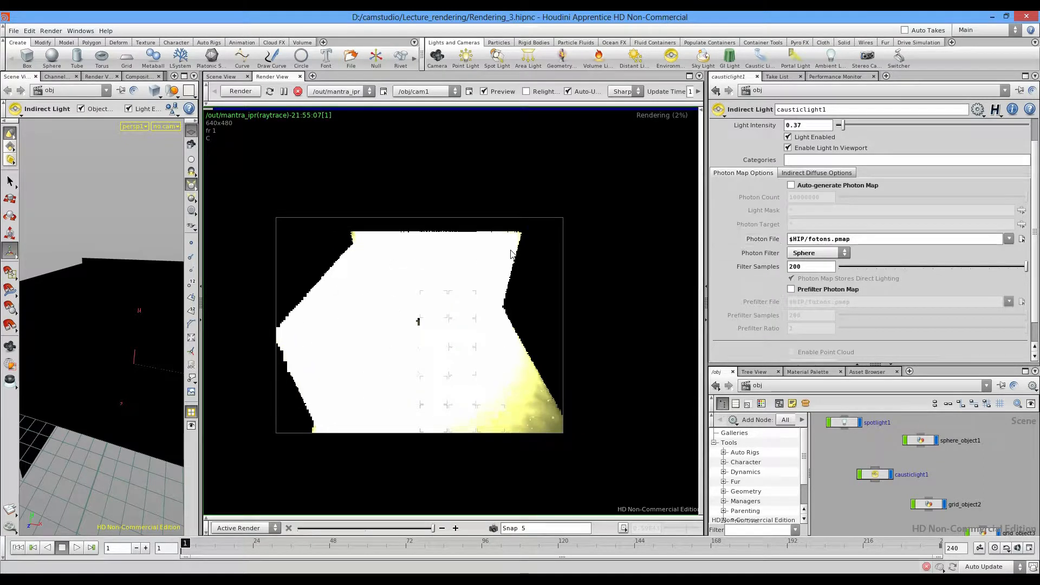
Step: Set the caustic light's filter samples to 100 and the spotlight's light intensity to 1
key(Tab)
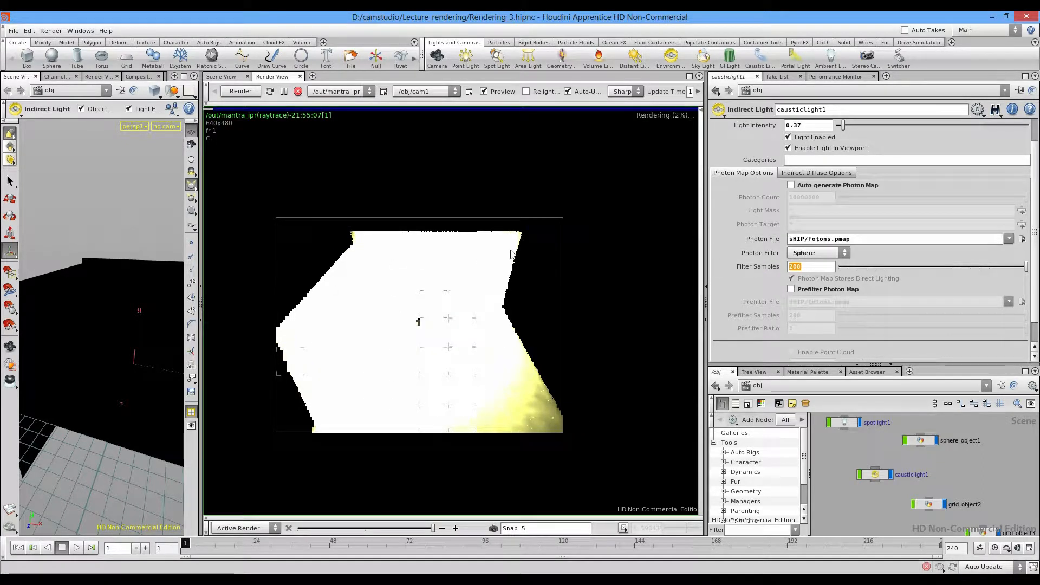
text(100)
key(Return)
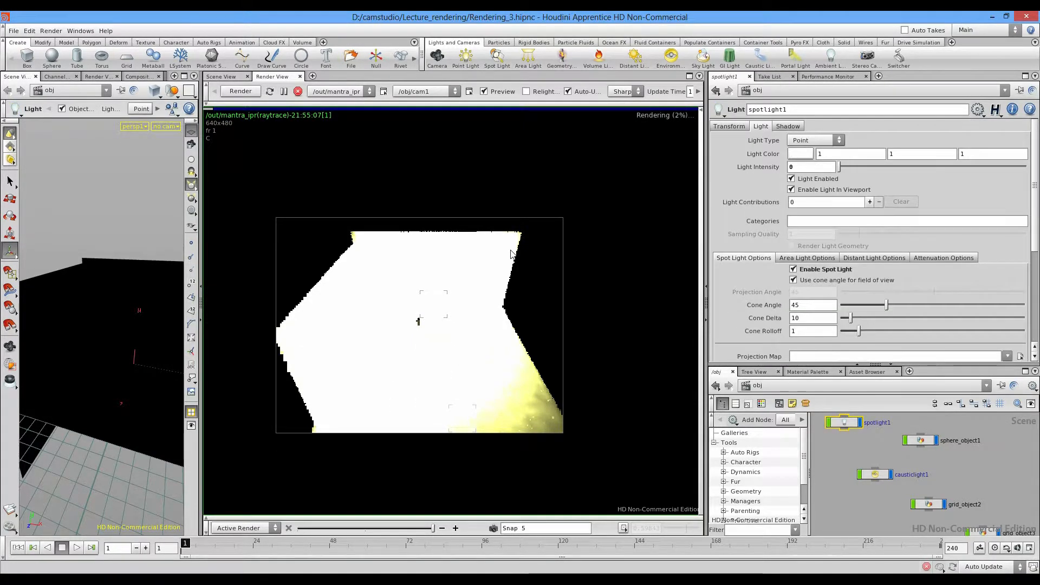
key(Tab)
text(1)
key(Return)
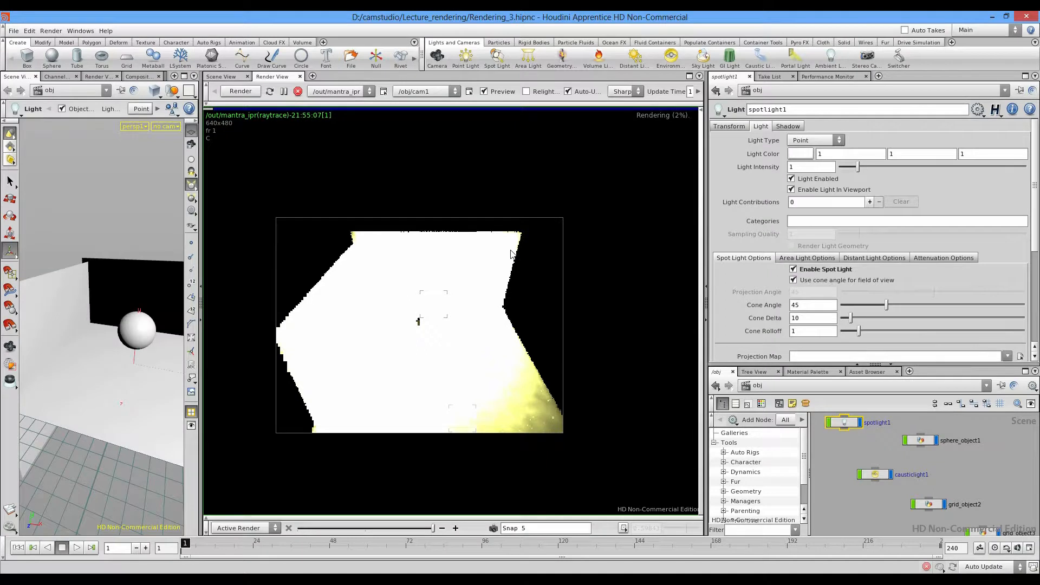
Step: Turn photon map auto-generation back on for the caustic light and set its photon count to 1000000
click(875, 474)
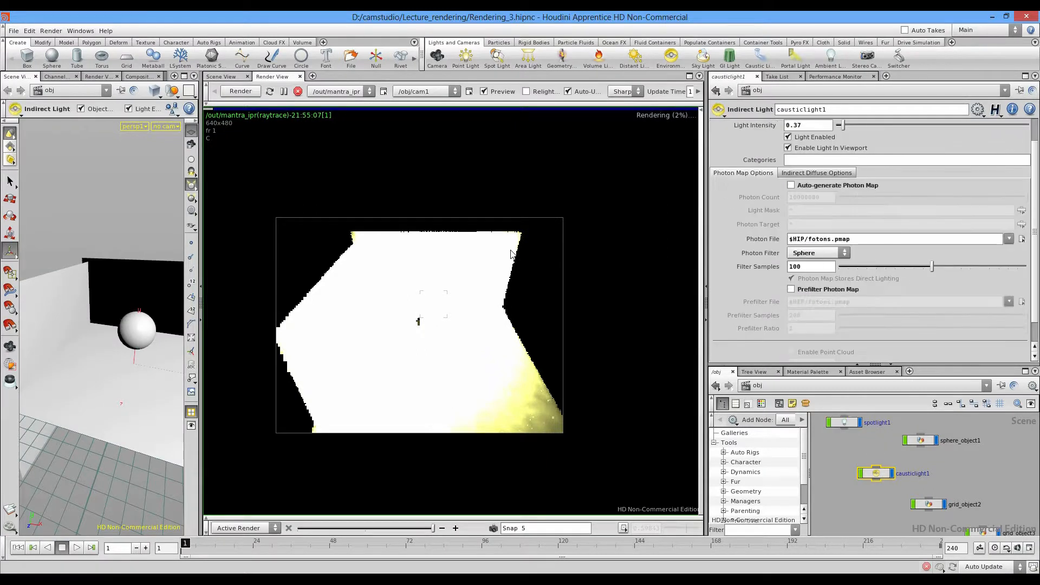
click(790, 185)
click(805, 197)
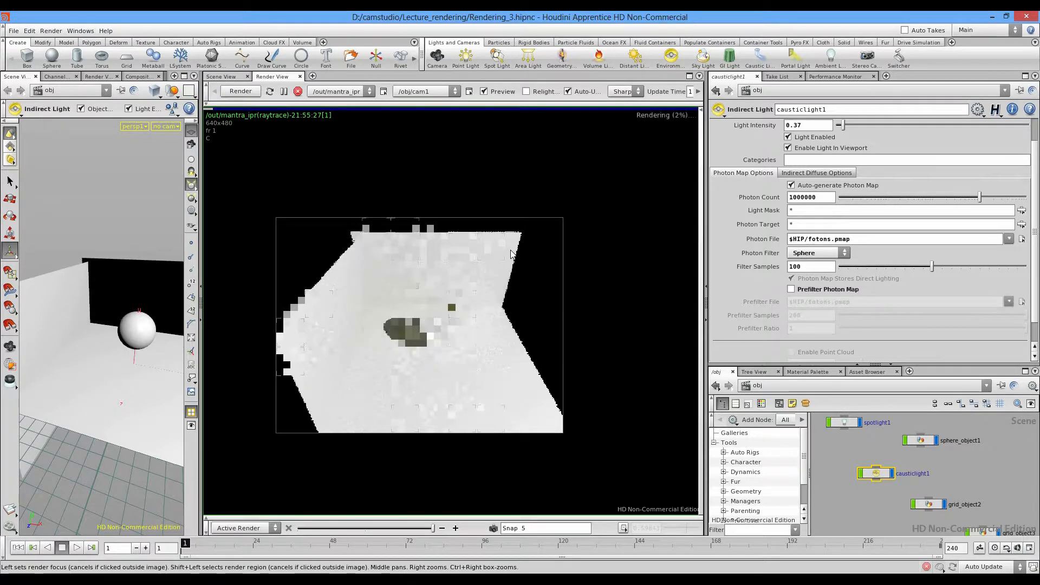
Step: Set the spotlight's light intensity to 0 and mark a render region over the floor shadow and back wall beside the sphere
scroll(511, 253, up, 3)
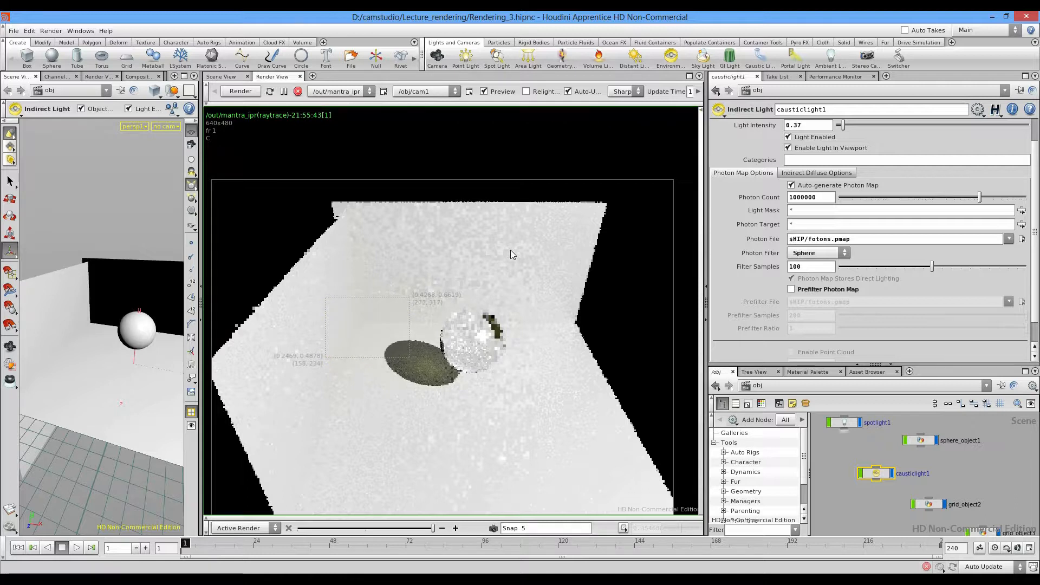
key(ctrl+z)
drag(858, 167, 838, 167)
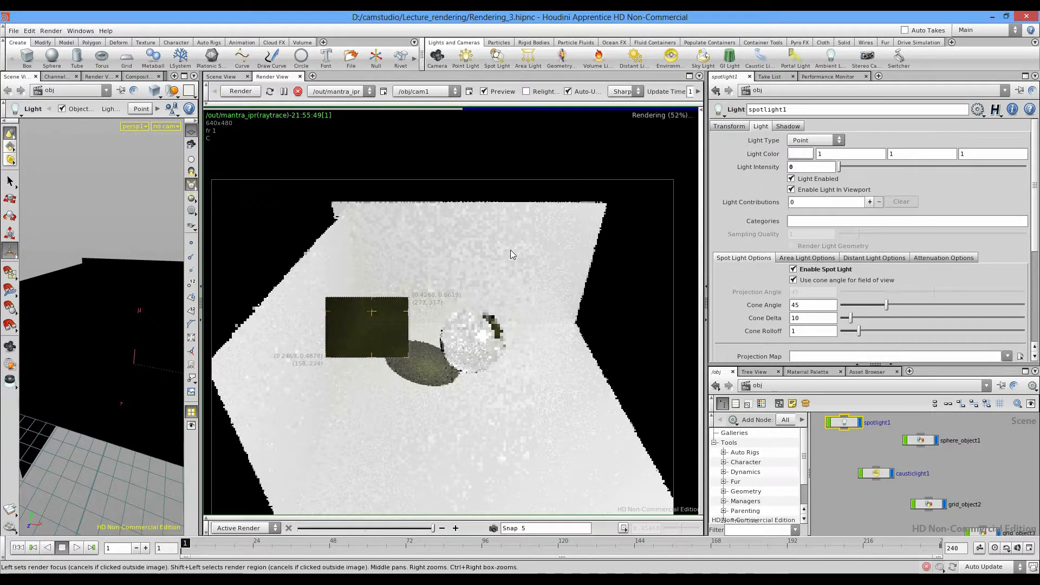
shift+drag(323, 280, 446, 378)
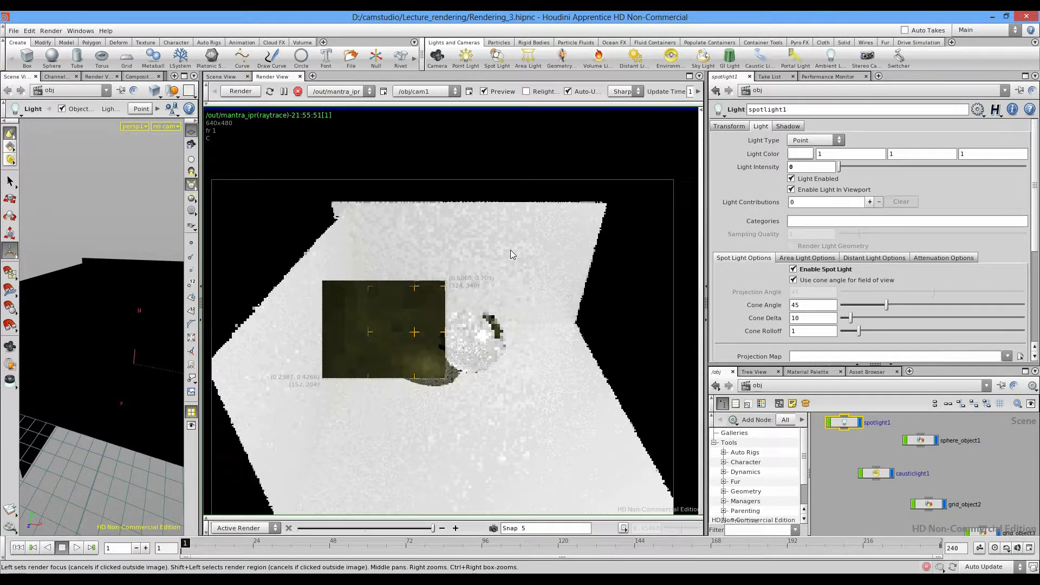
Step: Set the caustic light's filter samples to 170 and mark a smaller render region over the dark area beside the sphere
scroll(380, 345, up, 6)
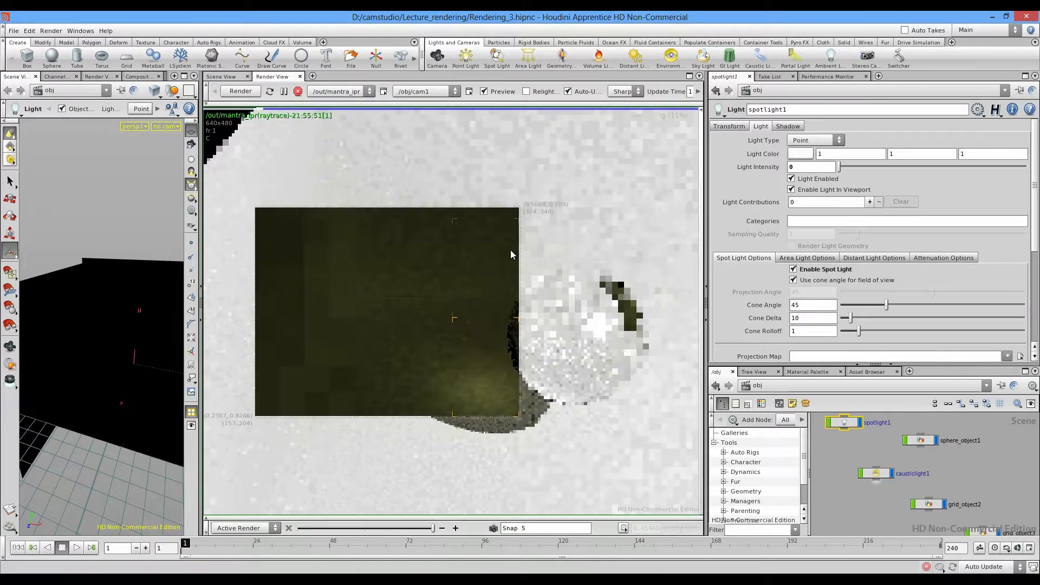
click(875, 473)
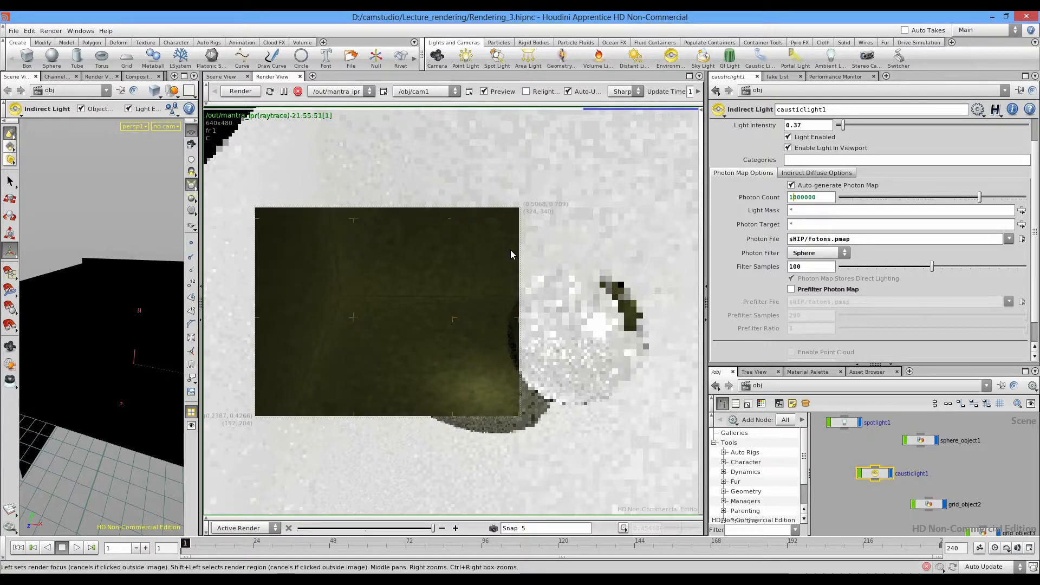
click(969, 266)
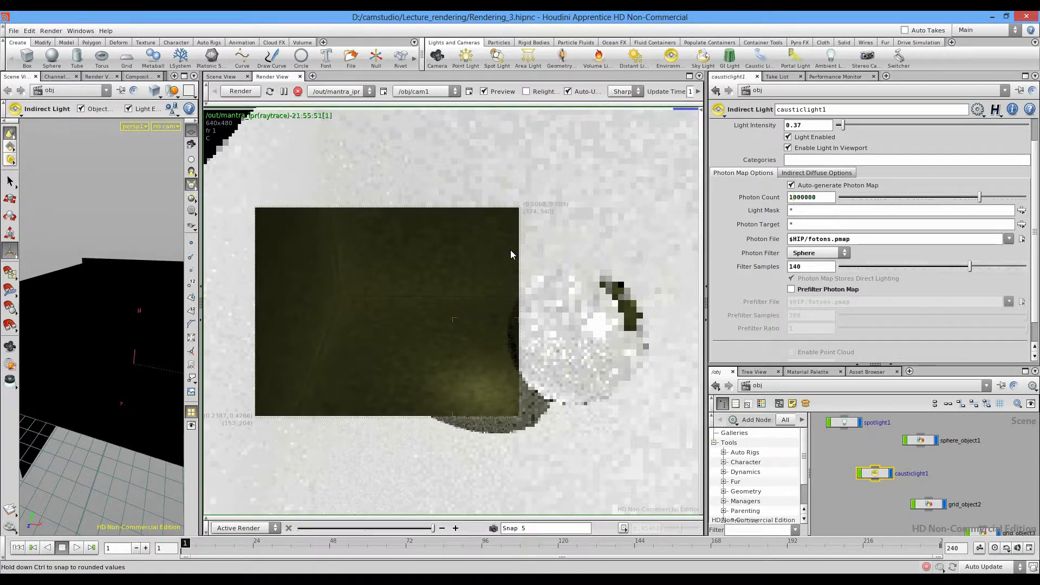
drag(994, 266, 997, 266)
shift+drag(335, 338, 439, 266)
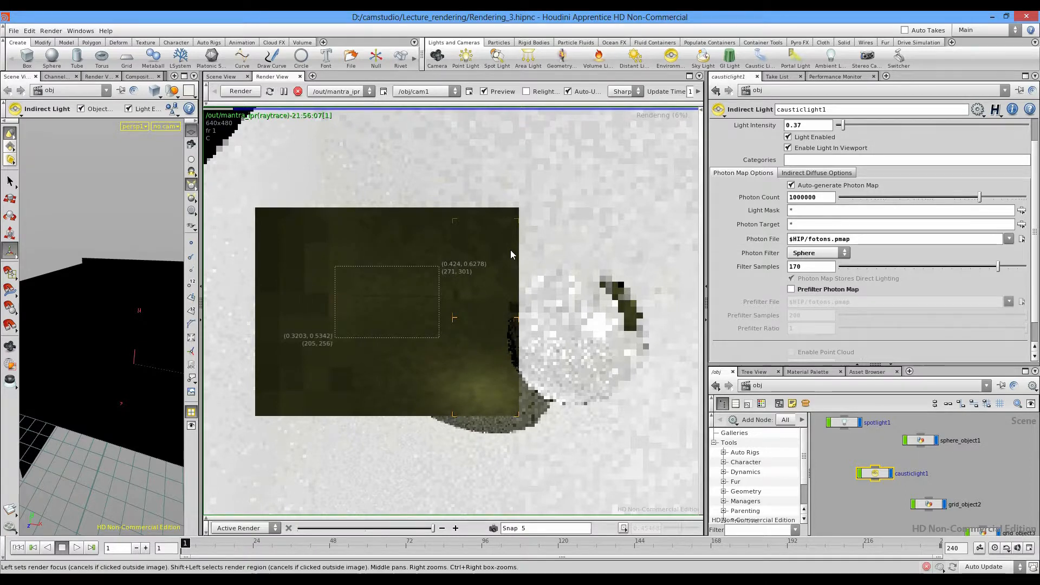
Step: Set the spotlight's light intensity to 1 and render the full frame again
scroll(510, 249, down, 5)
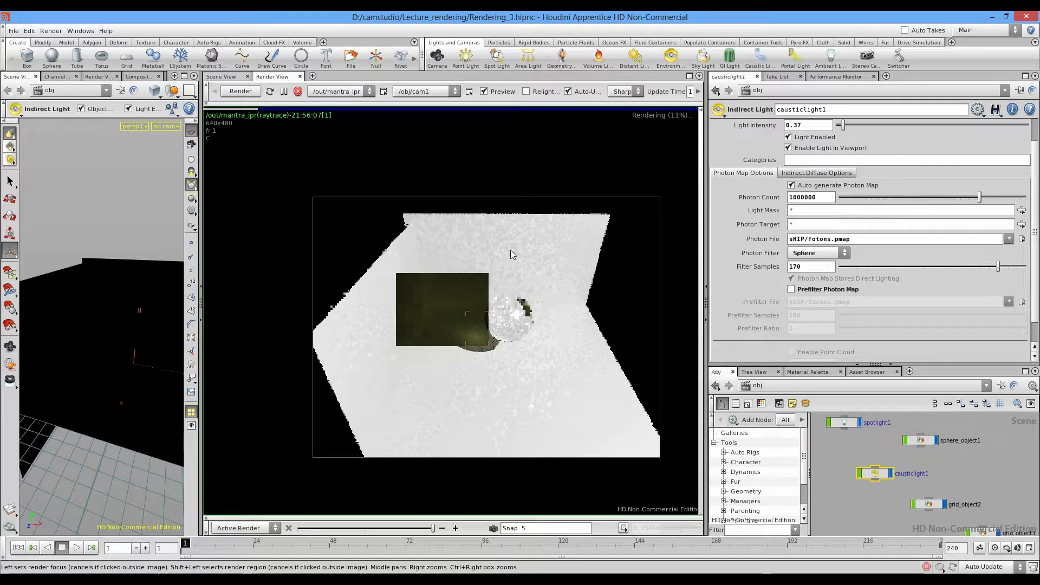
scroll(510, 249, down, 1)
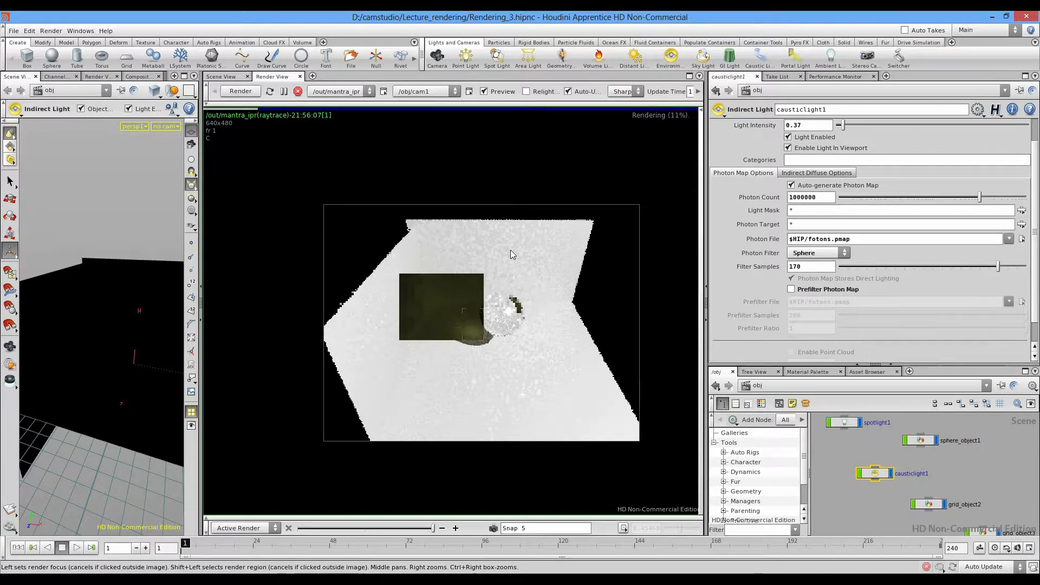
scroll(510, 250, up, 1)
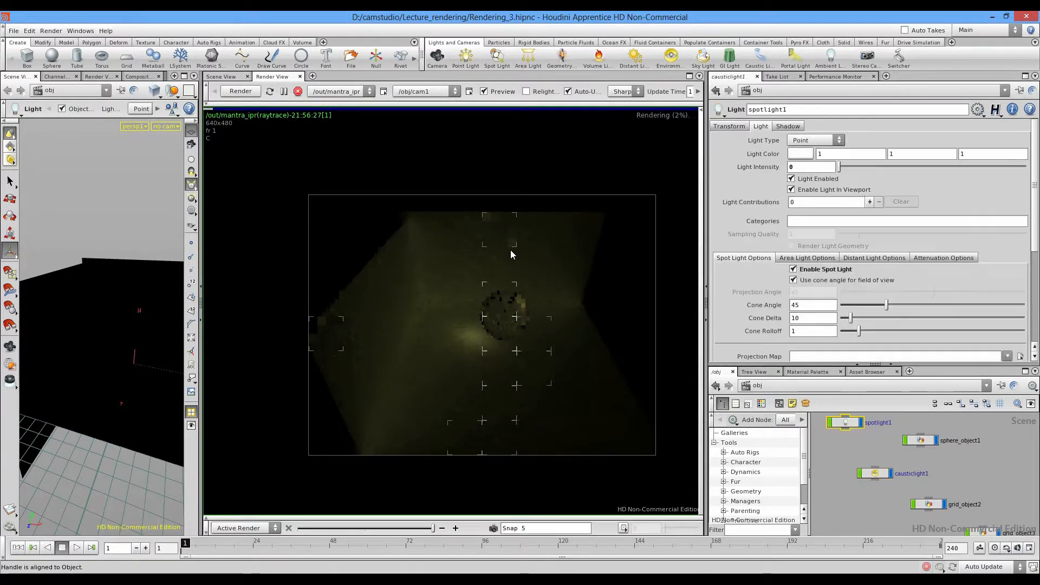
text(1)
key(Return)
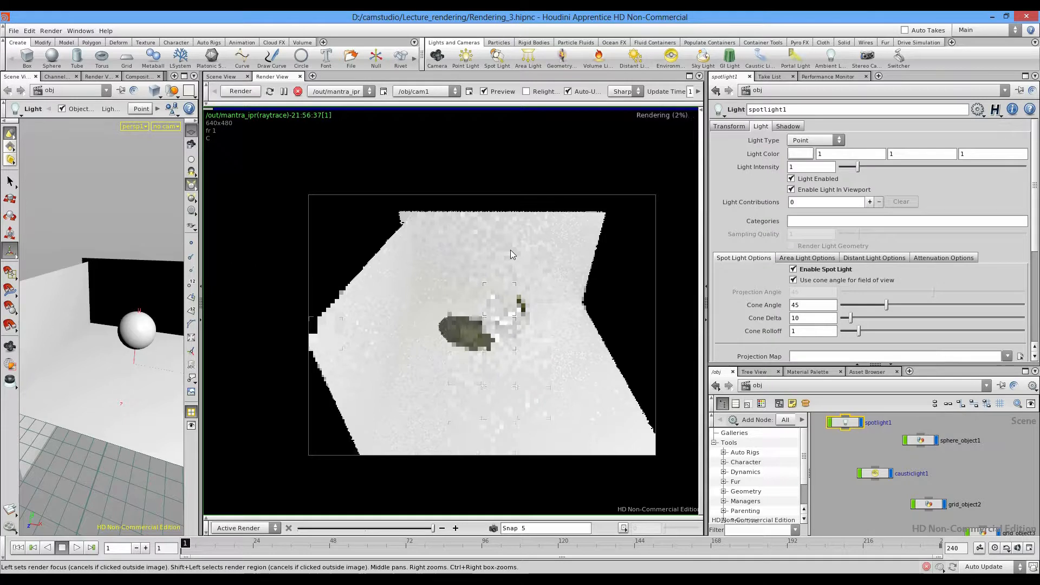
scroll(510, 249, up, 2)
scroll(510, 249, up, 1)
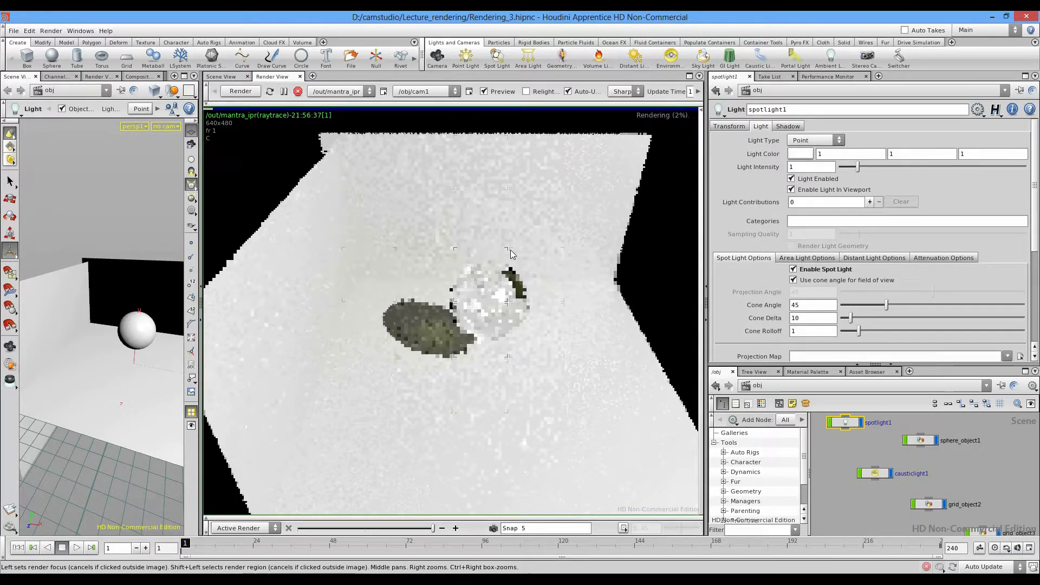
Step: Delete the sphere object and create a torus in its place
ctrl+click(510, 250)
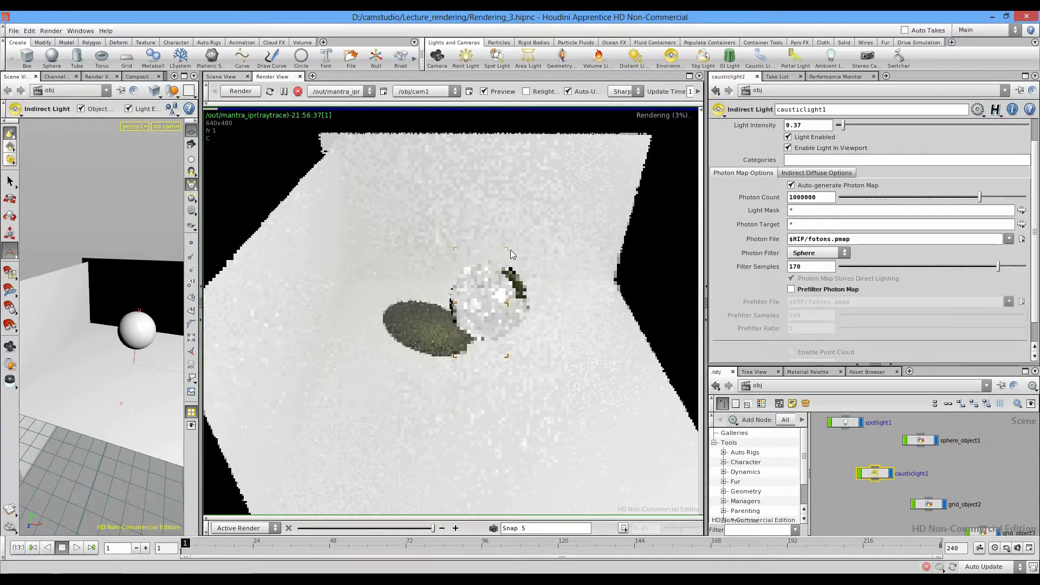
key(shift+Left)
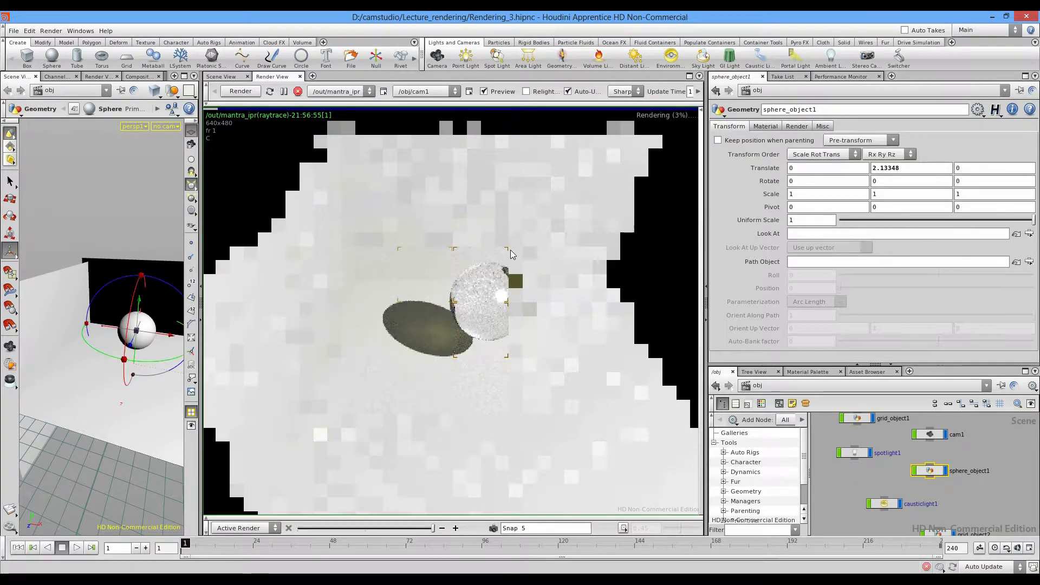
key(Delete)
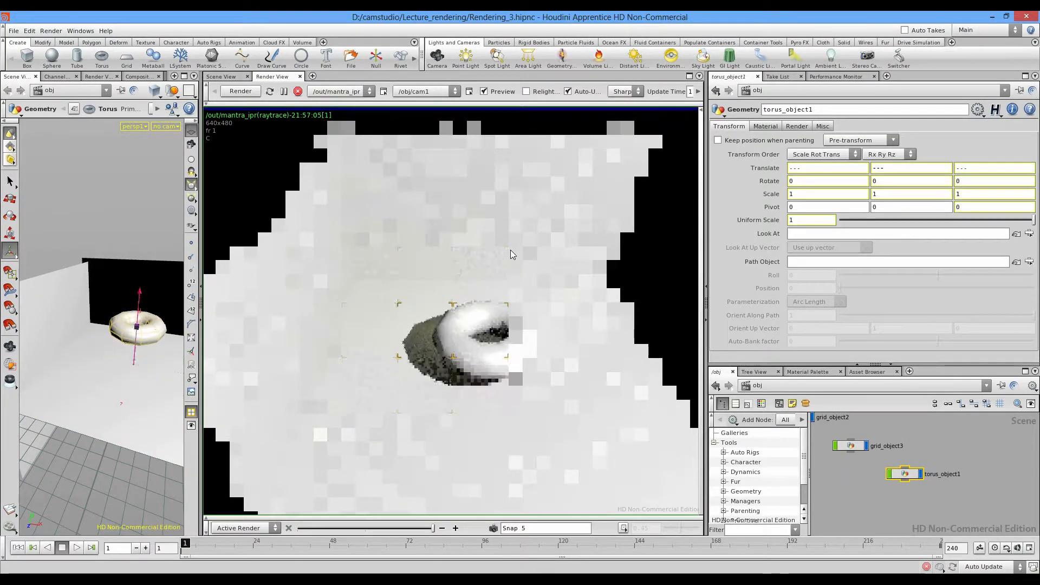
Step: Raise the torus to about 2.38 in Y and rotate it to about 46.7 in X and -23.1 in Z
key(r)
key(e)
key(w)
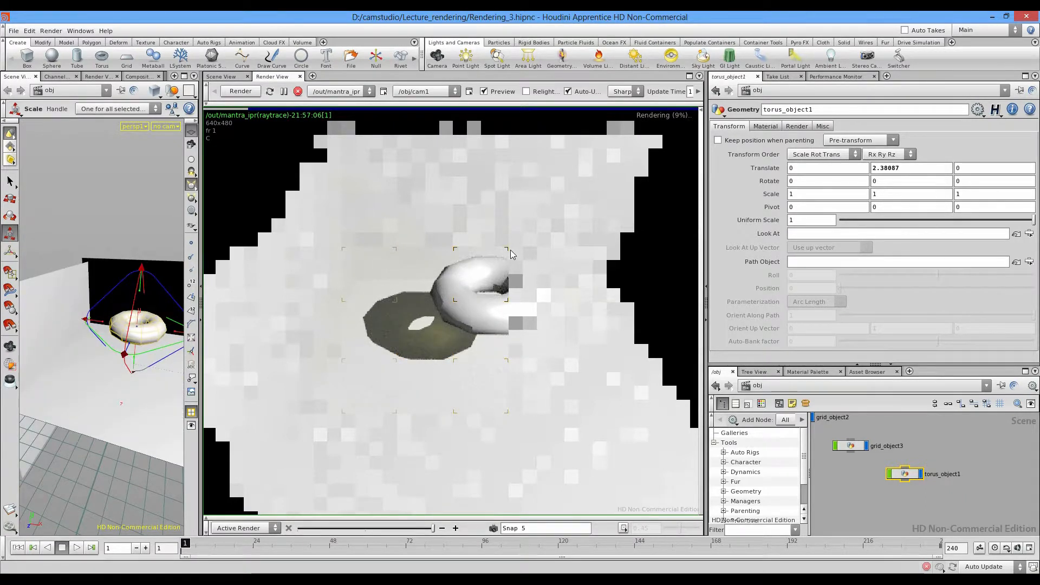
key(r)
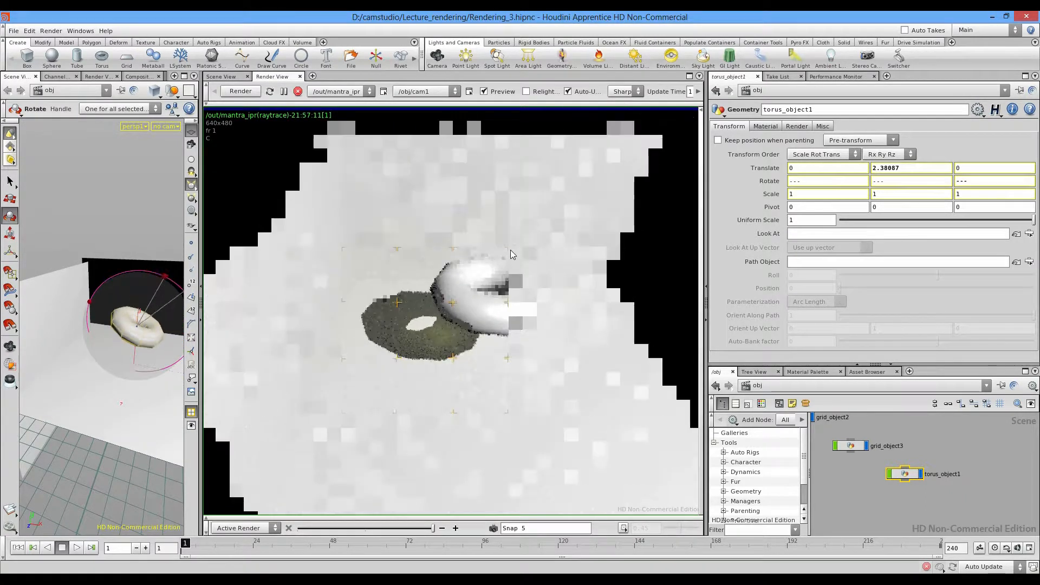
drag(152, 304, 151, 307)
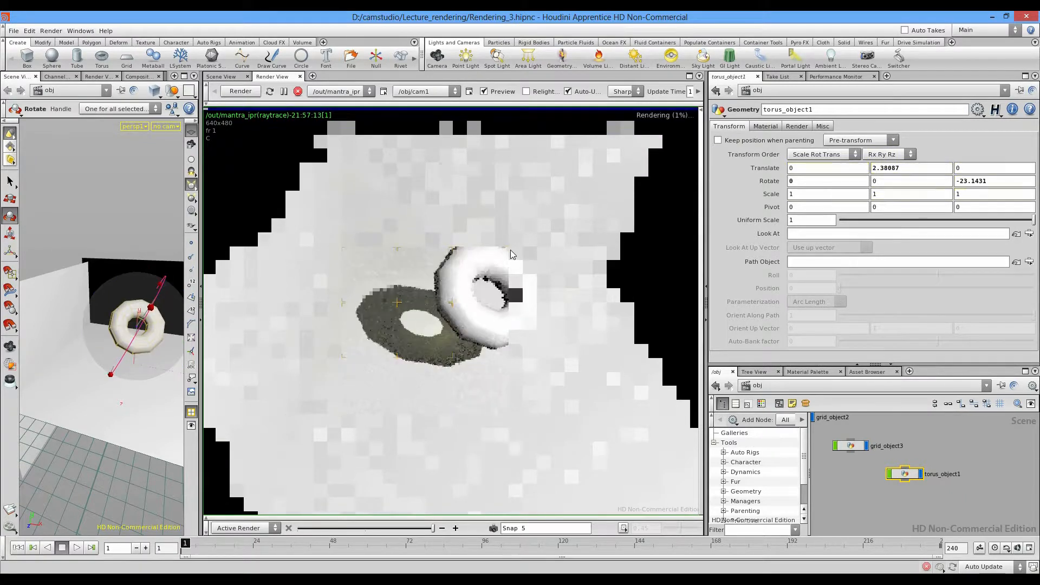
Step: Assign the glass material from the shader network to the torus and return to the object network
click(775, 387)
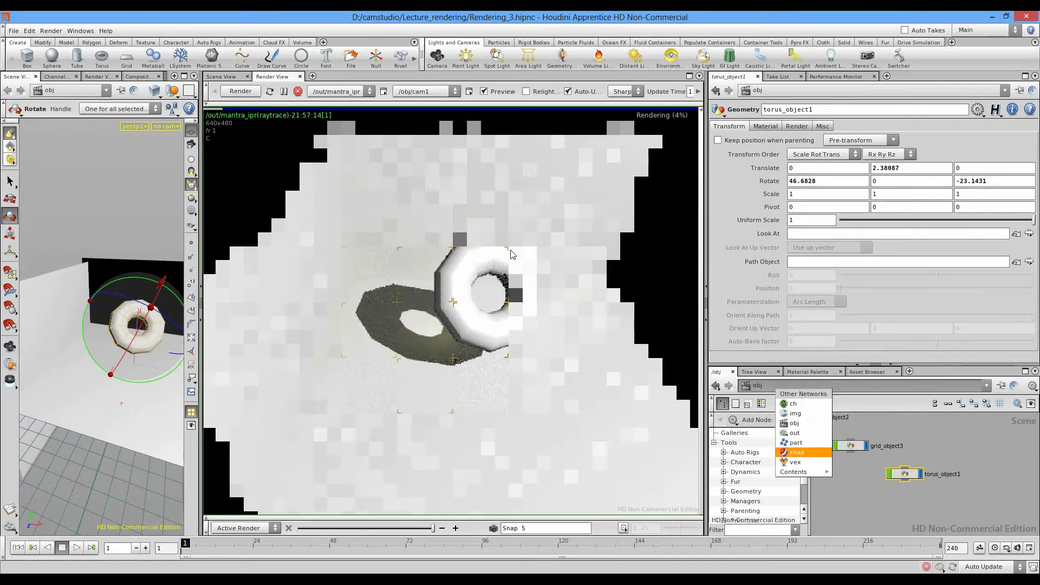
click(796, 452)
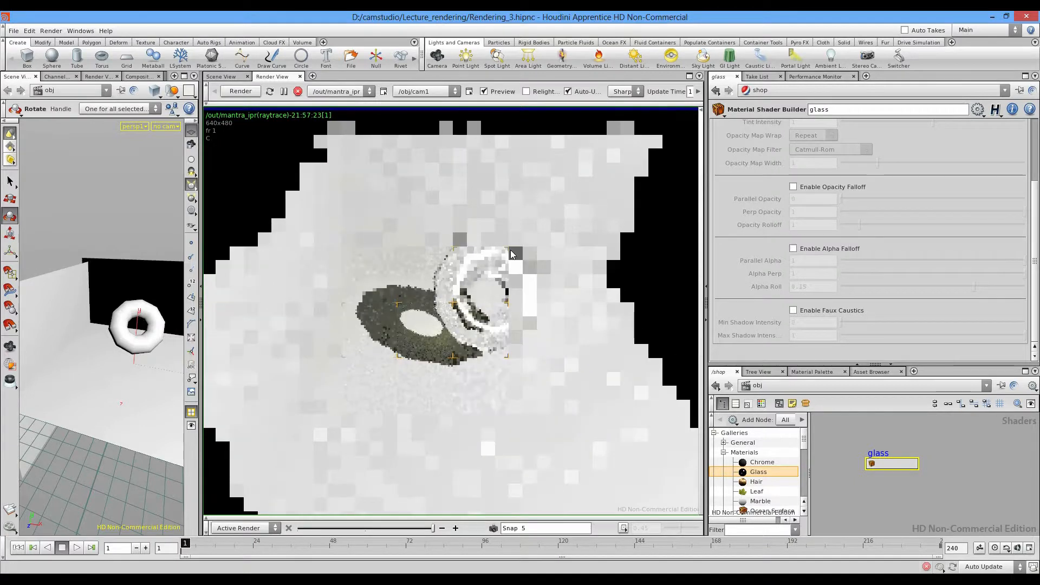
click(814, 385)
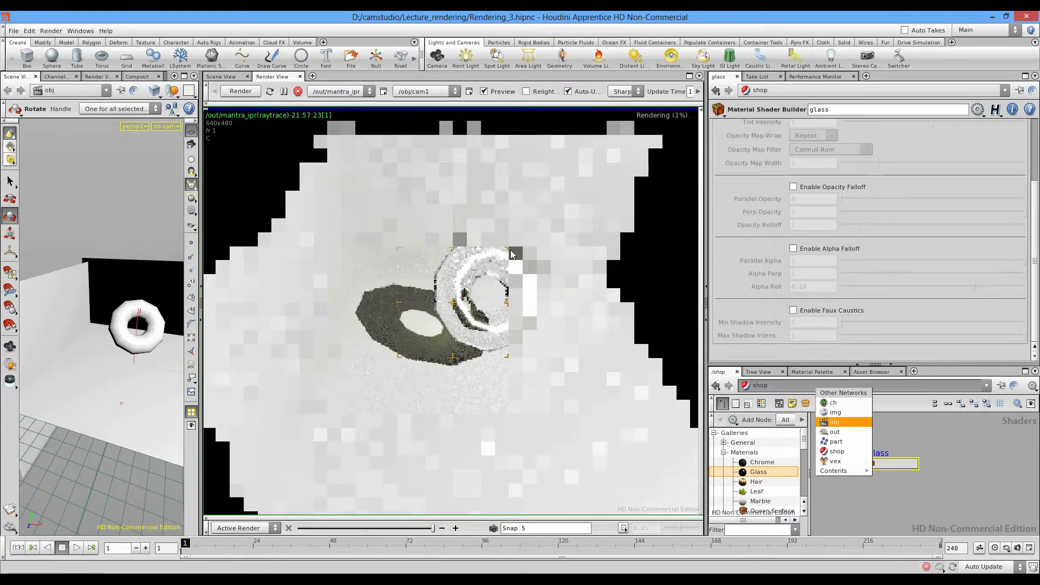
click(833, 423)
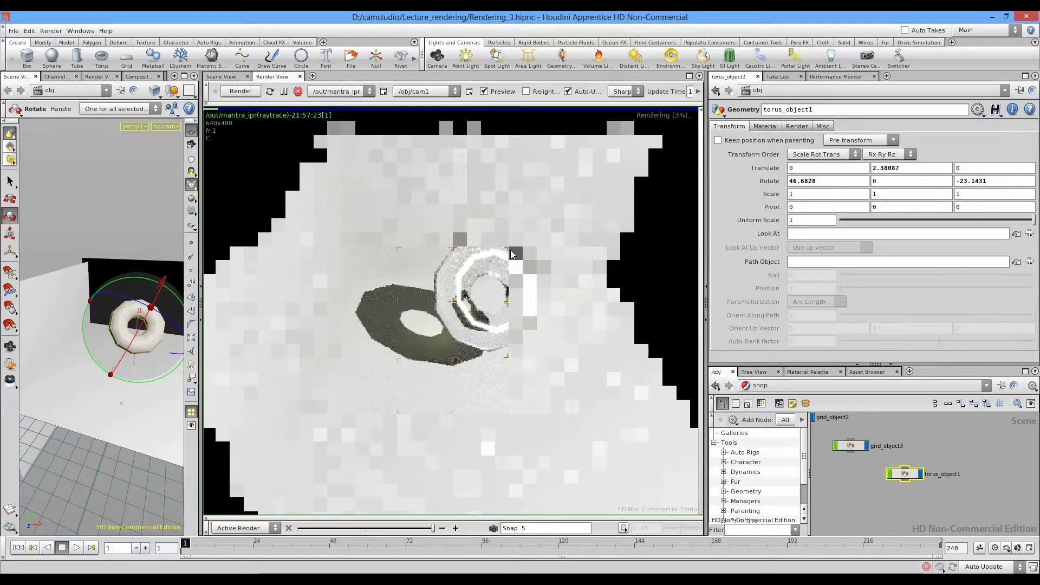
Step: Set the torus geometry's rows and columns to 30 and return to the object level
double_click(905, 474)
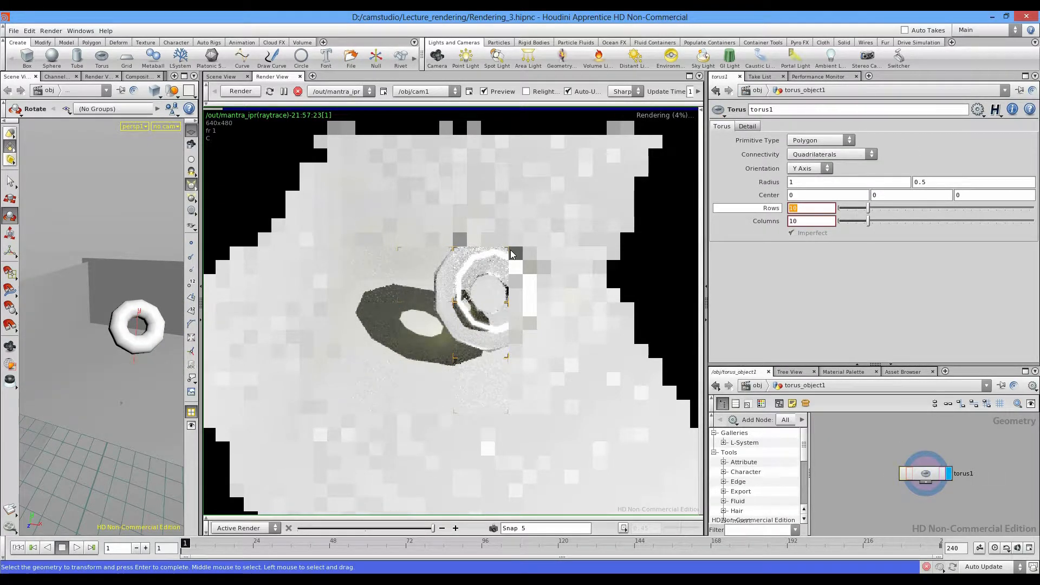
text(30)
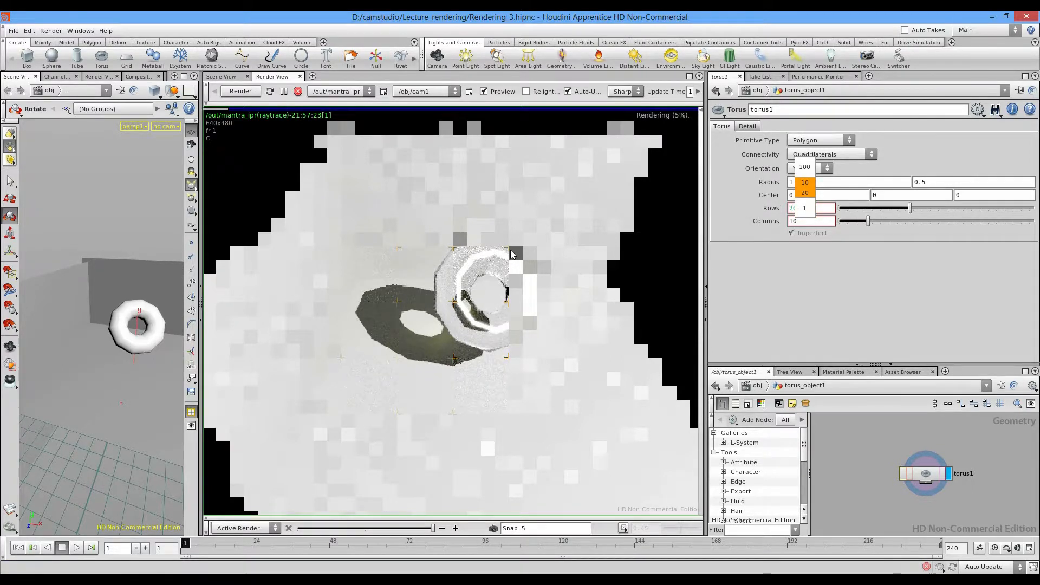
key(Return)
middle_drag(803, 220, 828, 199)
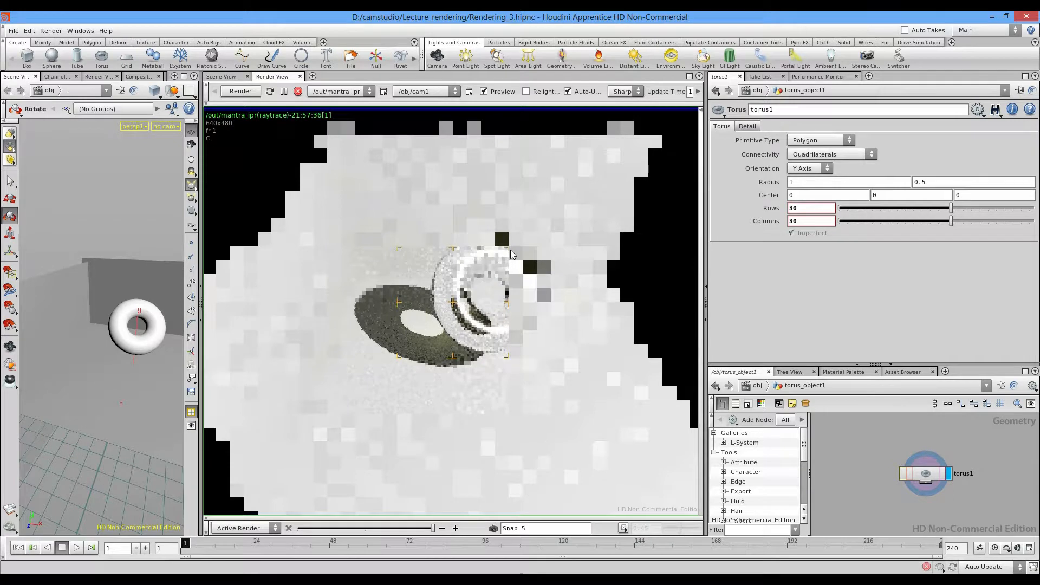
key(u)
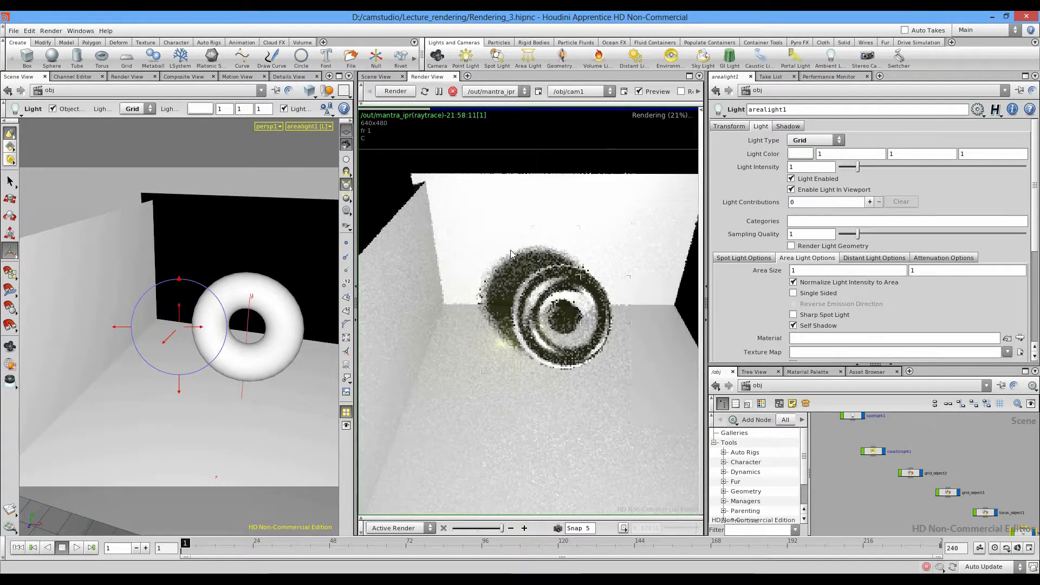
Step: Reposition the area light by looking through it so it shines down on the torus, and check the soft shadow in the render
key(space)
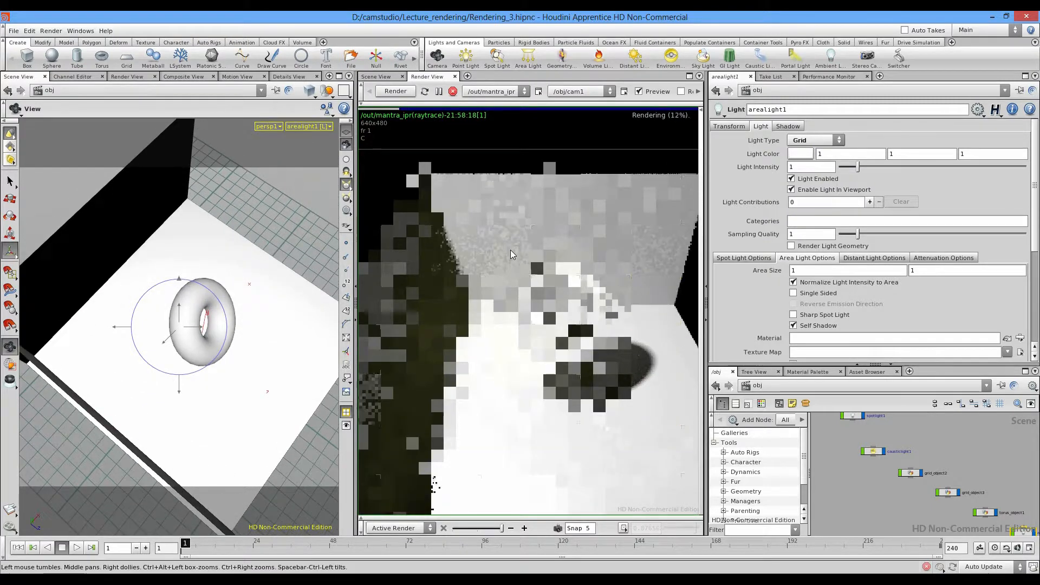
key(space)
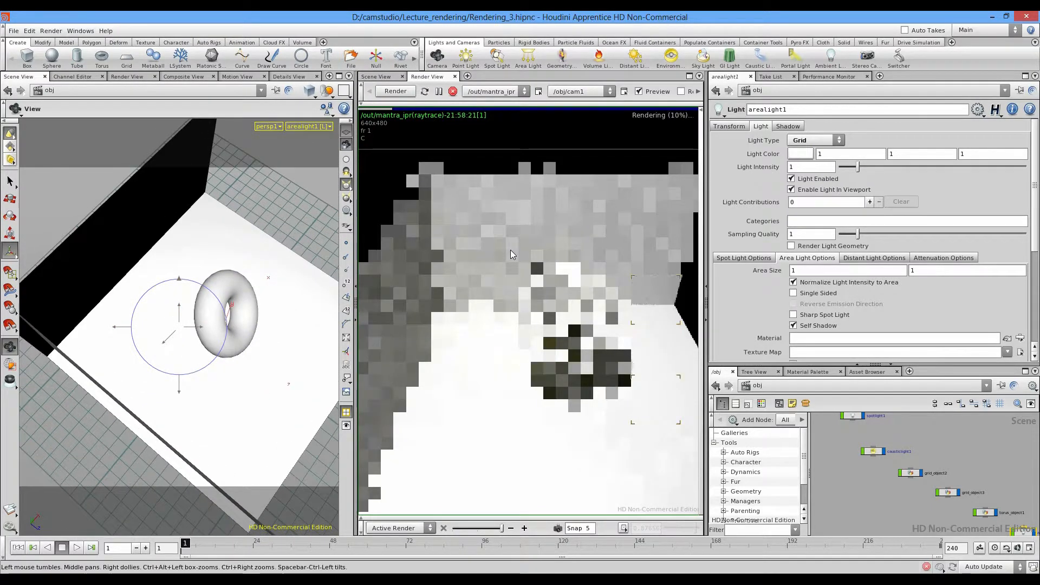
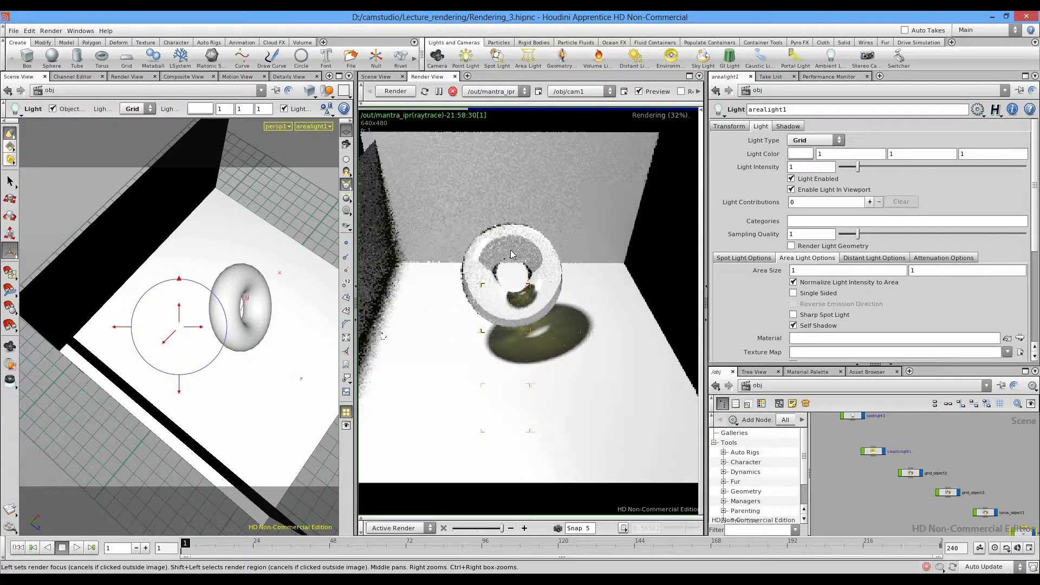
scroll(512, 254, down, 2)
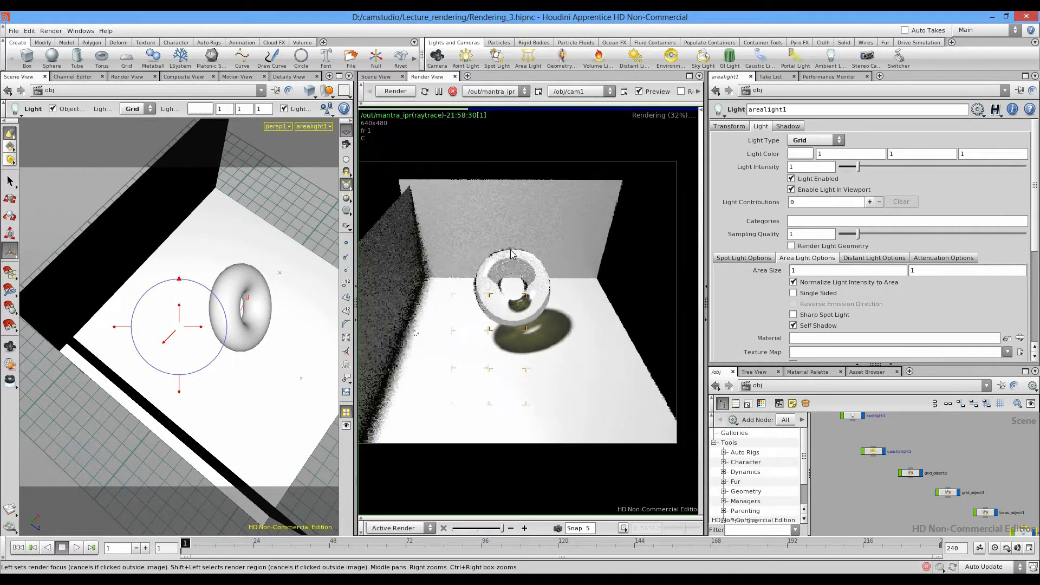
scroll(512, 253, up, 2)
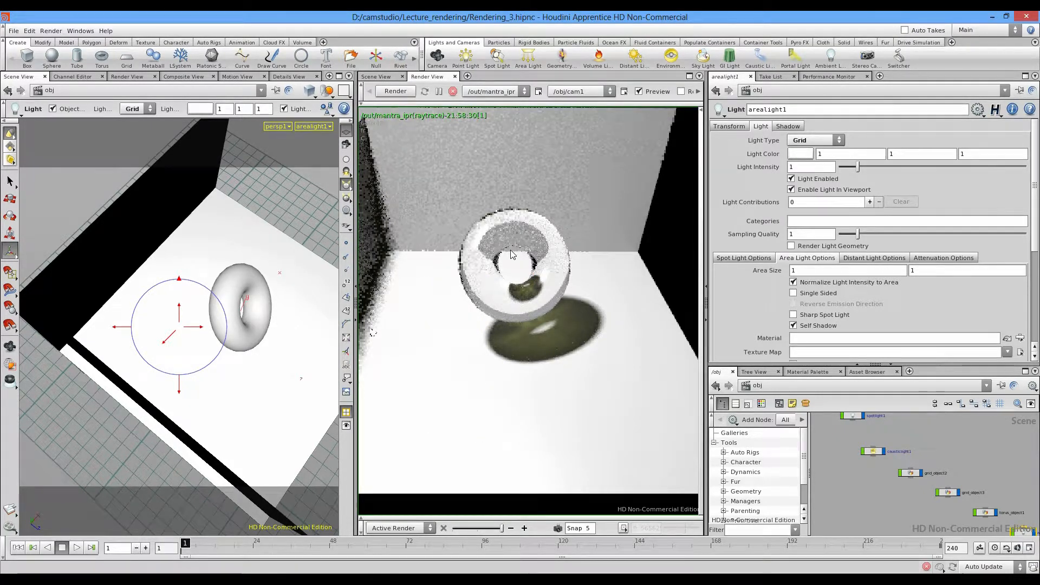
key(Escape)
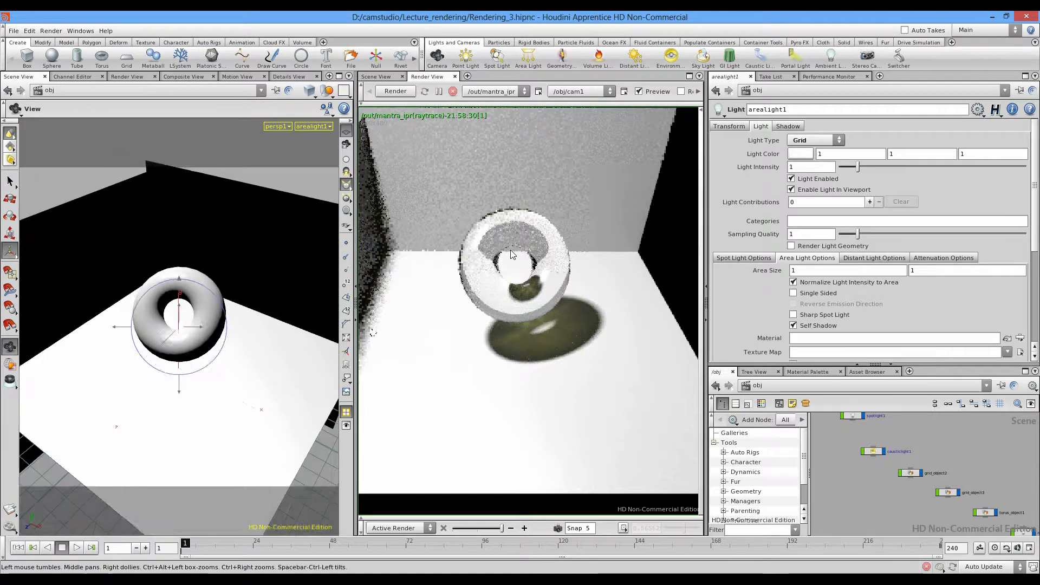
Step: Select the torus and set keyframes on all its rotation channels at frame 1
click(513, 255)
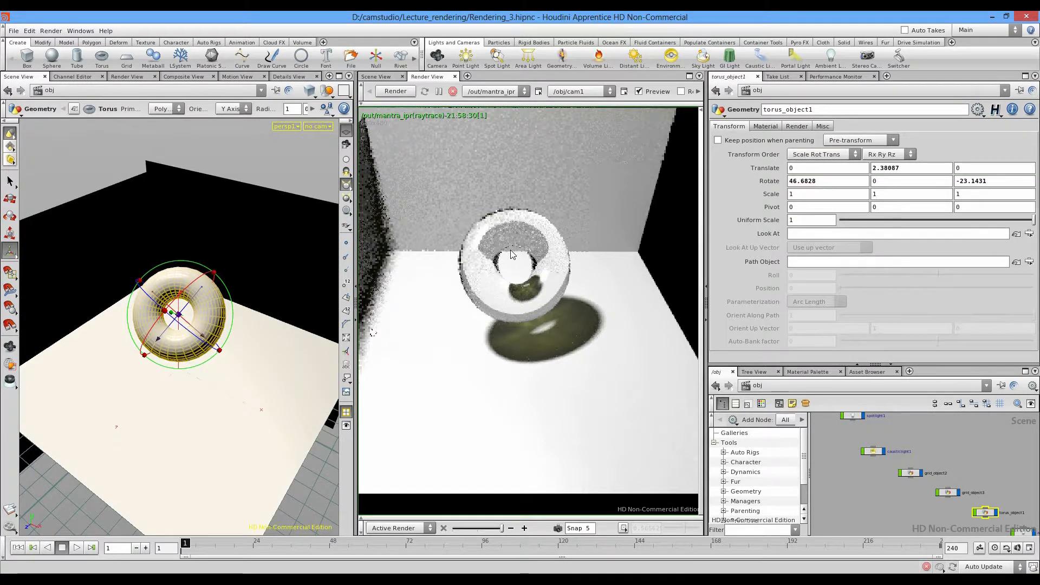
right_click(767, 182)
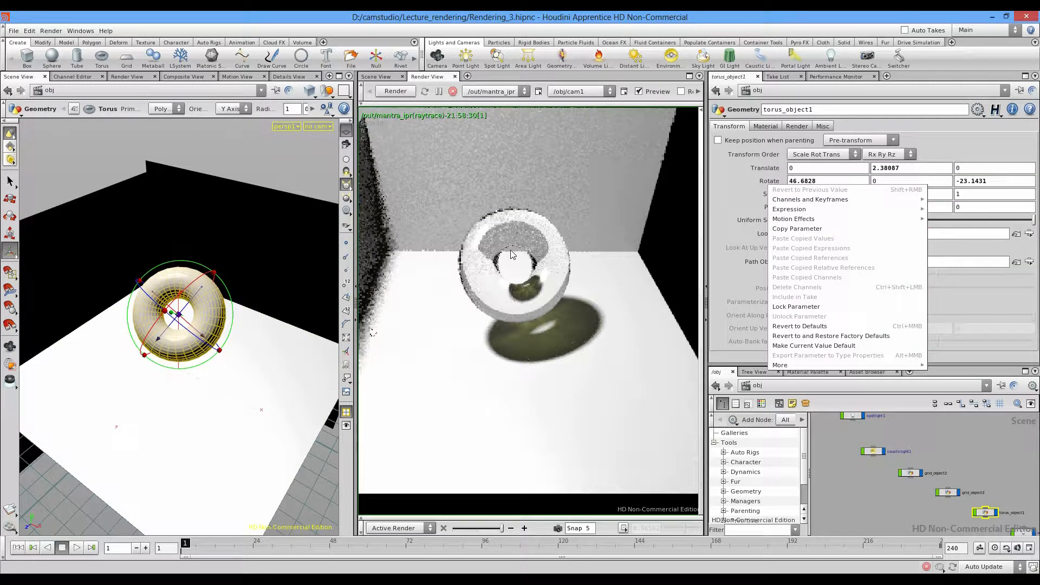
mouse_move(789, 209)
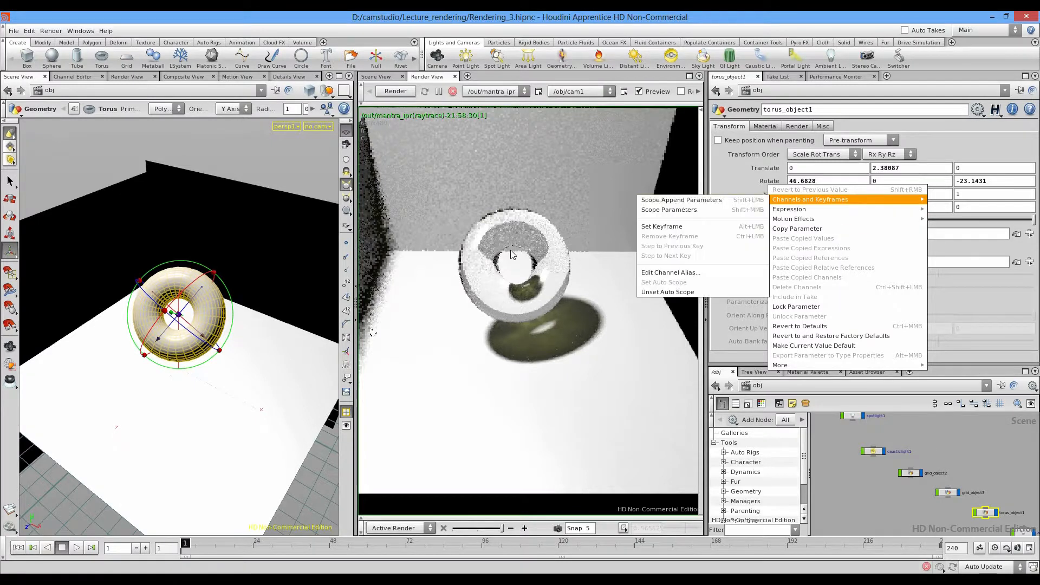
click(702, 225)
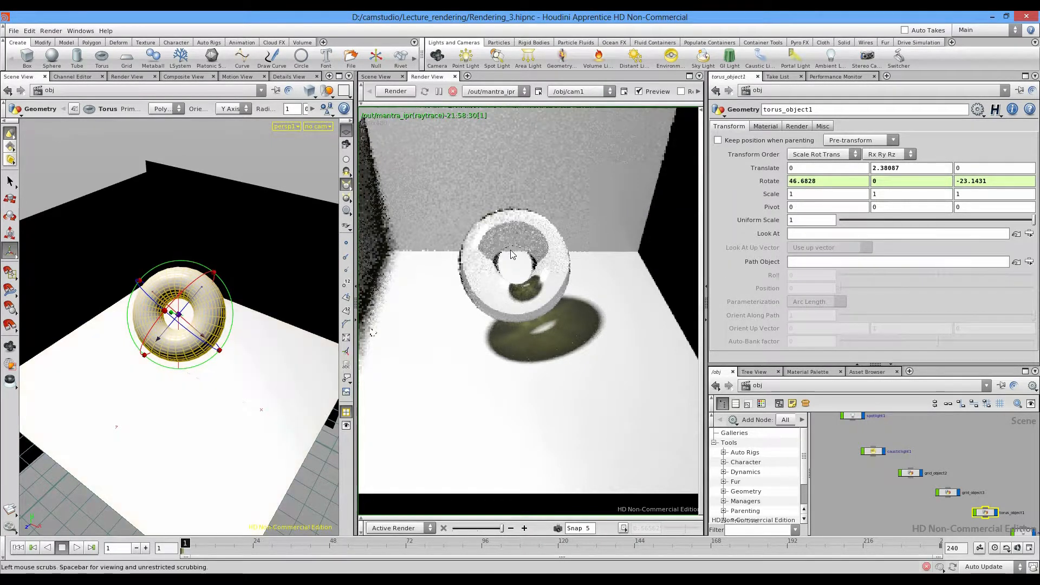
Step: Shorten the playback range to end at frame 28, and at frame 6 tumble the torus and raise it to about 3.02 in Y
drag(937, 556, 263, 556)
click(316, 546)
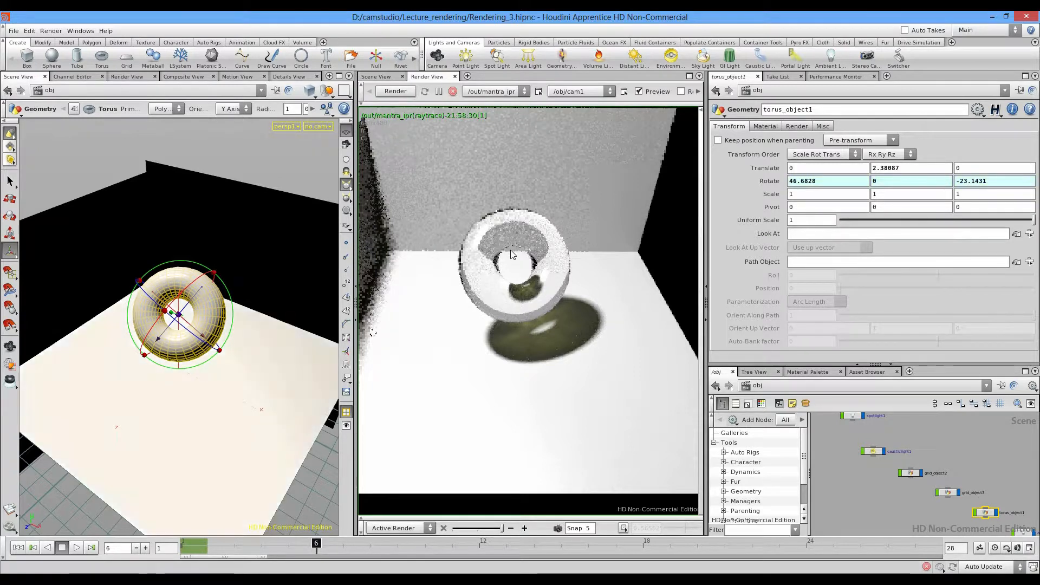
drag(165, 311, 137, 281)
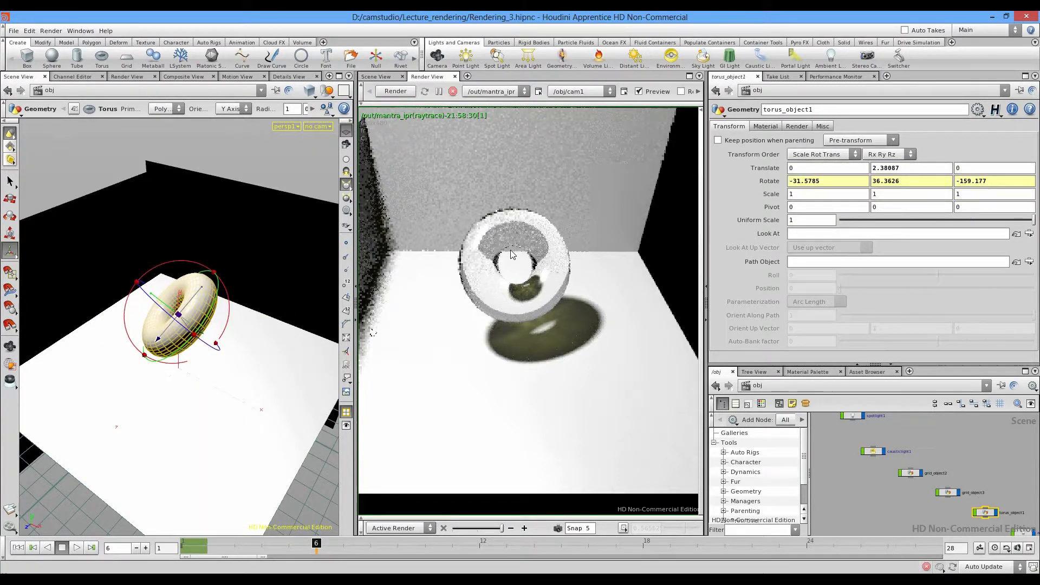
drag(178, 314, 198, 290)
key(e)
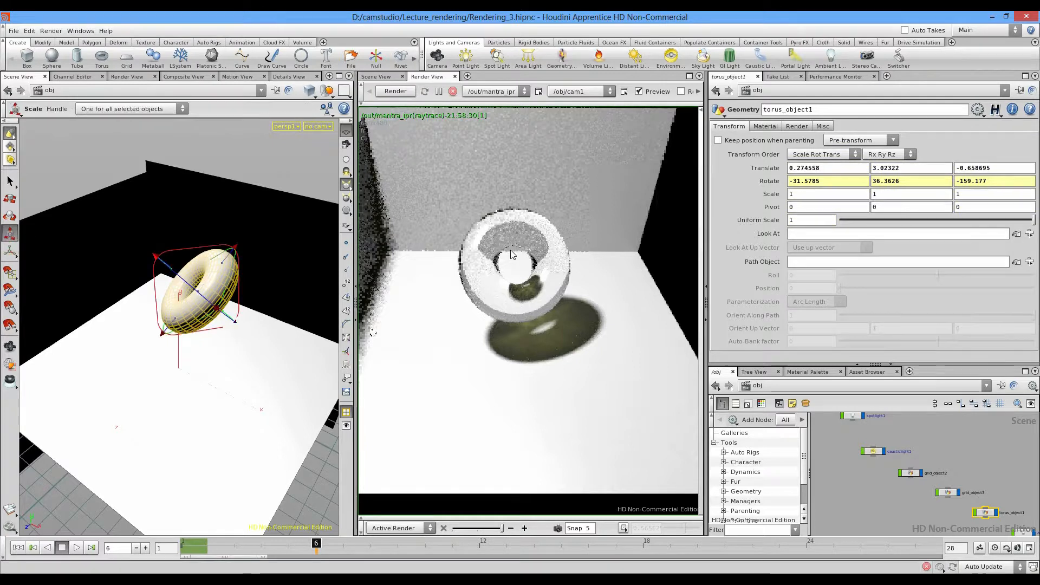
Step: Rotate the torus about X to about 48.8 and set keyframes on all its rotation channels at frame 6
key(w)
key(r)
mouse_move(233, 248)
mouse_down()
mouse_move(242, 315)
mouse_move(273, 287)
mouse_move(271, 316)
mouse_up()
key(w)
key(space)
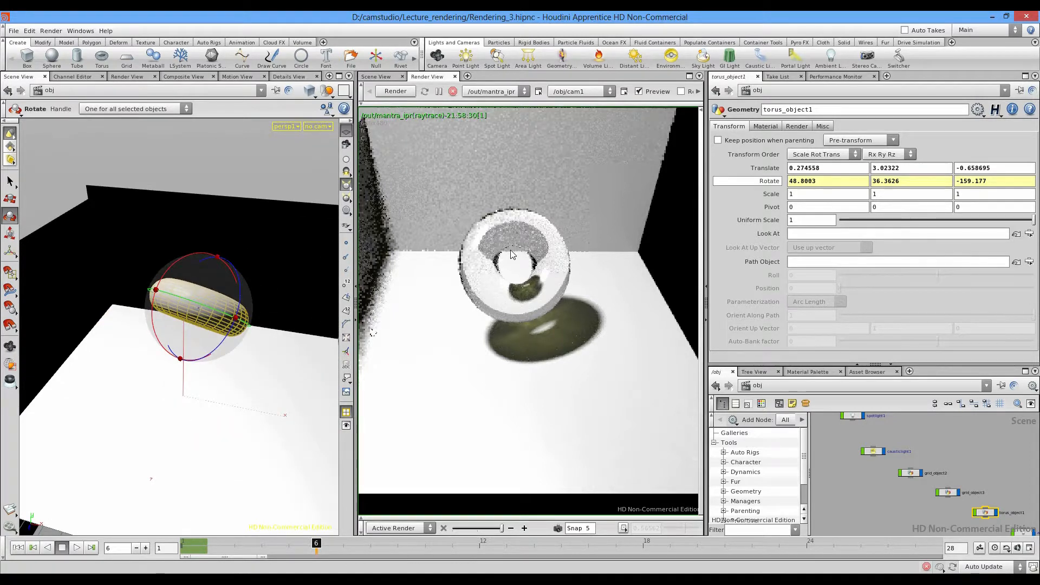
right_click(776, 182)
mouse_move(812, 196)
click(712, 222)
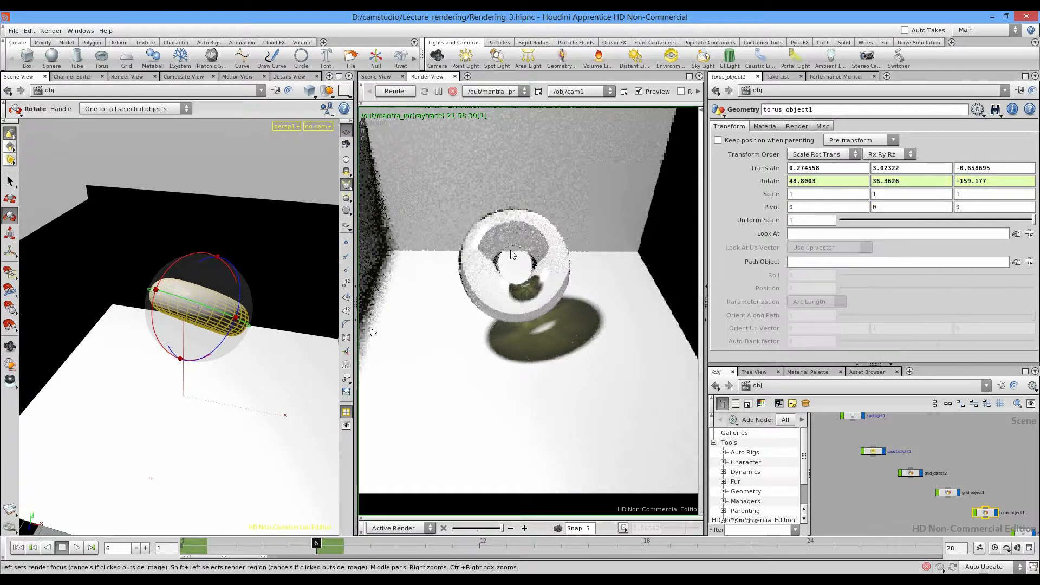
Step: Look through cam1 and render the rotated torus at frame 2, followed by frame 6
mouse_move(316, 546)
mouse_down()
mouse_move(182, 546)
mouse_move(317, 545)
mouse_move(182, 546)
mouse_move(207, 546)
mouse_up()
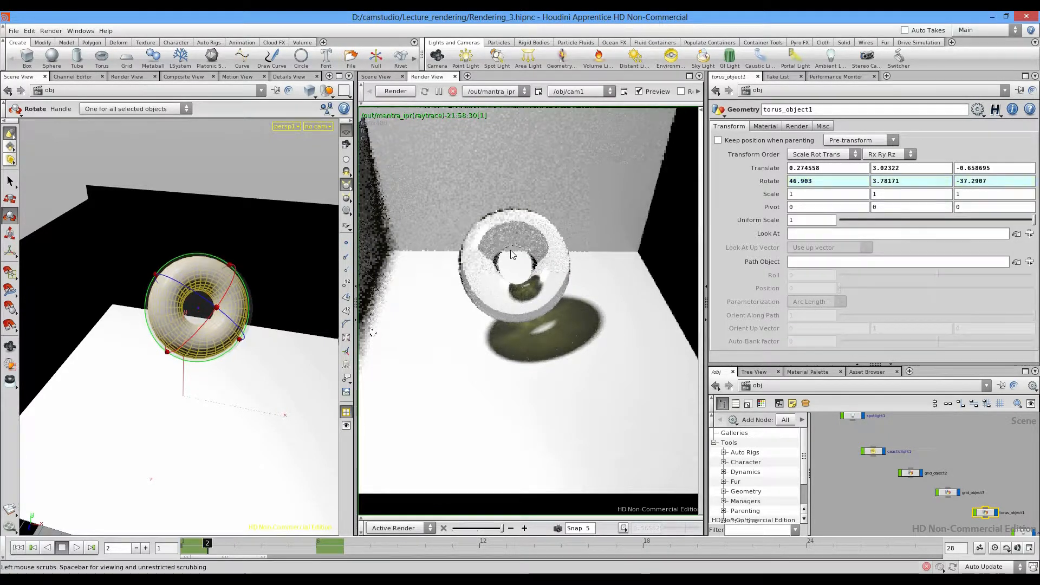
click(318, 126)
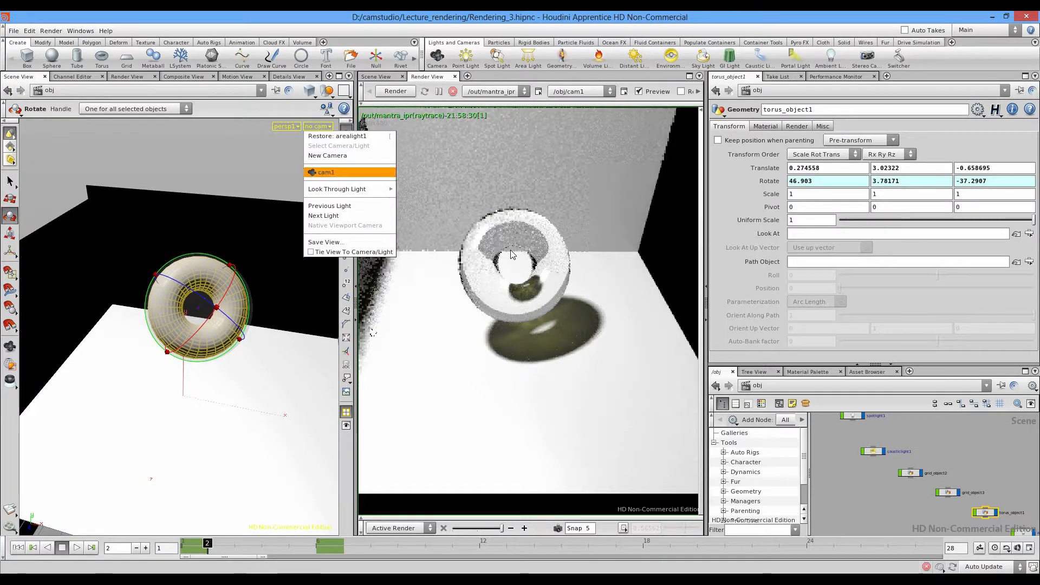
click(325, 172)
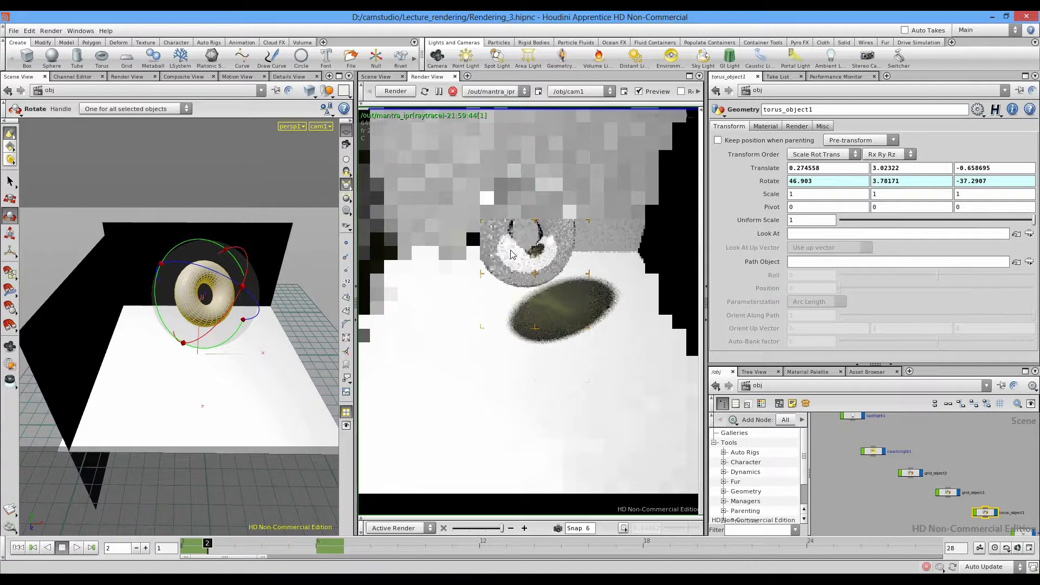
key(ctrl+Right)
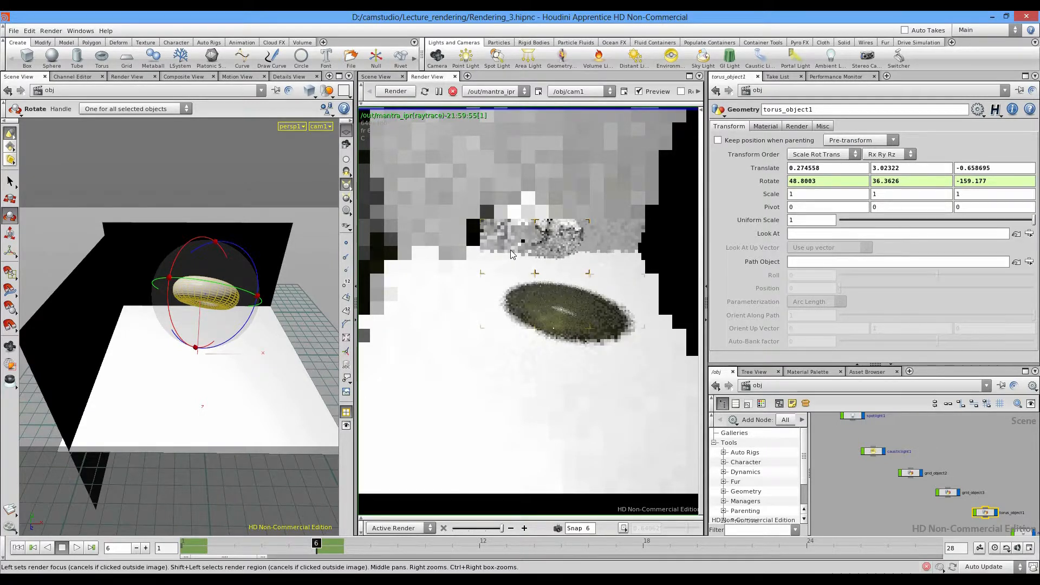
Step: Flip between the render snapshots to compare the torus's caustics and shadow at the two frames
key(Left)
key(Right)
key(Left)
key(Right)
key(Left)
key(Right)
key(Left)
key(Right)
key(Left)
key(Right)
key(Left)
key(Right)
key(Left)
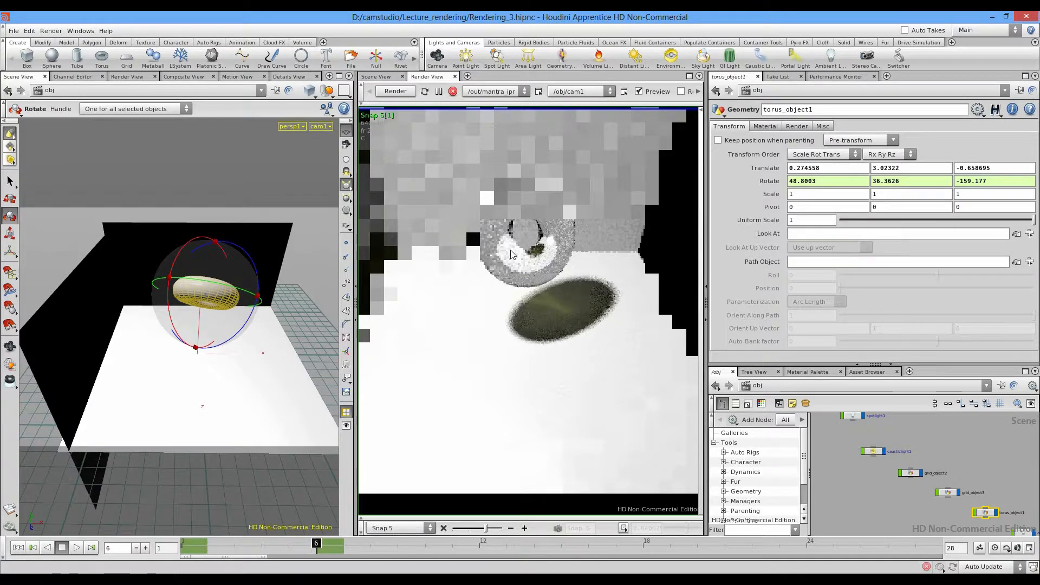
Step: Select causticlight1 and inspect its photon map options
key(ctrl+z)
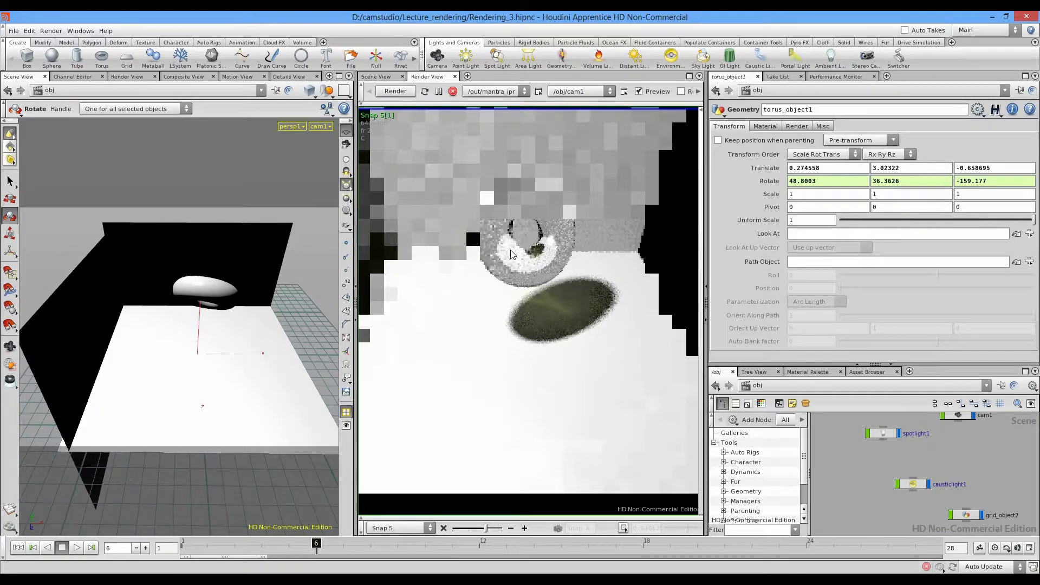
key(ctrl+z)
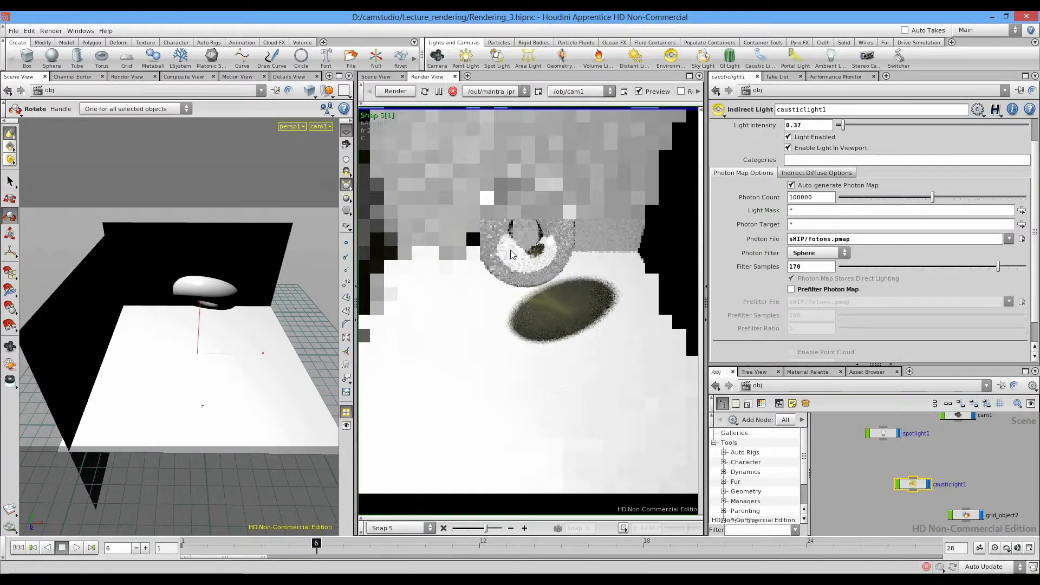
key(ctrl+z)
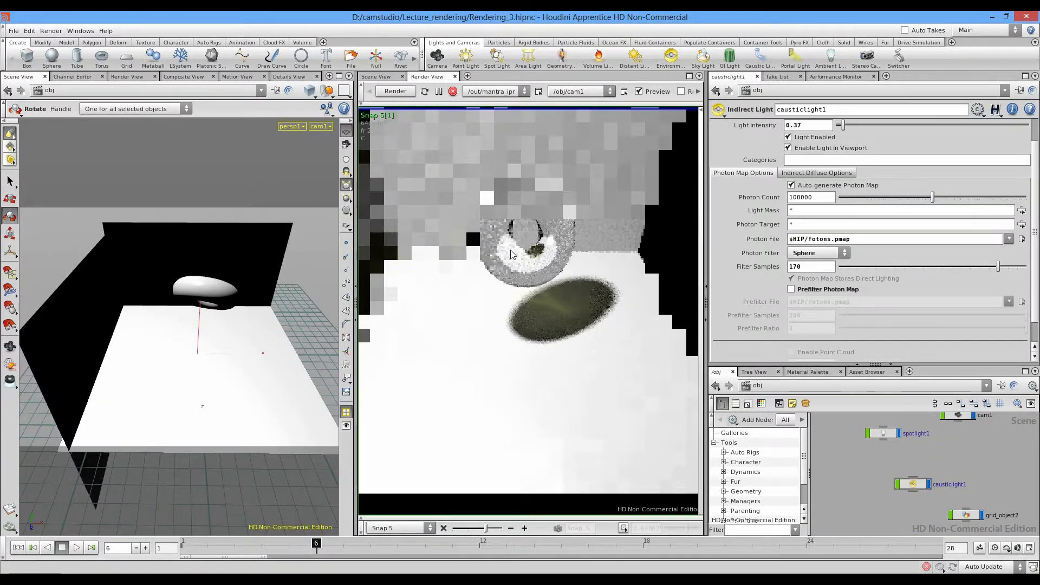
Step: Add a second Mantra render node in the out network and place it below mantra_ipr
click(802, 385)
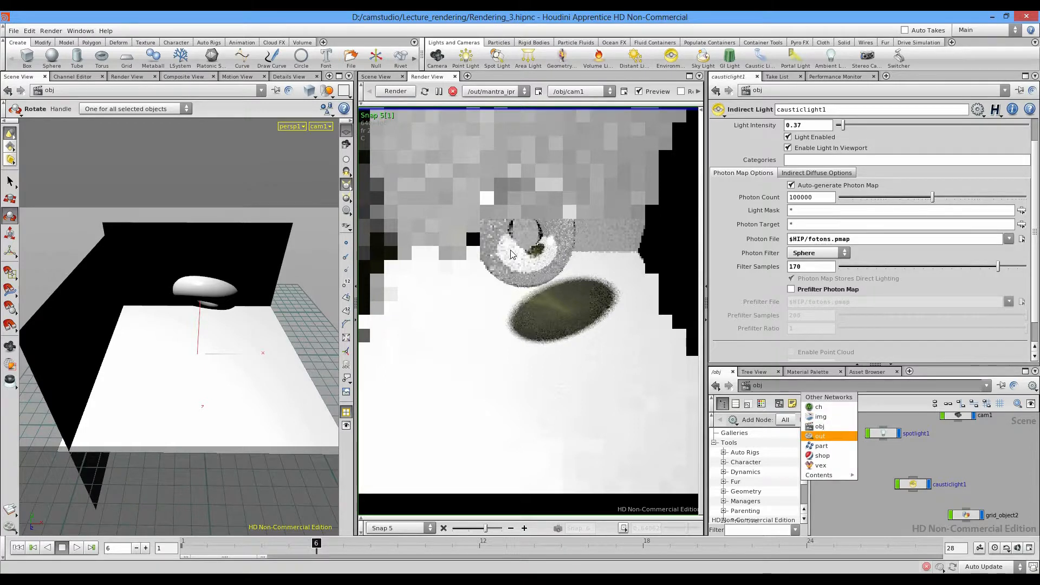
click(820, 436)
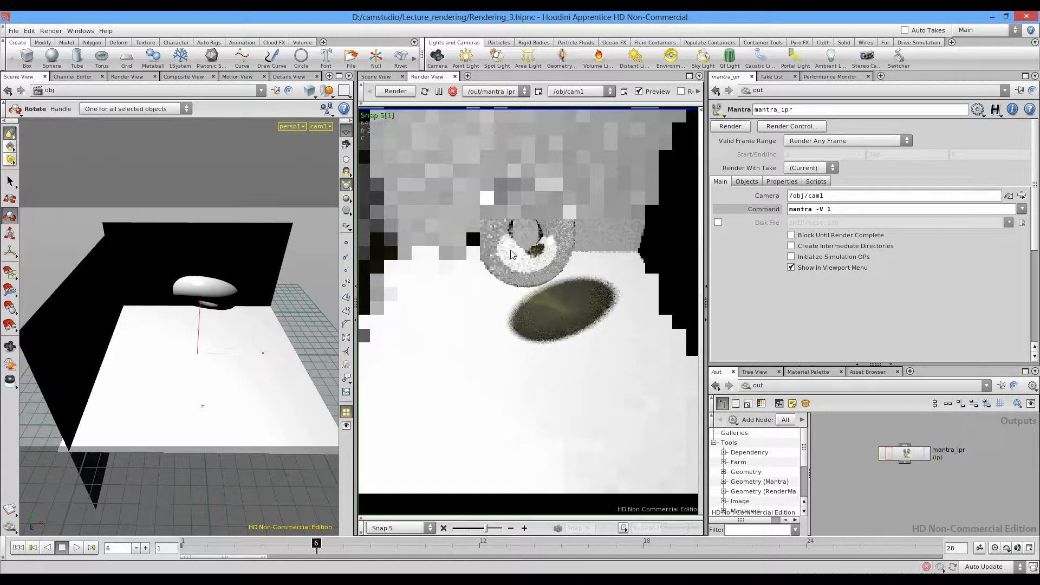
key(Tab)
text(Mantra)
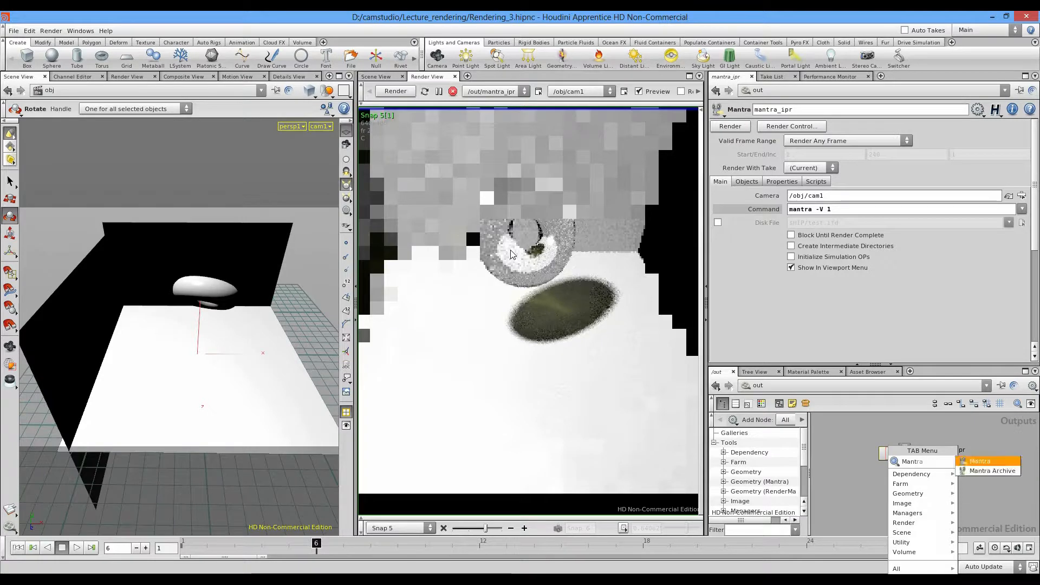
key(Return)
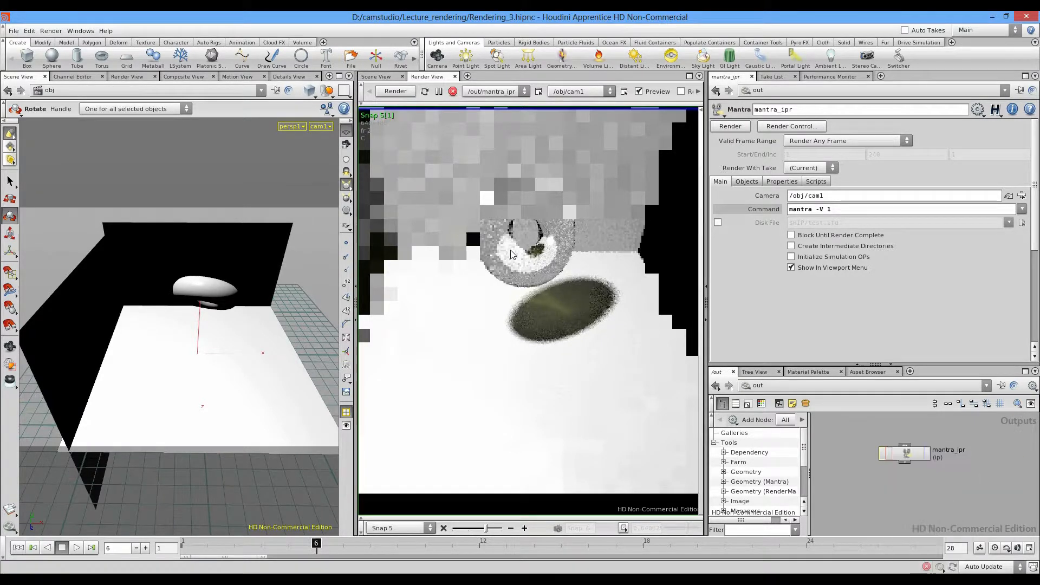
click(913, 495)
drag(913, 495, 848, 488)
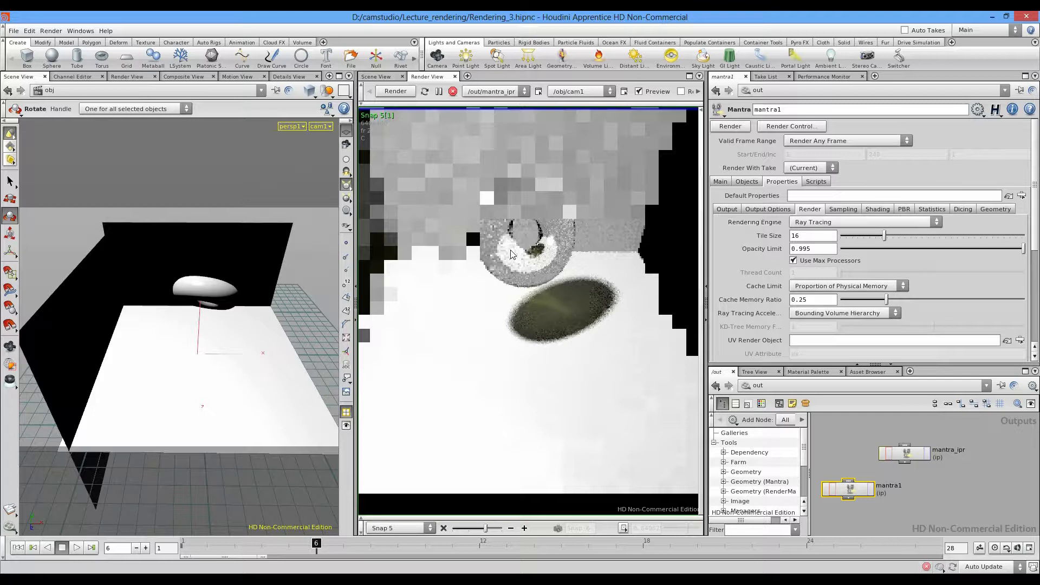
Step: Set the new Mantra node's rendering engine to Photon Map Generation and its valid frame range to frames 1 to 6
click(864, 222)
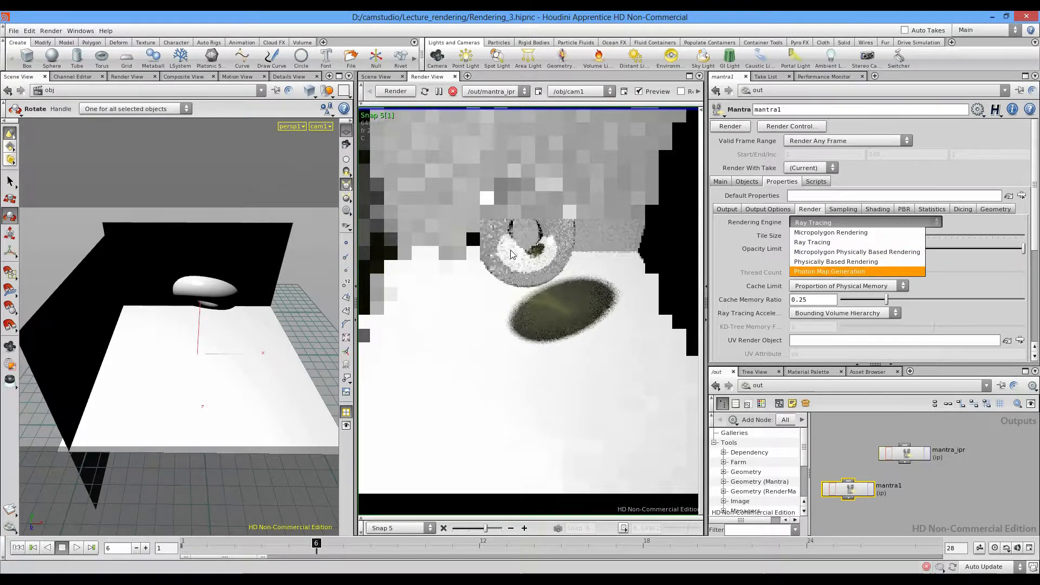
click(830, 272)
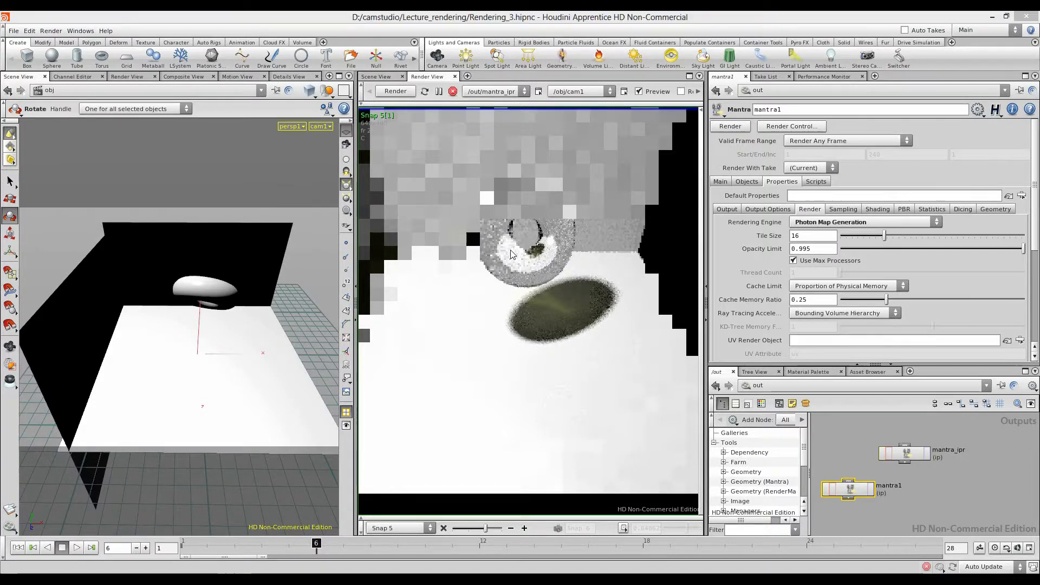
click(791, 125)
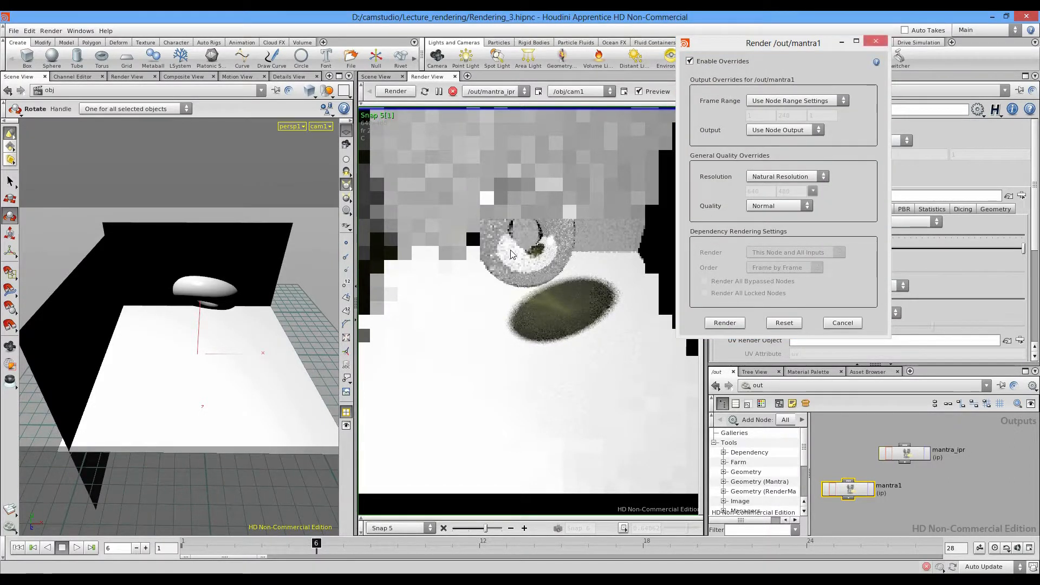
click(875, 42)
click(847, 141)
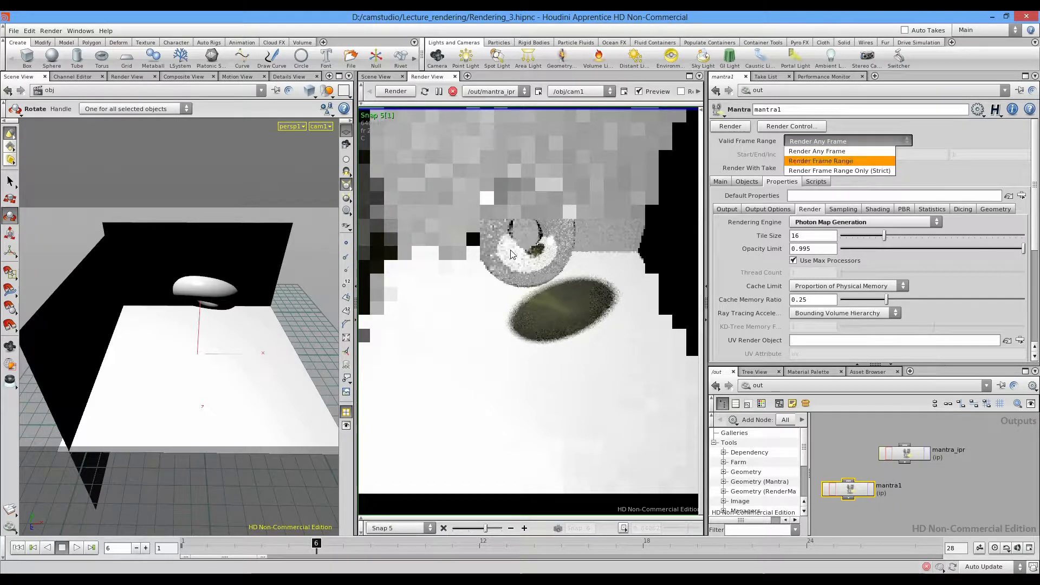
click(829, 154)
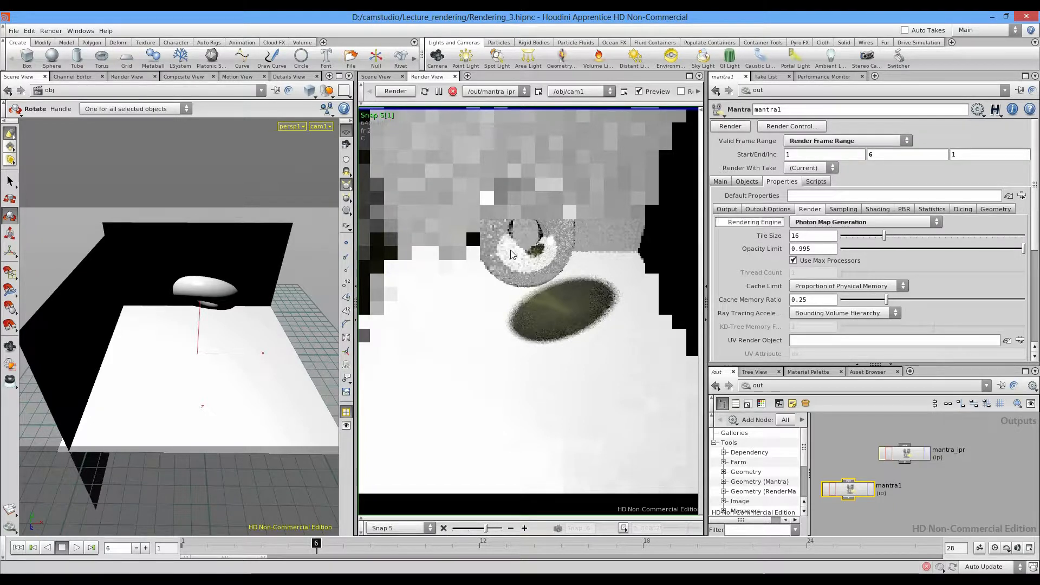
click(767, 209)
click(726, 209)
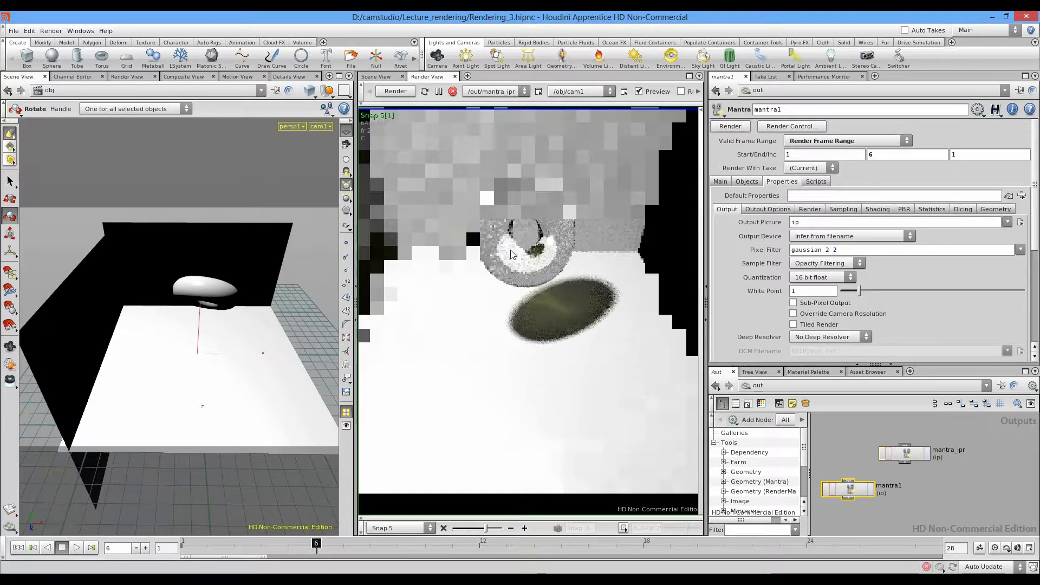
click(810, 209)
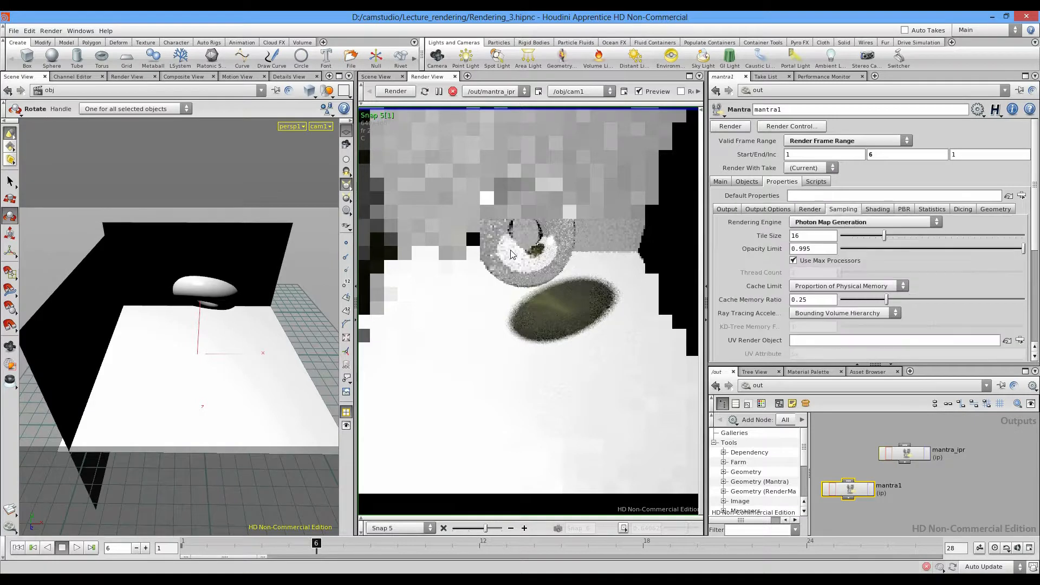
click(842, 209)
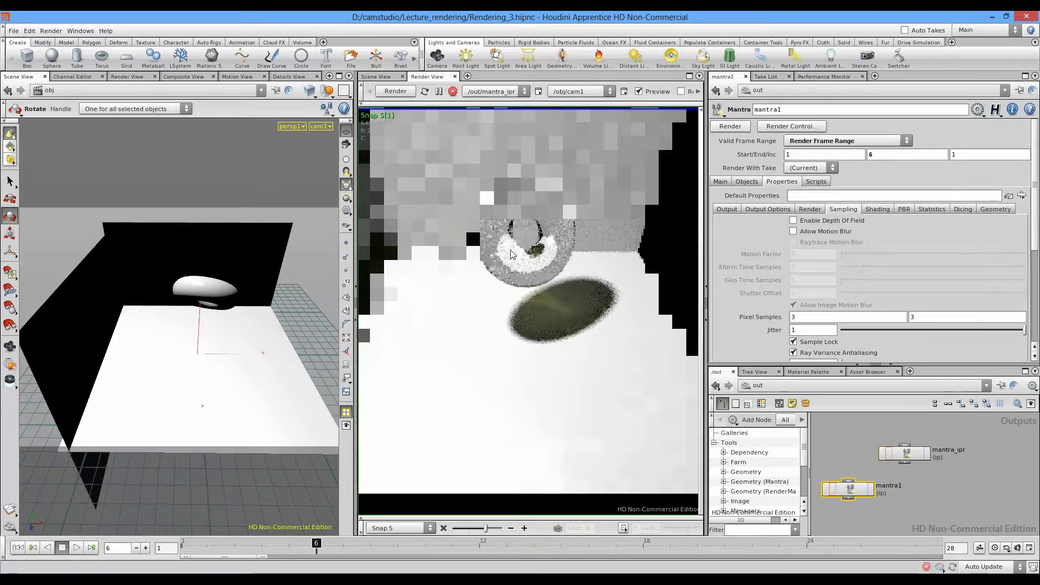
click(730, 126)
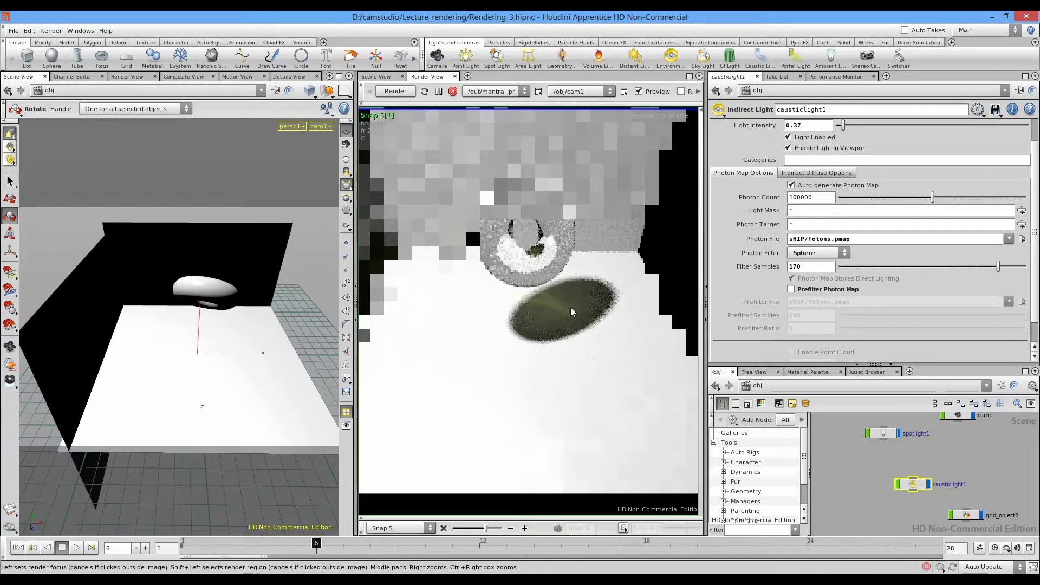
Step: Return to the object network and make causticlight1's photon file frame-dependent as $HIP/fotons_$F4.pmap
click(795, 385)
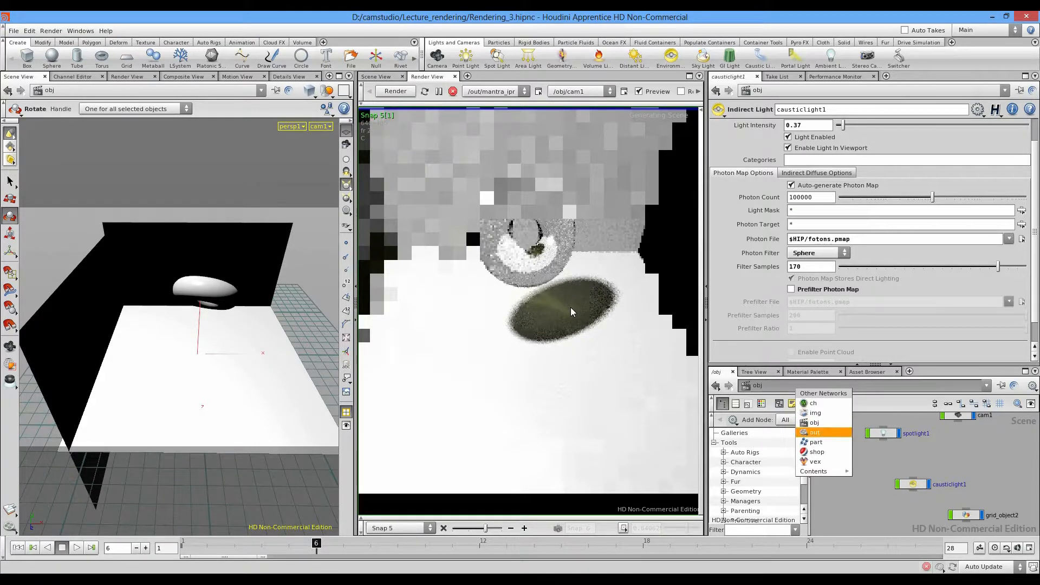
click(823, 433)
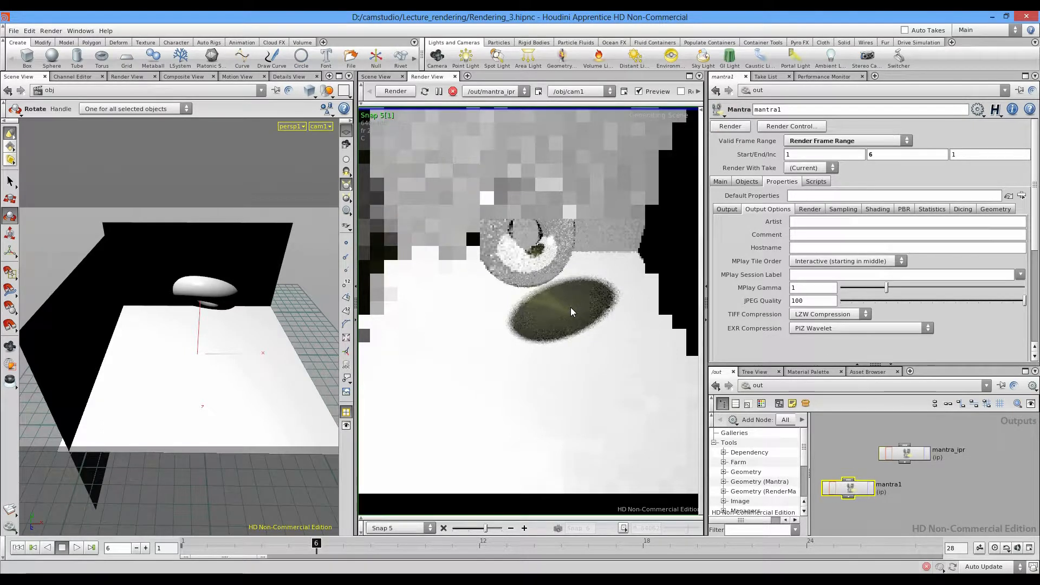
click(787, 385)
click(809, 422)
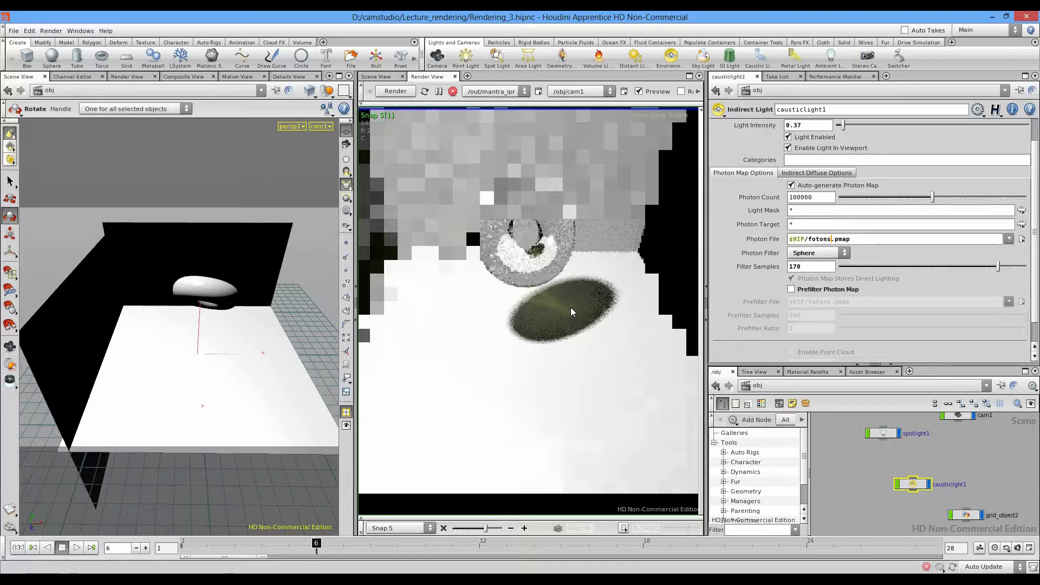
text(_)
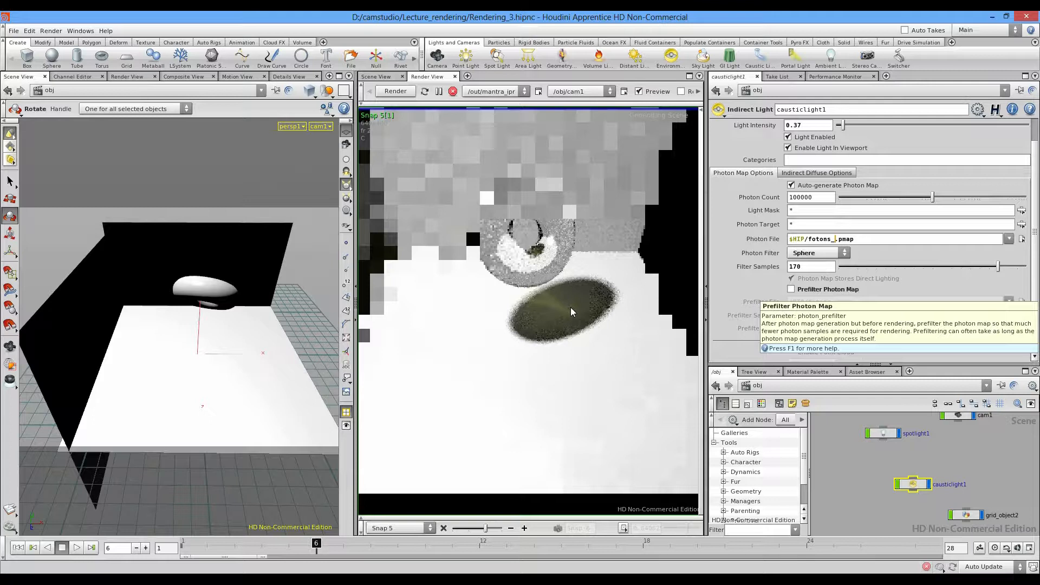
text($F4)
key(shift+Left)
key(shift+Left)
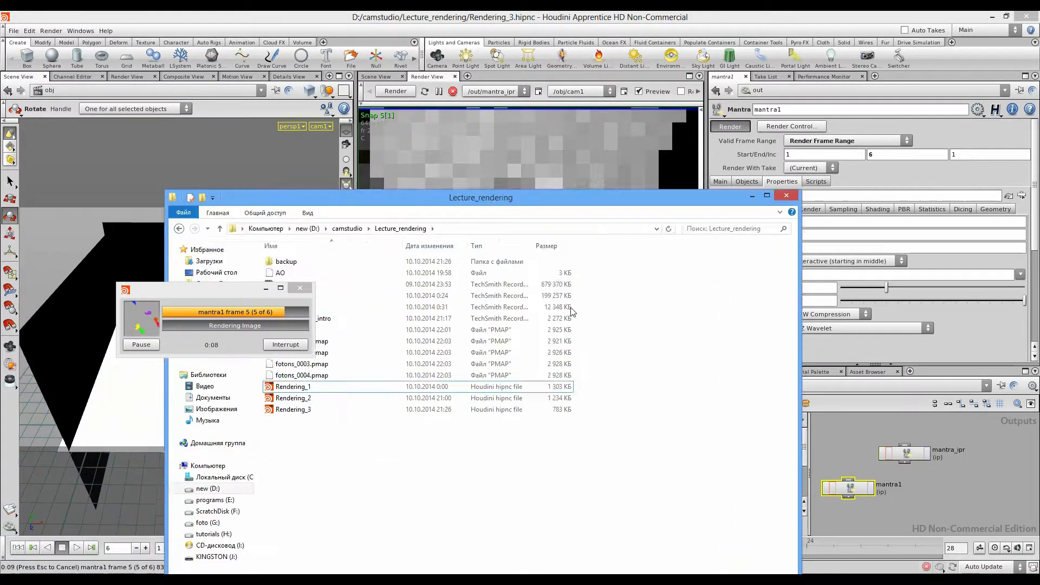
Step: In the Lecture_rendering folder window, check the generated photon map sequence fotons_0001.pmap to fotons_0006.pmap
drag(479, 197, 753, 120)
click(574, 263)
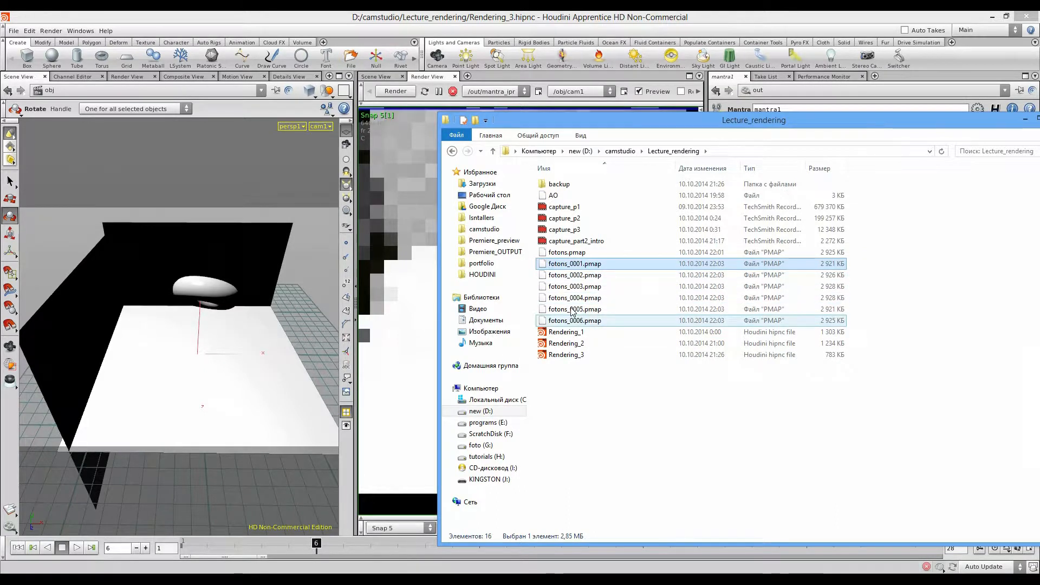
shift+click(574, 320)
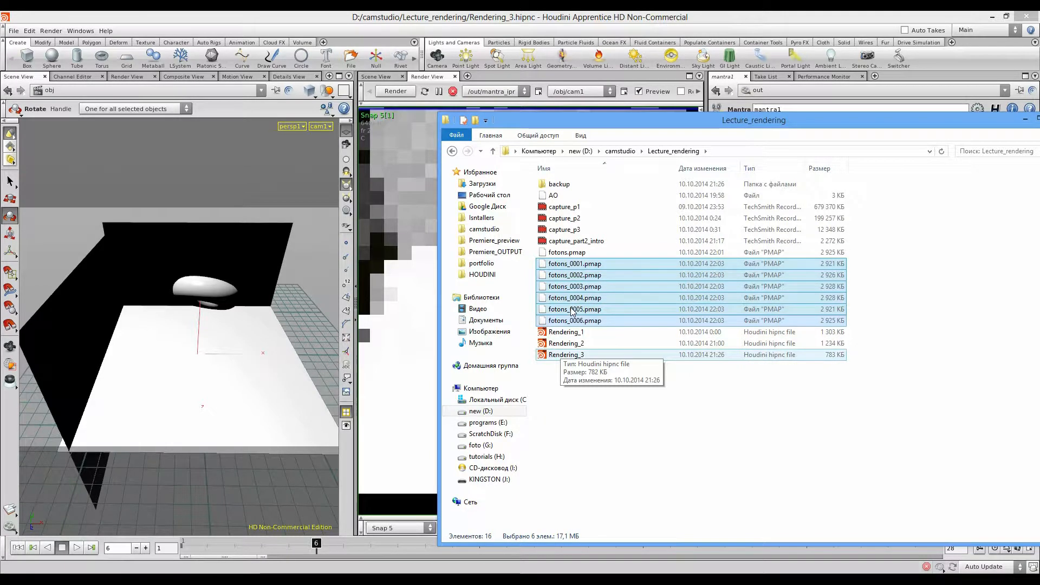
click(566, 354)
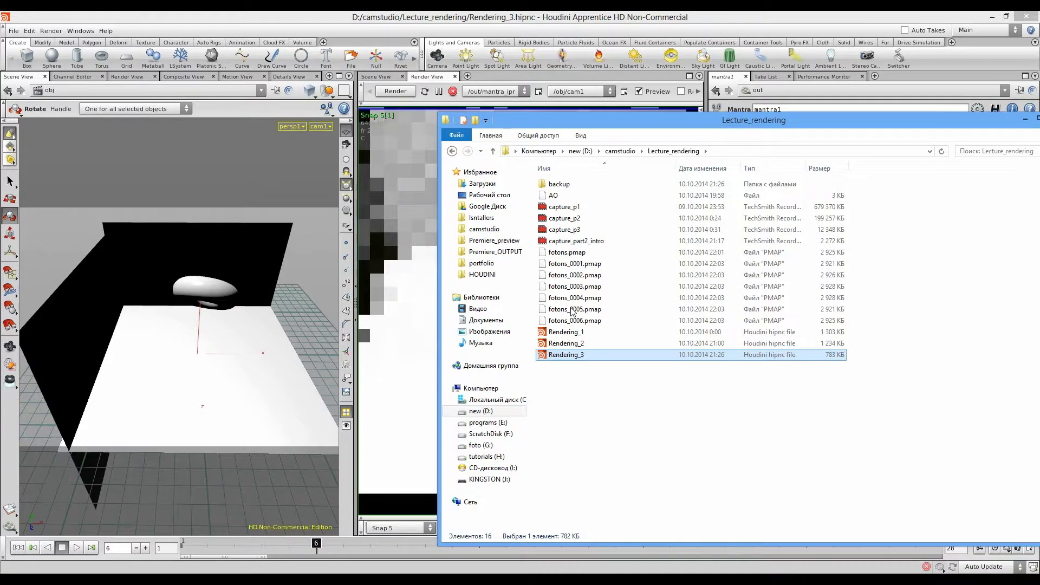
Step: Switch from the photon file folder to the obj network and create a Geometry object there
drag(754, 120, 413, 175)
click(685, 172)
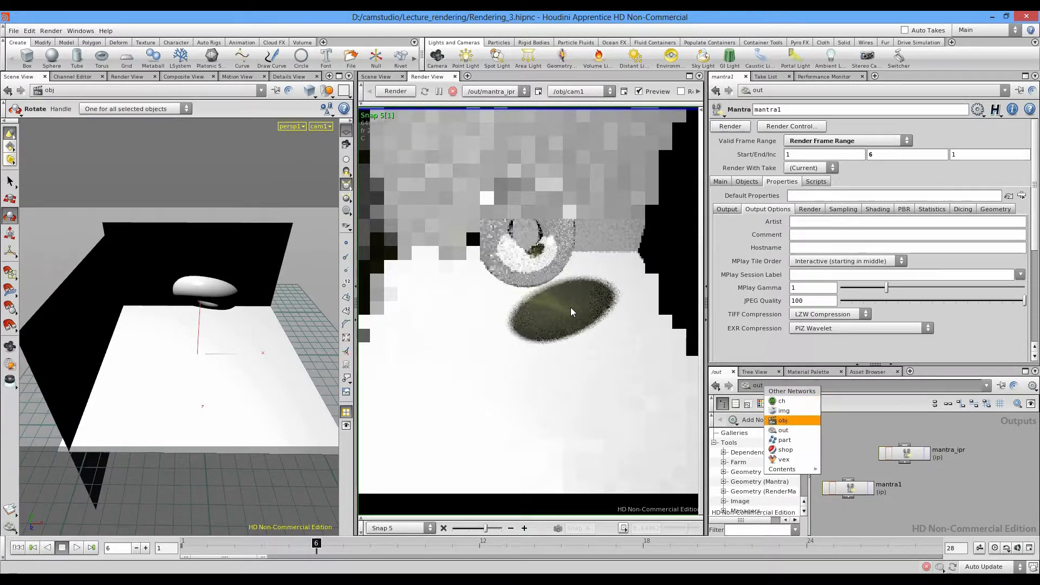
key(Tab)
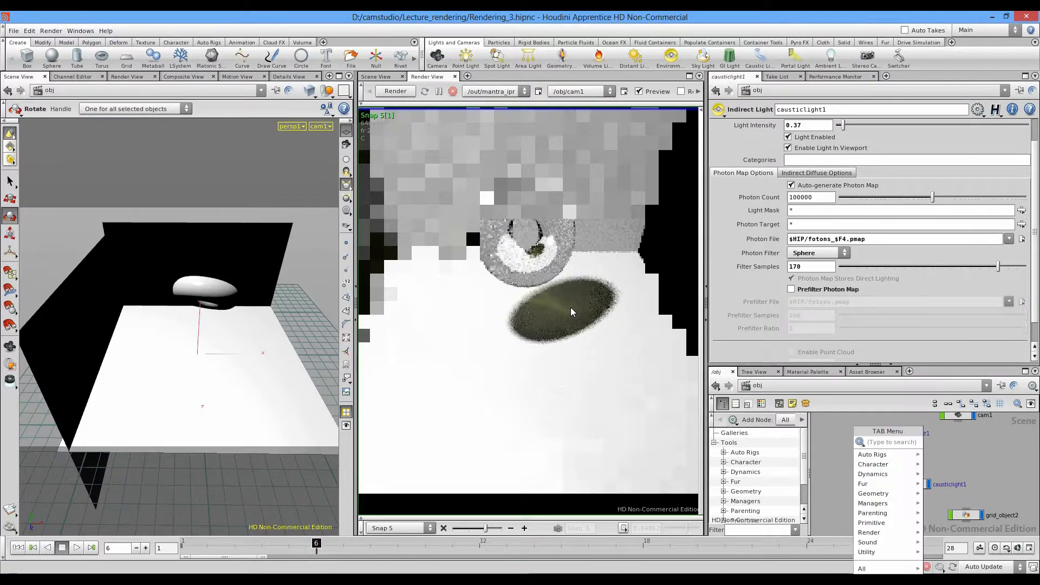
text(geo)
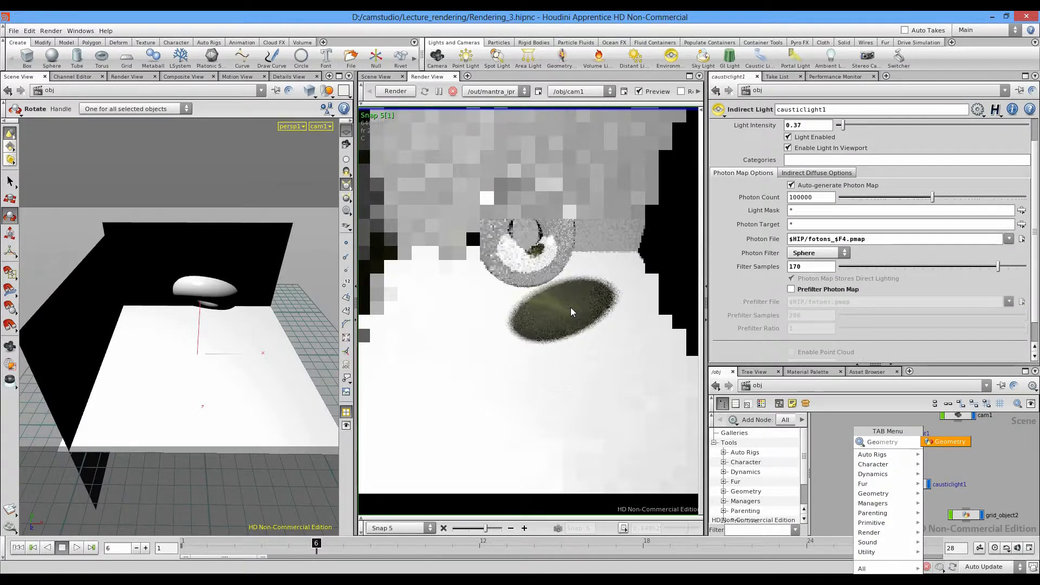
key(Return)
click(842, 491)
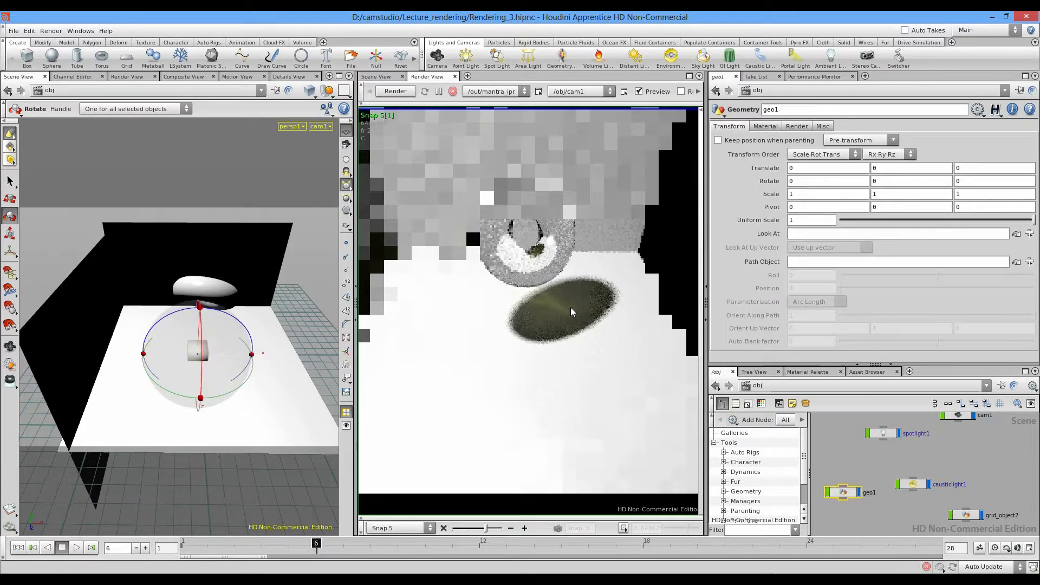
Step: Load the photon map sequence $HIP/fotons_$F4.pmap into the File node inside the new geometry object
key(i)
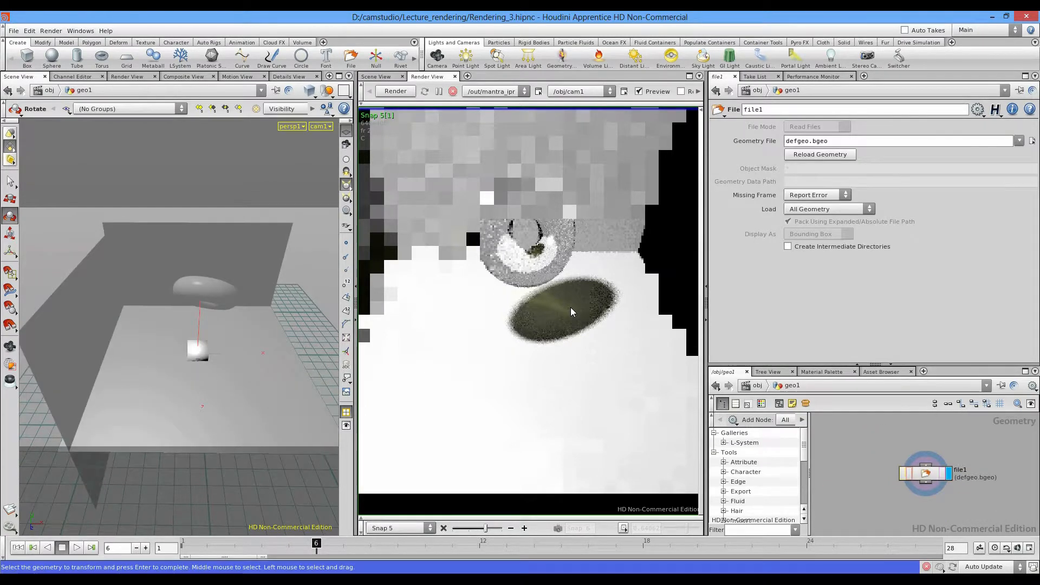
click(1031, 141)
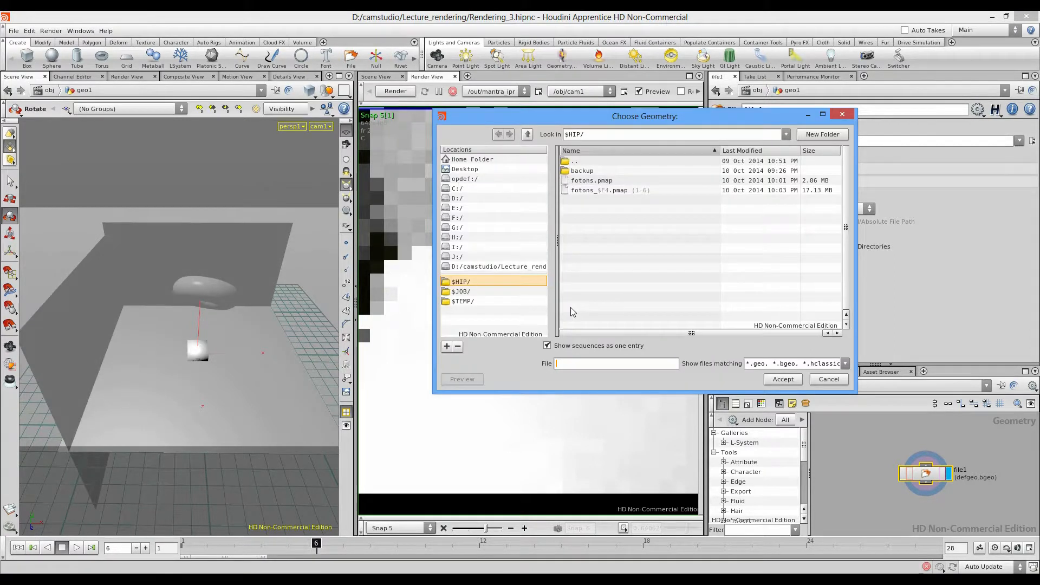
click(607, 190)
key(Return)
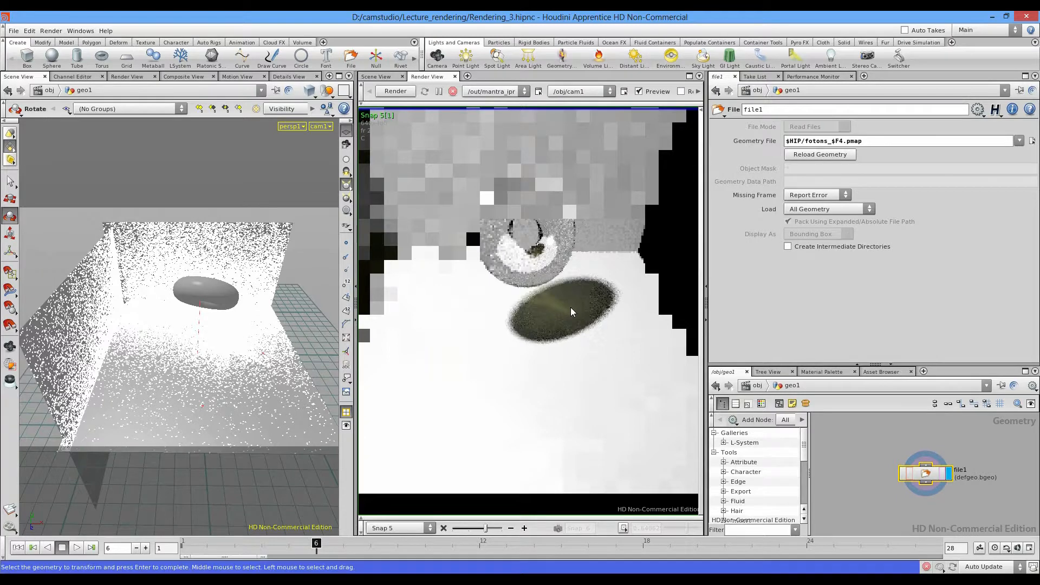
Step: Examine the loaded photon point cloud around the torus at different frames between 3 and 6
alt+drag(178, 325, 146, 330)
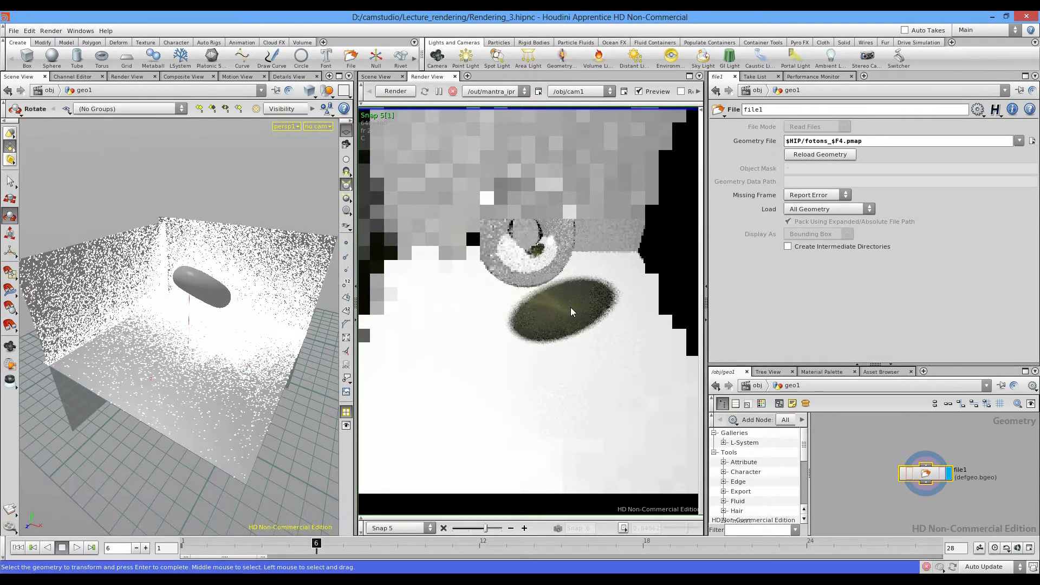
click(289, 546)
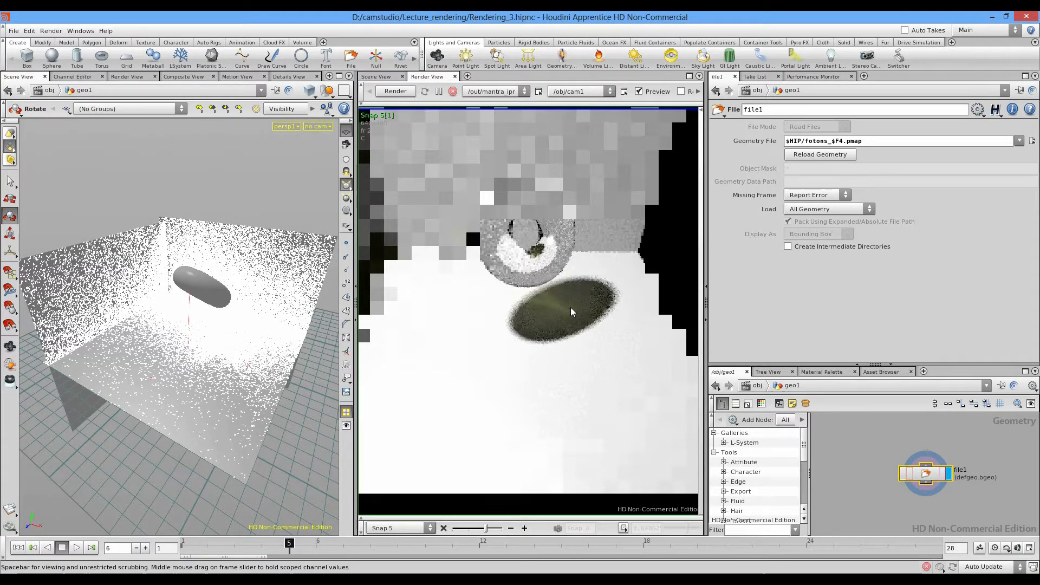
key(Left)
key(Left)
key(Left)
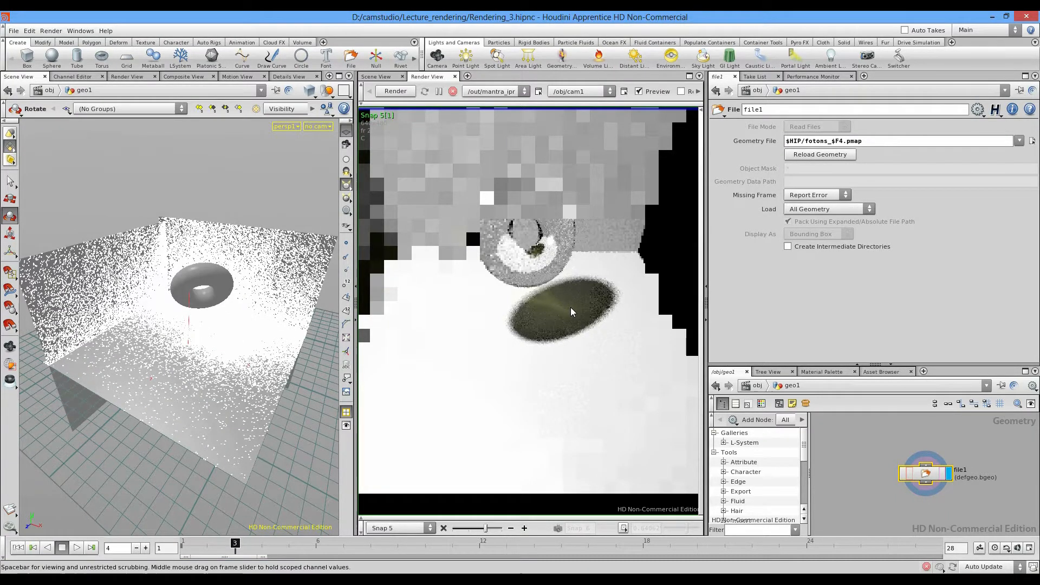
key(Right)
key(Right)
Step: Examine up close how the photons on the floor below the torus change between frames 2 and 5
alt+drag(179, 282, 147, 260)
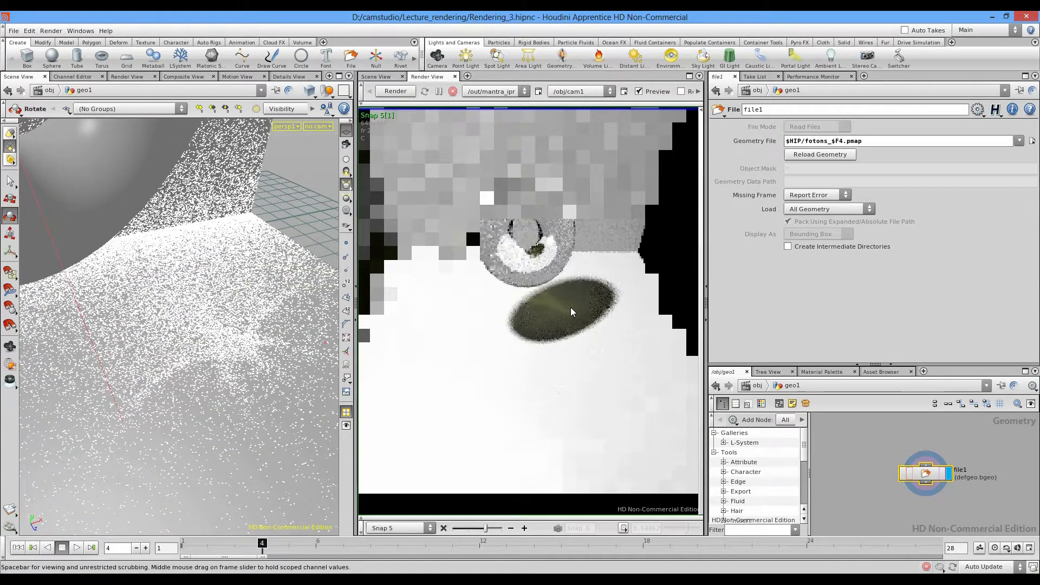
key(Right)
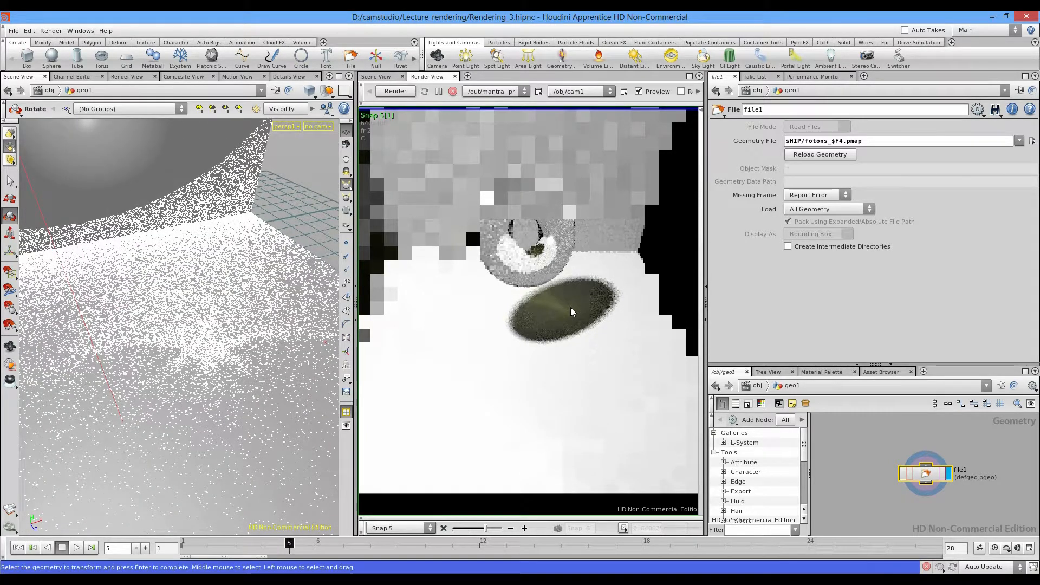
drag(289, 546, 262, 546)
key(Left)
key(Left)
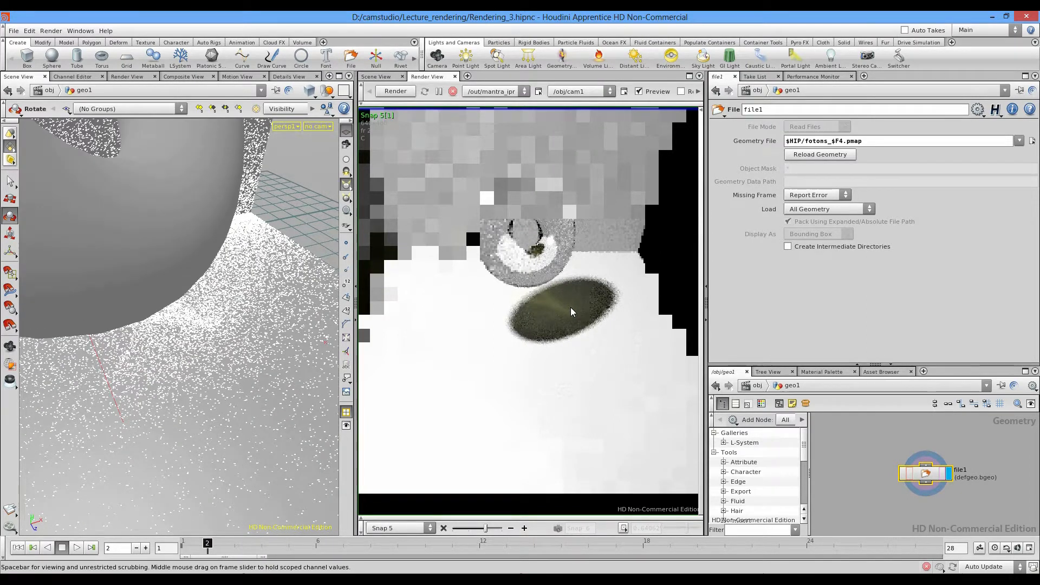
key(Right)
key(Right)
key(Right)
key(Left)
key(Left)
key(Left)
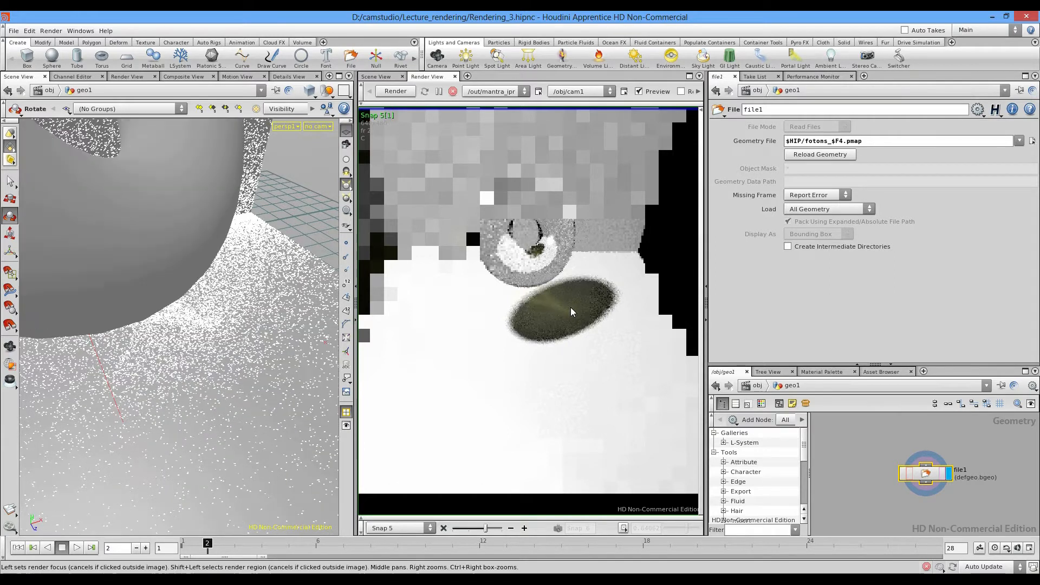
Step: Turn off Auto-generate Photon Map on the caustic light and inspect the render around the torus and its shadow
key(u)
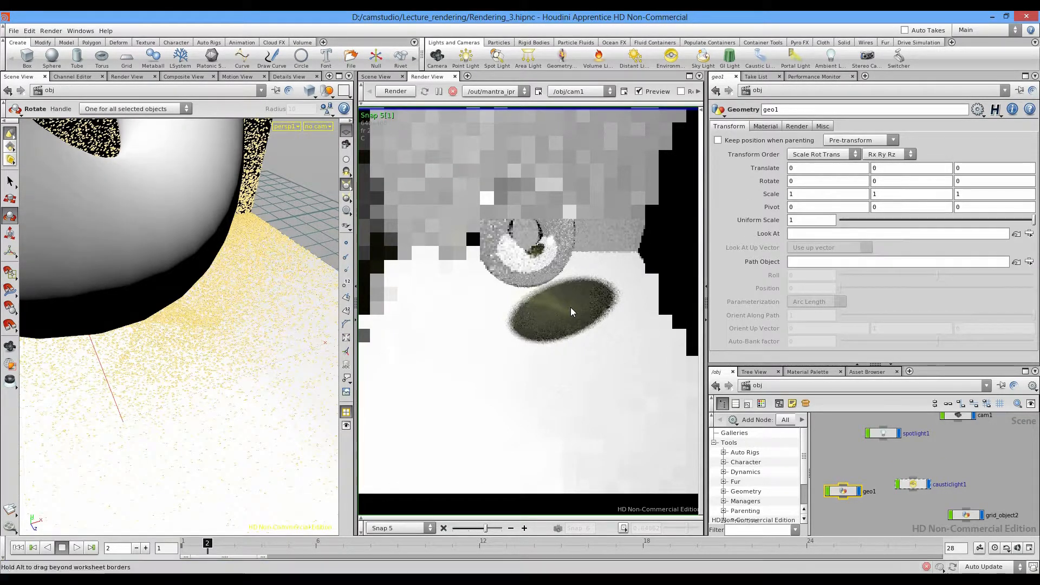
key(ctrl+z)
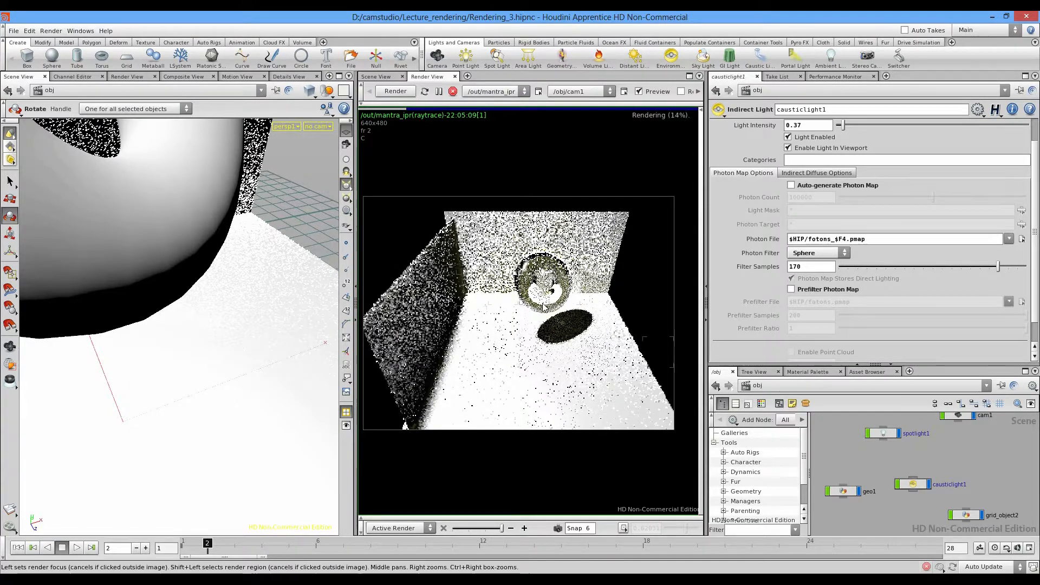
scroll(543, 306, up, 5)
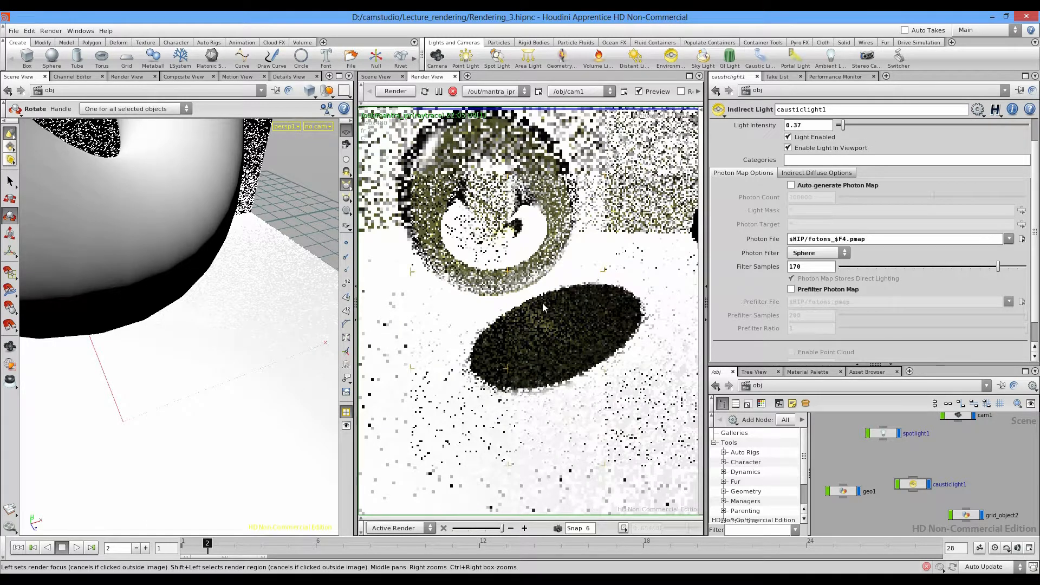
click(543, 306)
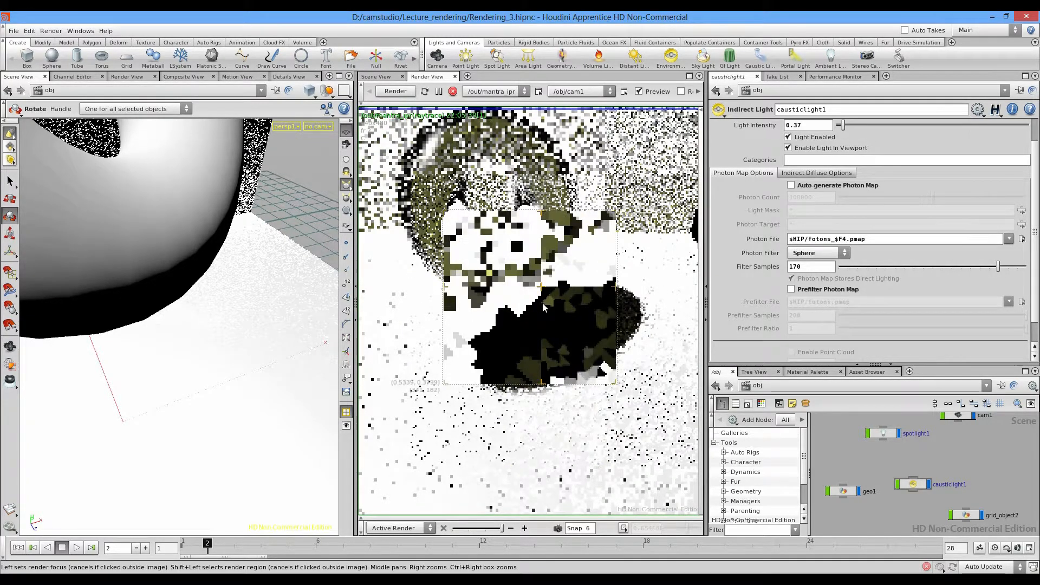
scroll(543, 306, down, 5)
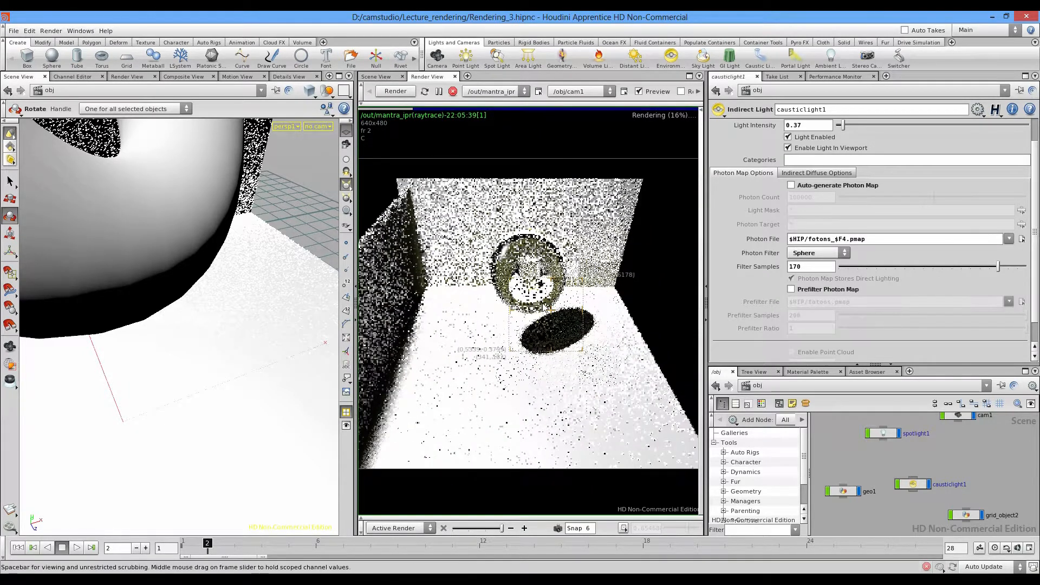
key(Right)
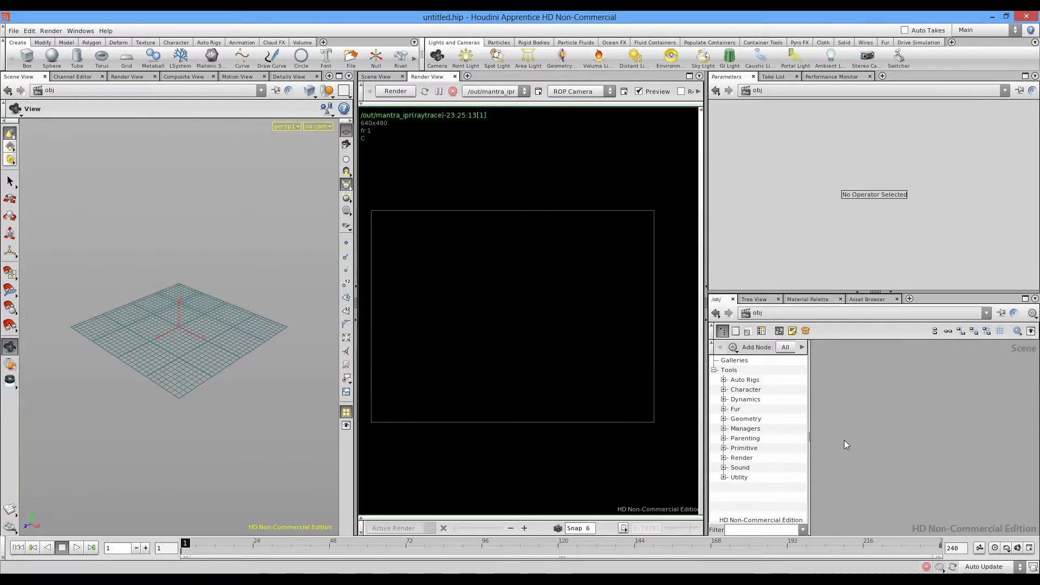
text(1.)
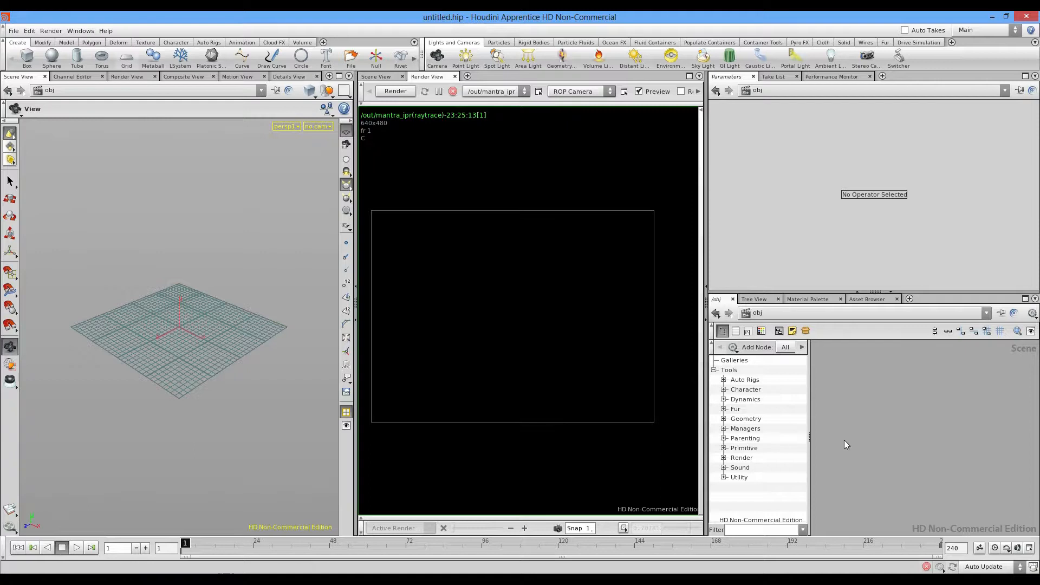
Step: Add a grid at the origin of the empty scene and a sphere raised above it
key(space)
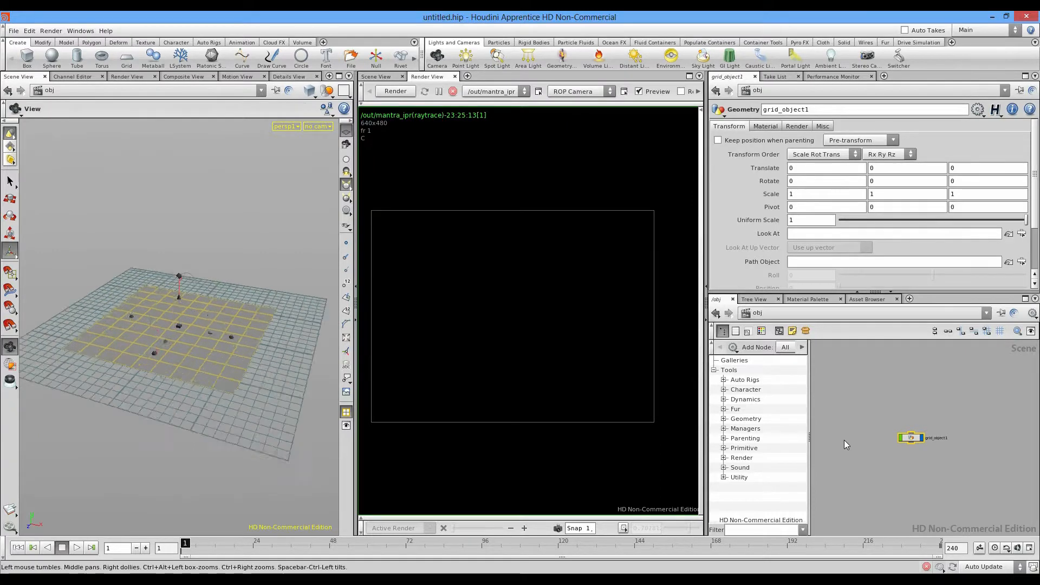
ctrl+click(51, 57)
drag(179, 296, 179, 269)
Step: Add a box and move it beside the sphere to about X 2.19, Y 2.45
ctrl+click(27, 57)
drag(208, 335, 243, 345)
drag(215, 310, 217, 264)
alt+drag(179, 325, 227, 320)
alt+right_drag(227, 319, 270, 319)
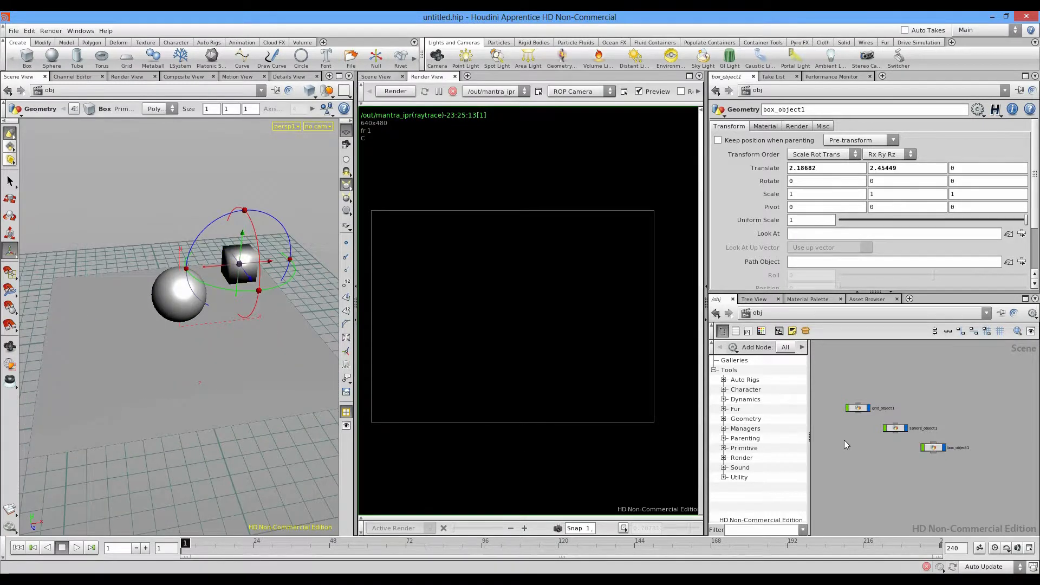
Step: Create a camera from the current view, lock it to the view and frame the sphere and box more closely
ctrl+click(437, 57)
click(347, 144)
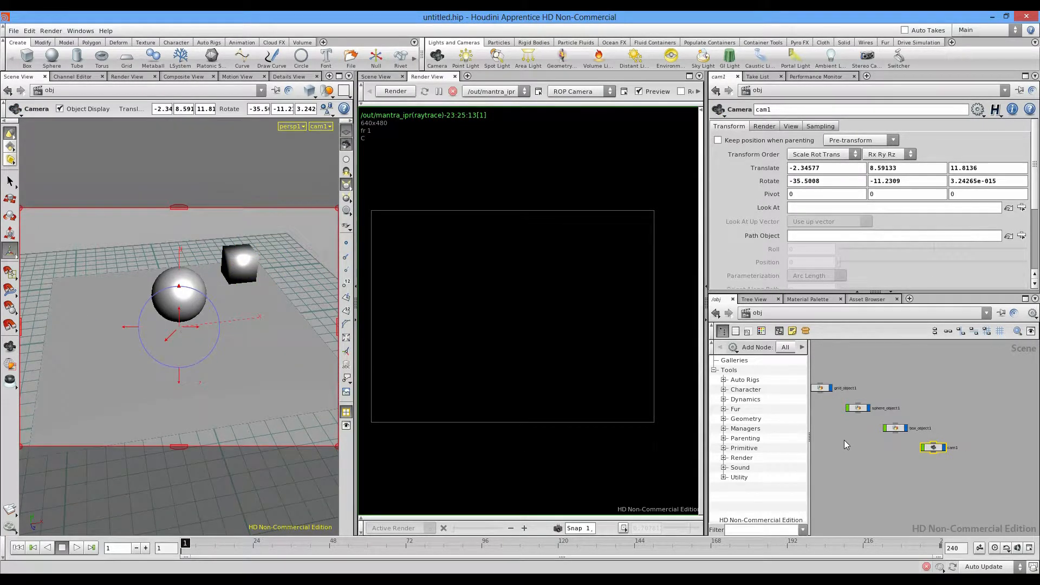
alt+drag(179, 325, 173, 292)
alt+right_drag(173, 292, 205, 293)
alt+middle_drag(179, 325, 169, 298)
alt+drag(169, 298, 152, 309)
click(846, 444)
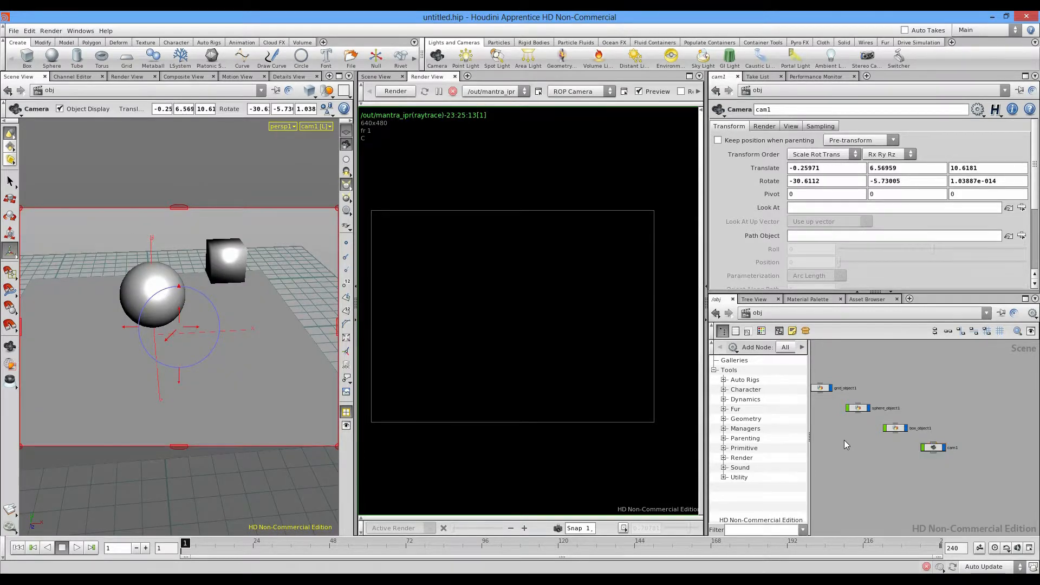
Step: Add an environment light to the scene and lay out the object nodes neatly in the network
click(670, 57)
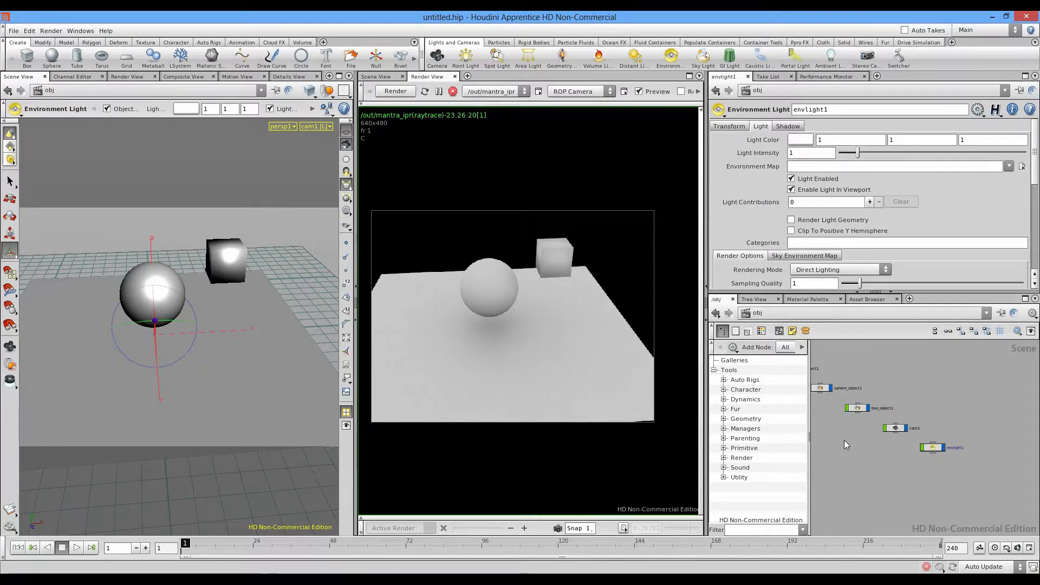
middle_drag(843, 445, 882, 439)
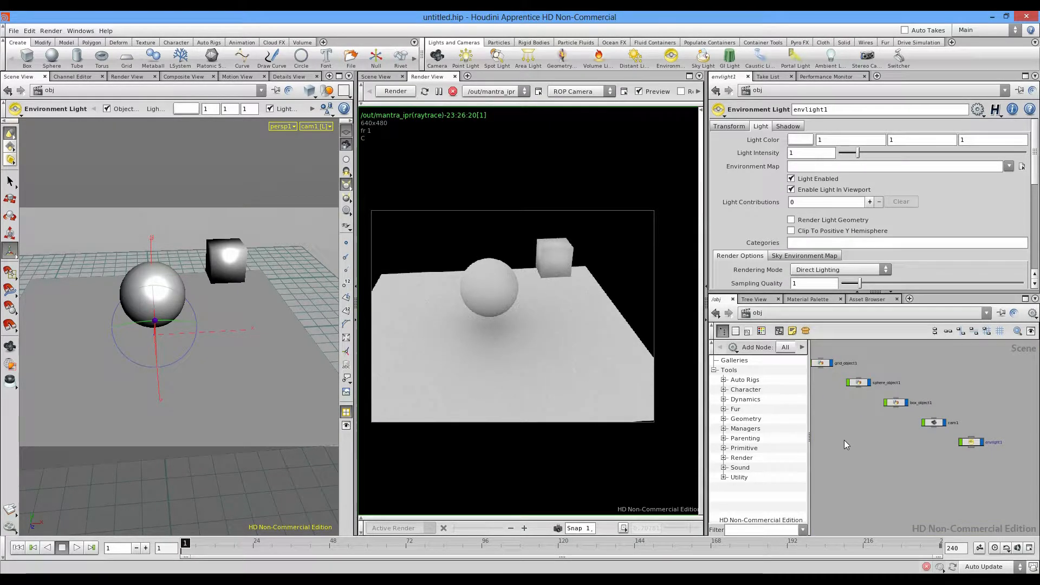
key(l)
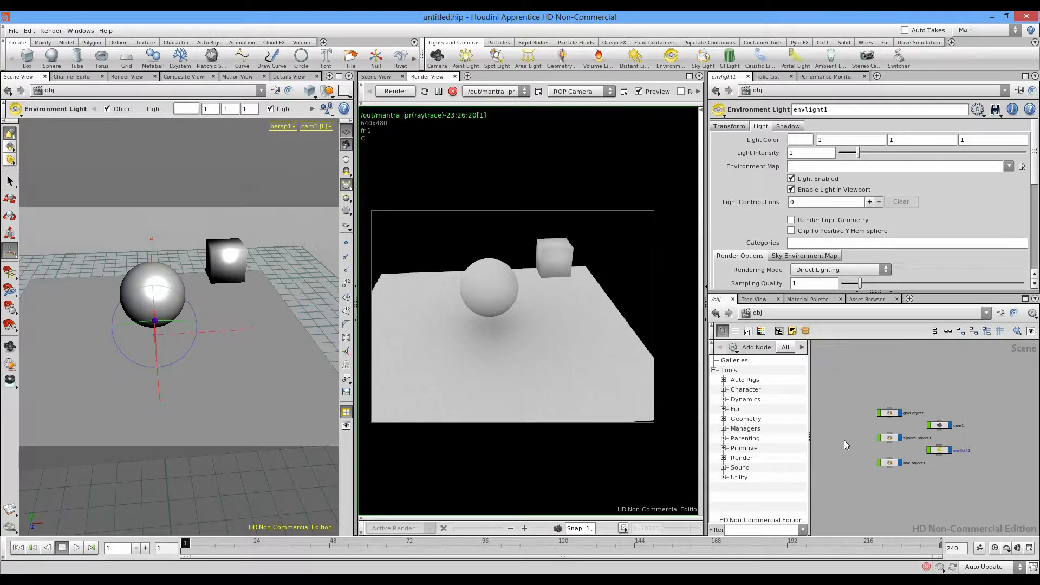
Step: Add two Clay materials in the shop network, one for the sphere and one for the box
click(792, 312)
click(812, 375)
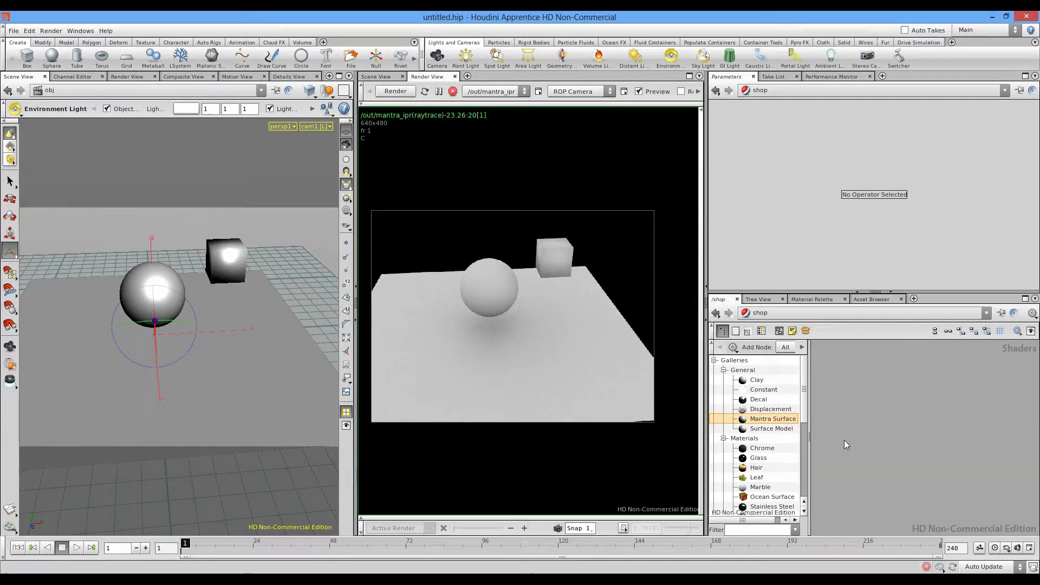
mouse_move(756, 380)
mouse_down()
mouse_move(869, 399)
mouse_move(813, 373)
mouse_move(865, 367)
mouse_up()
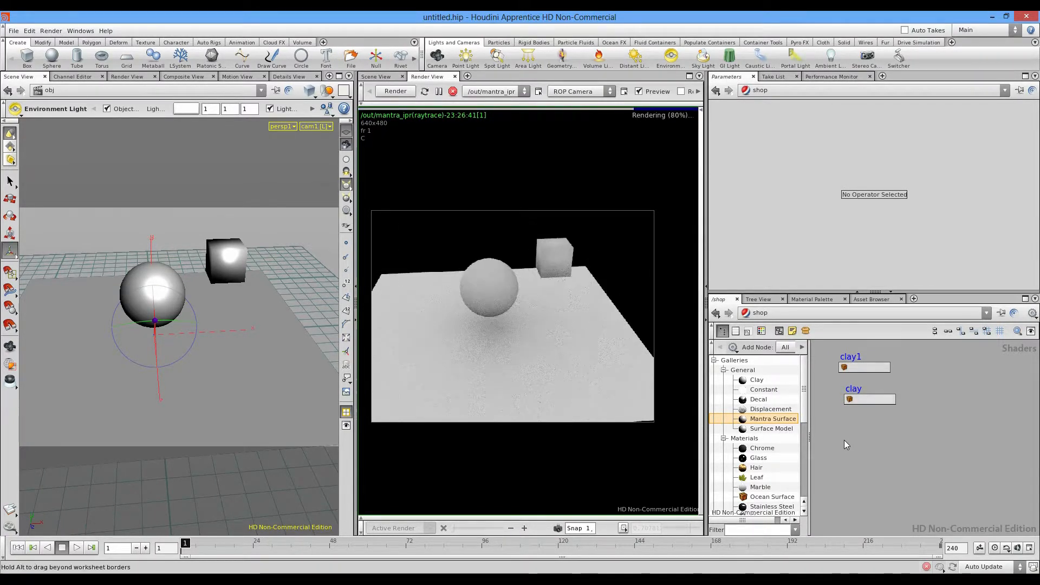
Step: Set the base color of the sphere's clay material to red (1, 0, 0)
key(ctrl+z)
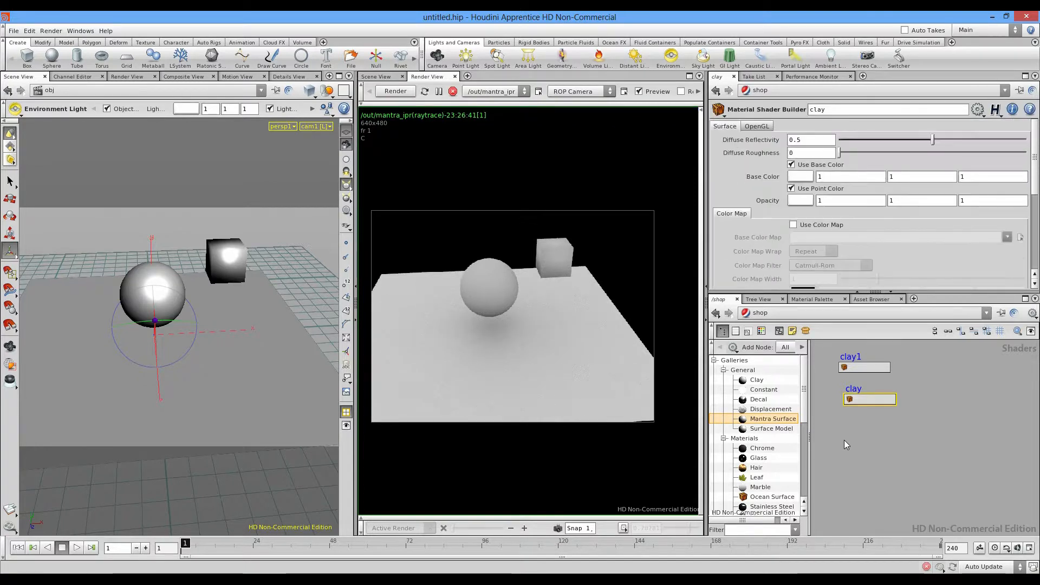
key(Tab)
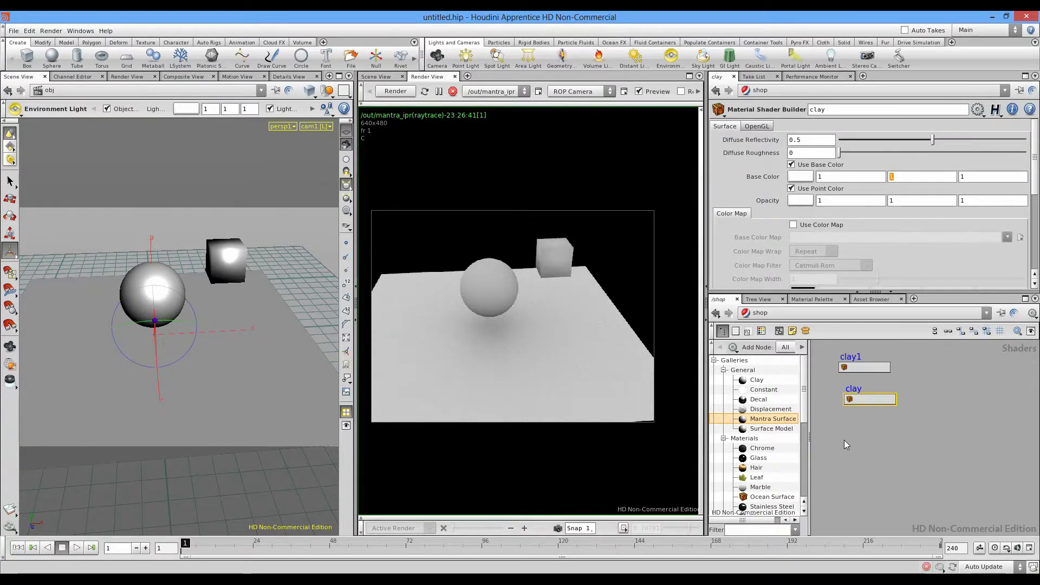
text(0)
key(Tab)
text(0)
key(Return)
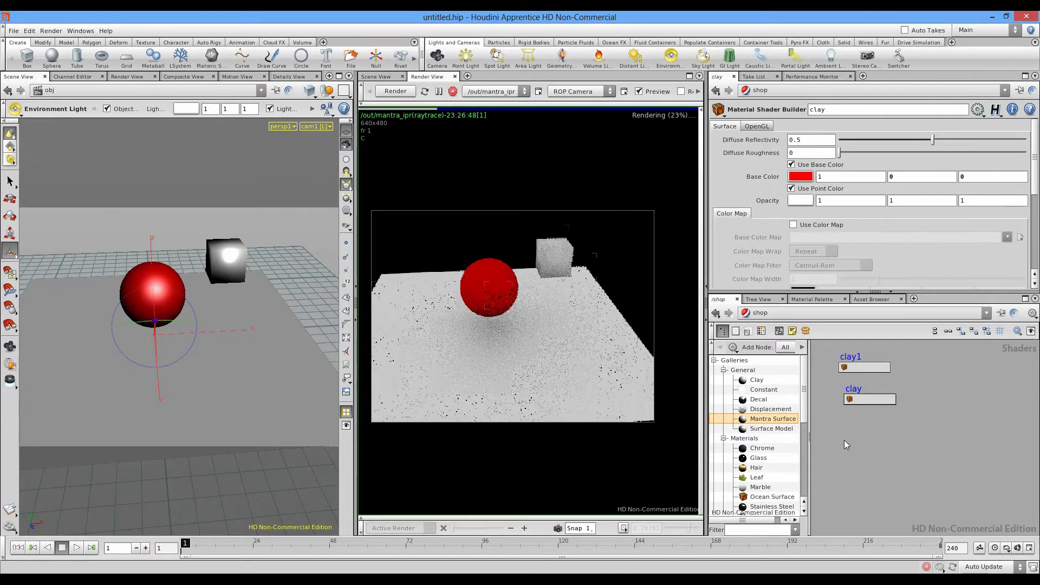
Step: Set the base color of the box's clay1 material to green (0, 1, 0)
key(Tab)
text(0)
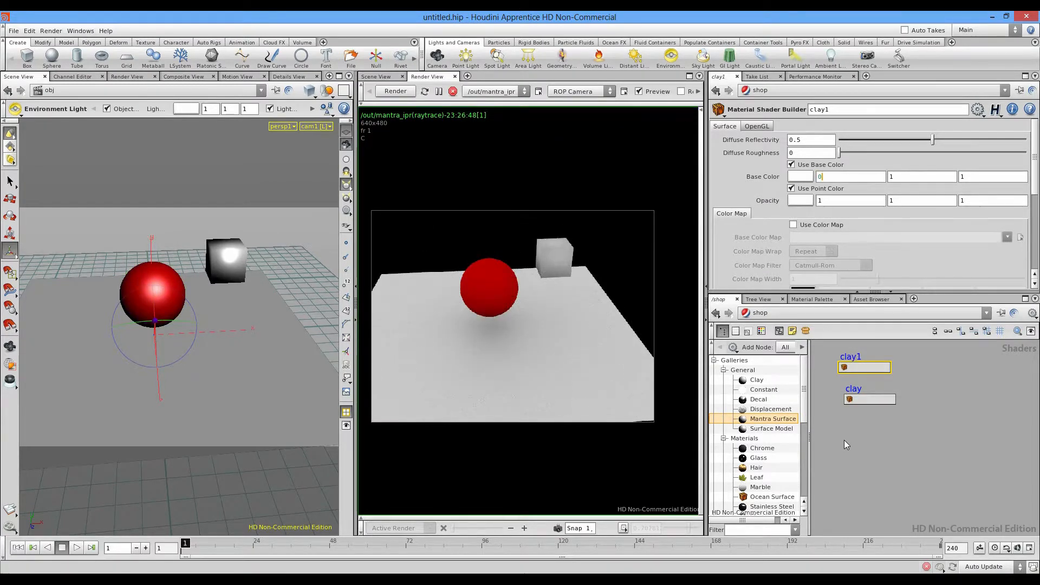
key(Tab)
key(Tab)
text(0)
key(Return)
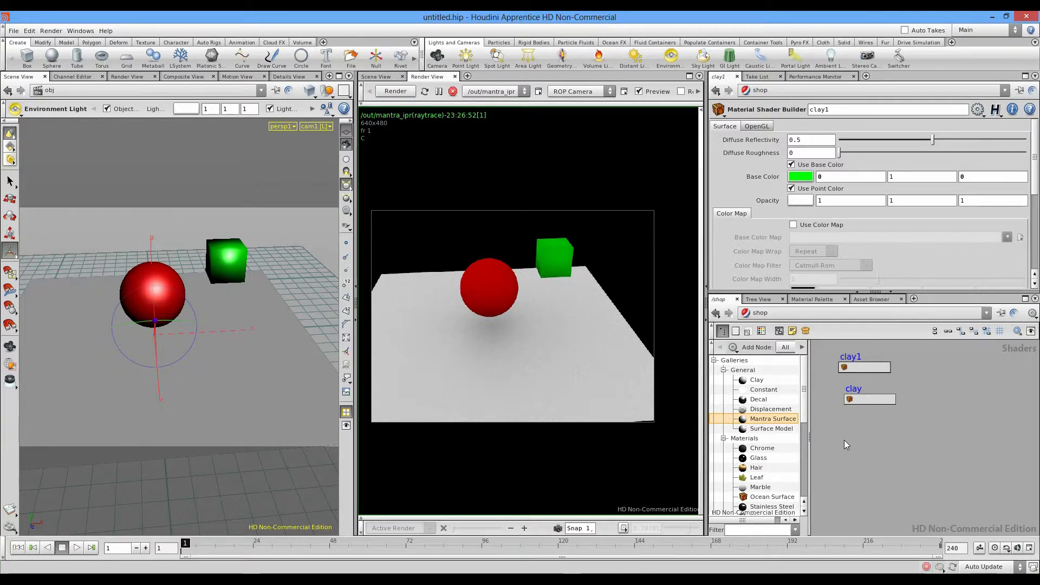
Step: Add a Stainless Steel material to the shop network below the two clay materials
drag(772, 507, 846, 444)
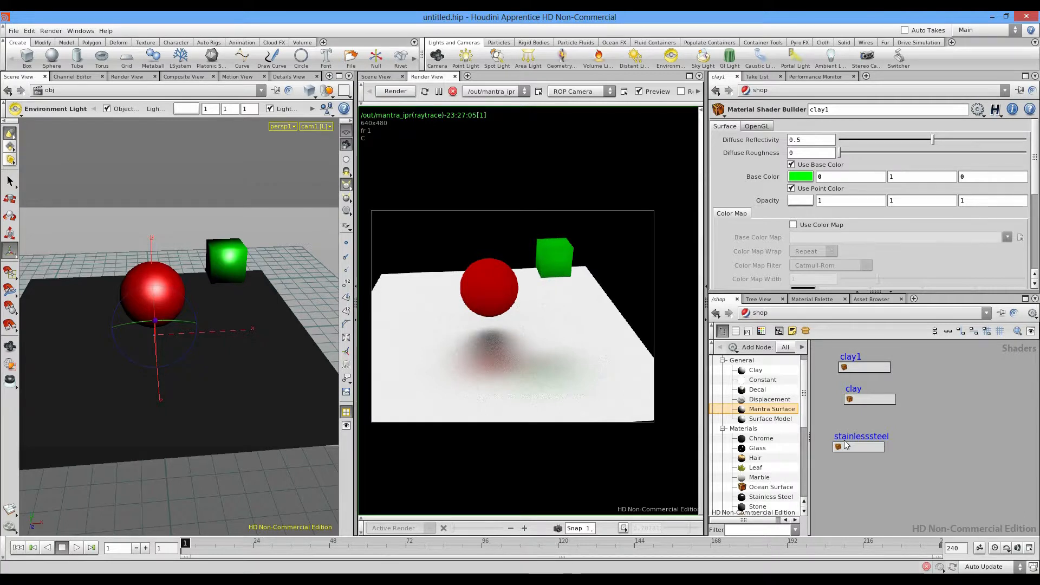
Step: Try a specular intensity of 0.623 on the stainless steel material and undo the change
click(846, 445)
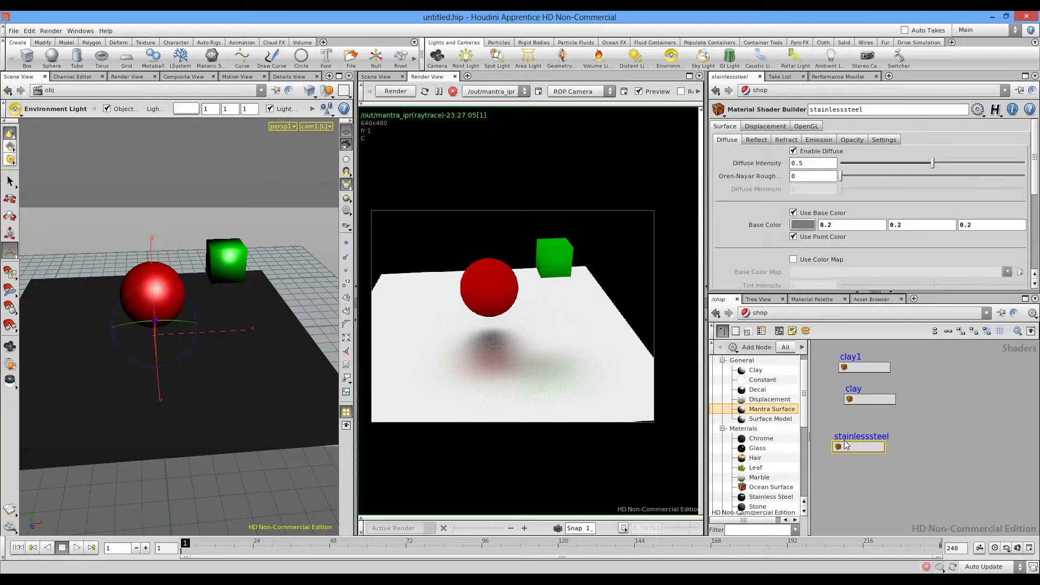
click(755, 140)
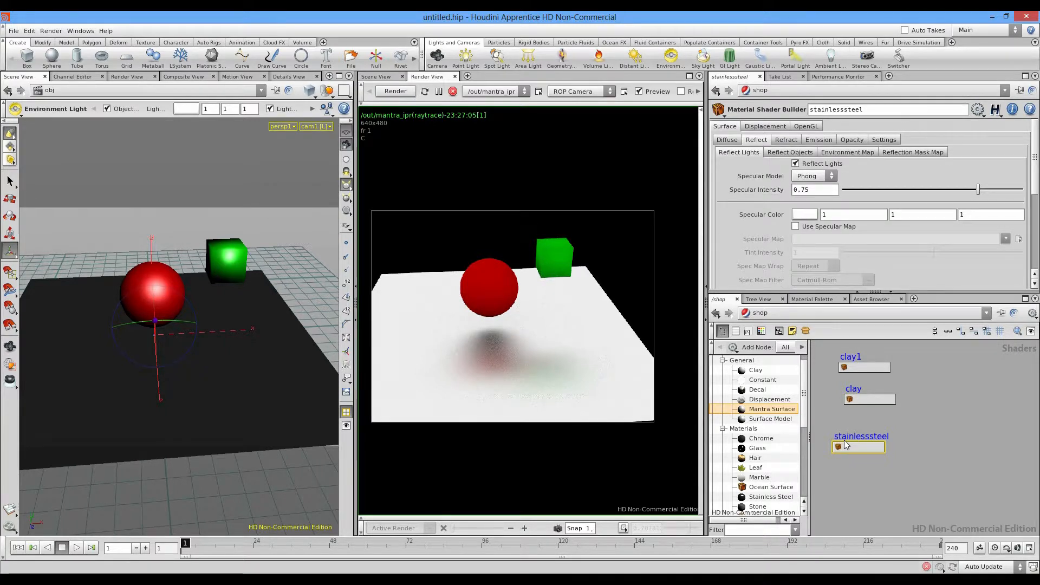
drag(977, 189, 963, 190)
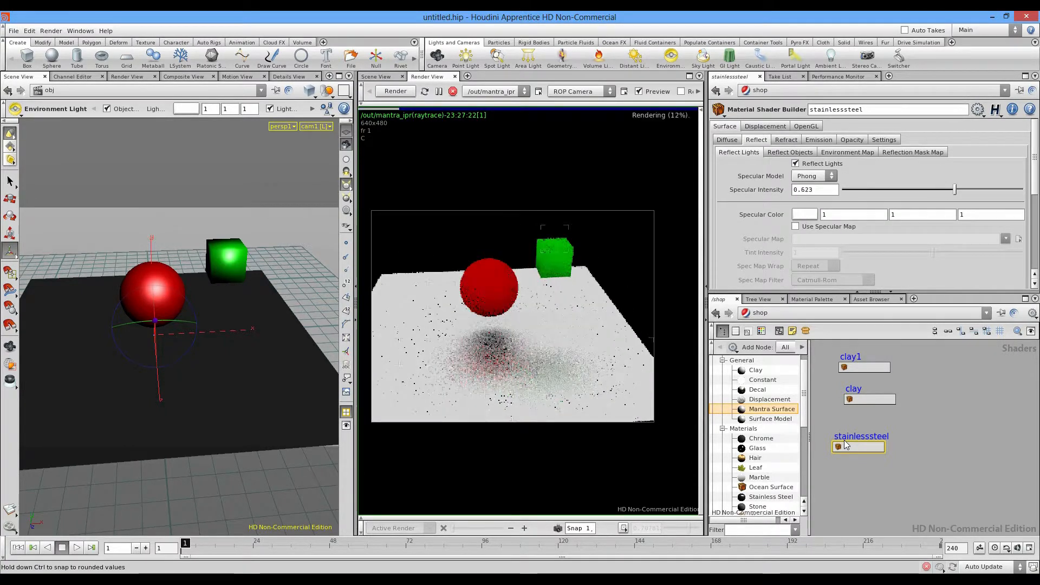
key(ctrl+z)
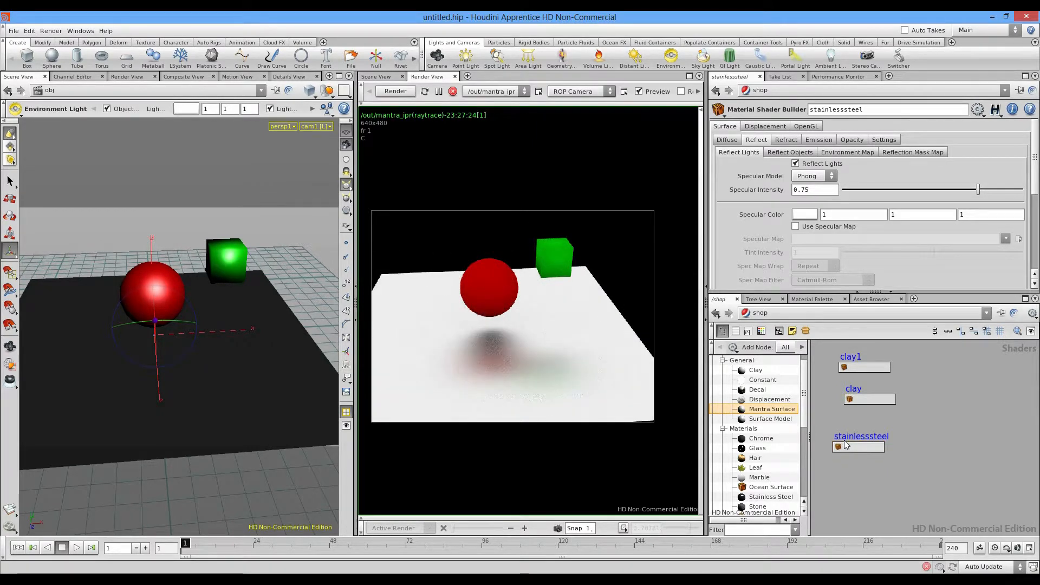
Step: Lay out the shop materials neatly and add a Mantra render node in the out network
key(l)
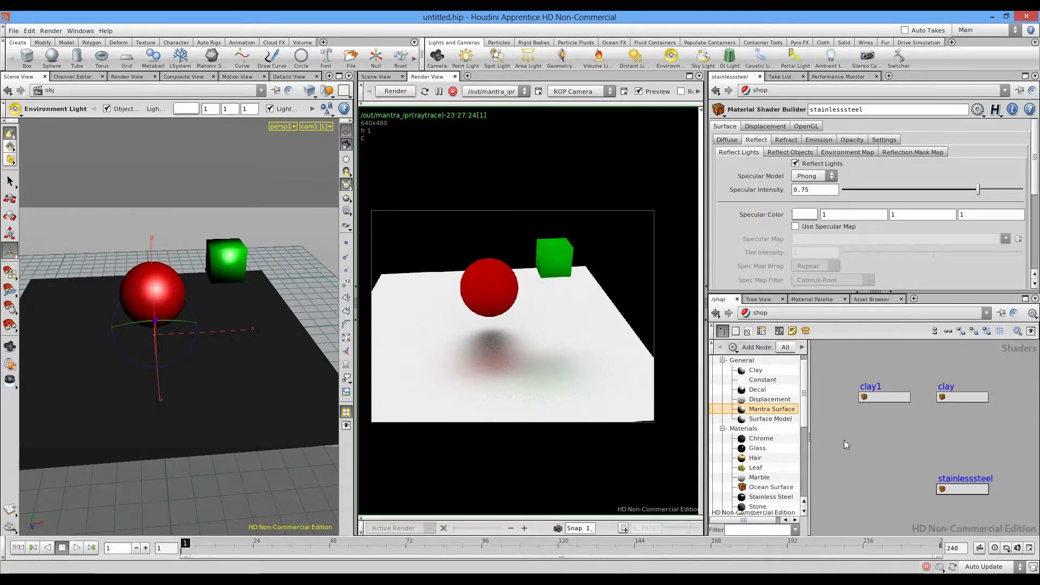
click(774, 313)
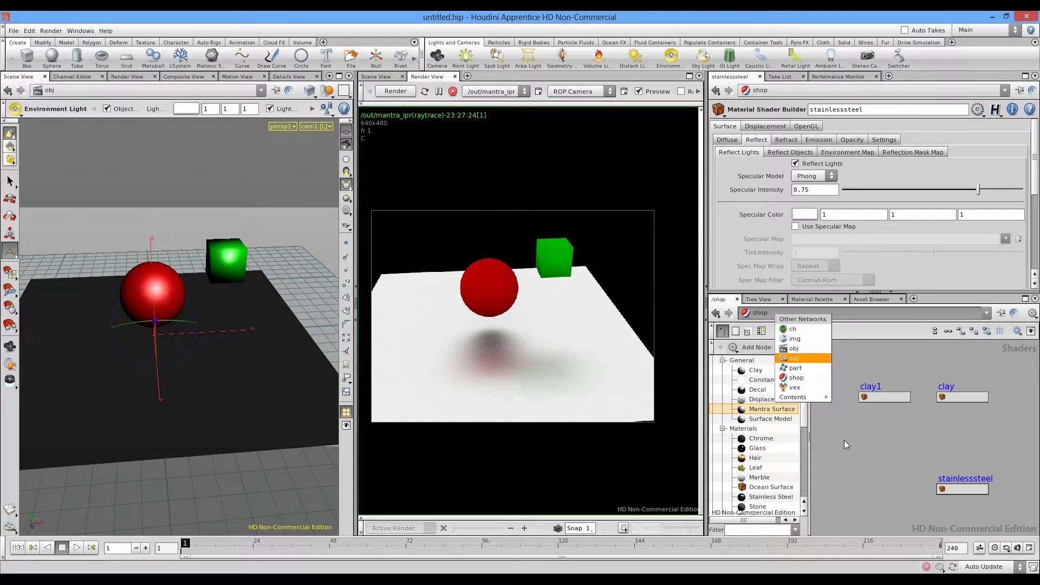
click(794, 358)
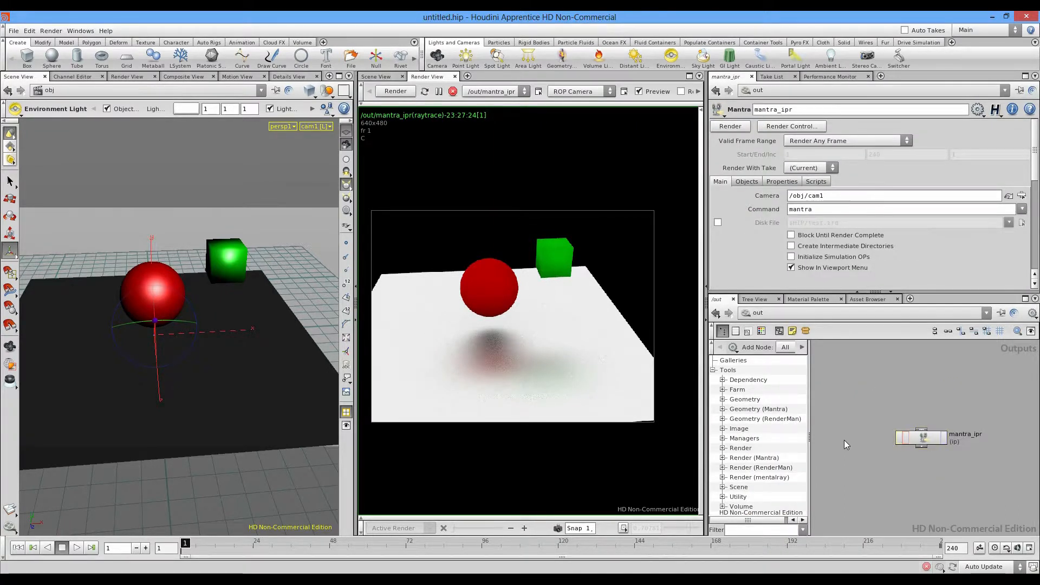
key(Tab)
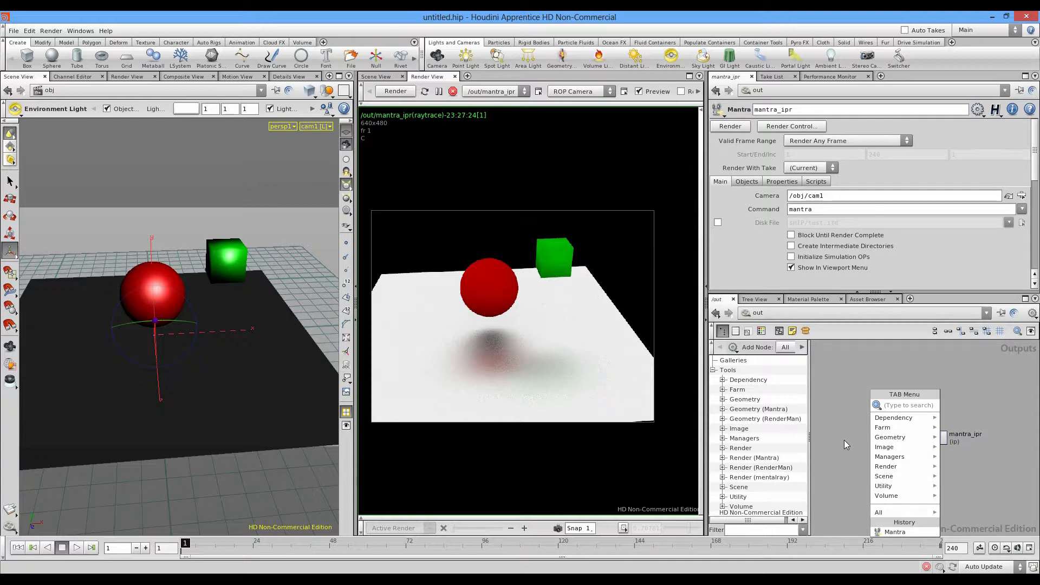
text(mantra)
key(Return)
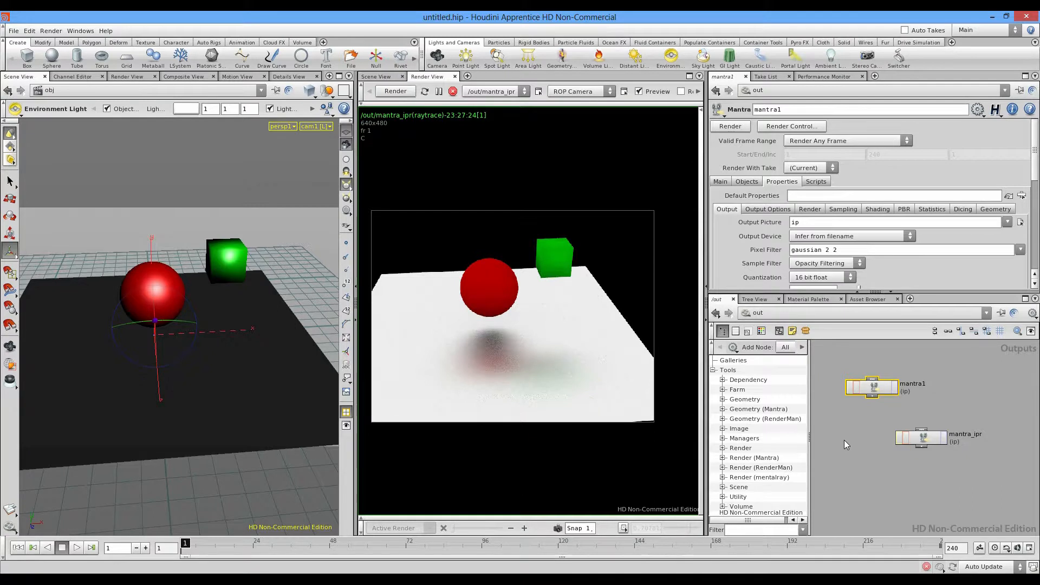
Step: Add an extra image plane to mantra1 using the Direct reflectivity variable with the channel name refl
scroll(871, 203, down, 3)
scroll(871, 203, down, 6)
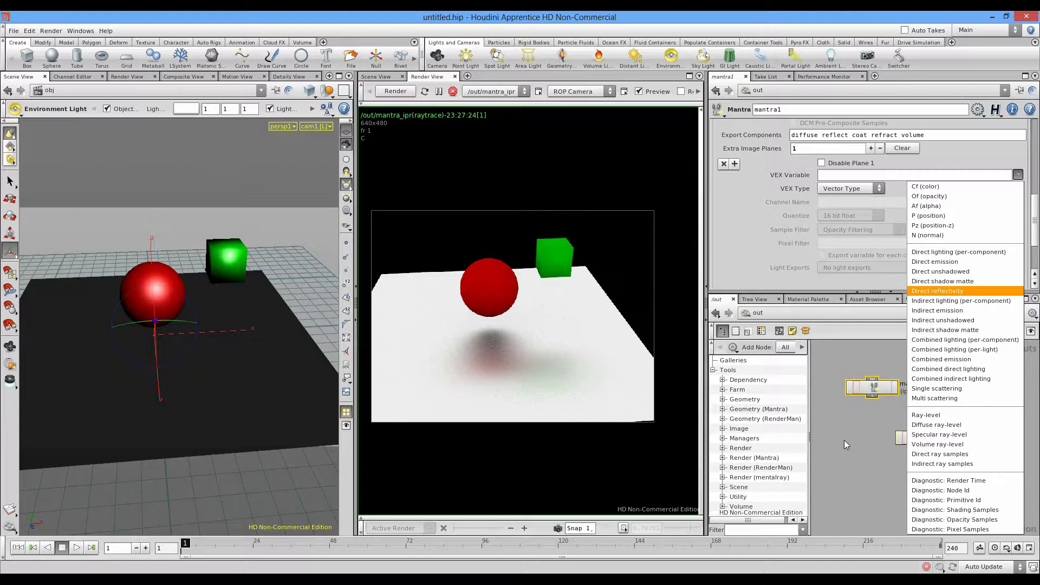
key(Return)
click(828, 202)
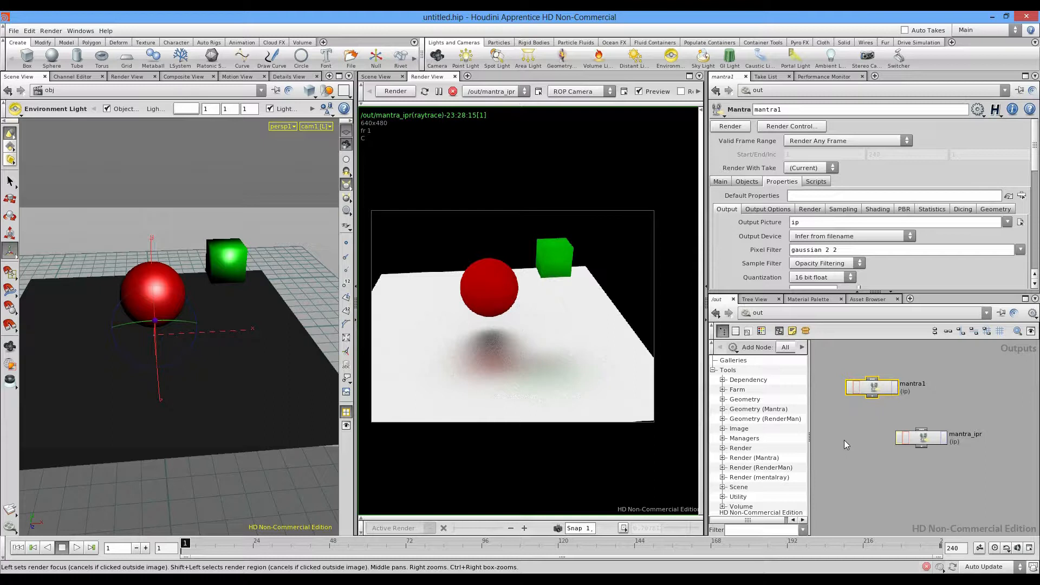
Step: Widen the render view and set mantra1's output picture to mplay (non-interactive)
drag(355, 303, 264, 303)
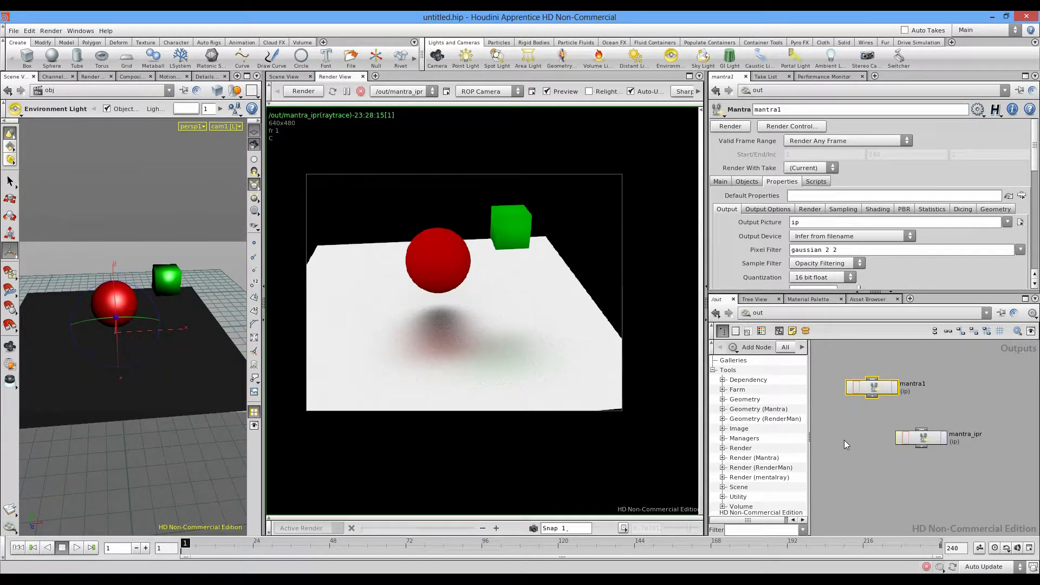
click(1007, 222)
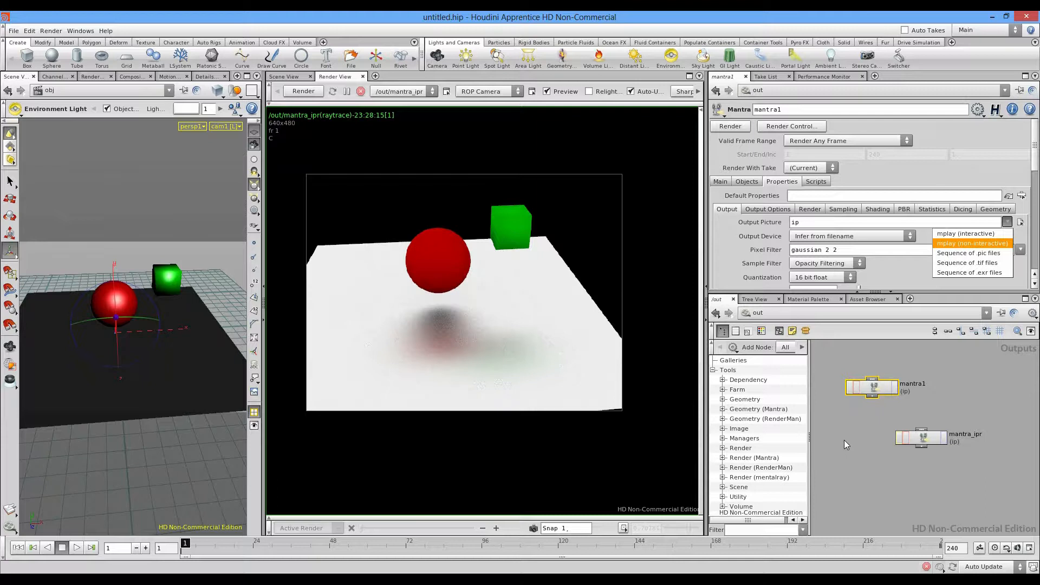
key(Return)
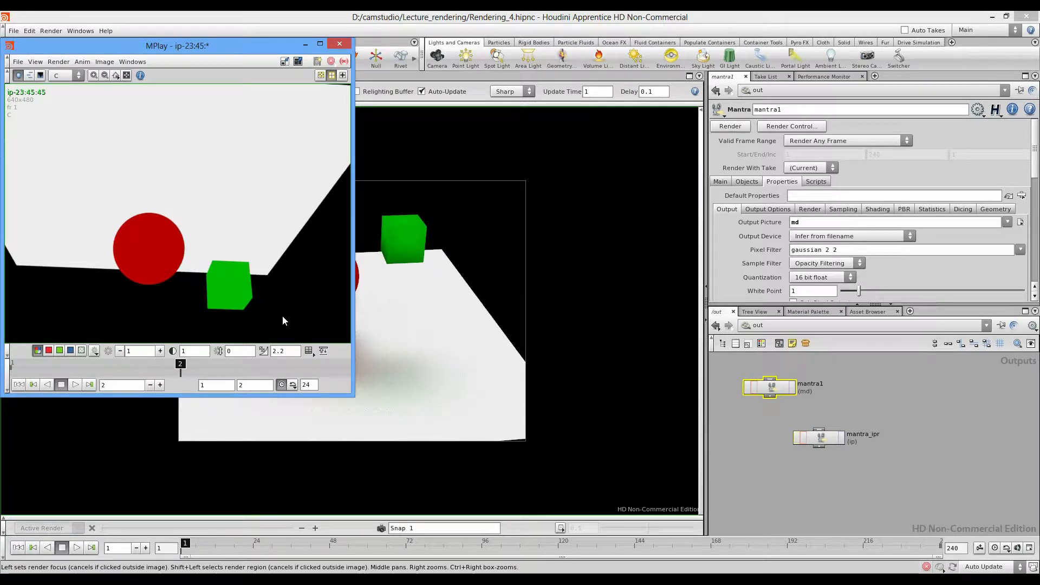
Step: Review the reflectivity plane settings, compare frames 1 and 2 of the render in MPlay, and close the viewer
scroll(763, 249, down, 8)
scroll(872, 211, down, 5)
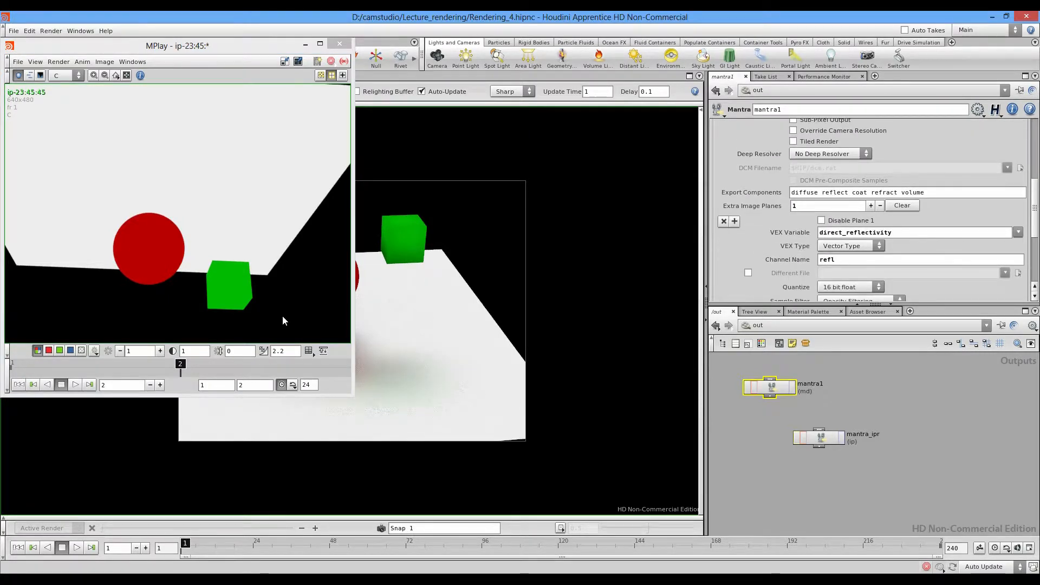
click(282, 320)
key(Left)
key(Right)
key(Left)
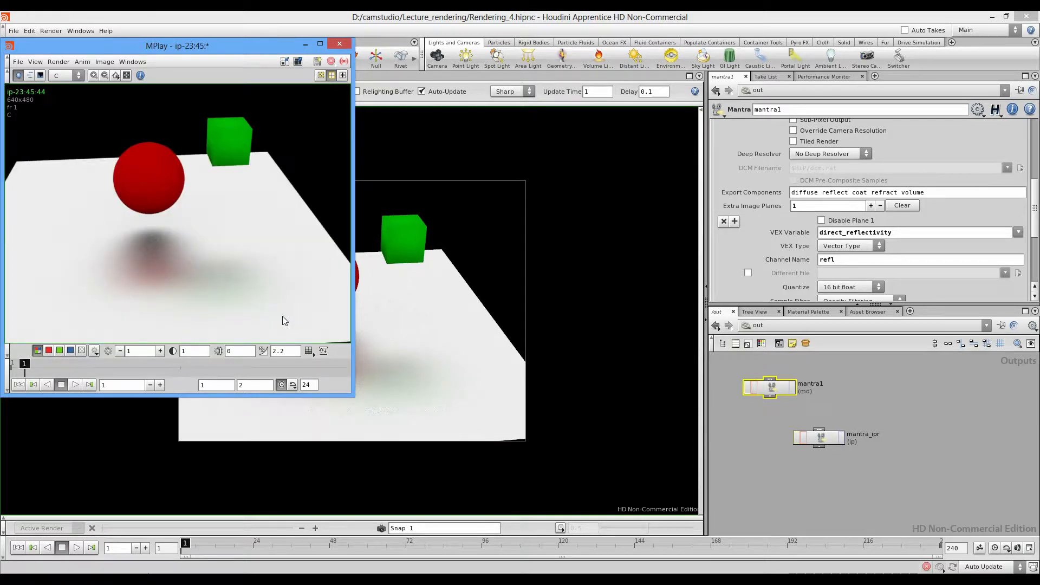
key(Right)
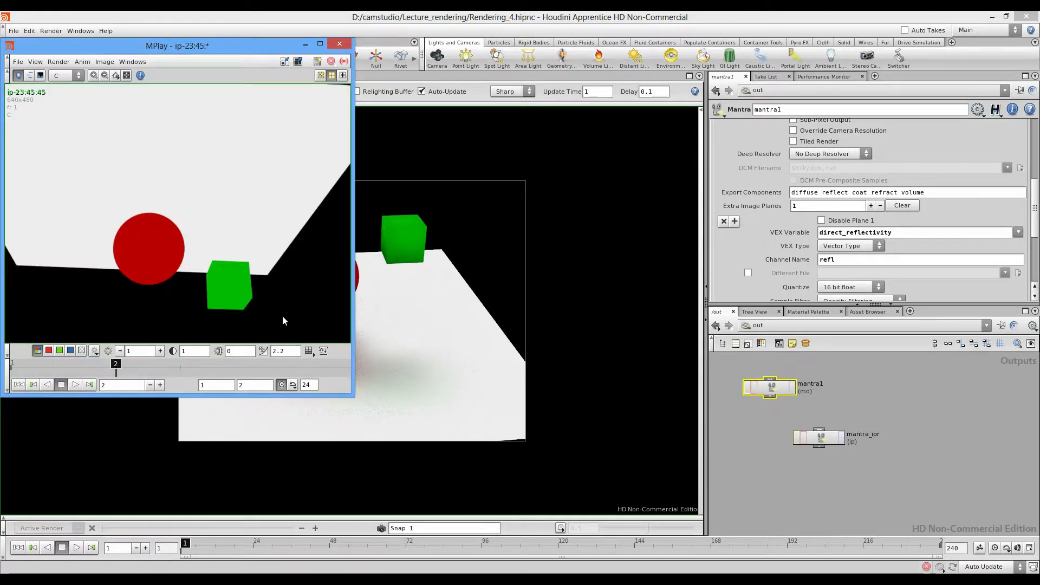
key(Left)
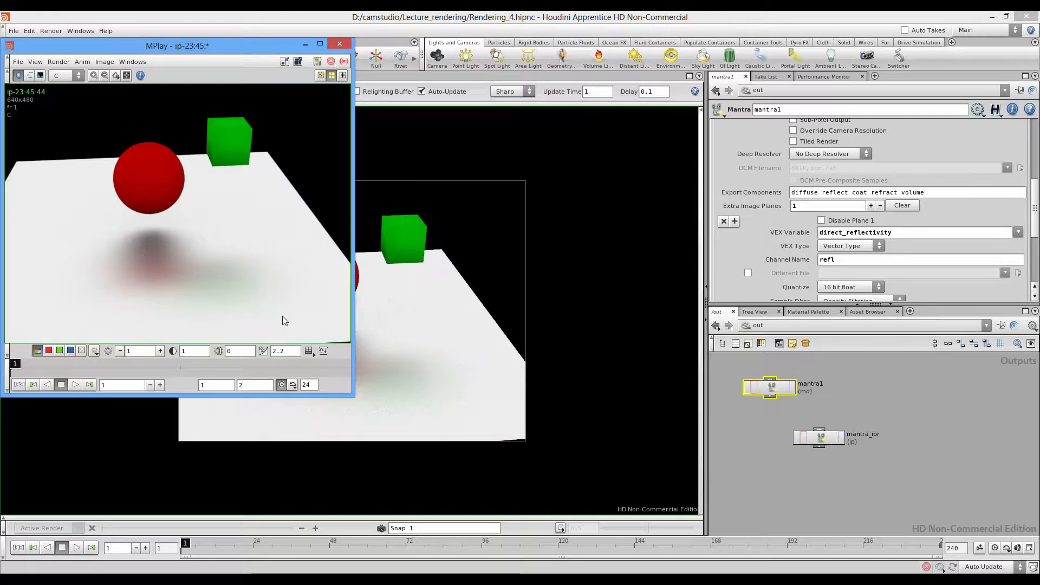
key(Right)
key(Left)
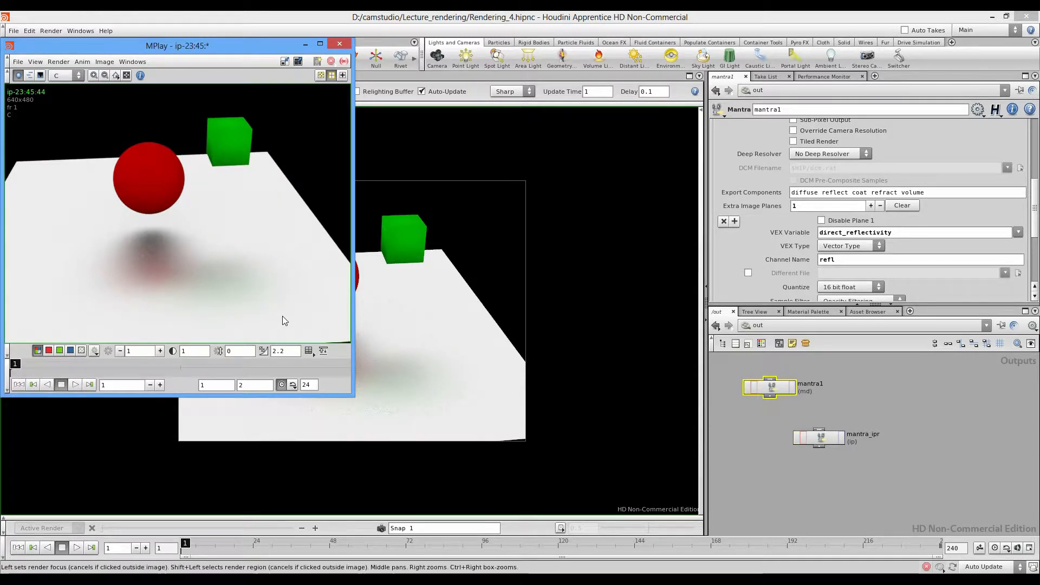
key(alt+F4)
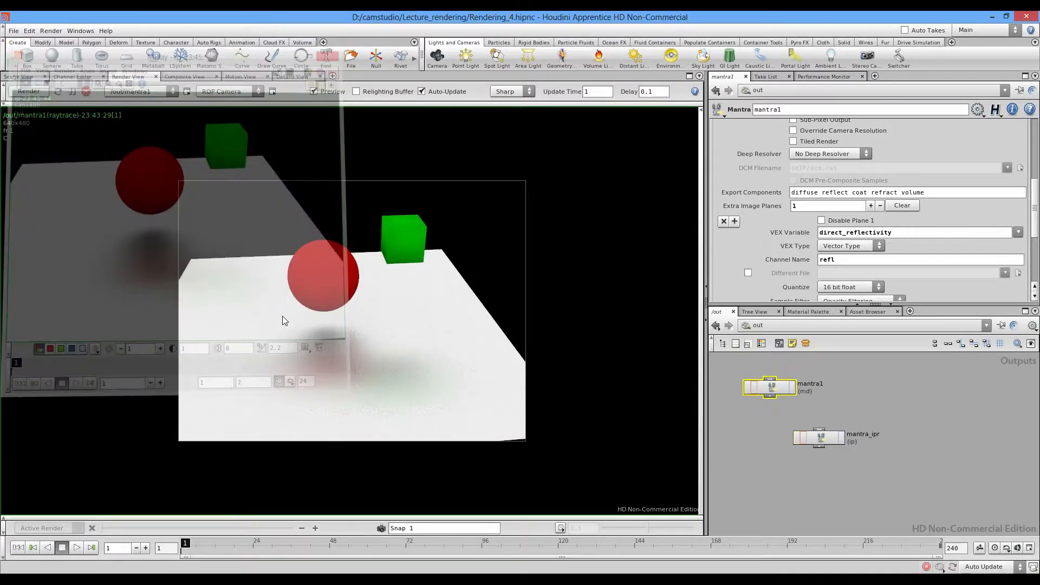
Step: Replace the reflectivity setup of extra image plane 1 with Direct unshadowed and the channel name unshad
key(ctrl+z)
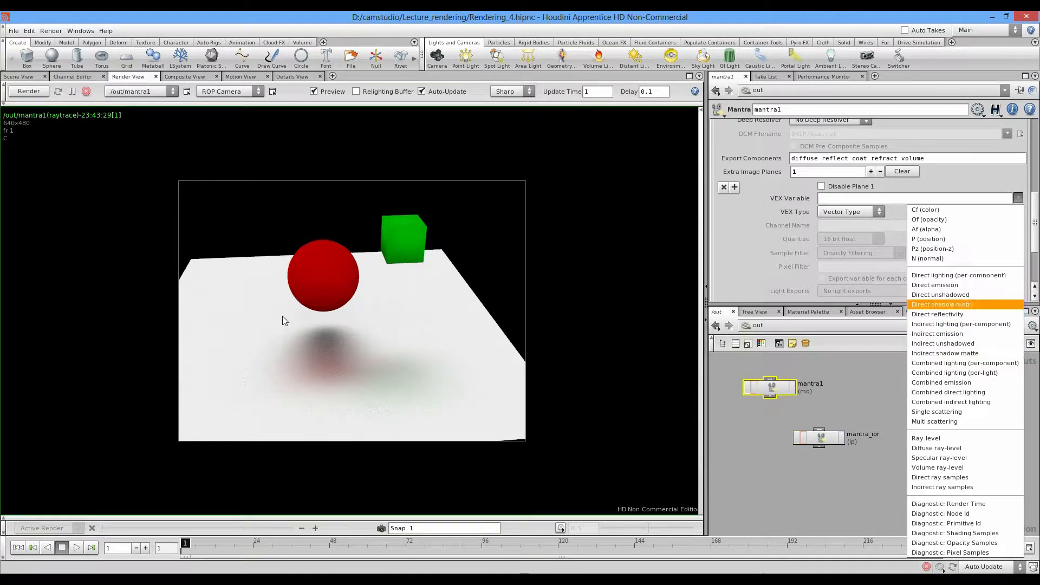
click(940, 294)
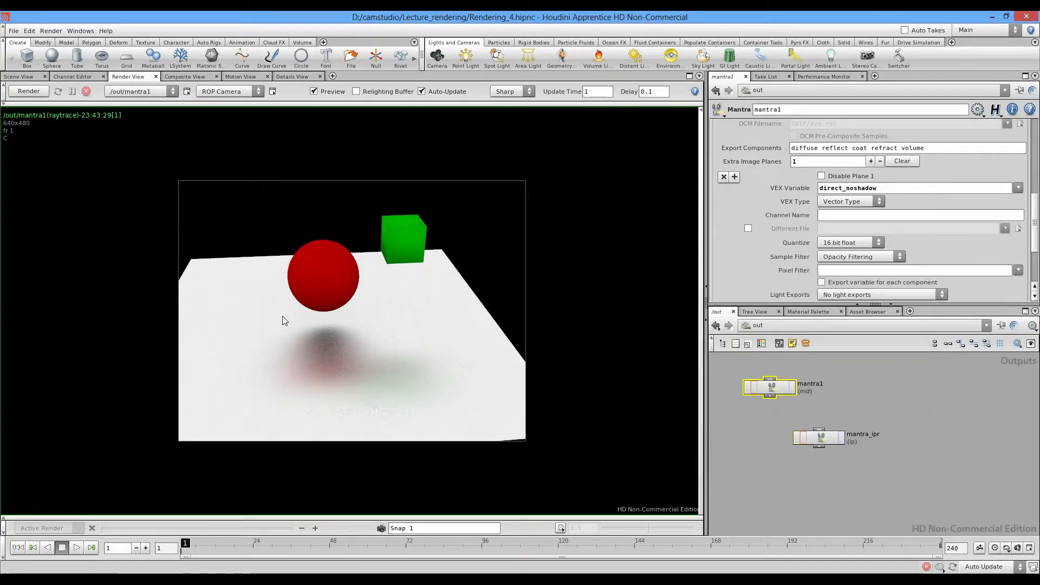
click(919, 215)
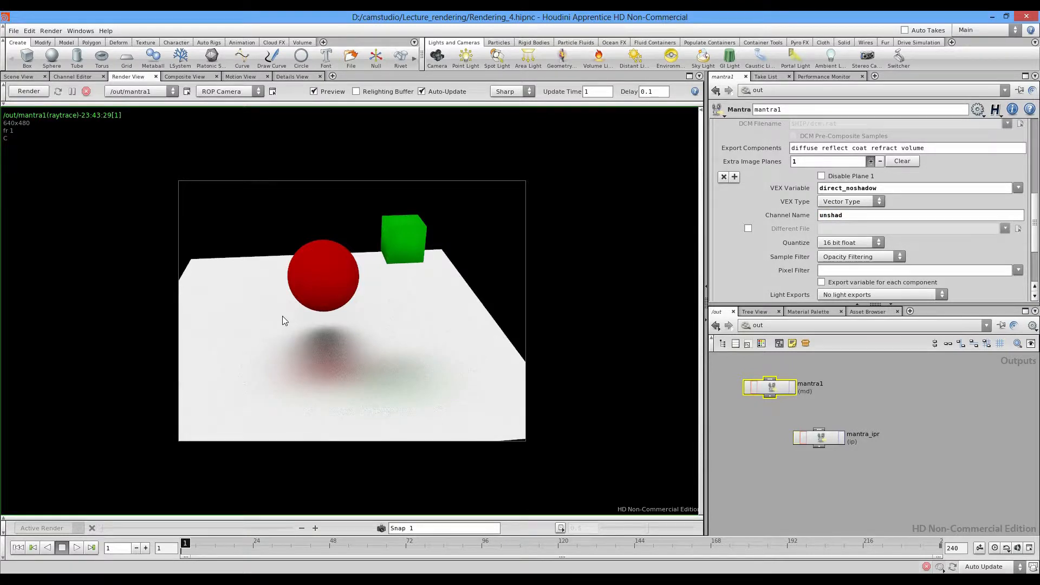
Step: Set up a second extra image plane with the Direct shadow matte variable and the channel name shadm
click(1017, 239)
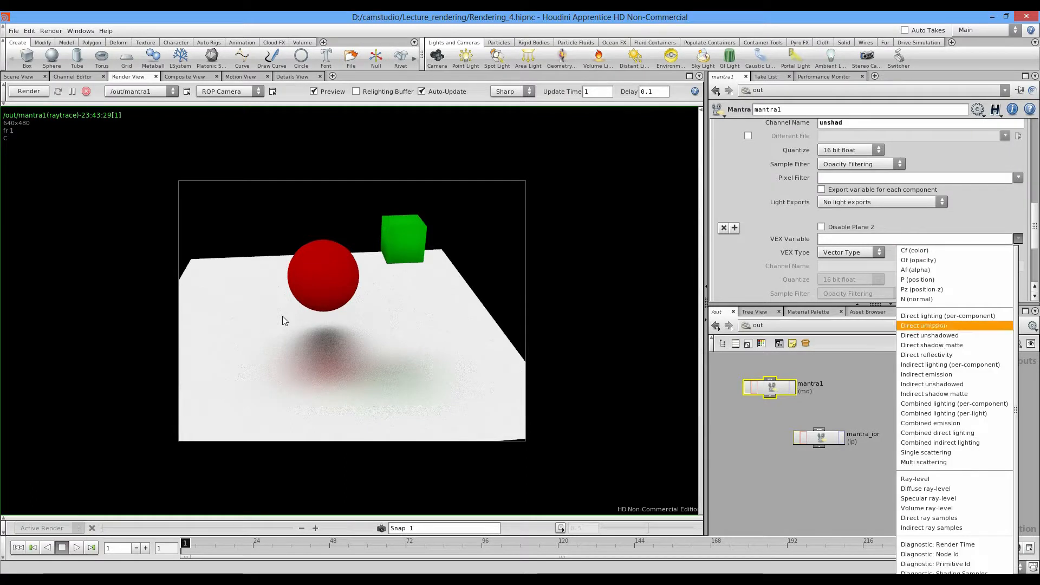
click(932, 345)
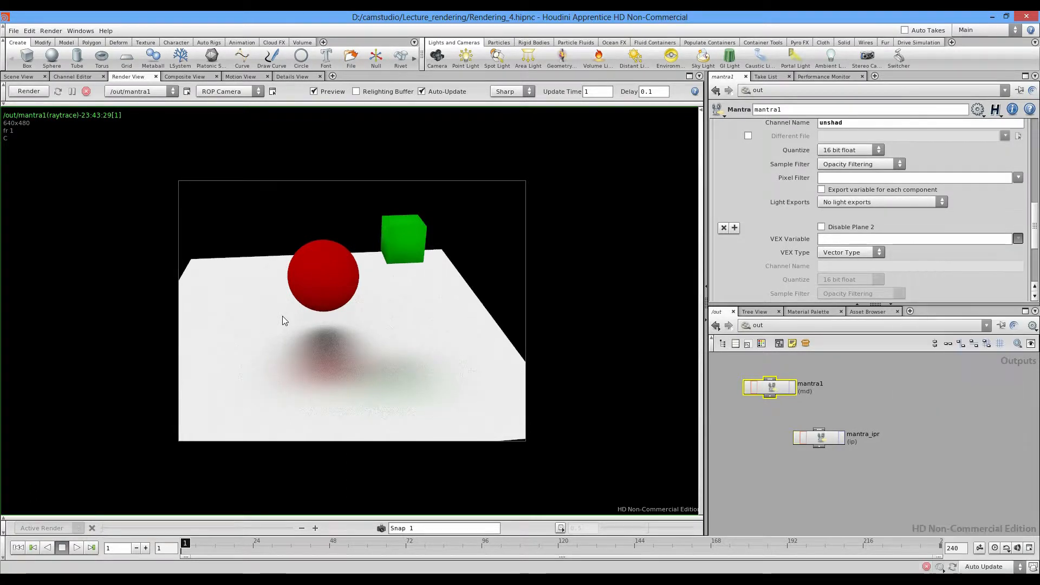
text(shadm)
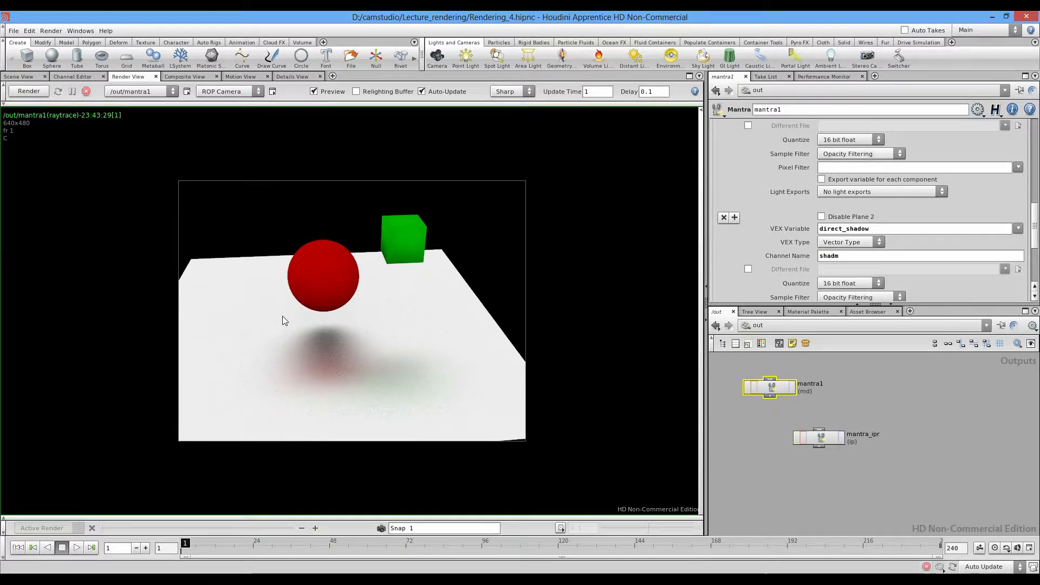
scroll(750, 159, up, 5)
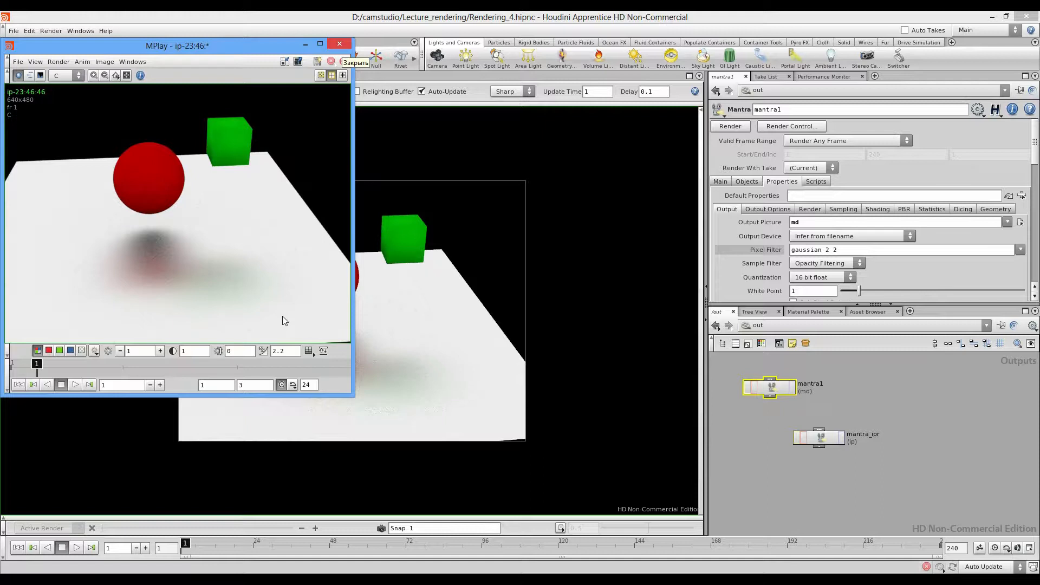
Step: Close the MPlay render and replace both extra image planes of mantra1 with a single empty one
key(alt+F4)
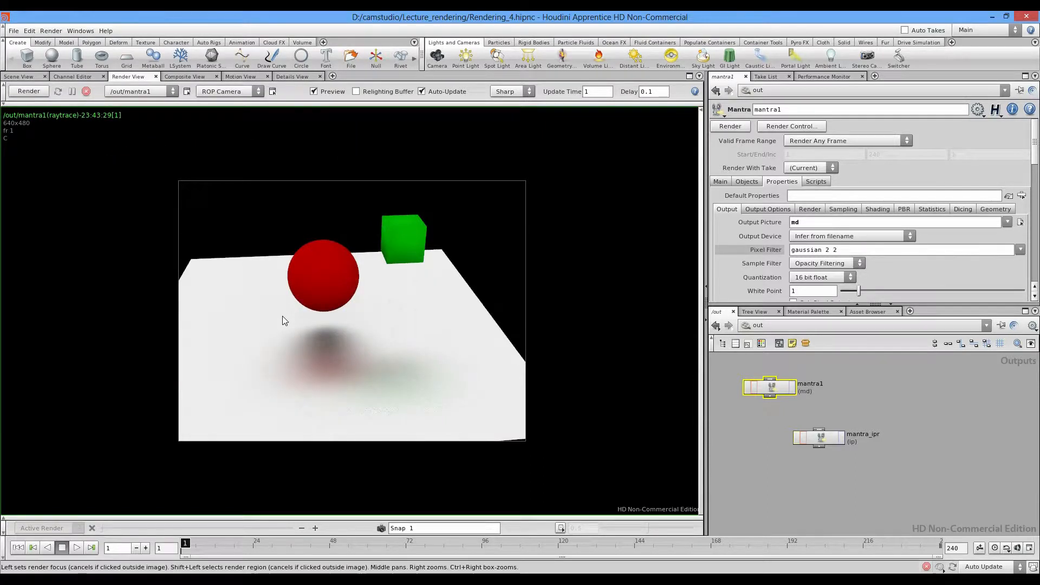
scroll(769, 250, down, 4)
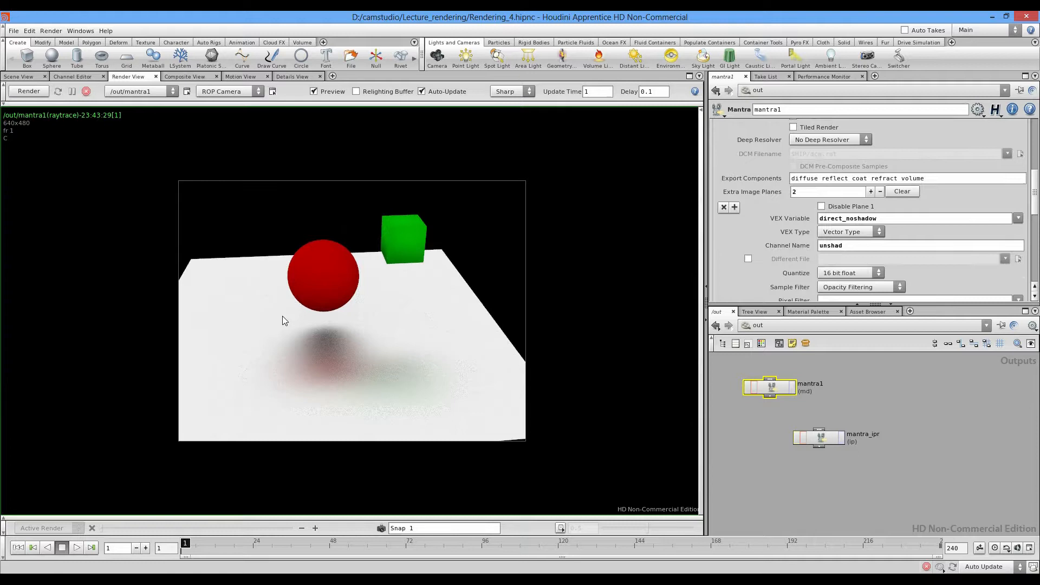
click(723, 269)
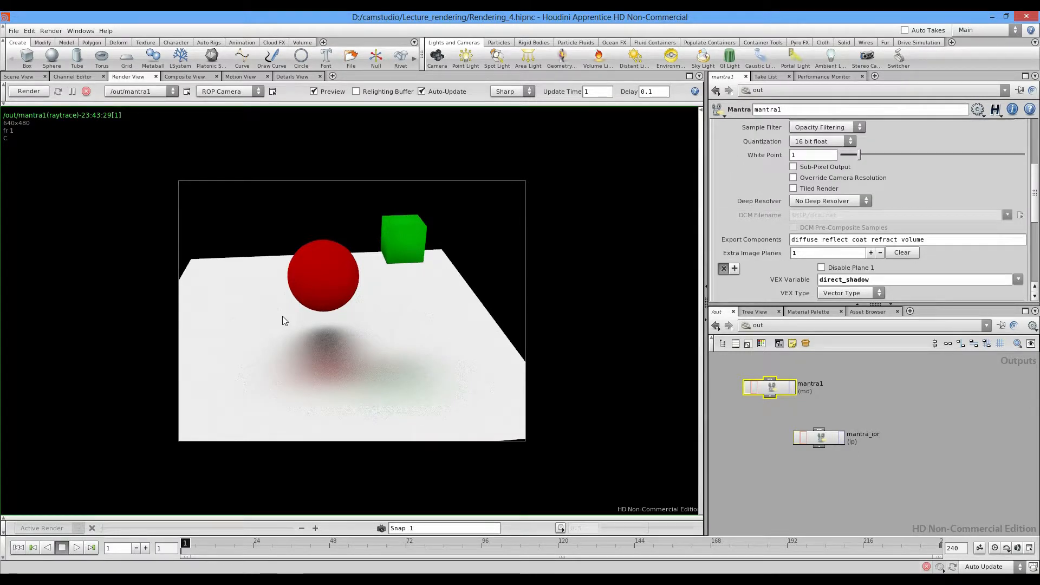
click(870, 291)
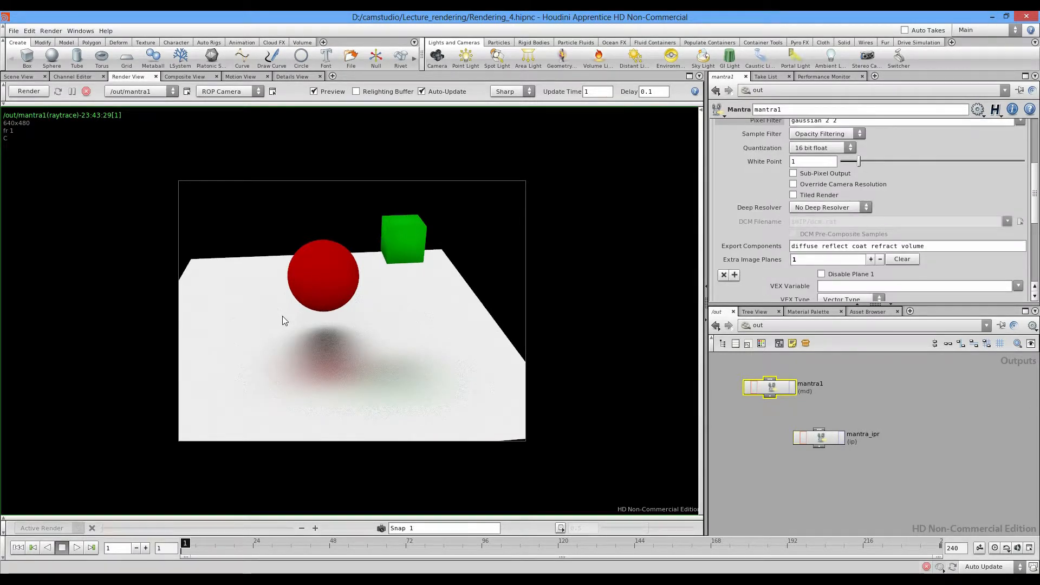
Step: Set the VEX variable of mantra1's extra image plane to N (normal)
click(1017, 286)
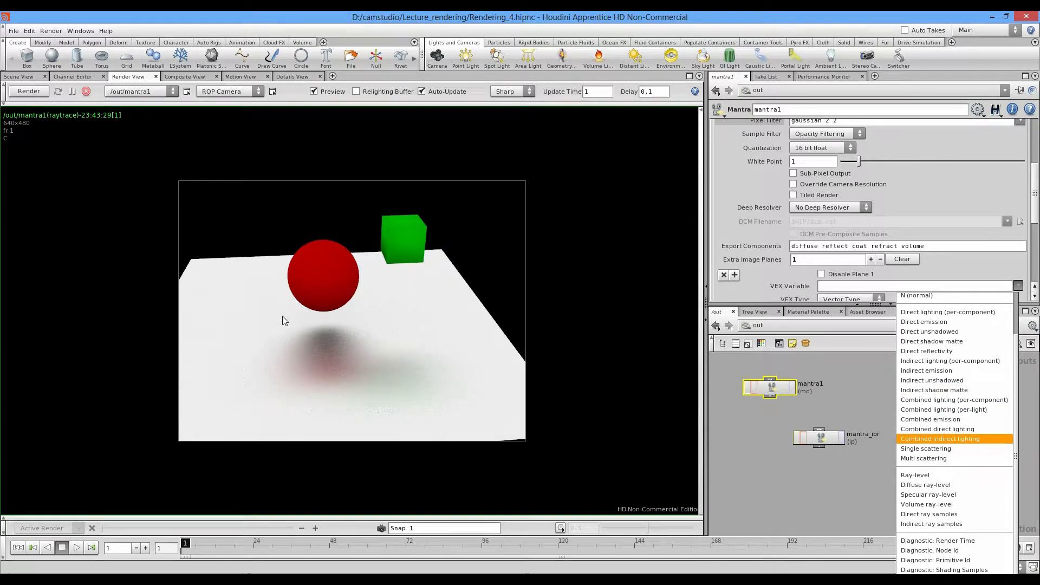
scroll(954, 419, up, 2)
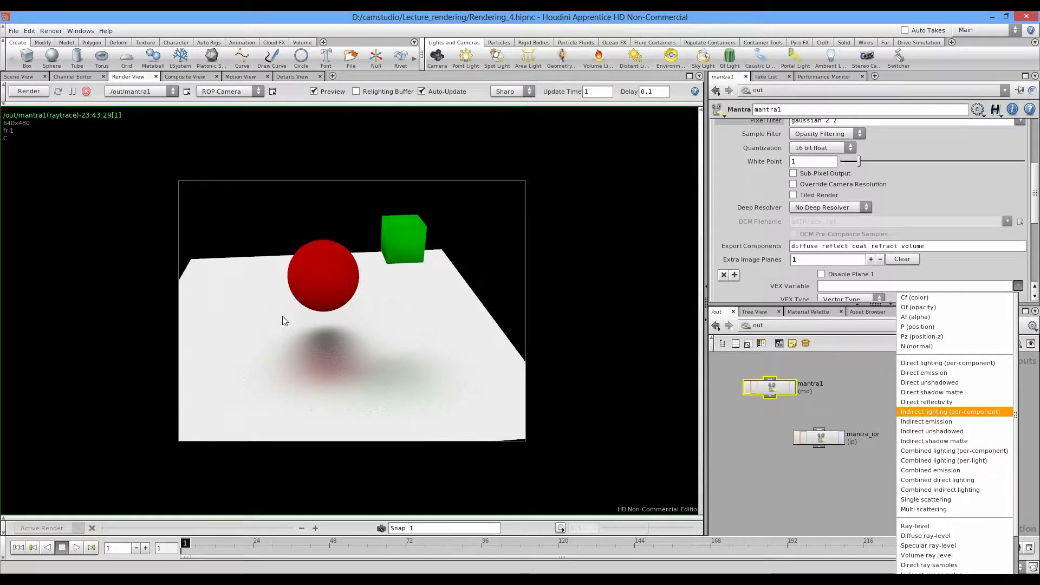
key(Up)
key(Up)
key(Up)
key(Up)
key(Up)
key(Up)
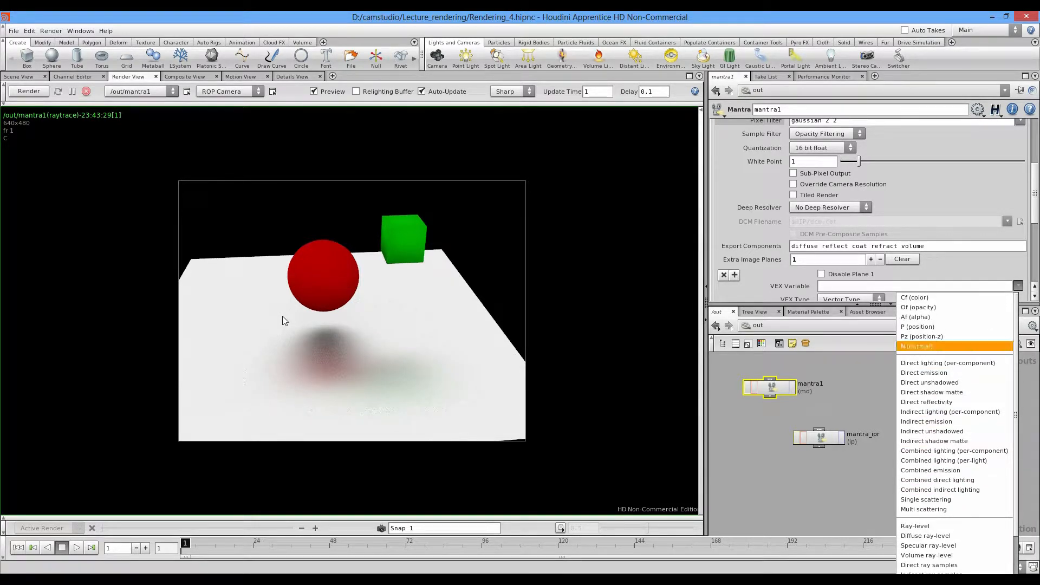
key(Return)
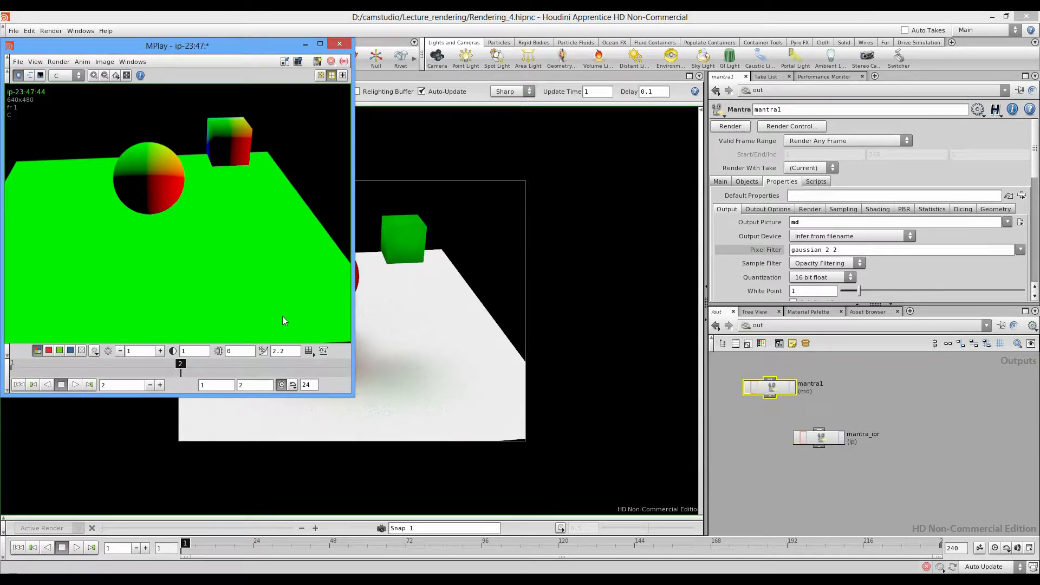
Step: Close the MPlay render of the normals and remove the extra image plane from mantra1
key(alt+F4)
scroll(871, 210, down, 3)
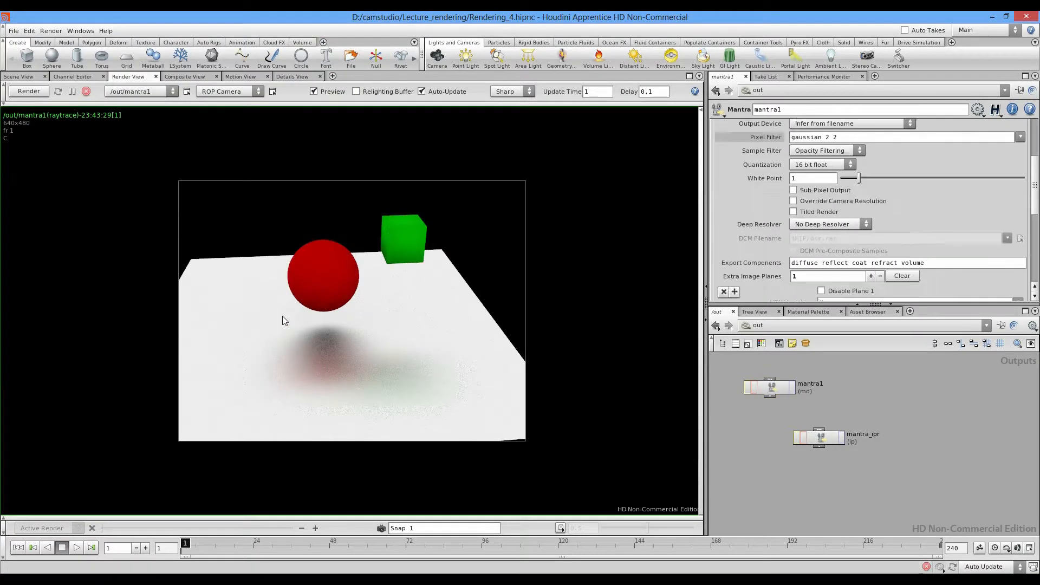
click(723, 221)
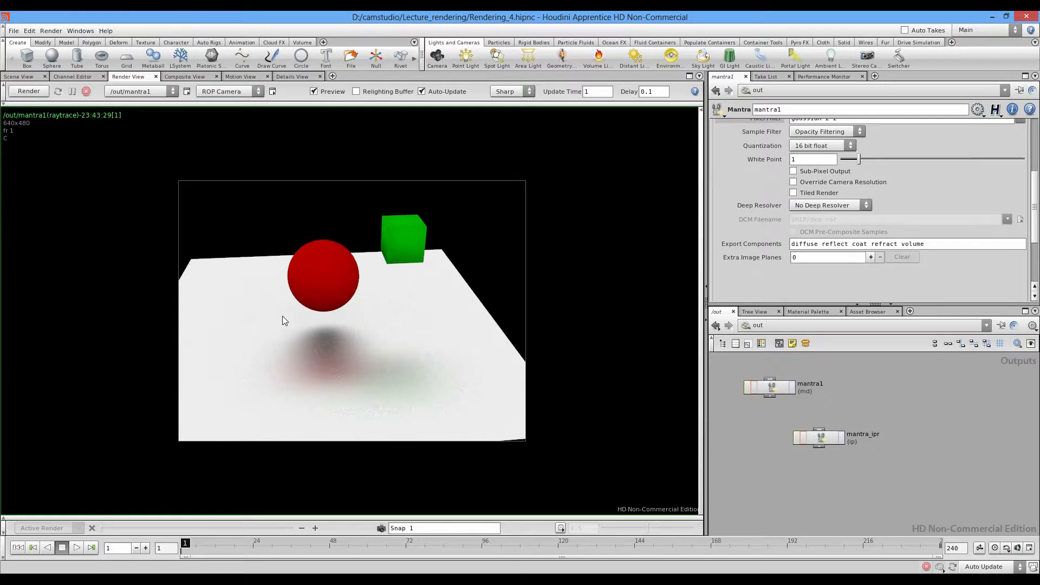
Step: Switch to the shop network, show its list of node tools, and select the clay1 material
click(762, 328)
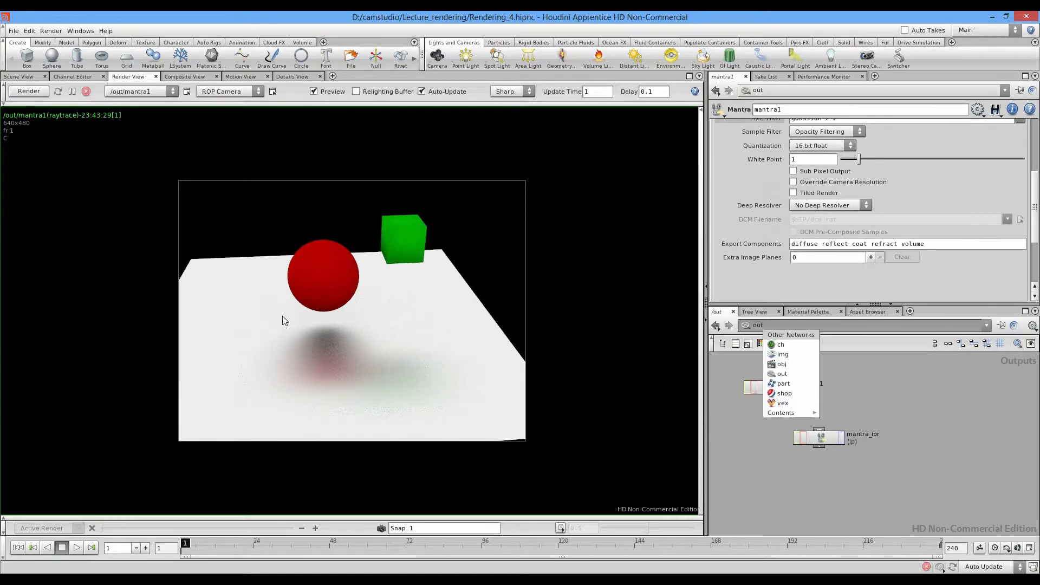
click(784, 393)
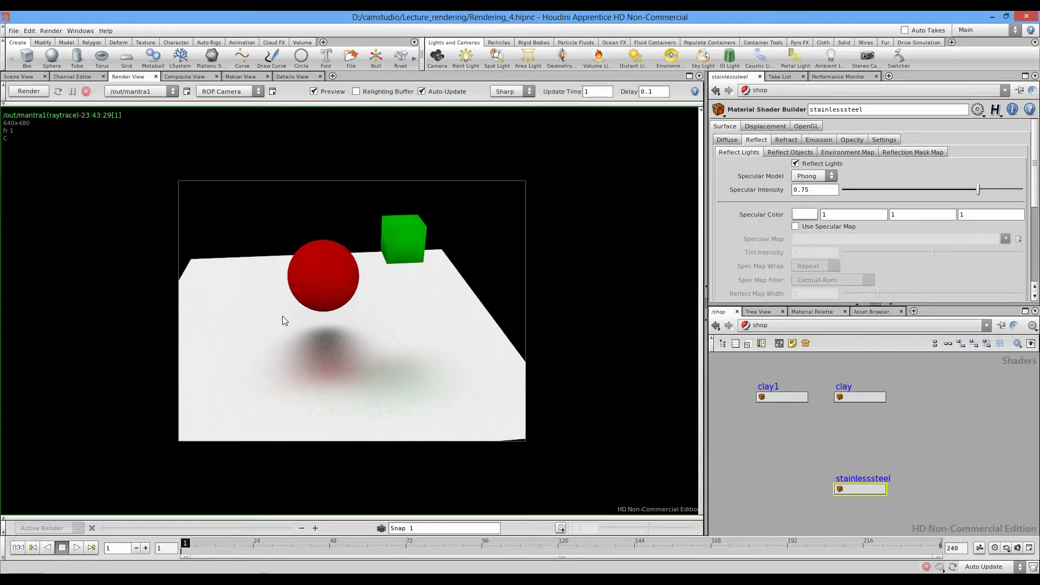
click(722, 343)
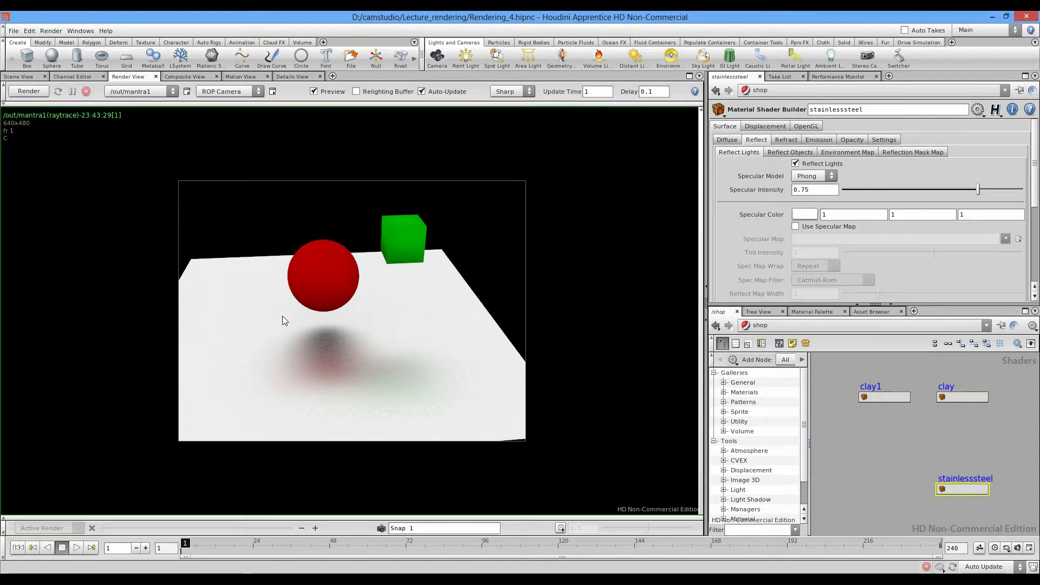
click(884, 397)
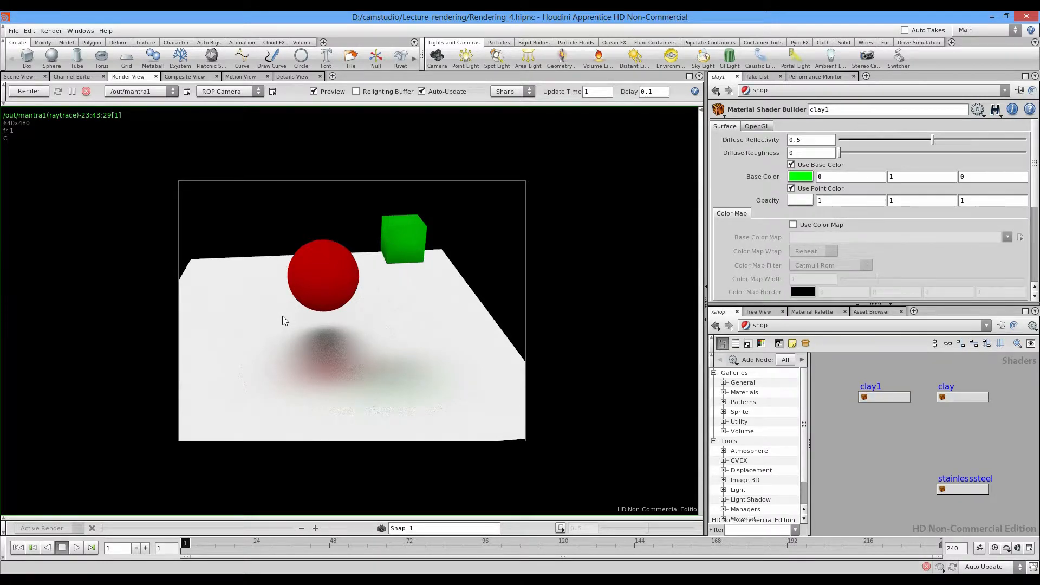
mouse_move(925, 443)
middle_down()
mouse_move(916, 433)
mouse_move(919, 446)
middle_up()
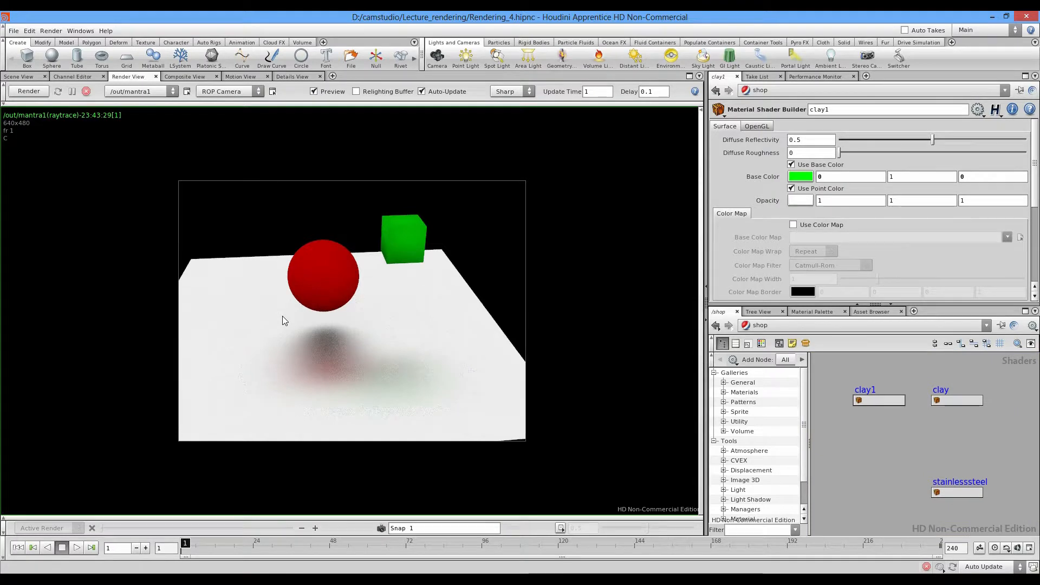
Step: Try to assign a Mantra Surface material from the General gallery to the red sphere in the render
click(724, 382)
mouse_move(772, 431)
mouse_down()
mouse_move(895, 457)
mouse_move(324, 280)
mouse_up()
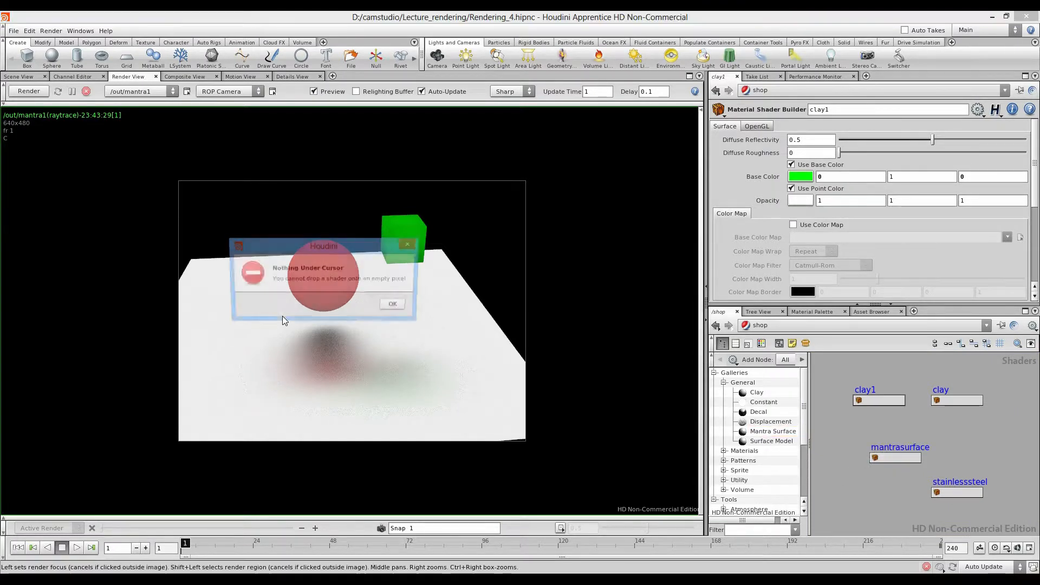
click(396, 306)
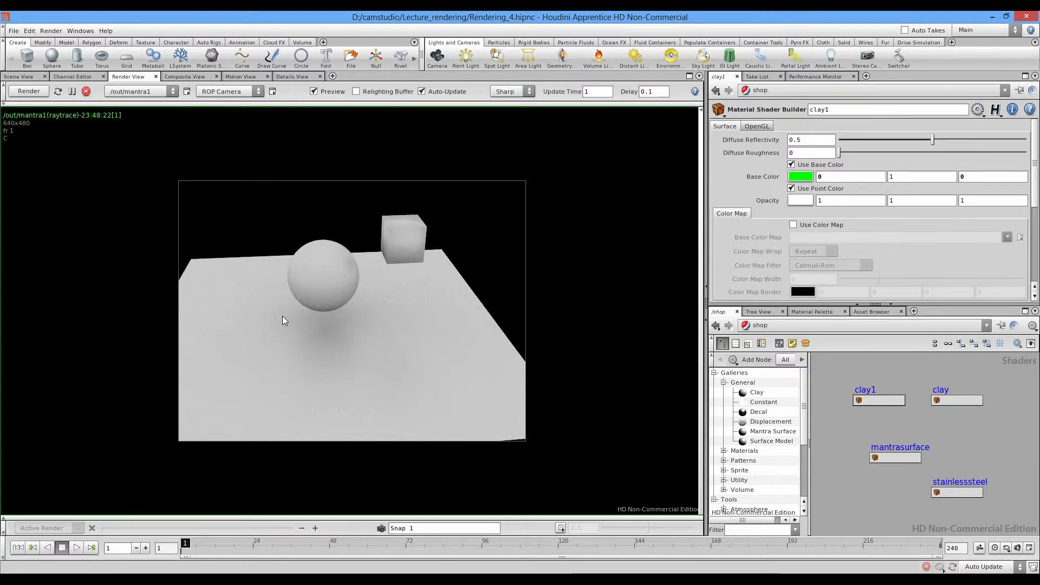
Step: Undo the Mantra Surface assignments and the creation of the mantrasurface material, stepping back to the clay node's earlier placement
key(ctrl+z)
key(ctrl+z)
key(ctrl+z)
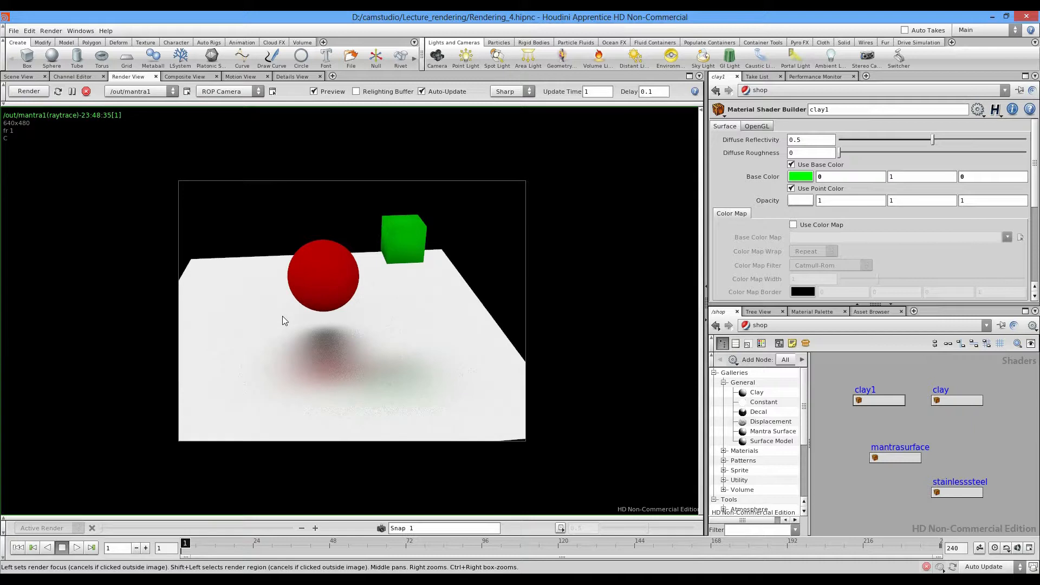
key(ctrl+z)
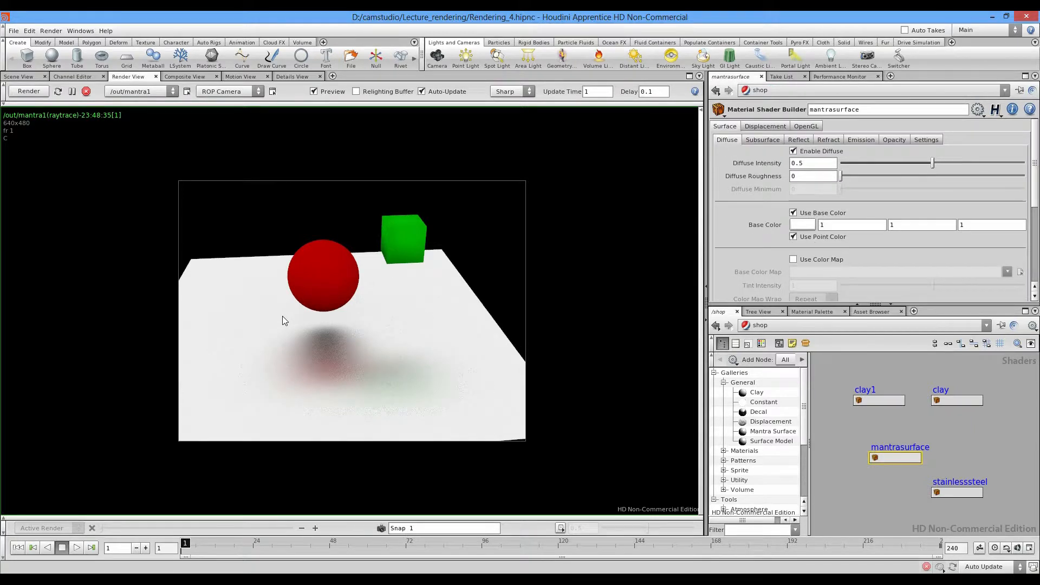
key(ctrl+z)
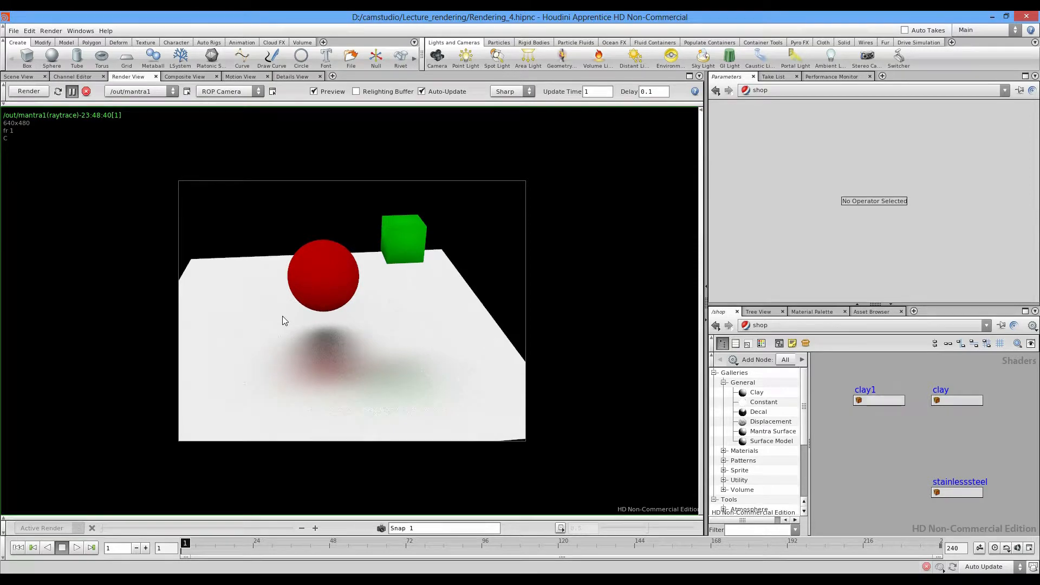
key(ctrl+z)
key(ctrl+z)
key(ctrl+z)
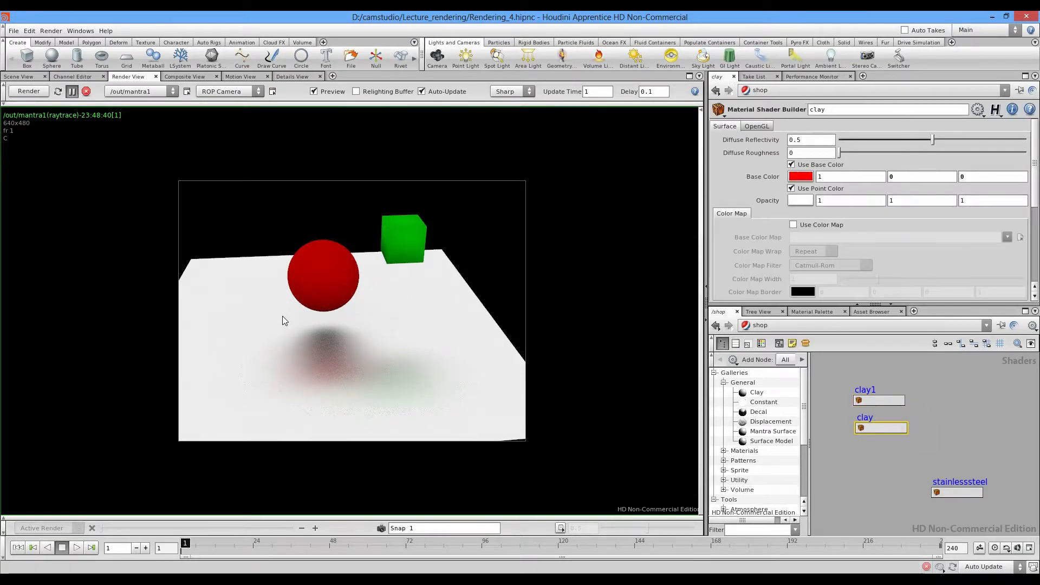
key(ctrl+z)
key(ctrl+z)
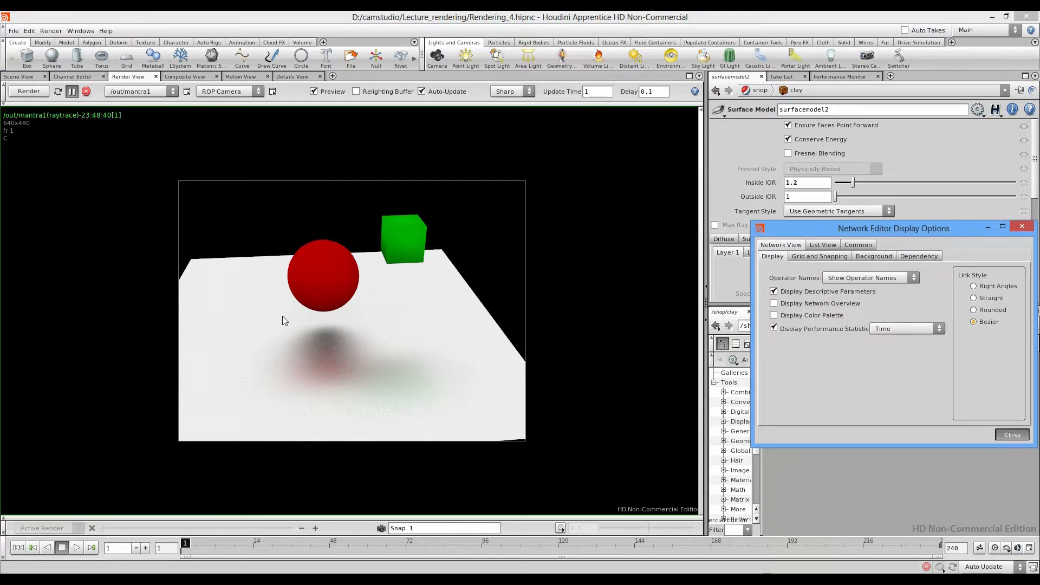
Step: Dismiss the display options, maximize the clay material's network, and add an Occlusion node below surface_output
key(Escape)
key(ctrl+b)
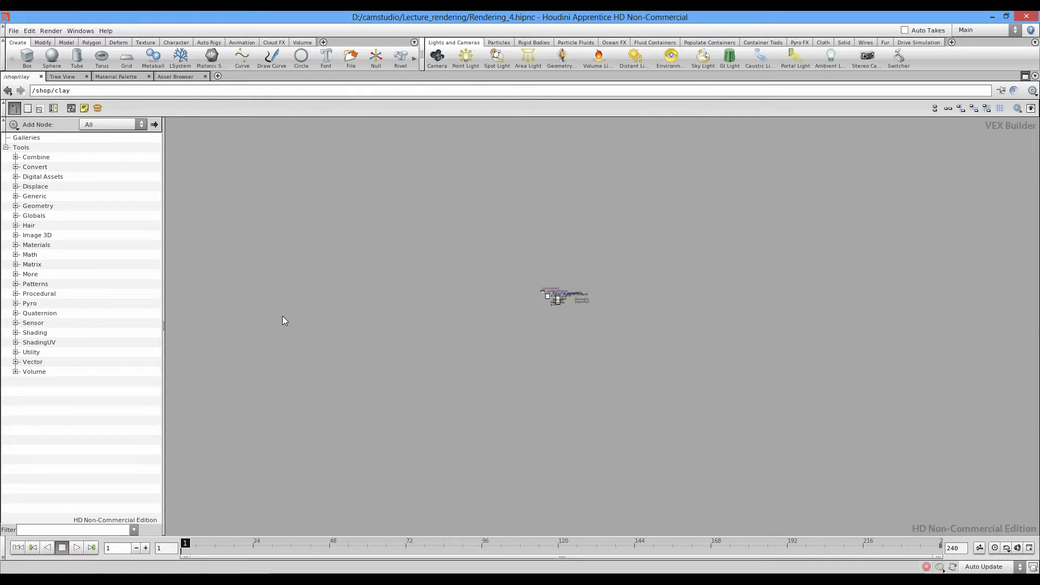
key(h)
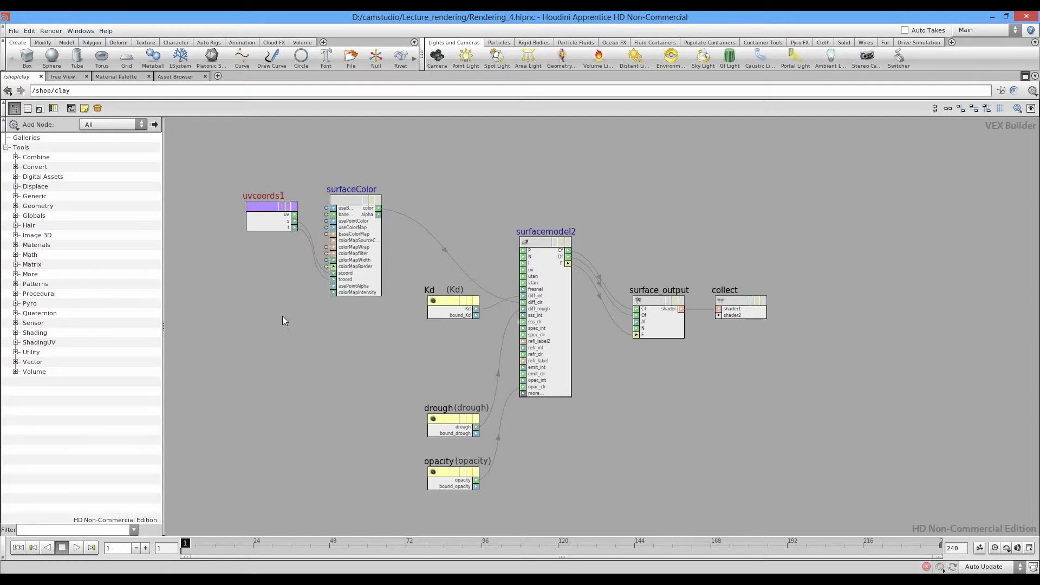
middle_drag(282, 320, 262, 284)
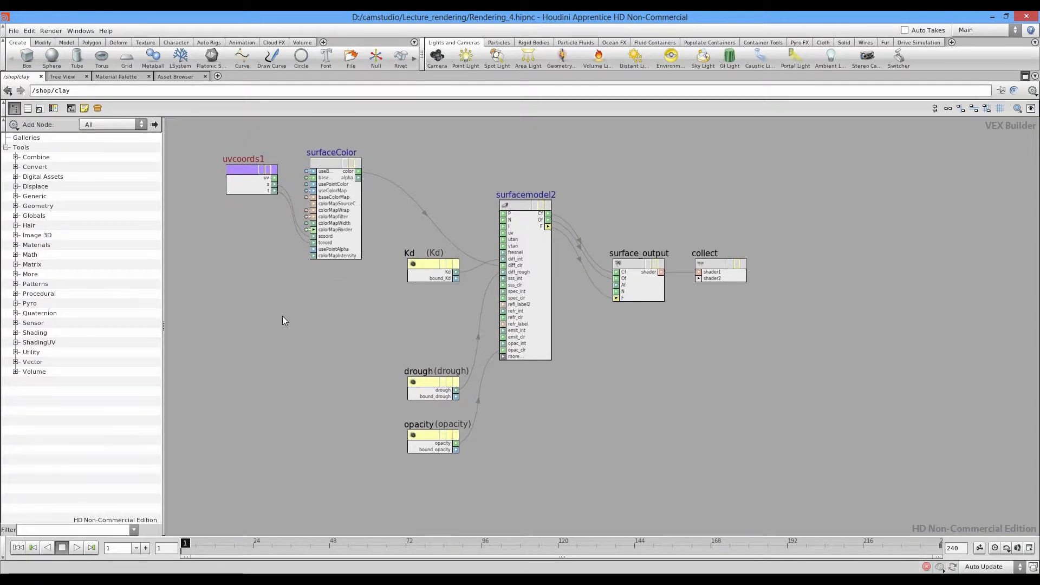
key(Tab)
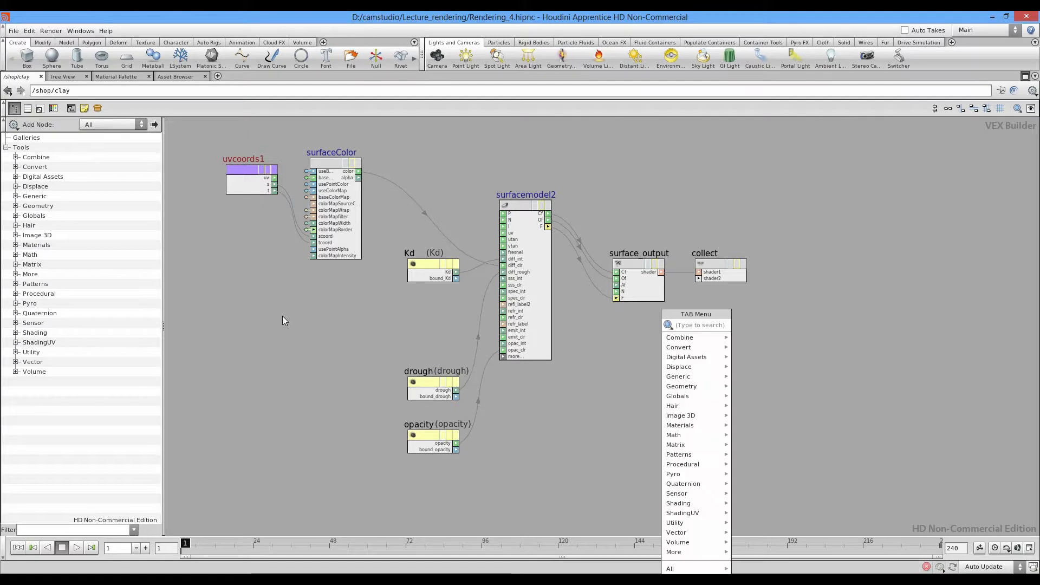
text(o)
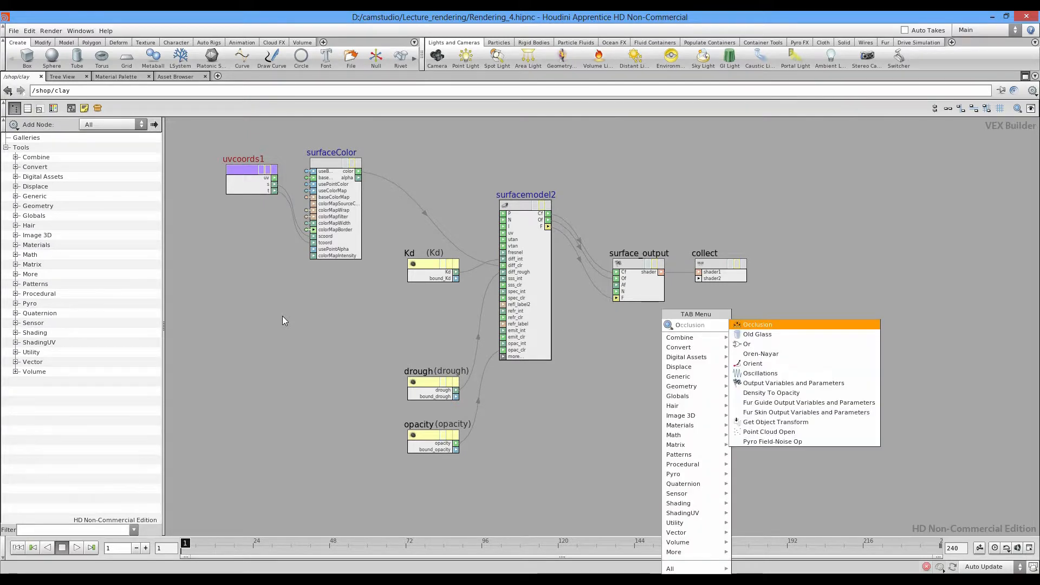
key(Return)
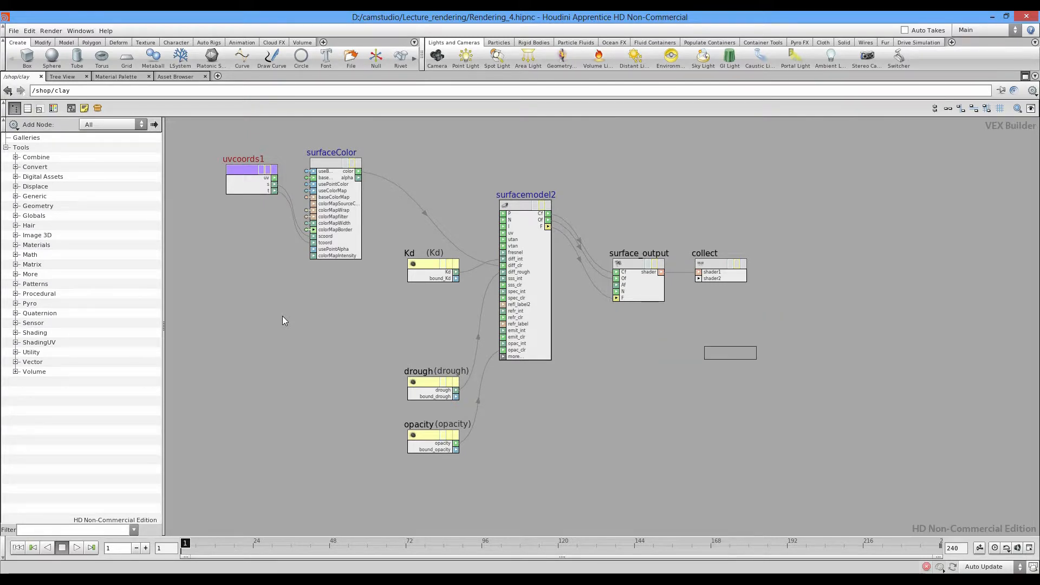
click(732, 389)
scroll(732, 389, up, 4)
middle_drag(732, 389, 770, 355)
mouse_move(639, 336)
mouse_down()
mouse_move(650, 313)
mouse_move(628, 333)
mouse_up()
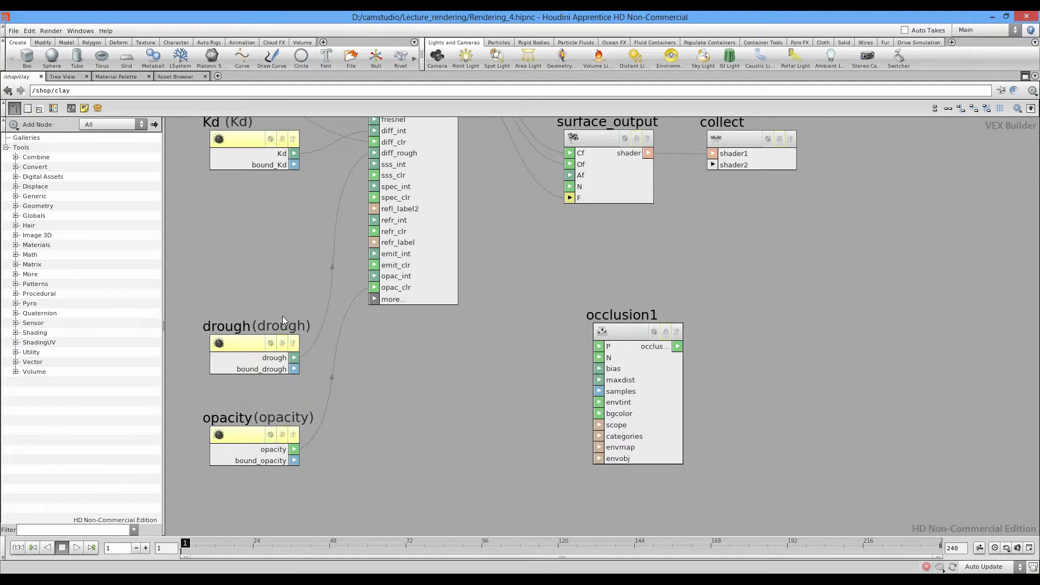
Step: Add a Parameter node beside the occlusion1 node in the clay network
scroll(473, 388, down, 6)
scroll(482, 364, up, 7)
middle_drag(282, 320, 201, 219)
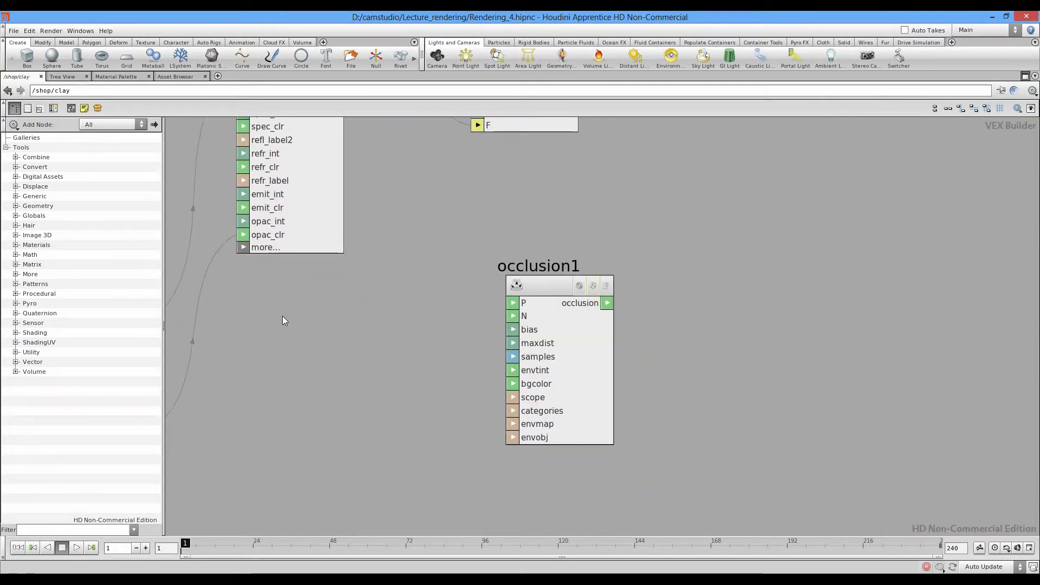
middle_drag(282, 320, 206, 290)
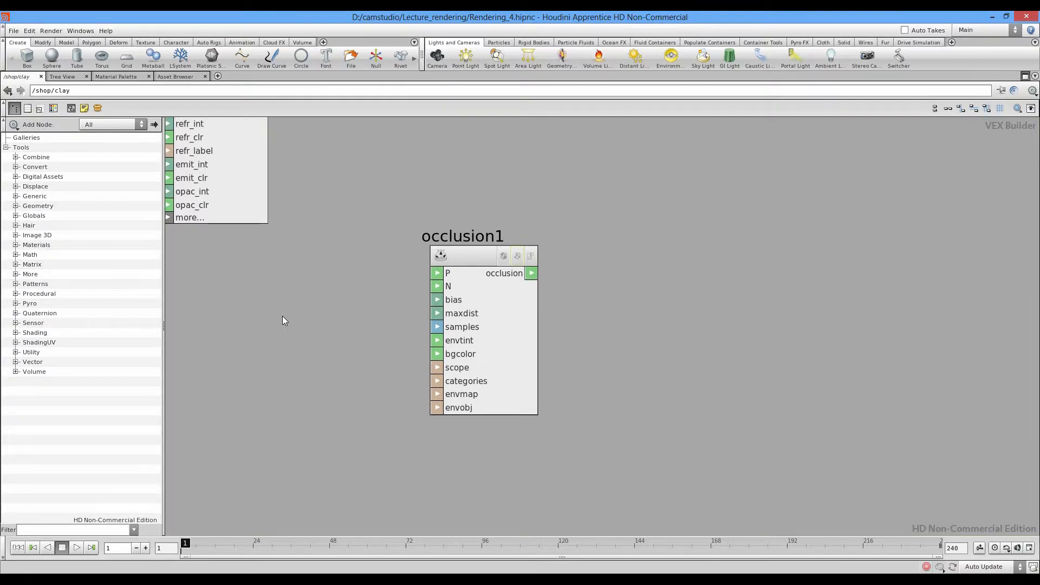
key(Tab)
text(param)
key(Return)
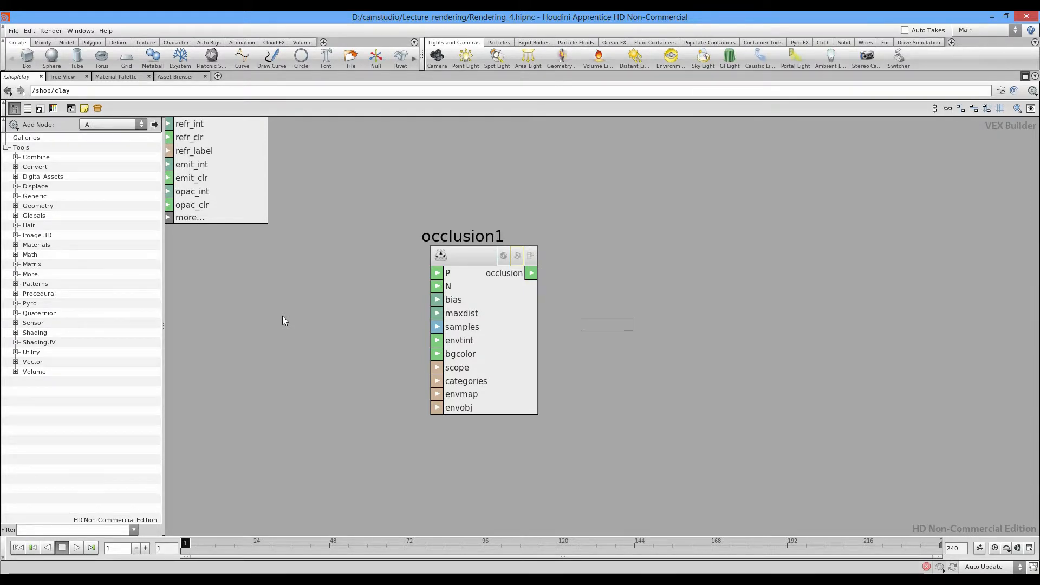
click(685, 281)
middle_drag(685, 281, 602, 292)
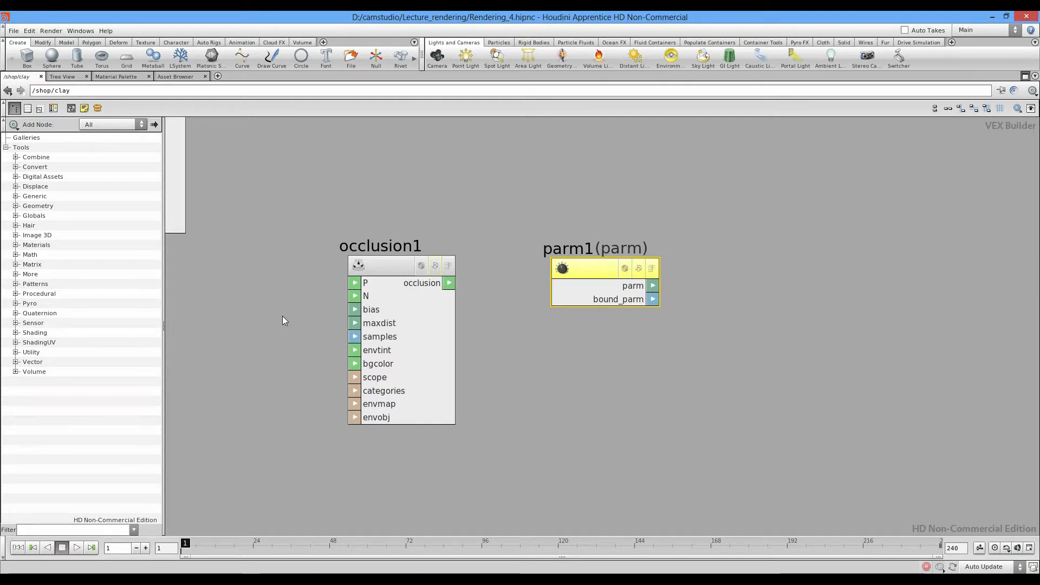
Step: Show the node parameters in the network editor and review occlusion1's settings, including Number Of Samples
key(p)
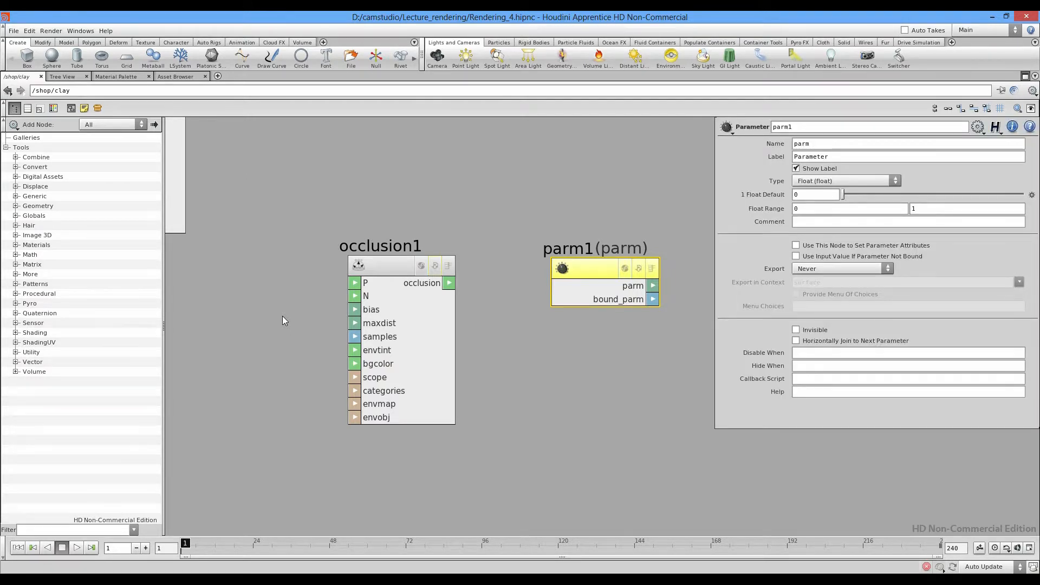
click(401, 266)
middle_drag(412, 271, 347, 301)
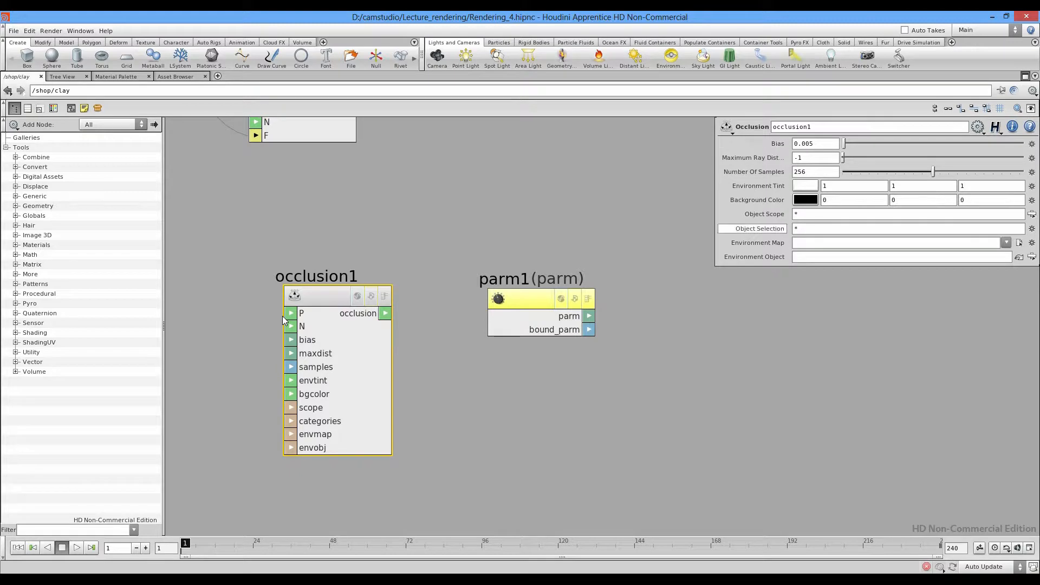
key(Tab)
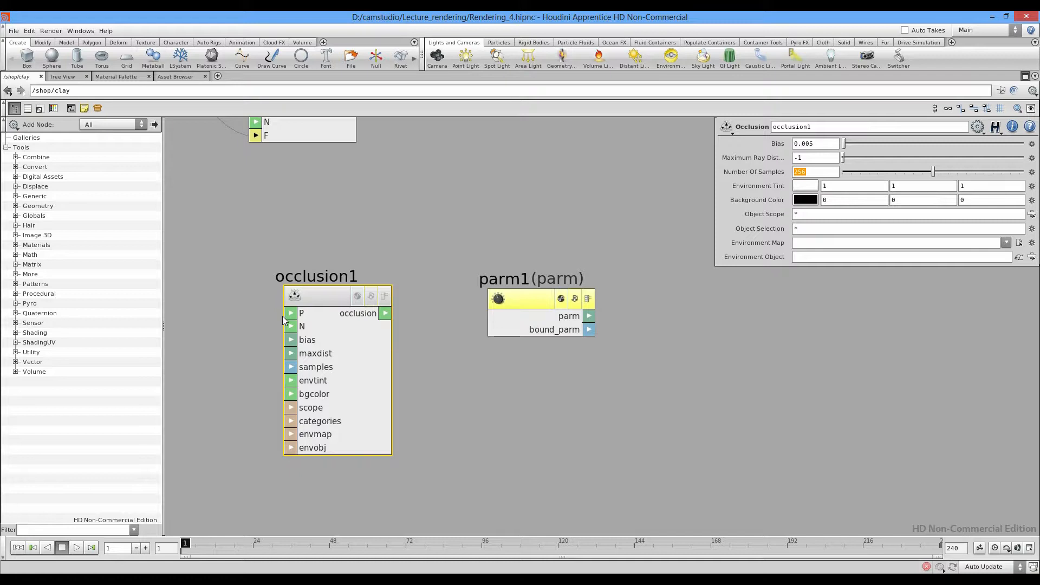
Step: Set parm1's name and label to AO with Export set to Always, and feed occlusion1's occlusion output into its input
drag(521, 298, 523, 300)
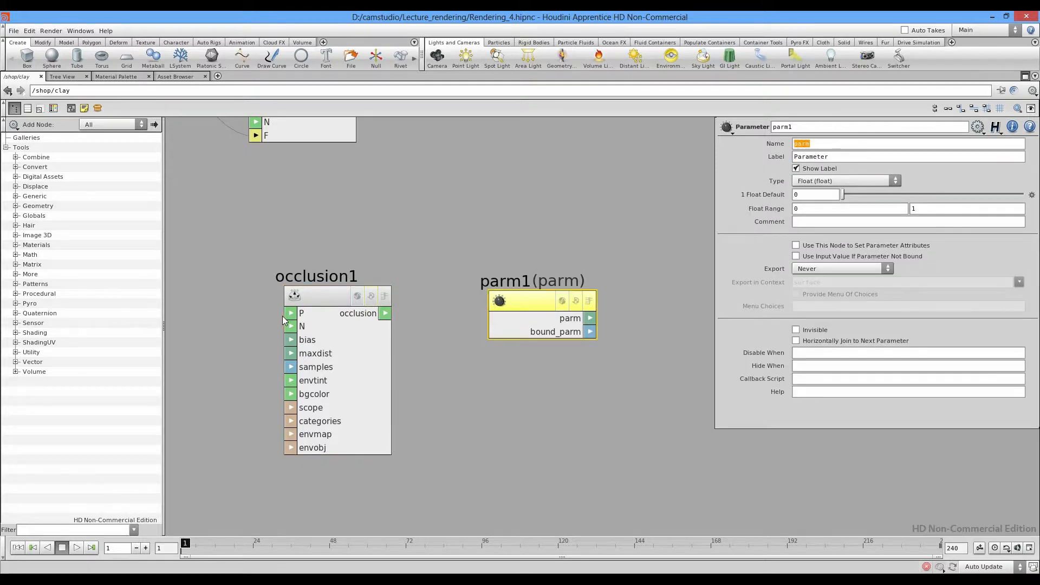
text(AO)
key(Tab)
text(AO)
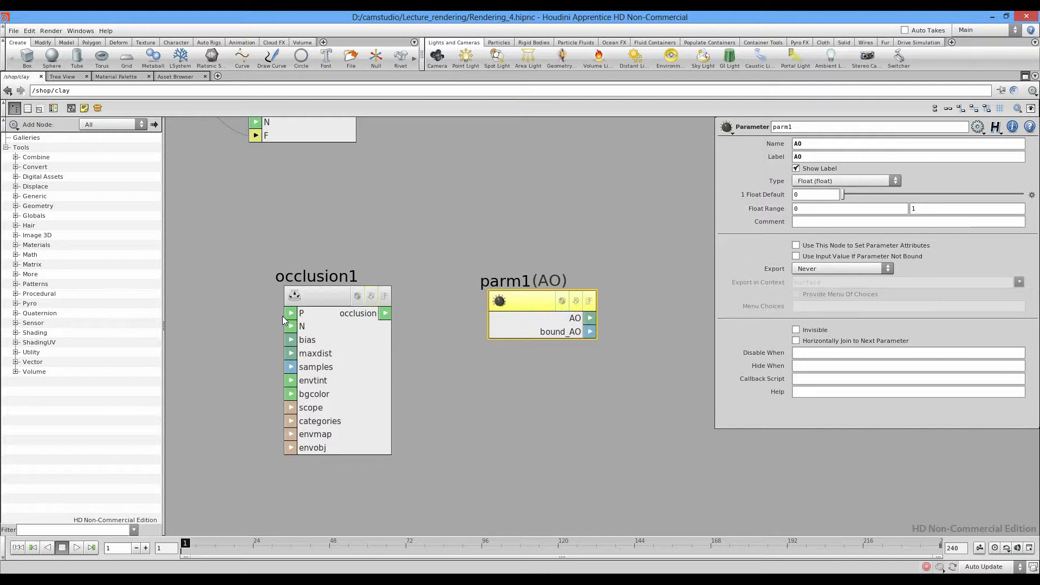
click(842, 268)
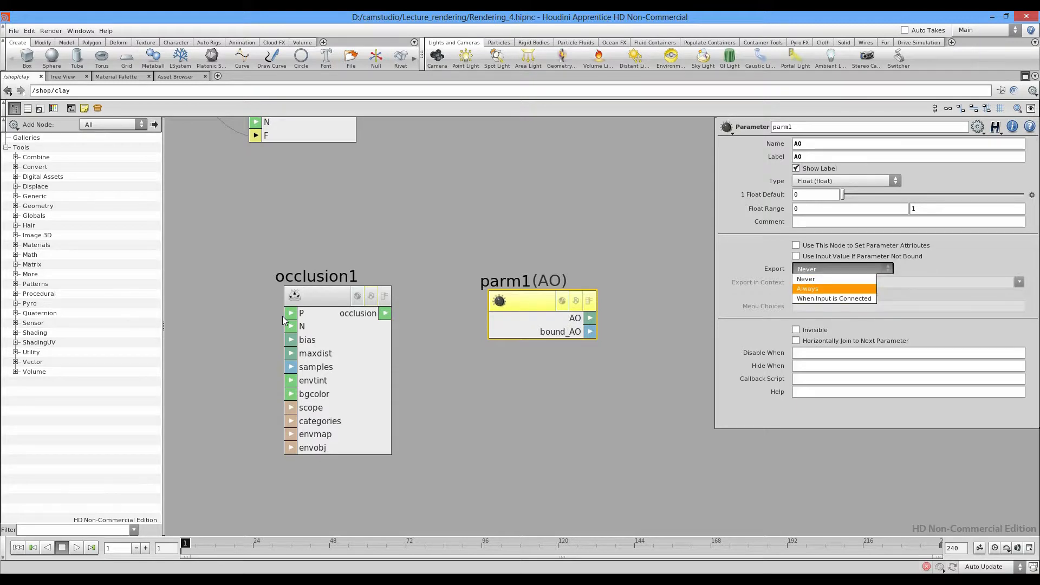
click(807, 289)
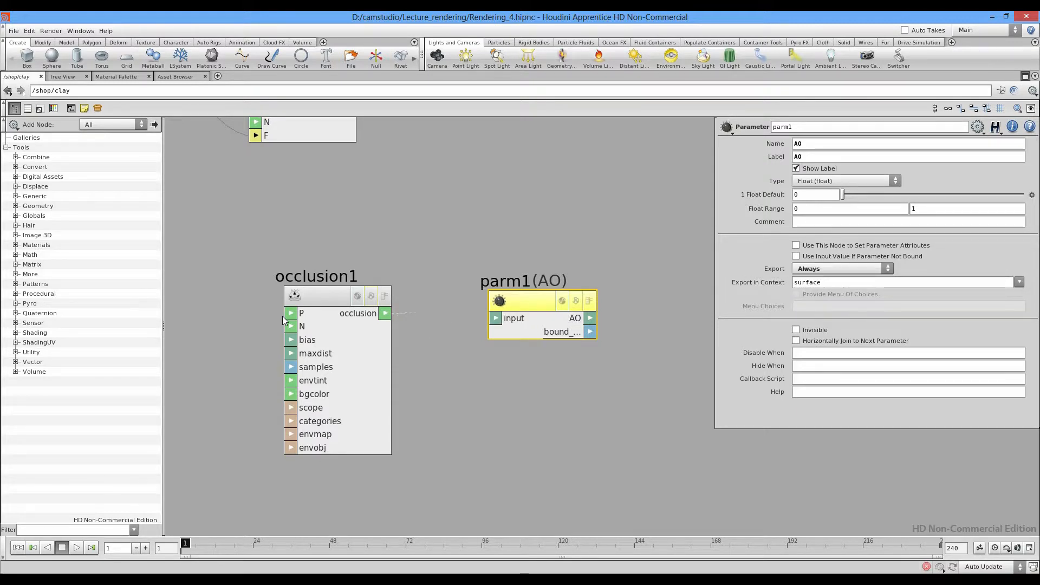
drag(386, 313, 495, 318)
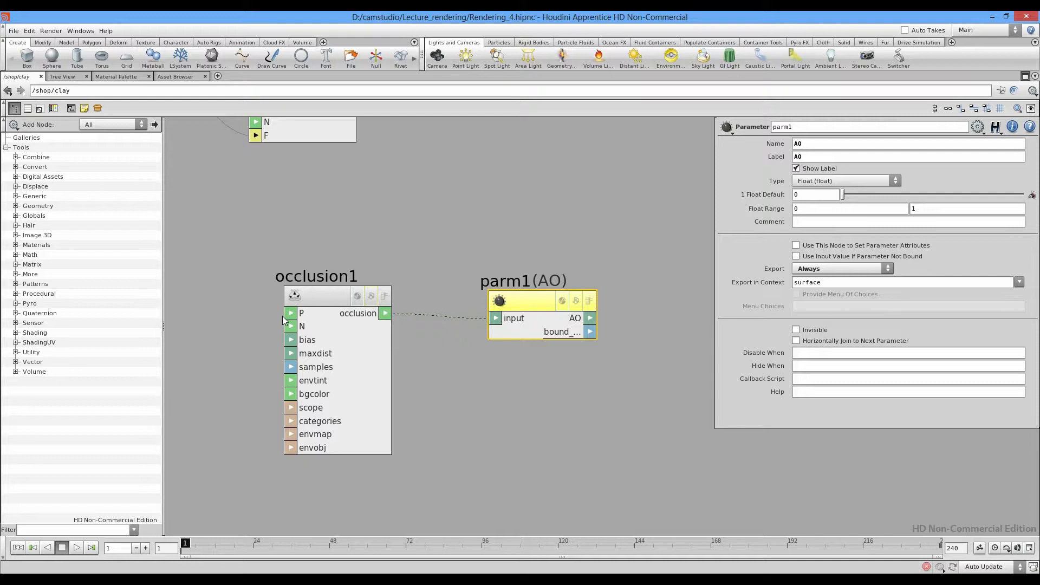
Step: Promote occlusion1's bias, maxdist, samples, envtint, bgcolor, scope, categories, envmap and envobj inputs to parameters of the clay material
middle_drag(282, 320, 346, 308)
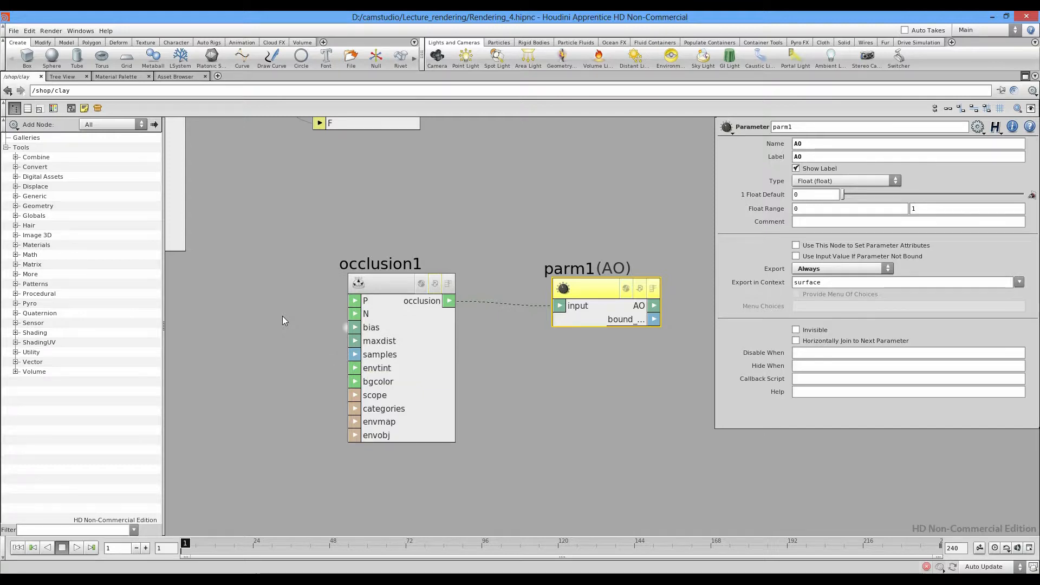
right_click(355, 327)
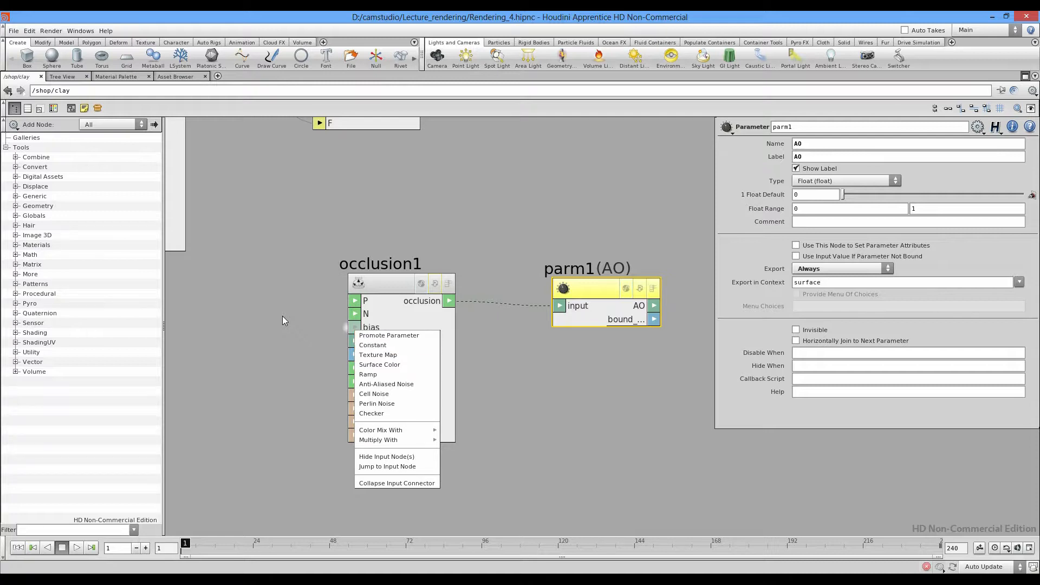
click(389, 336)
right_click(355, 341)
click(386, 349)
right_click(355, 355)
click(388, 362)
right_click(355, 368)
click(387, 376)
right_click(355, 381)
click(387, 389)
right_click(355, 394)
click(388, 402)
right_click(355, 409)
click(387, 415)
right_click(355, 422)
click(387, 428)
right_click(355, 435)
click(385, 442)
scroll(282, 320, down, 3)
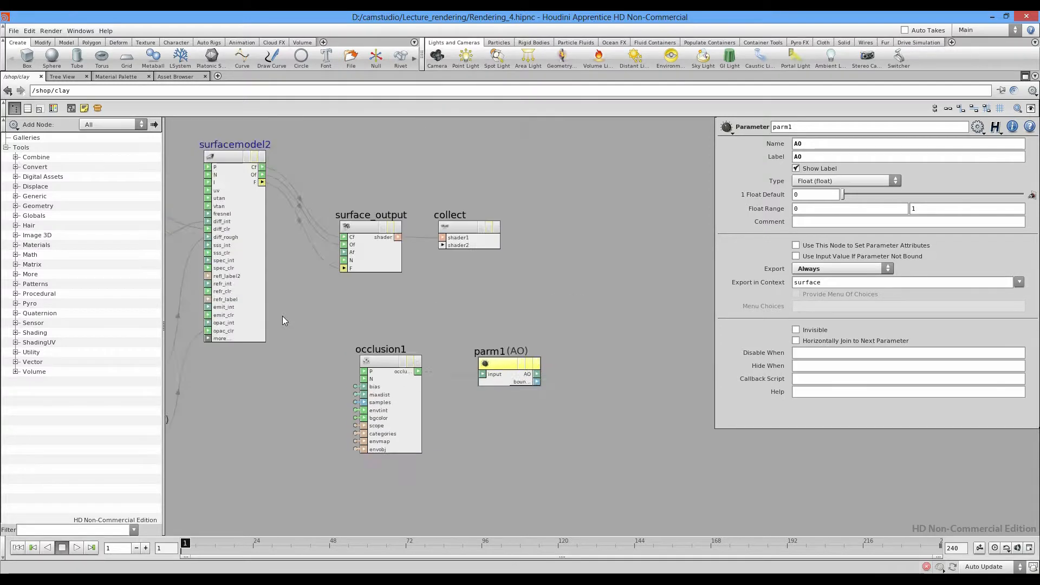
scroll(282, 321, up, 1)
key(h)
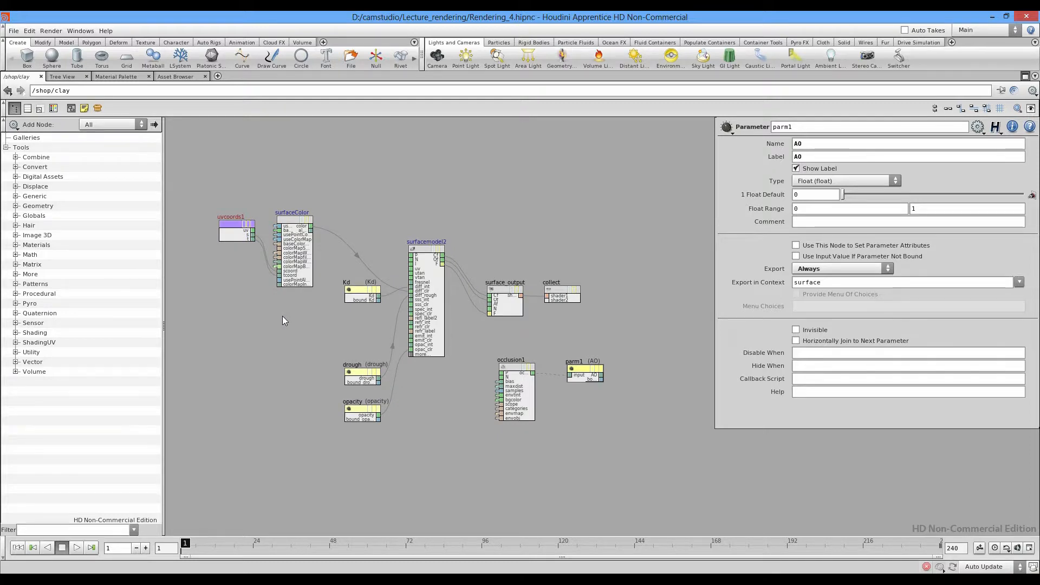
Step: Restore the pane layout, go back up to the shop level and review the occlusion parameters promoted on the clay material
key(ctrl+b)
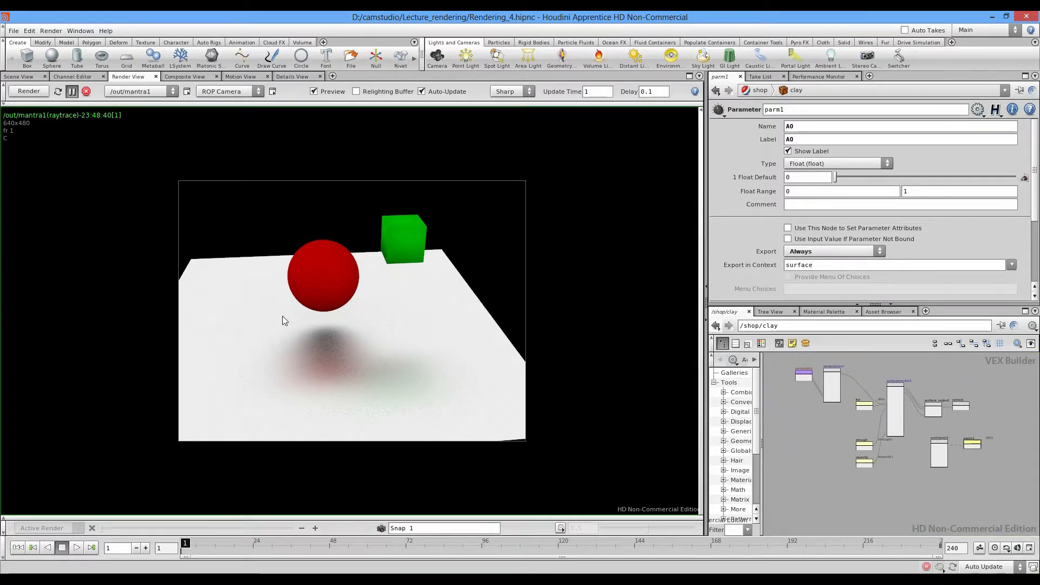
key(u)
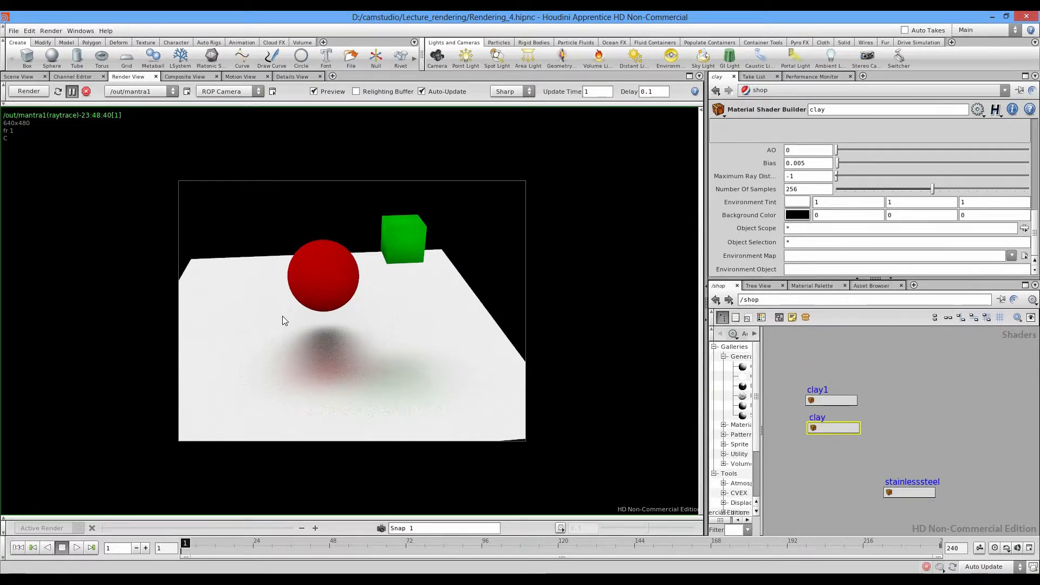
key(Tab)
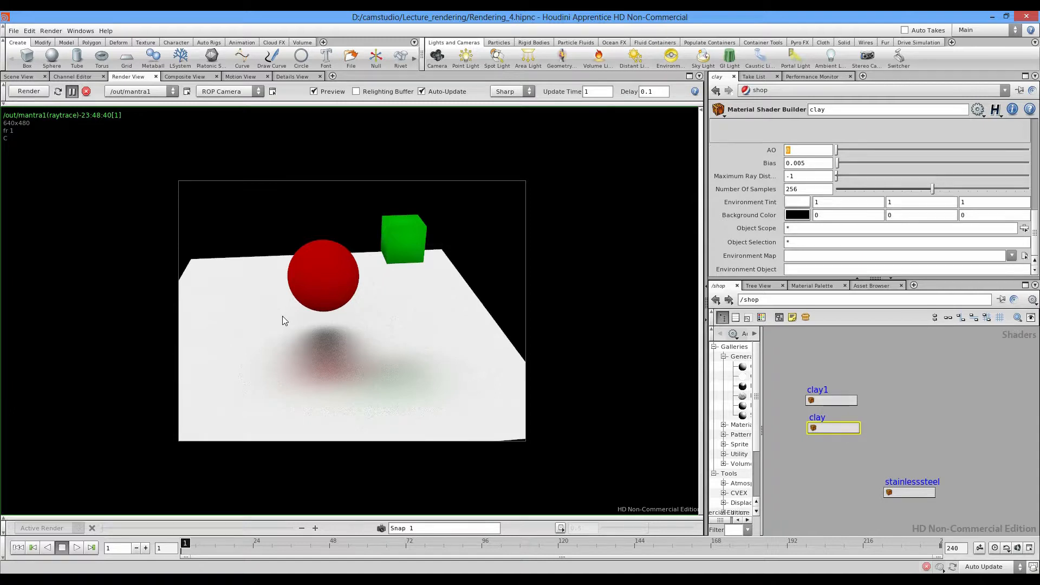
key(i)
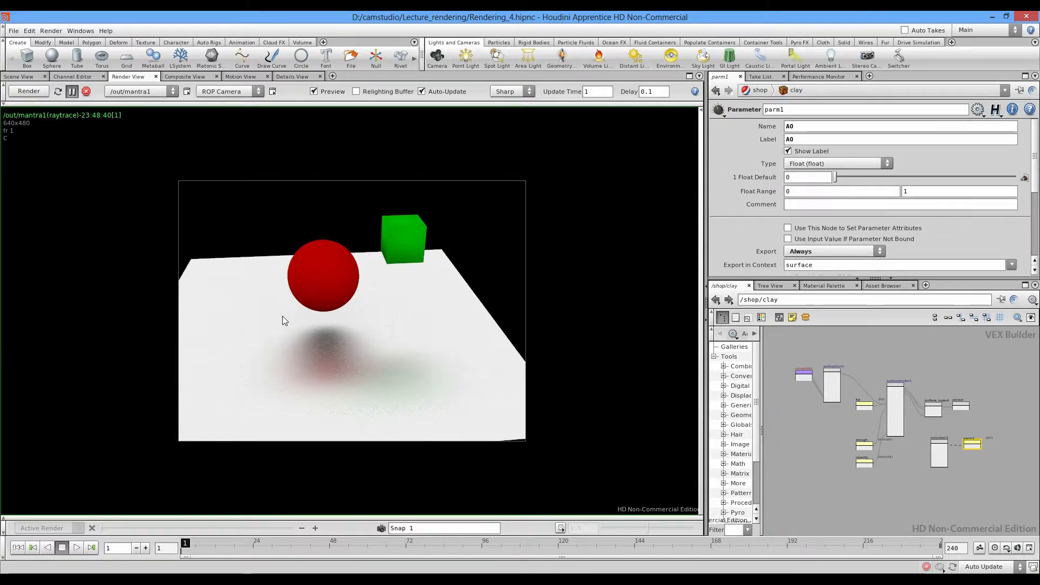
key(p)
scroll(877, 434, down, 2)
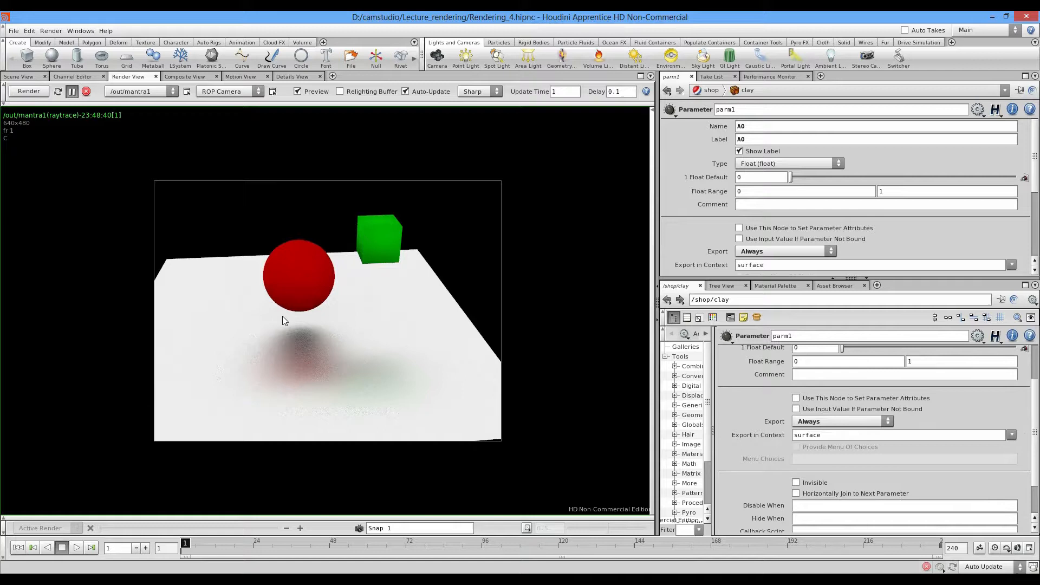
key(p)
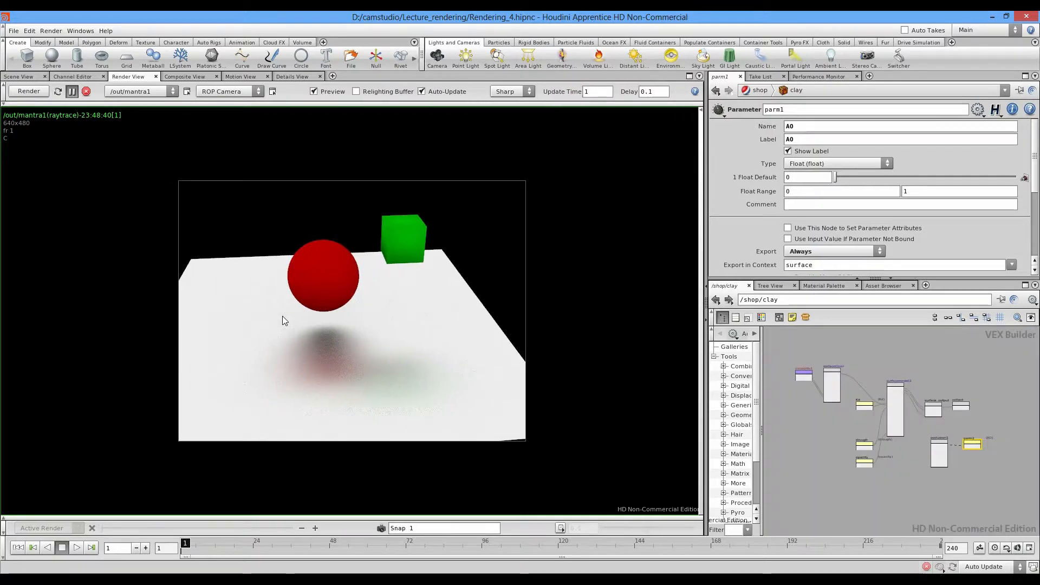
key(u)
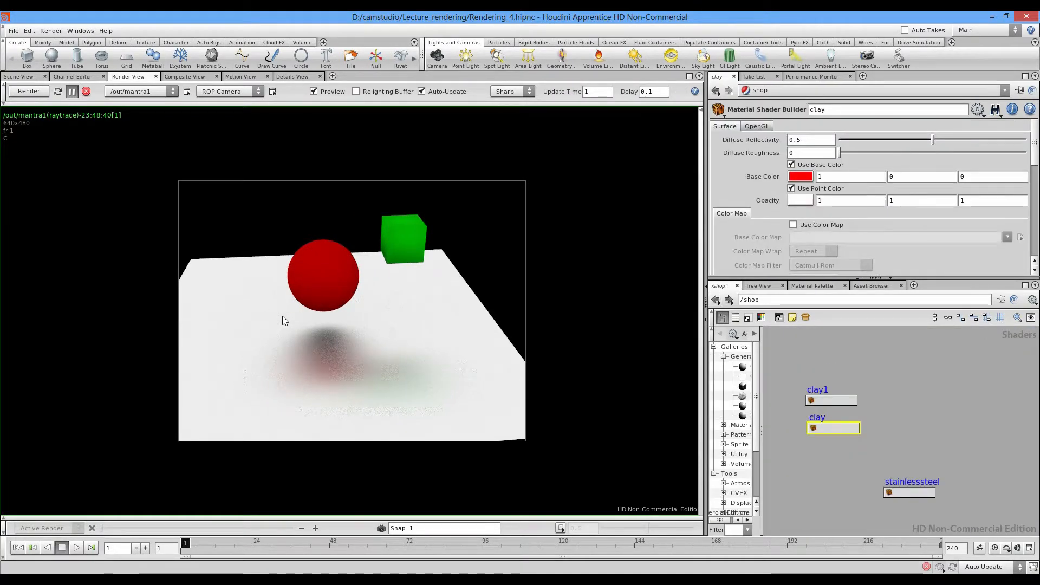
scroll(872, 195, down, 8)
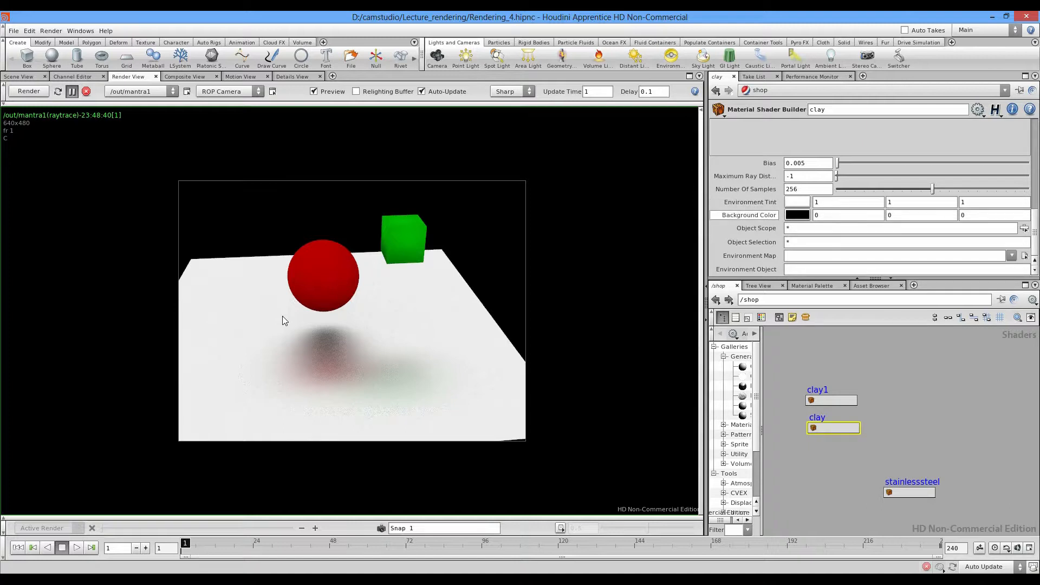
Step: Set the clay material's occlusion Background Color to 1, 1, 1, Number Of Samples to 32 and Maximum Ray Distance to 10
middle_drag(748, 195, 769, 195)
drag(799, 189, 774, 189)
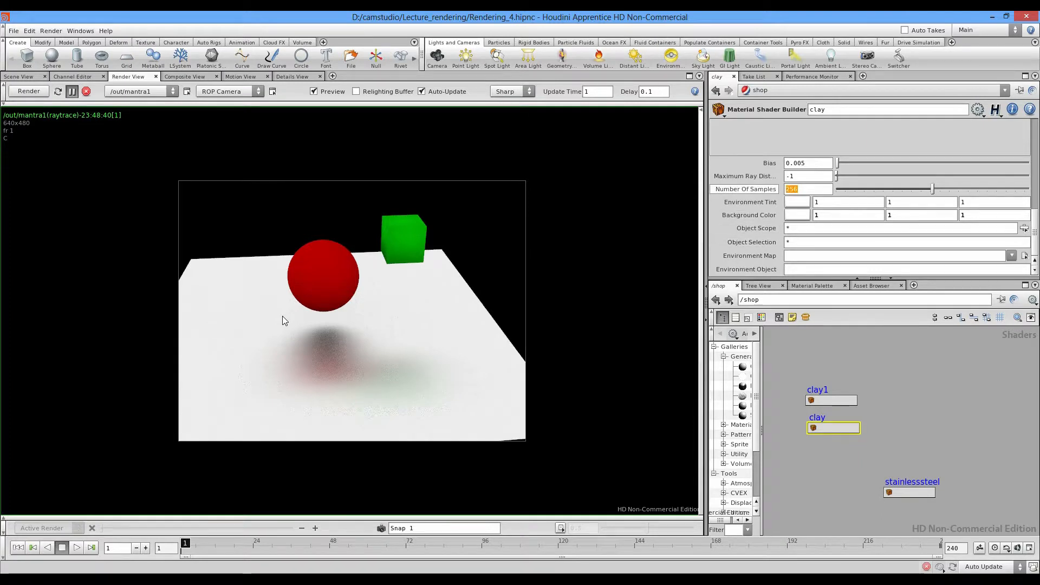
text(32)
key(Return)
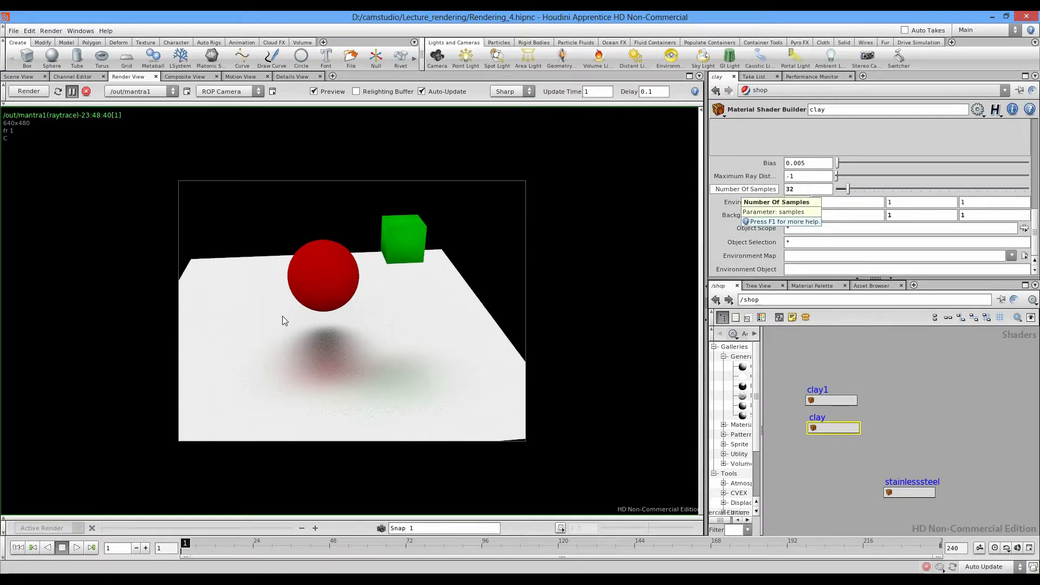
key(shift+Tab)
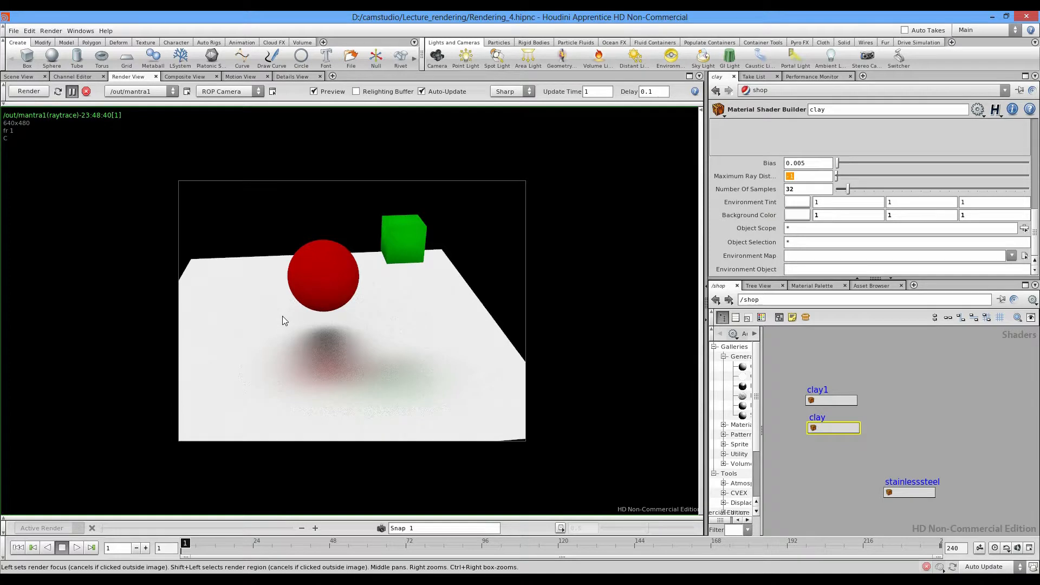
key(Return)
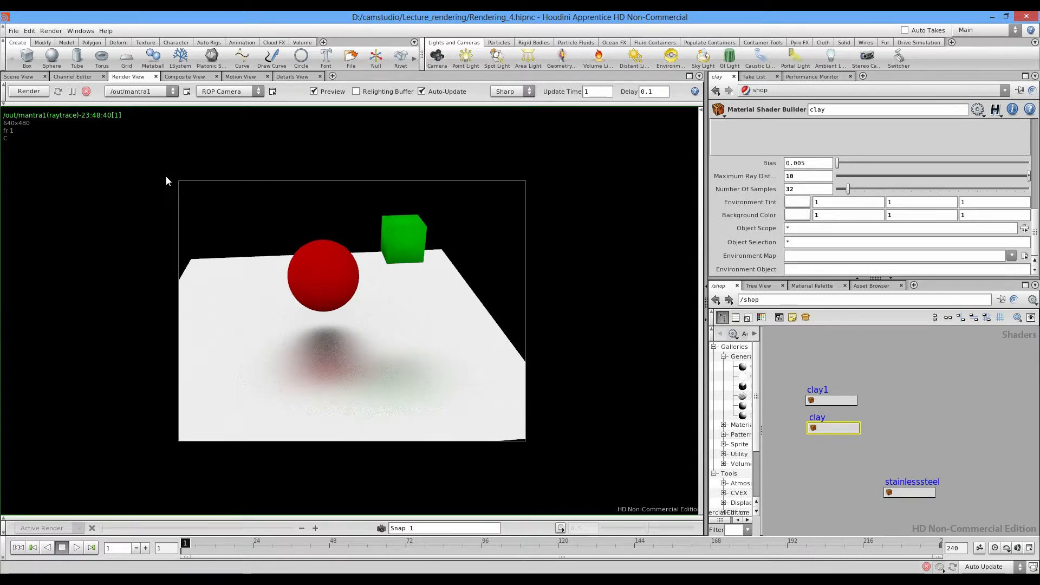
Step: Go to the out network and enlarge the parameter area to show mantra1's Extra Image Planes setting
key(alt+Left)
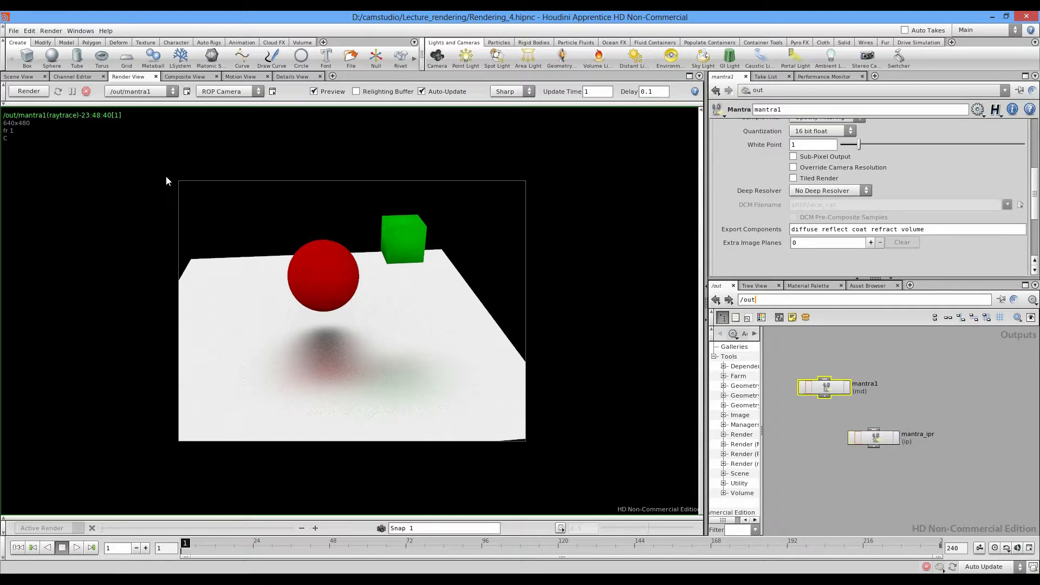
key(Return)
key(Escape)
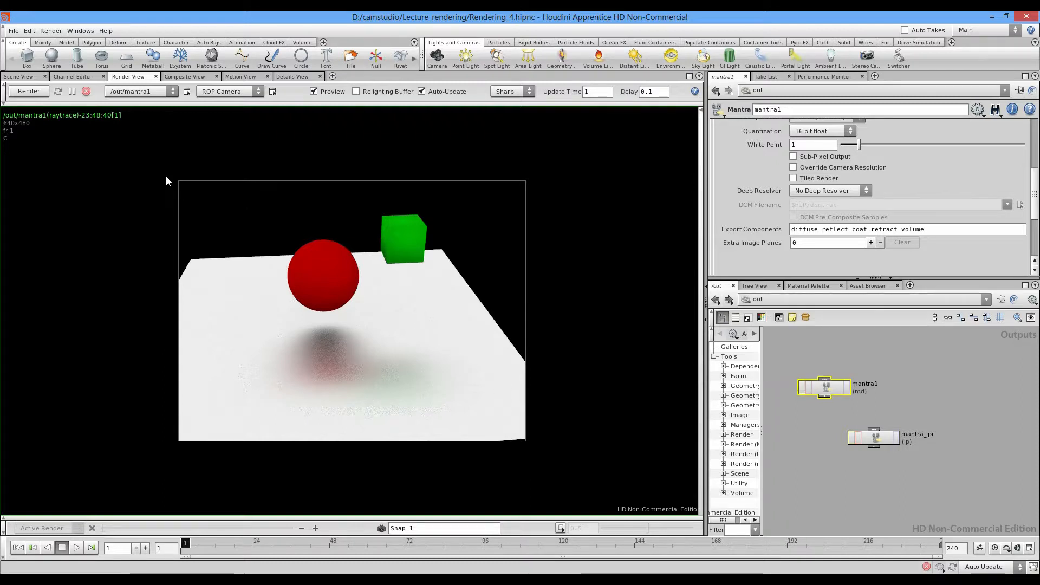
scroll(766, 202, up, 3)
drag(874, 279, 874, 374)
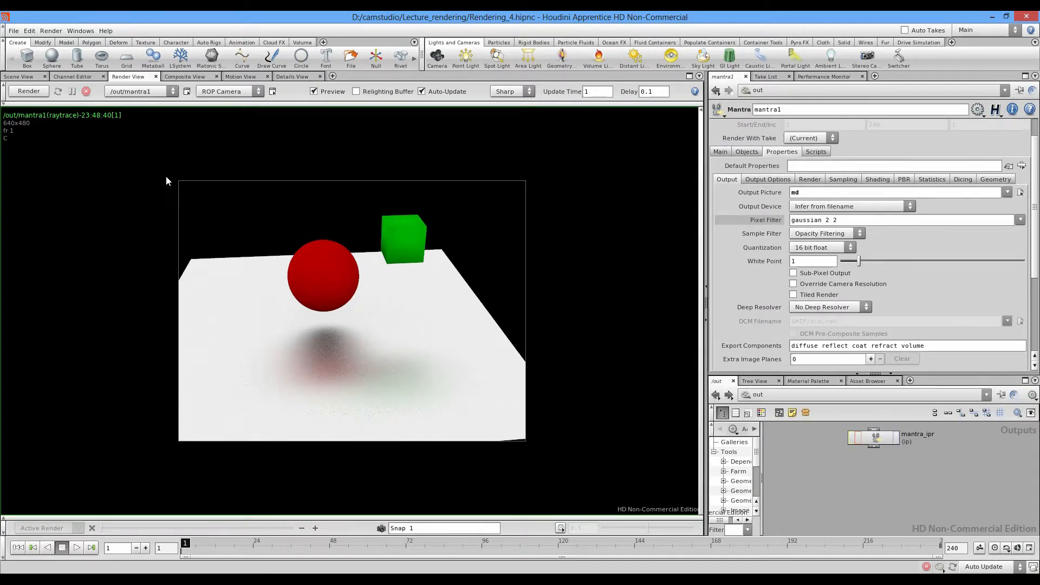
scroll(765, 220, down, 3)
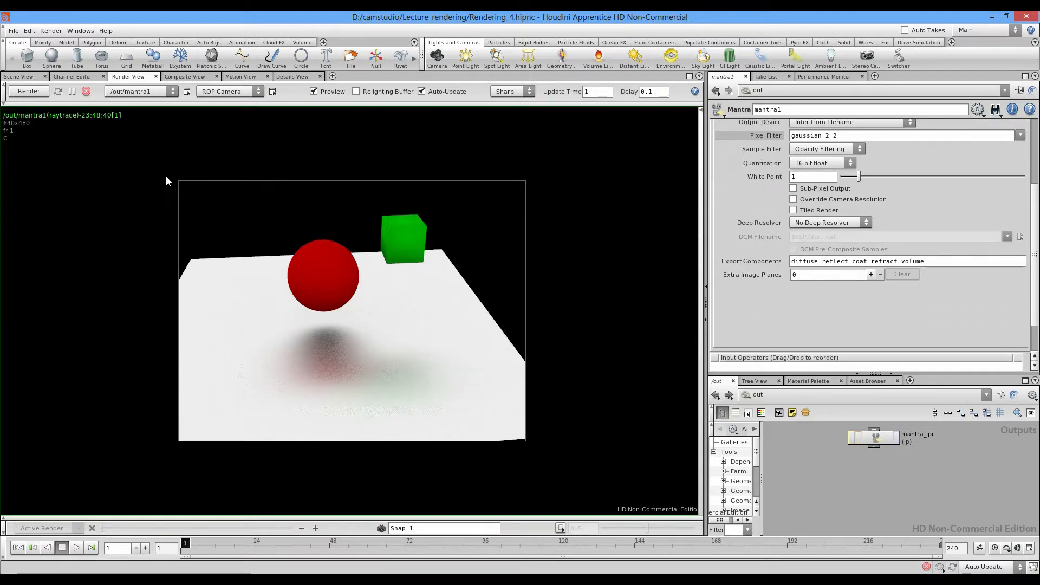
Step: Add one extra image plane to mantra1 with VEX Variable AO and Channel Name AO
click(871, 274)
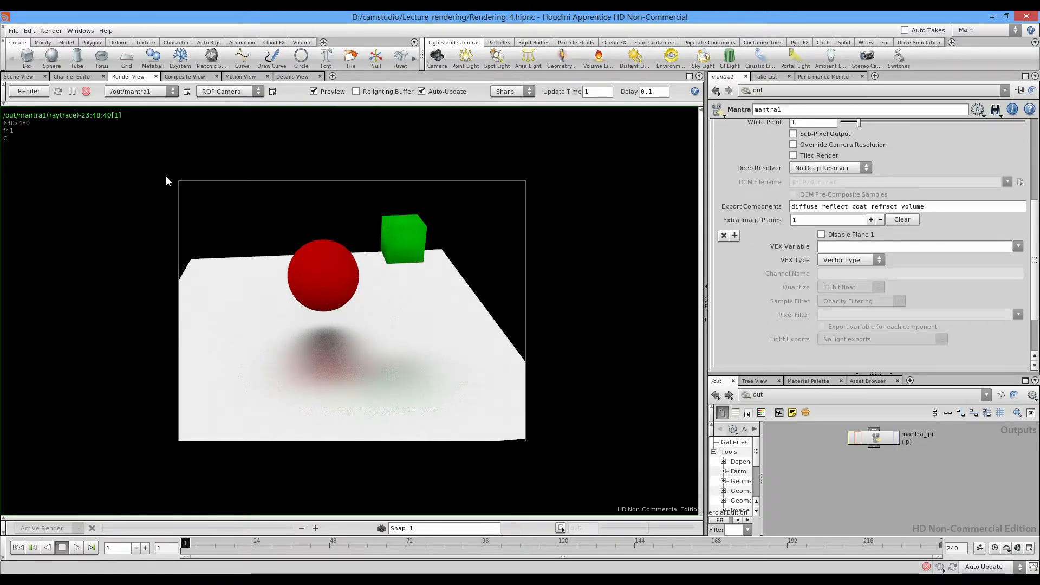
click(1017, 246)
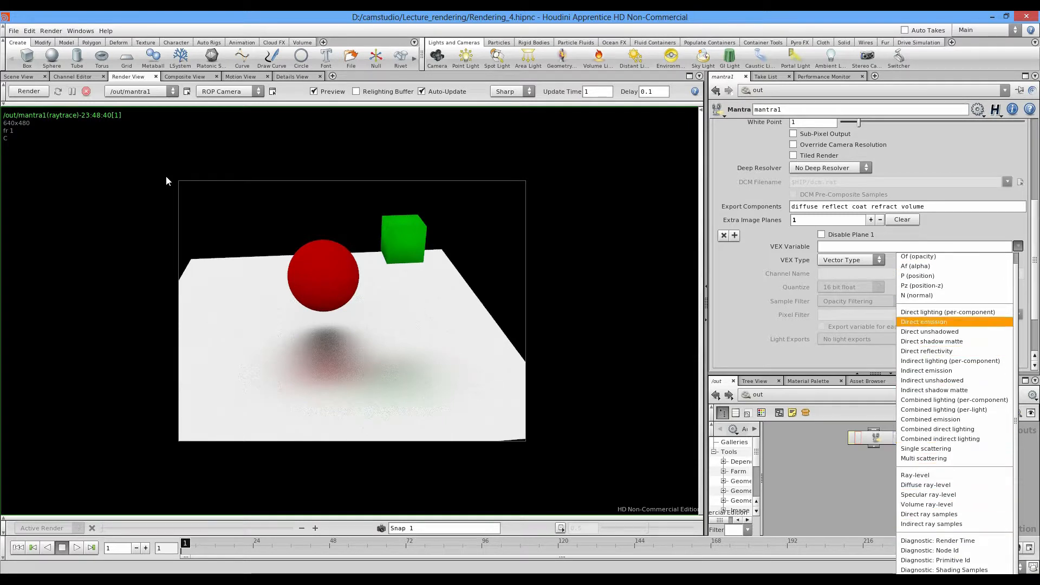
click(953, 400)
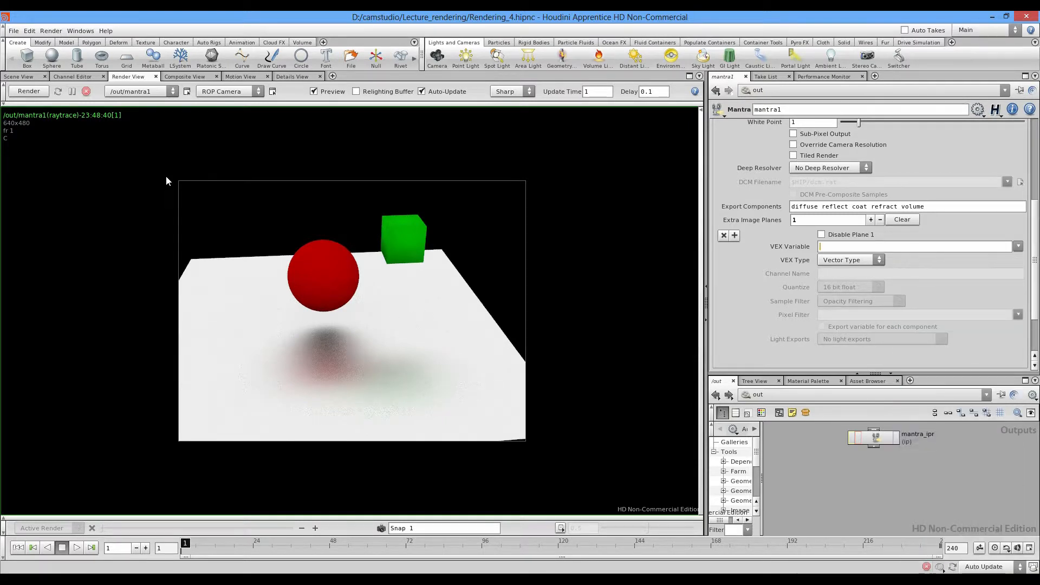
key(Return)
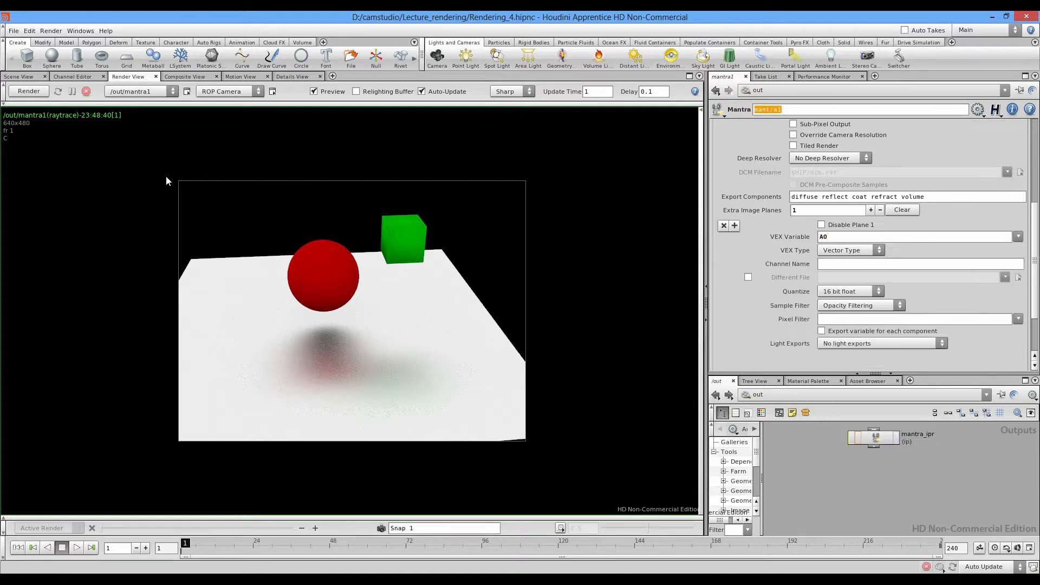
click(820, 263)
middle_drag(861, 455, 862, 466)
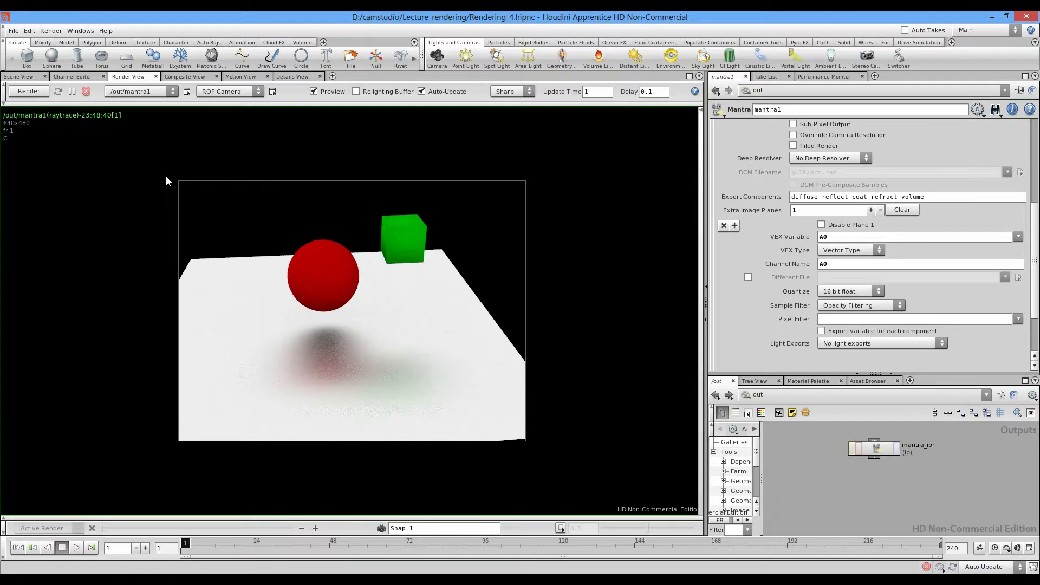
Step: Return to mantra1's output settings in the out network and set its Output Picture to mplay (interactive)
scroll(872, 244, up, 10)
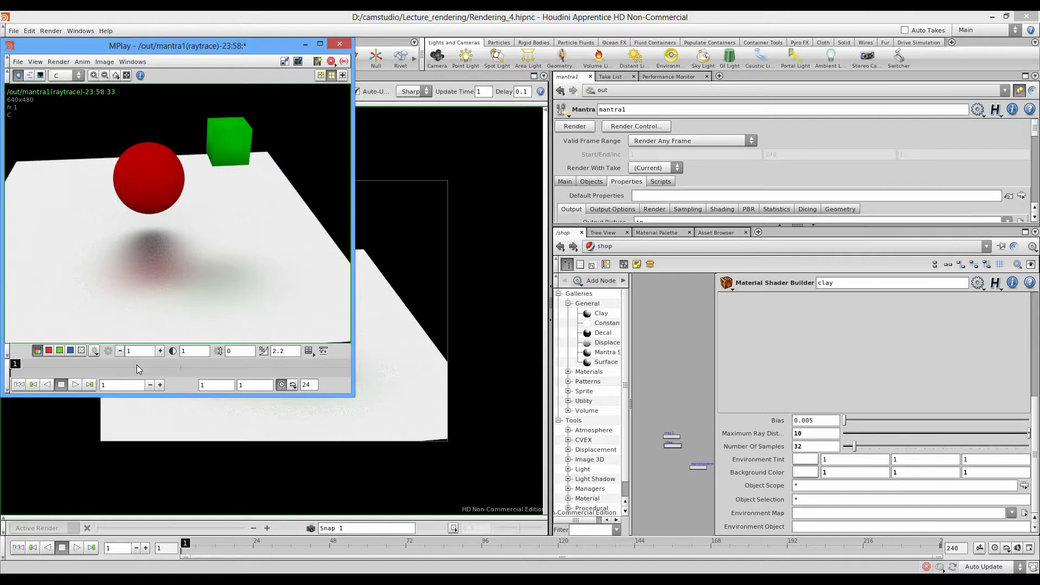
key(alt+Tab)
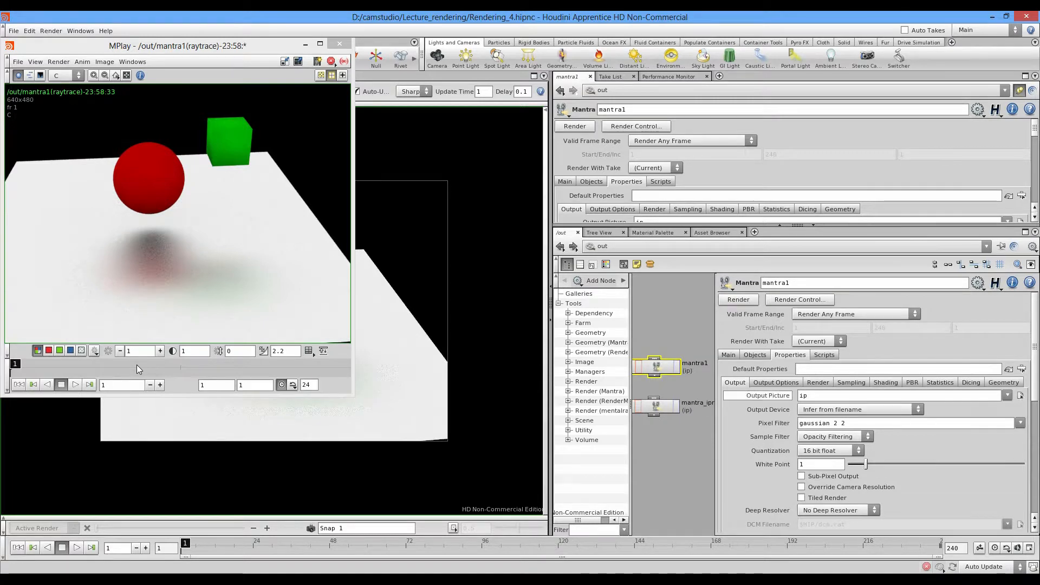
scroll(757, 395, down, 1)
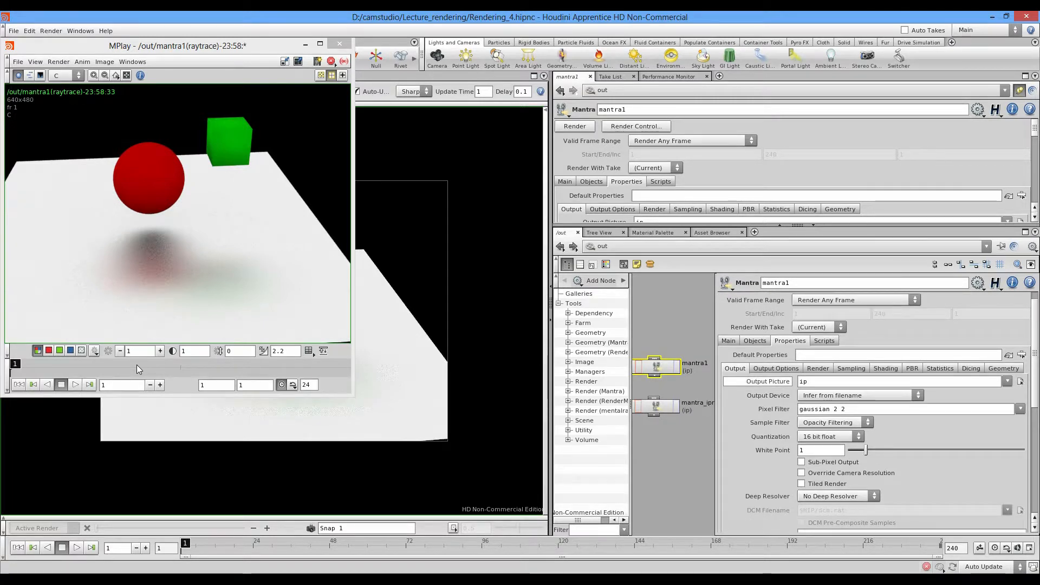
click(1007, 381)
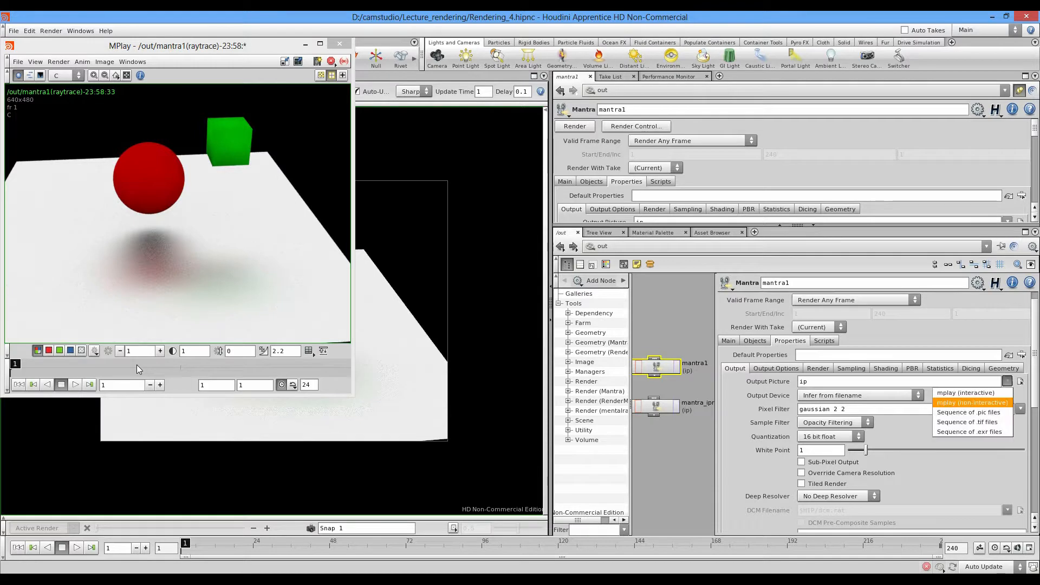
click(965, 393)
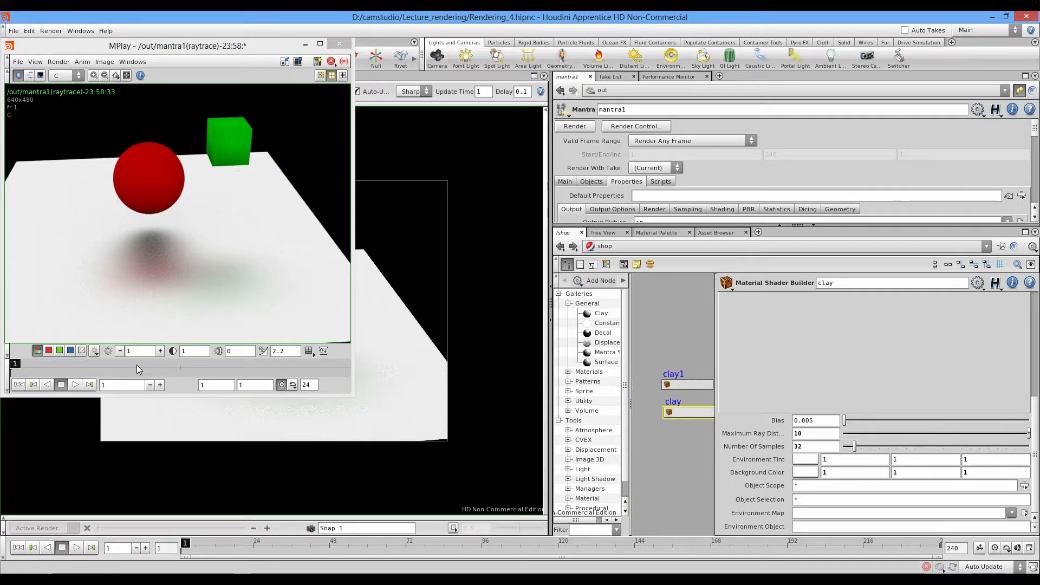
Step: Inspect the exported AO parameter inside the clay material's network and return to the shop network
key(i)
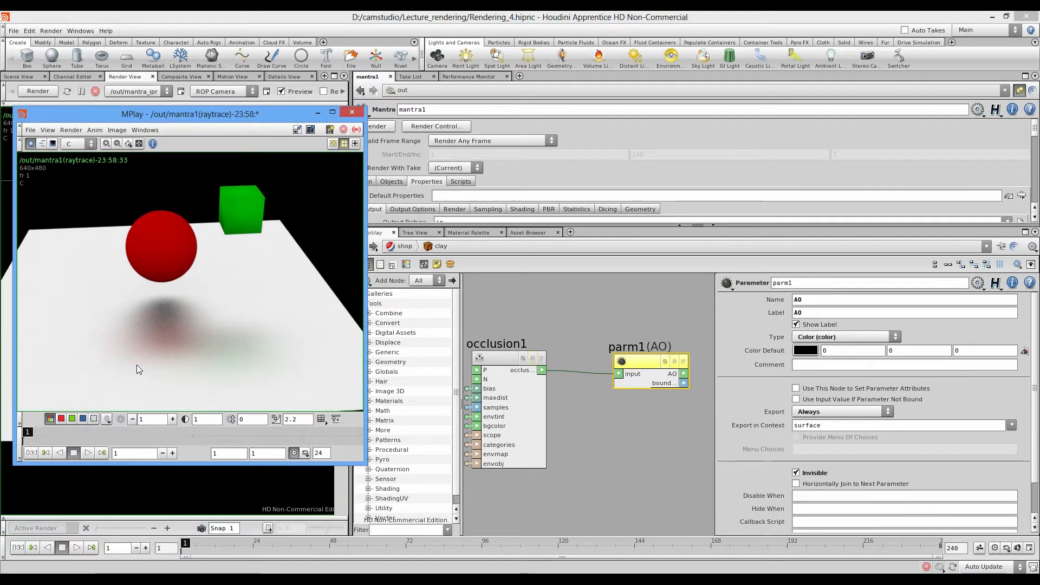
key(u)
middle_drag(588, 405, 608, 371)
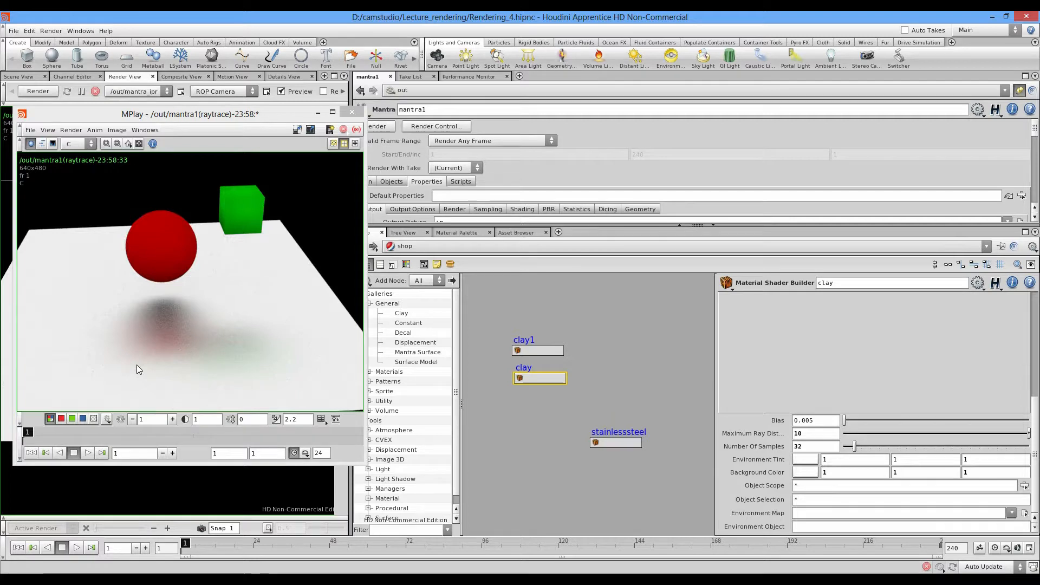
Step: Render mantra1 to MPlay and display the AO image plane of the new render
drag(189, 114, 218, 135)
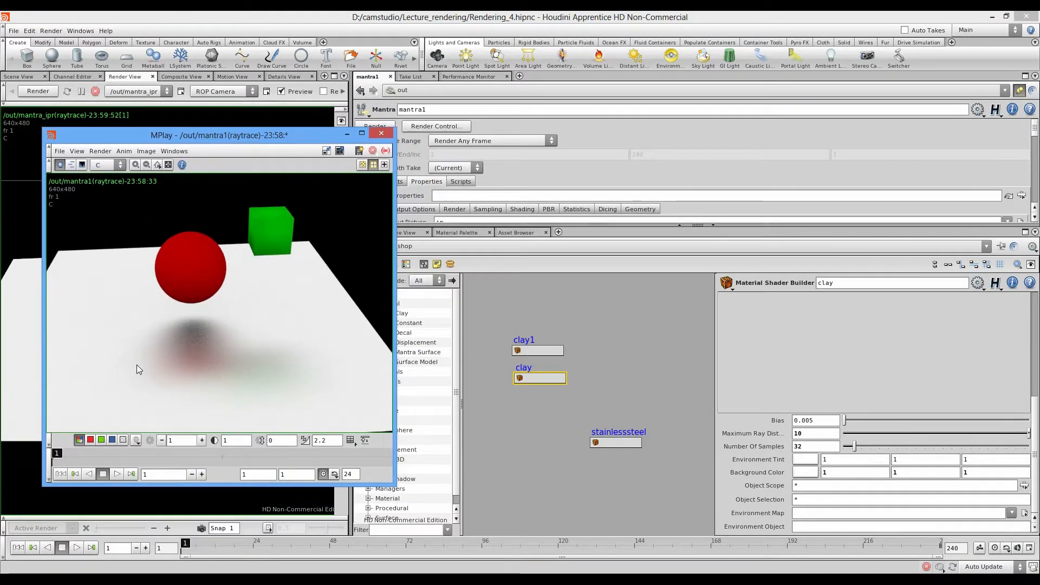
click(595, 379)
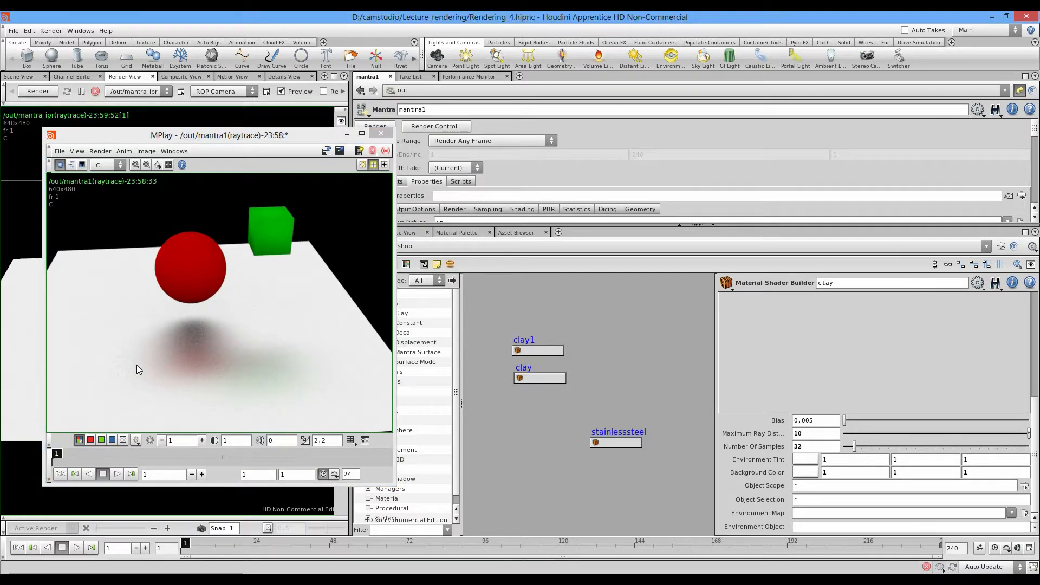
drag(218, 135, 146, 154)
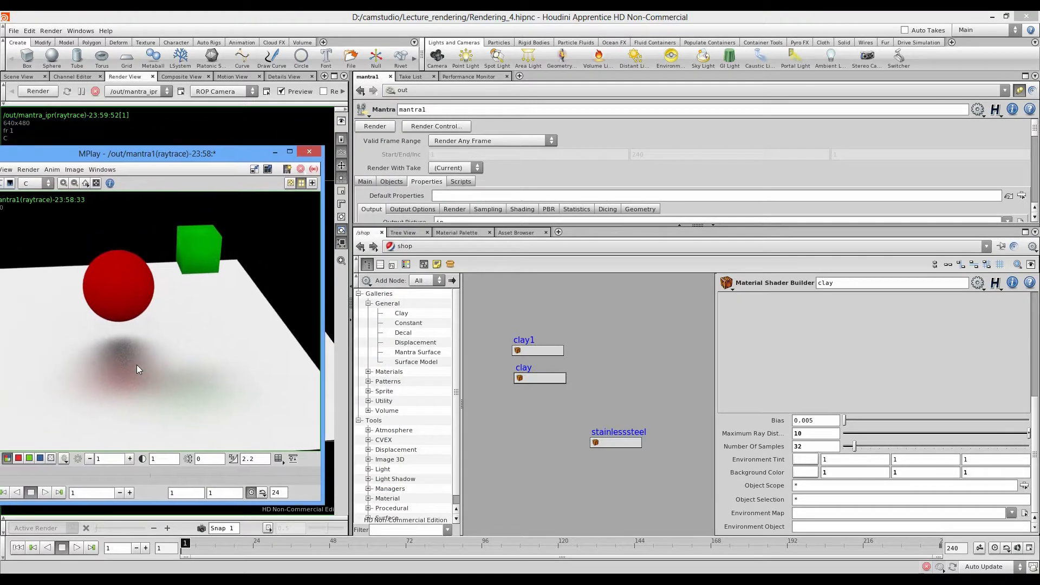
click(374, 126)
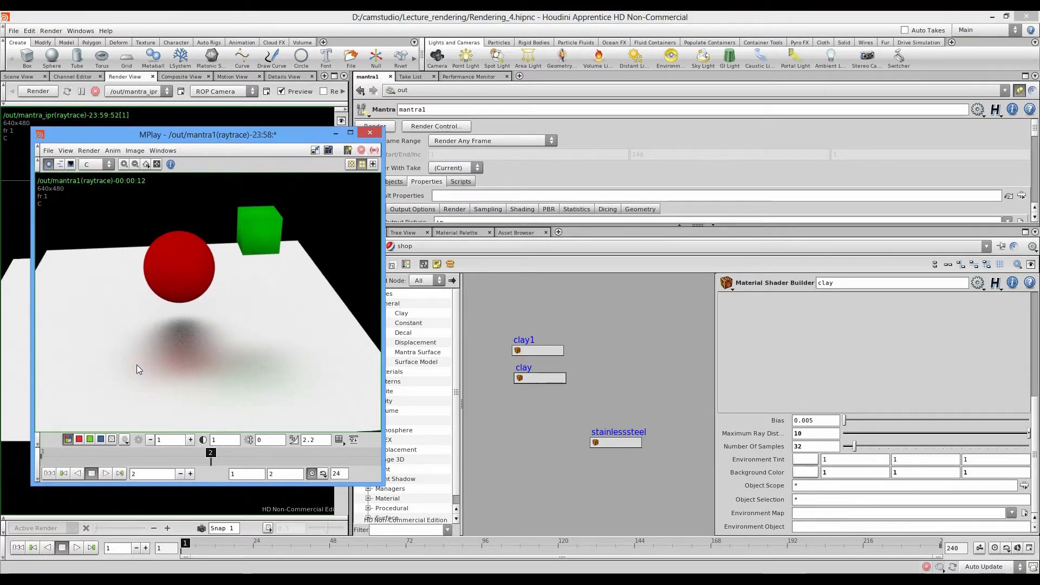
click(96, 164)
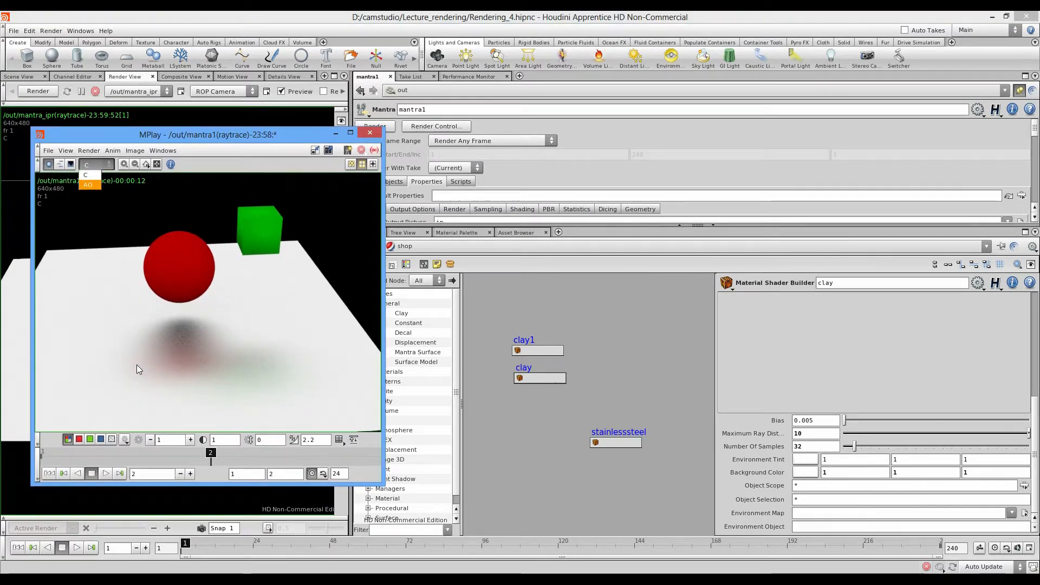
click(89, 182)
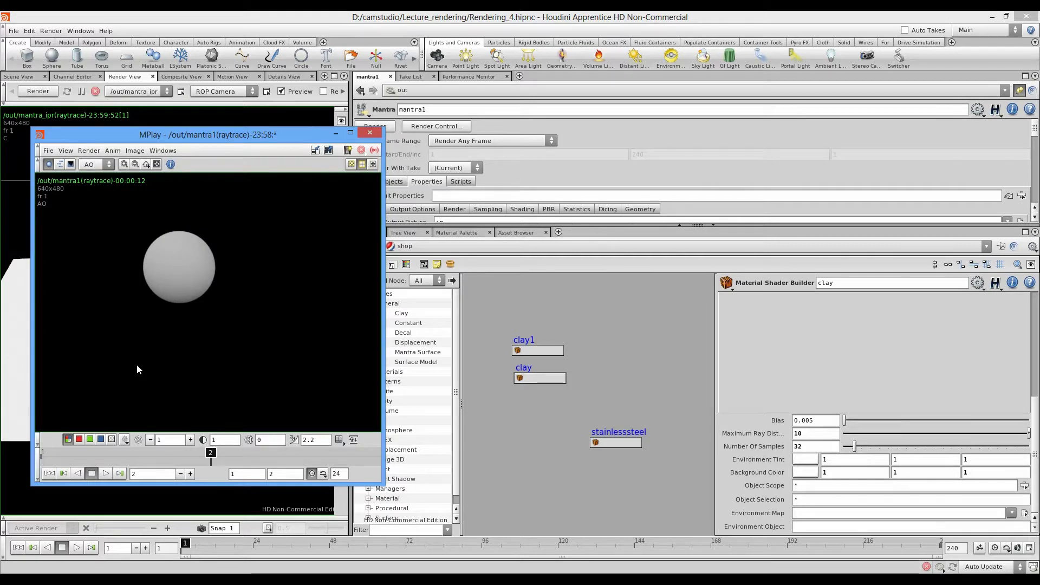
Step: Try the clay material on the box and grid, and render the scene again to compare the AO plane
drag(208, 134, 216, 387)
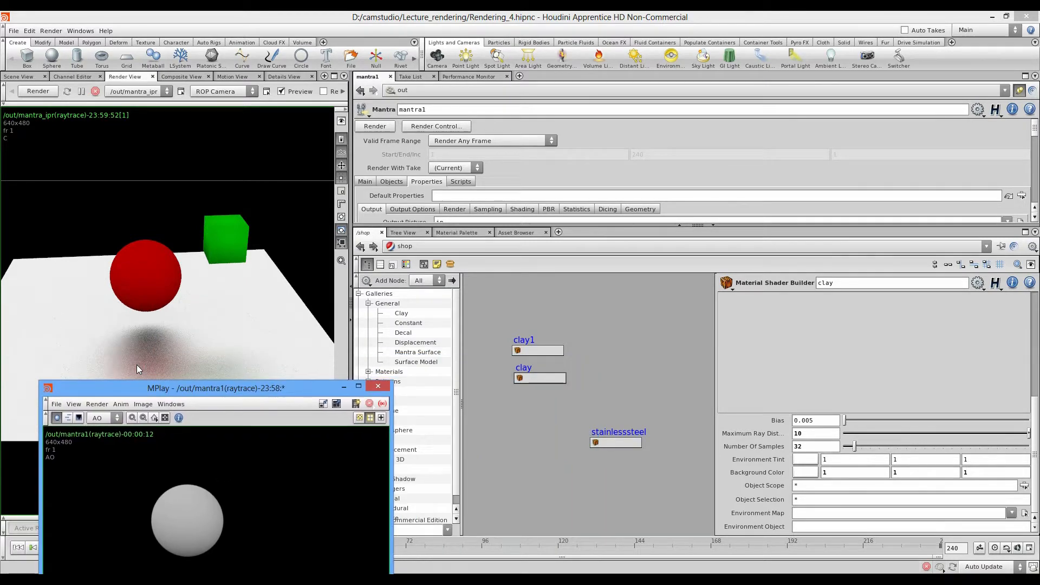
click(539, 377)
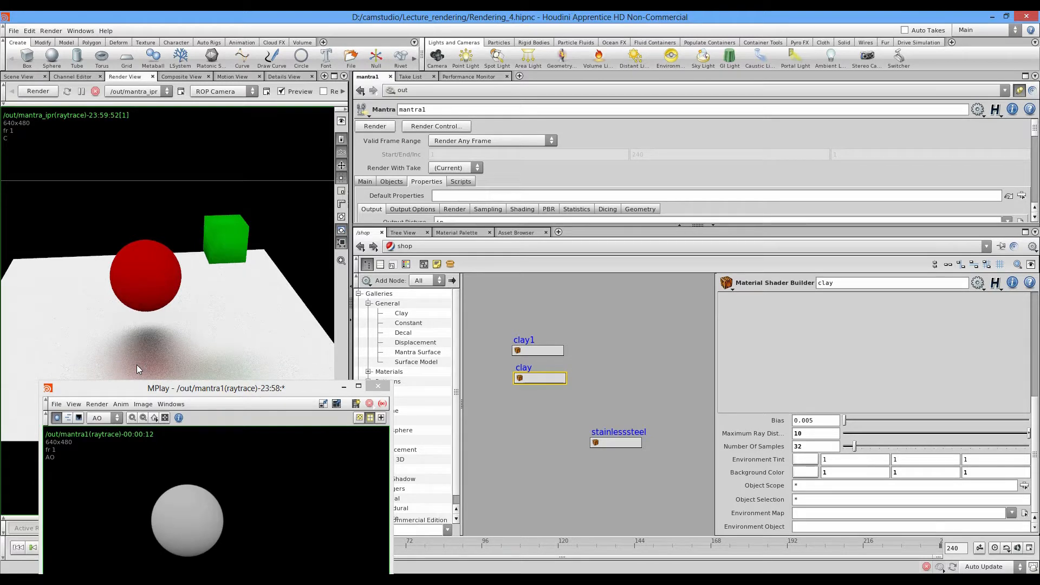
click(38, 91)
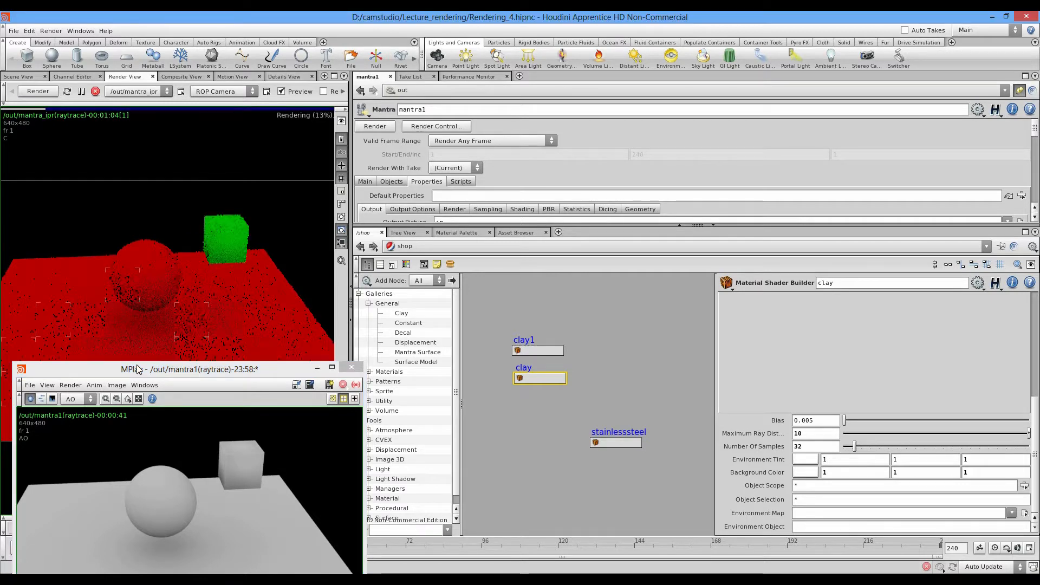
drag(137, 365, 151, 157)
Step: Add a second extra image plane to mantra1 and set its VEX Variable to direct_reflectivity
scroll(693, 170, down, 6)
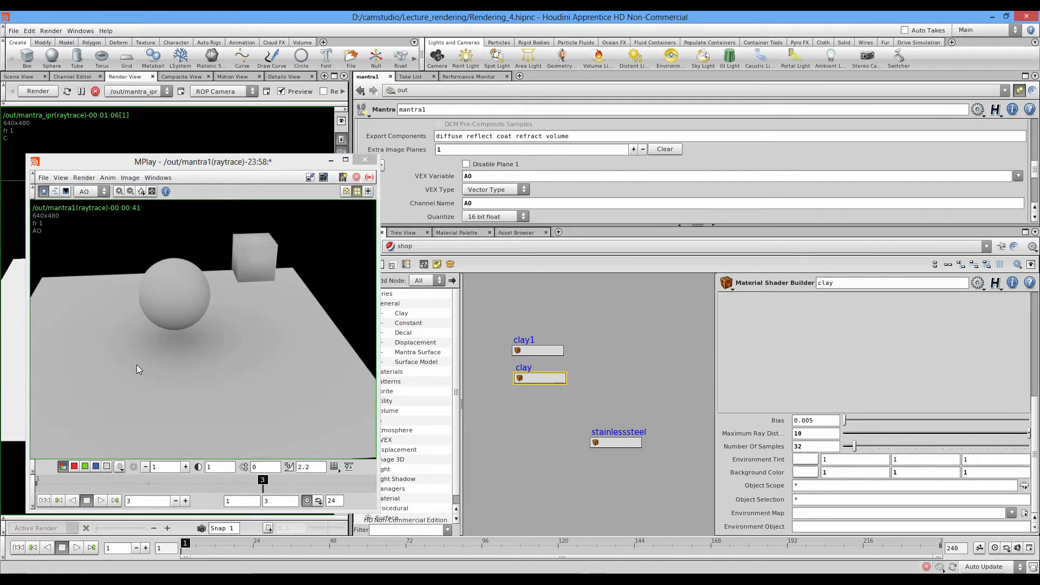
scroll(693, 170, down, 3)
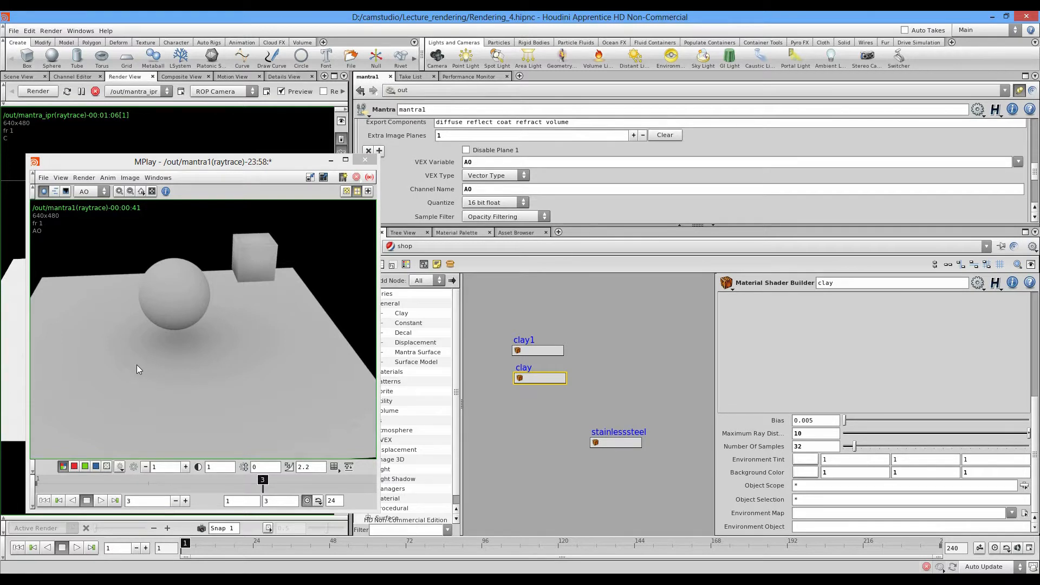
drag(697, 224, 697, 401)
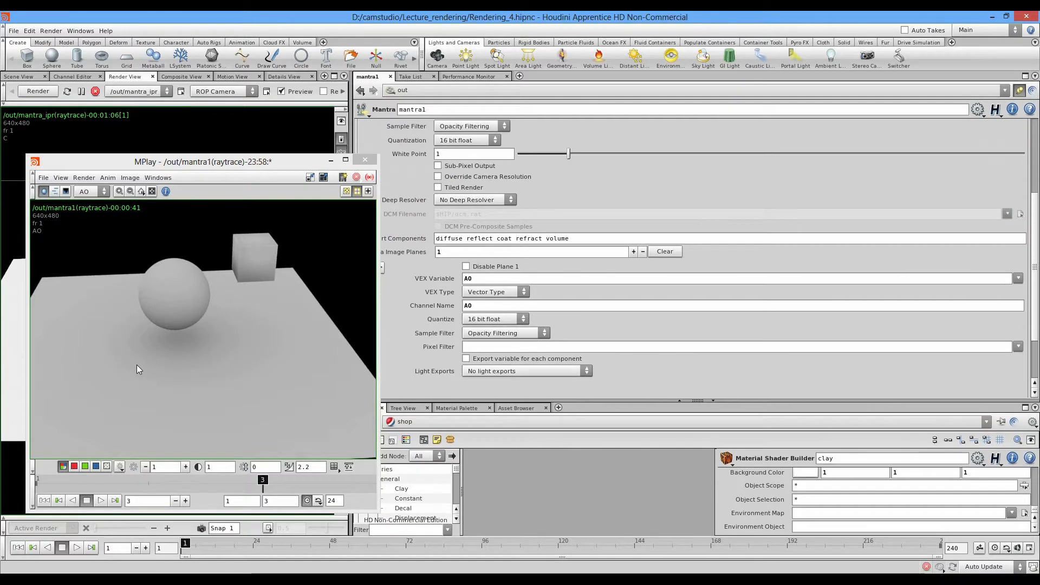
drag(472, 278, 468, 305)
scroll(541, 271, down, 3)
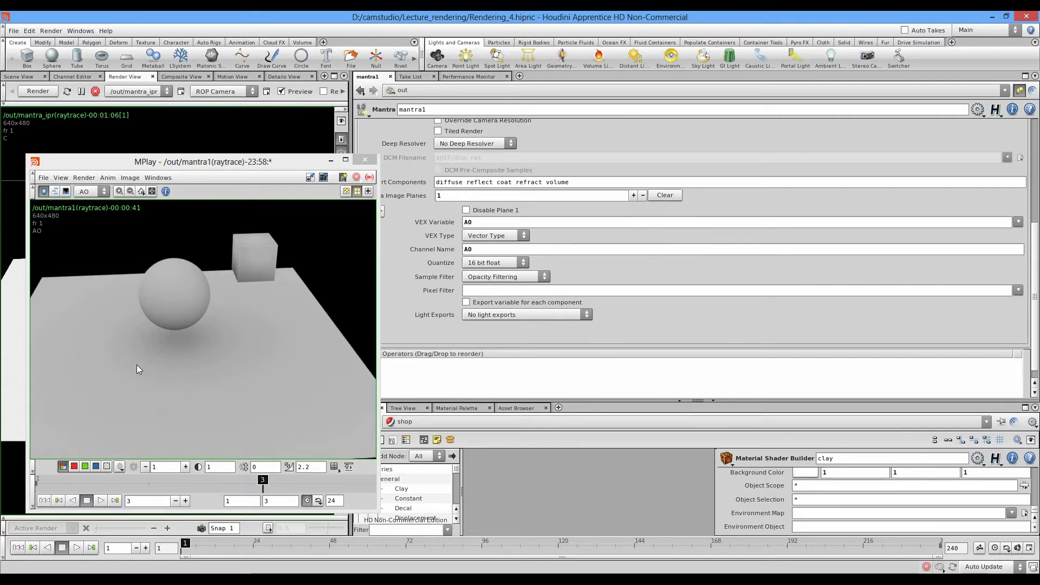
scroll(541, 271, up, 2)
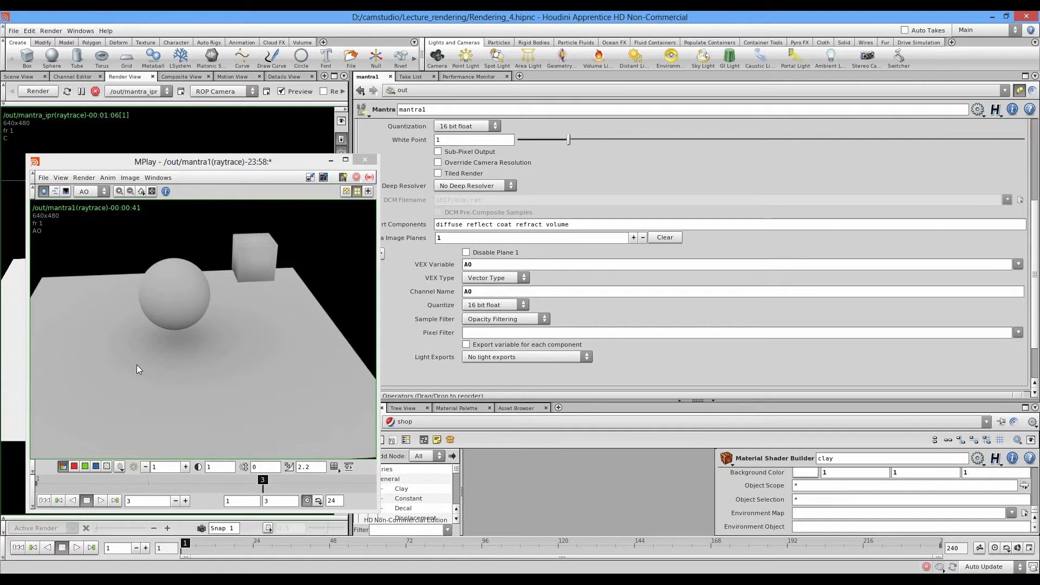
click(633, 237)
click(1017, 298)
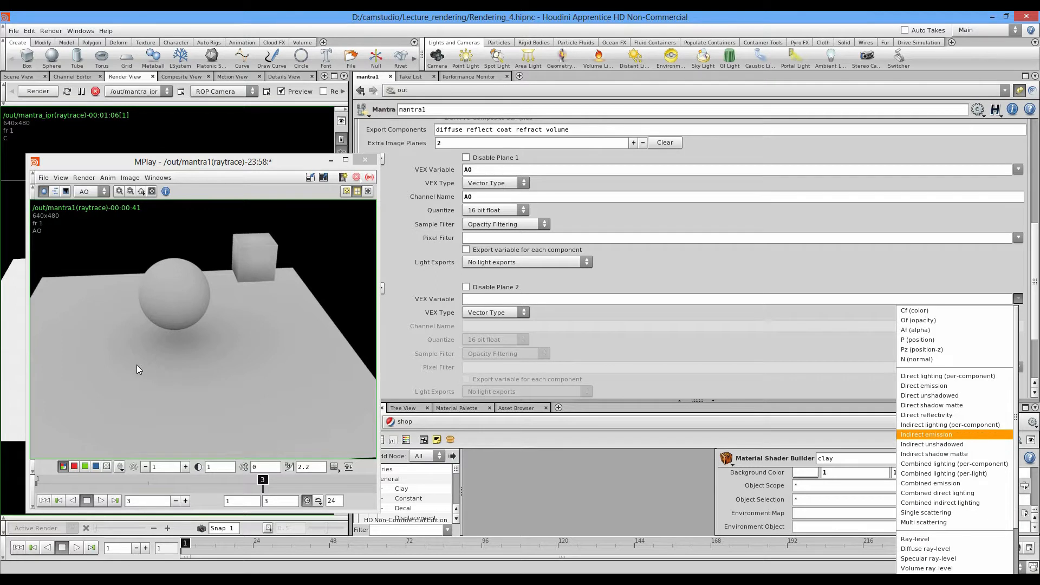
click(926, 415)
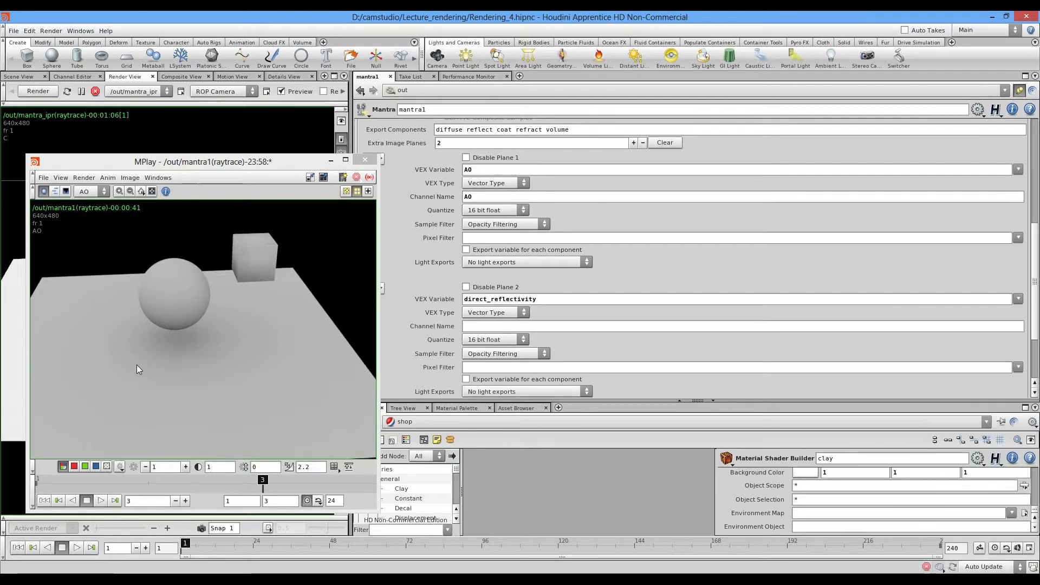
Step: Set the Channel Name of the direct_reflectivity image plane to dirref
scroll(690, 258, down, 2)
drag(296, 161, 233, 150)
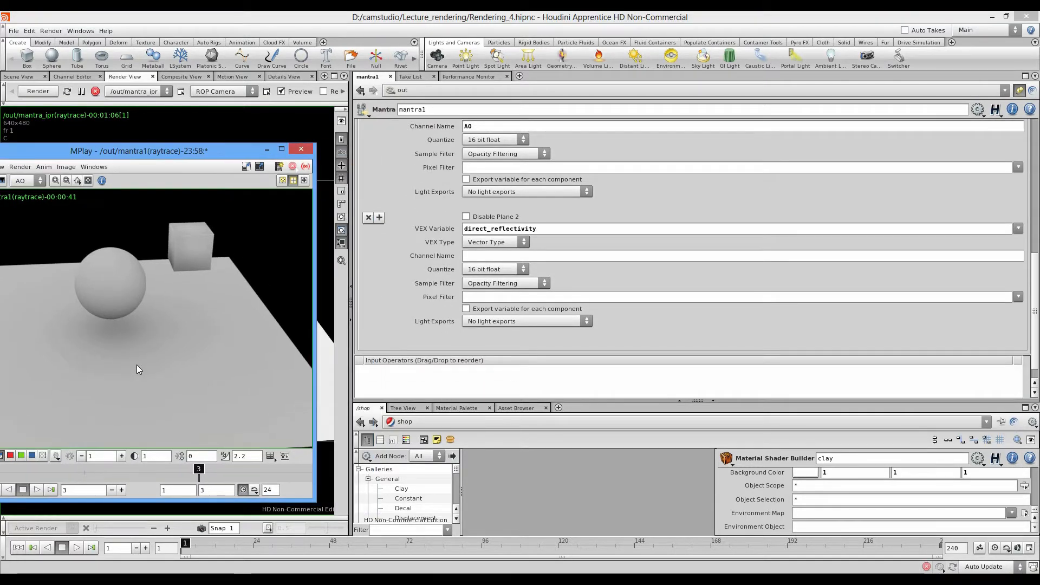
click(488, 255)
scroll(690, 257, up, 6)
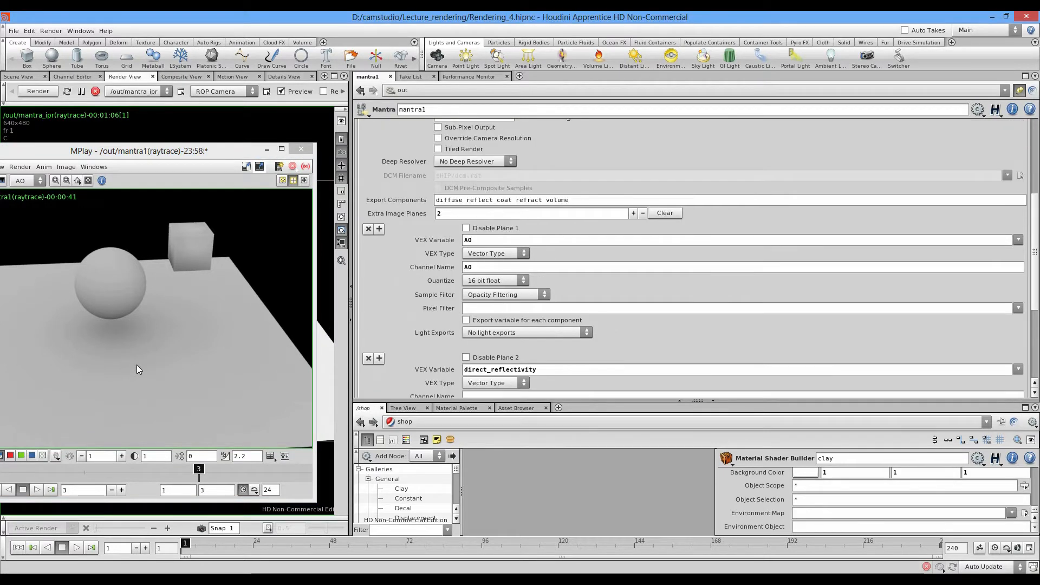
scroll(690, 257, down, 3)
scroll(690, 257, down, 2)
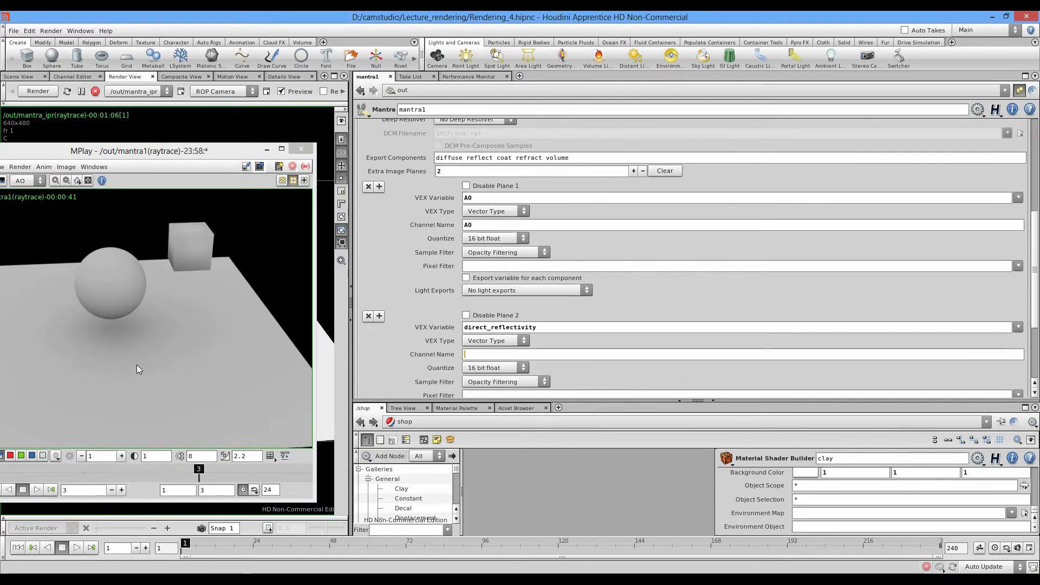
text(dirref)
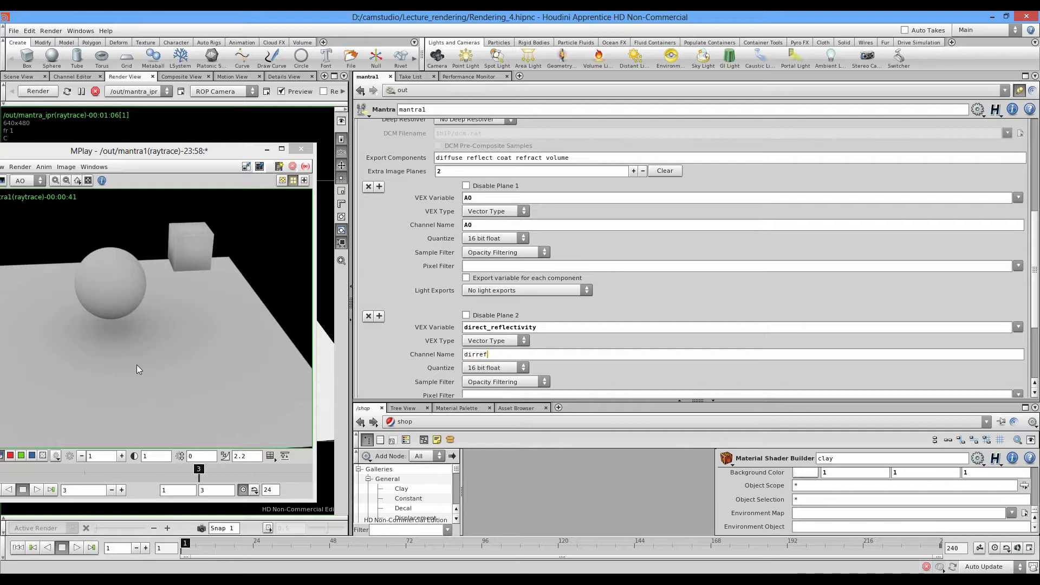
Step: Render mantra1 again and compare the dirref and C image planes in MPlay
scroll(691, 257, up, 10)
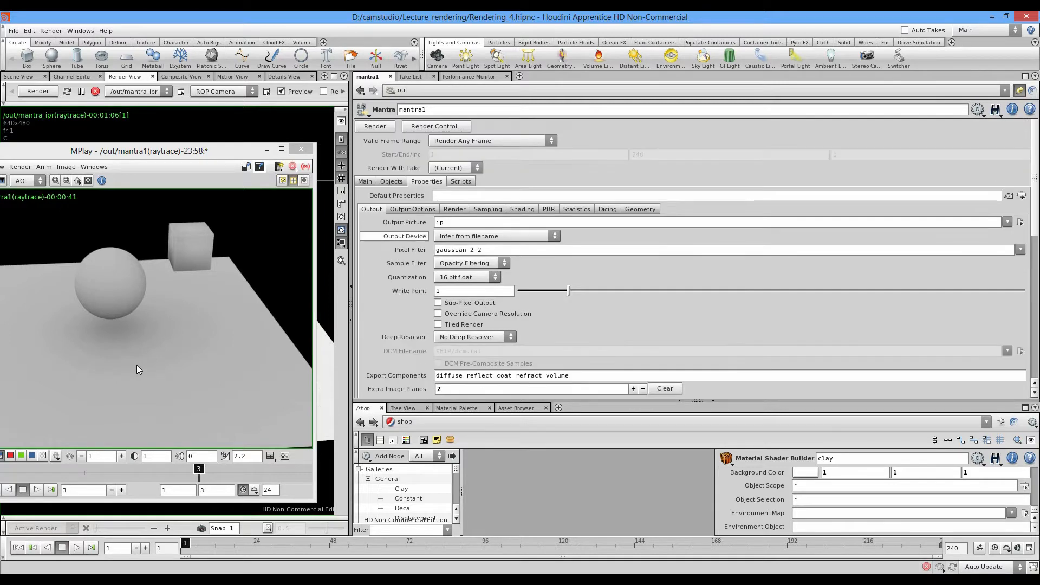
click(375, 126)
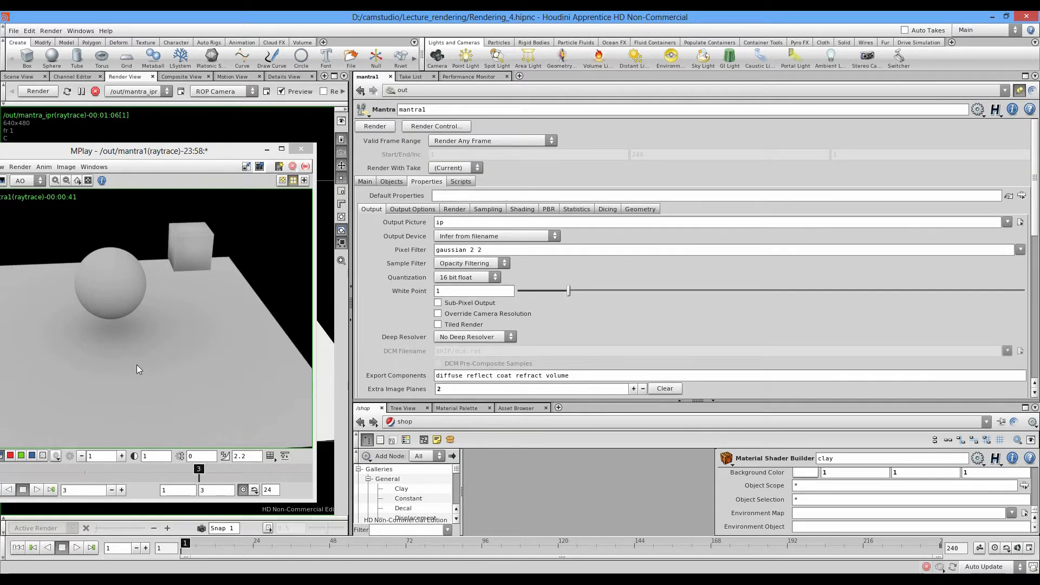
drag(138, 150, 316, 117)
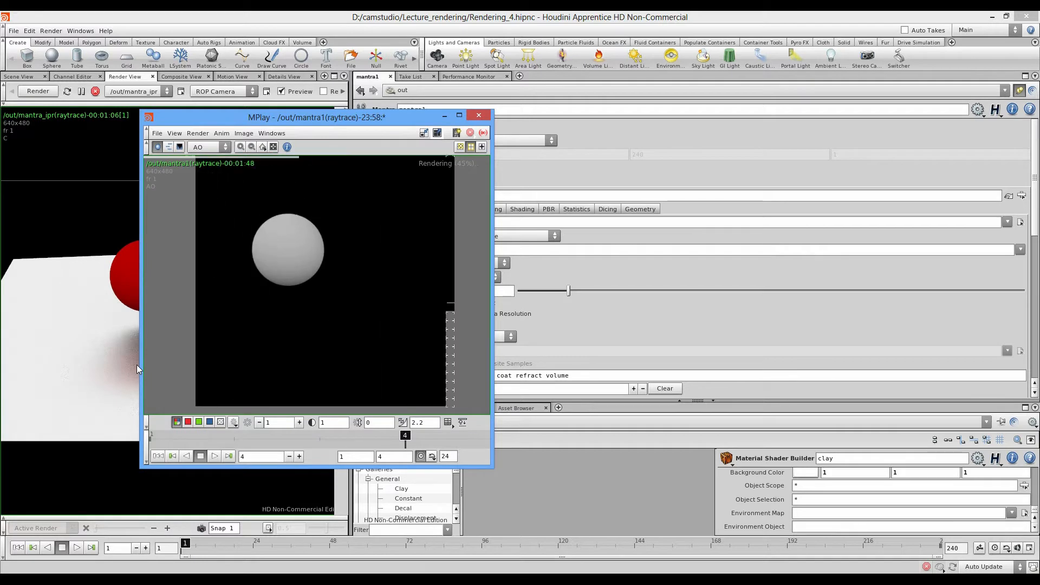
click(209, 147)
click(202, 175)
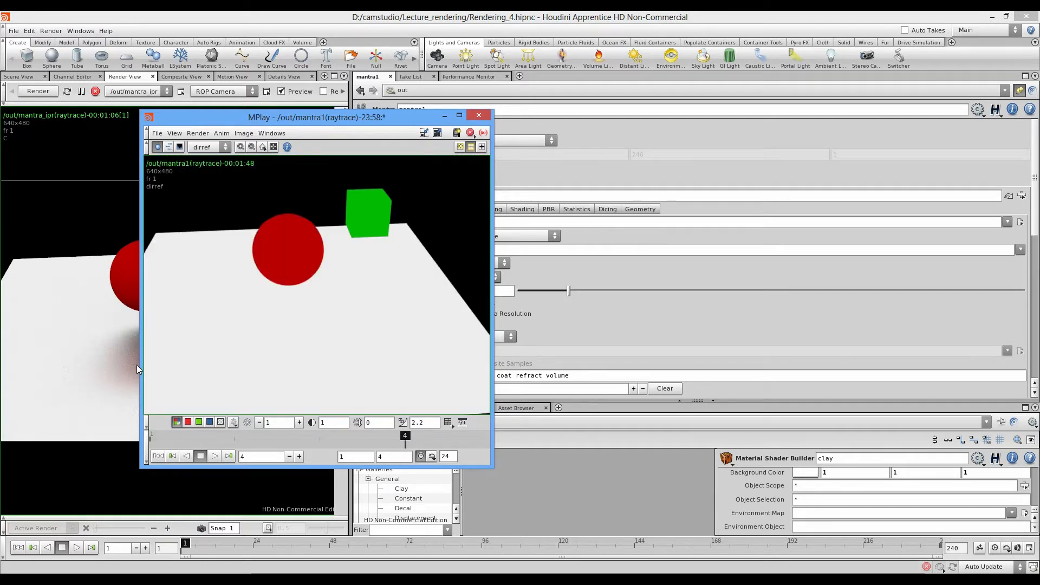
click(208, 147)
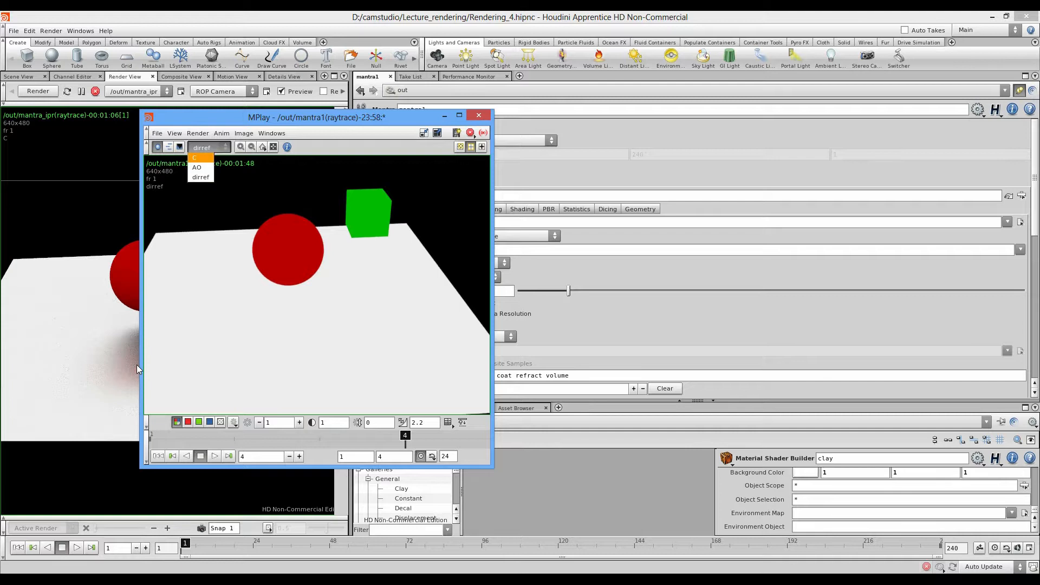
click(202, 157)
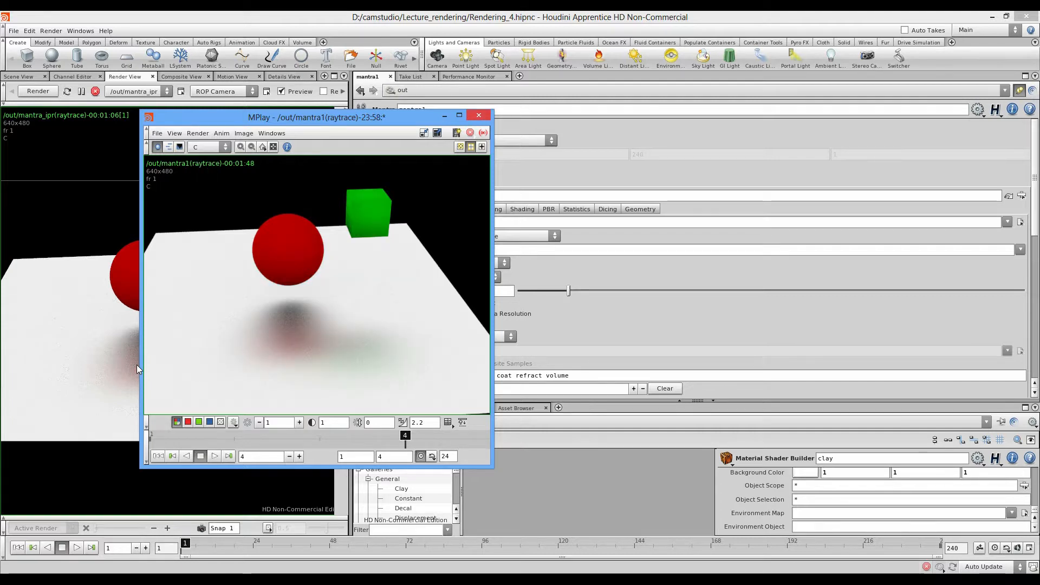
Step: Close the MPlay viewer and undo the addition of mantra1's second extra image plane
click(478, 116)
scroll(476, 115, down, 5)
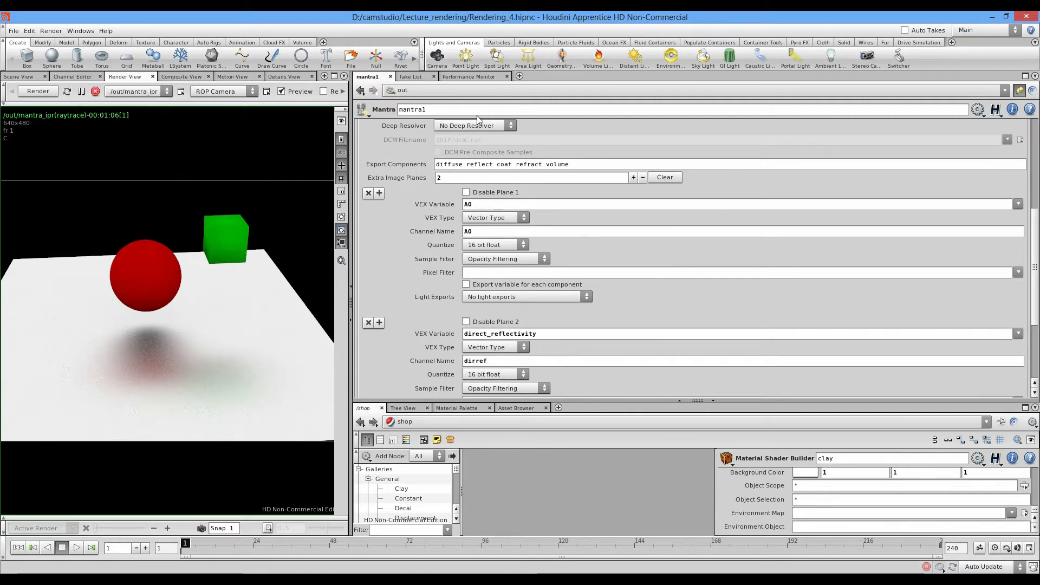
key(ctrl+z)
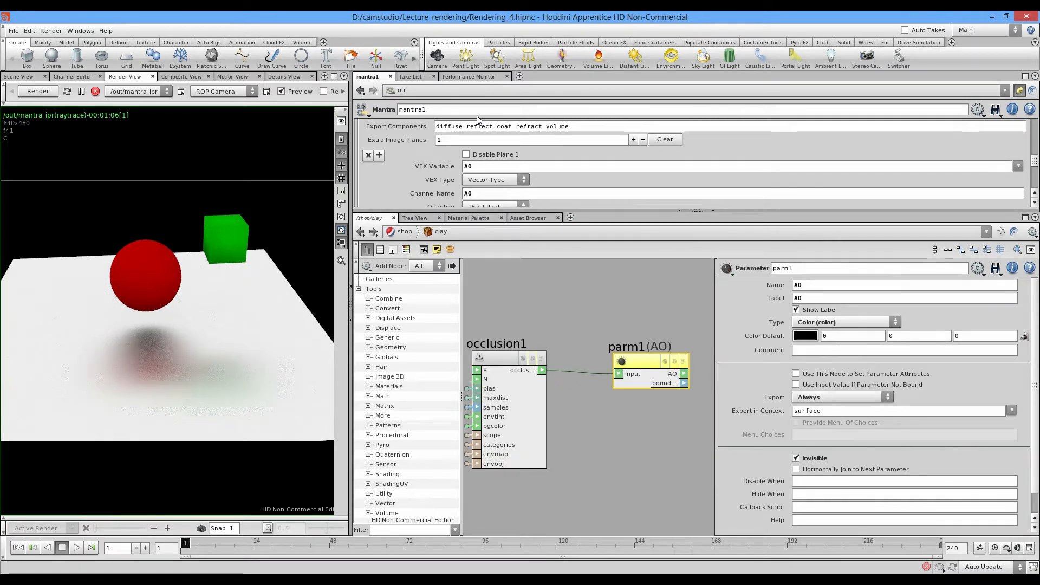
Step: Leave the clay network for the shop network and add a Mantra Surface material above clay1
scroll(558, 301, down, 5)
middle_drag(558, 301, 680, 389)
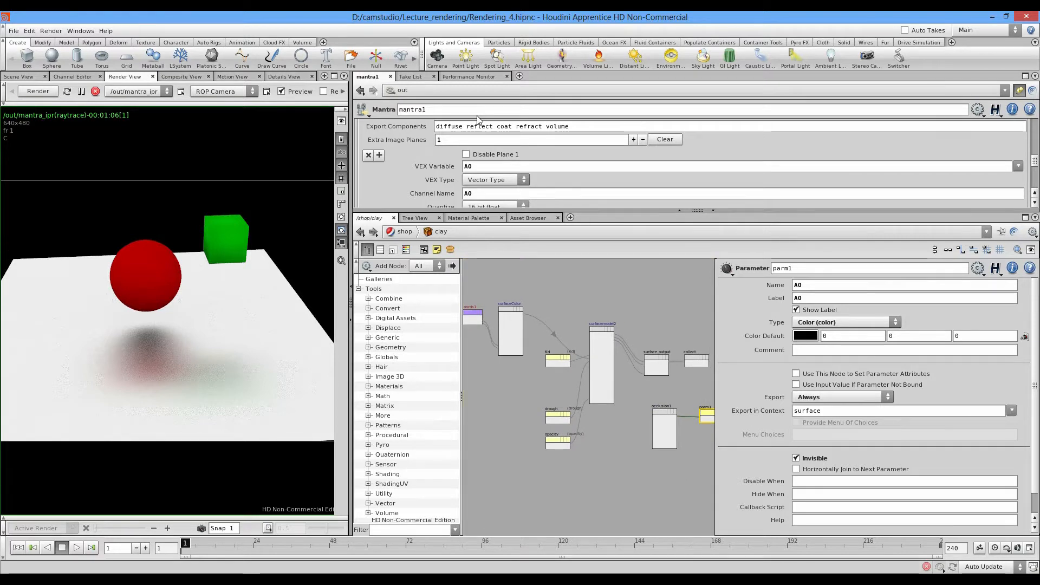
click(404, 231)
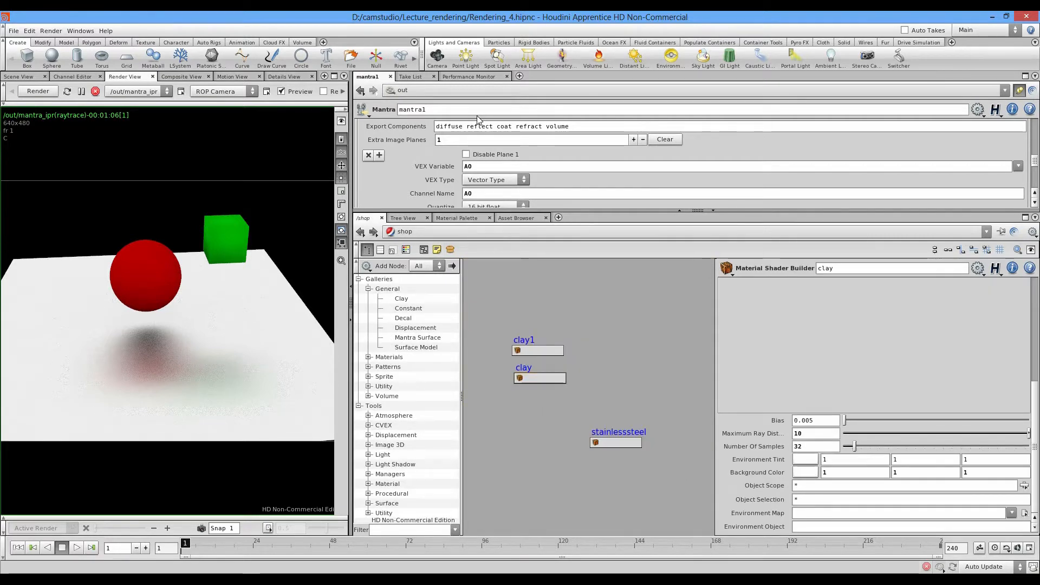
drag(417, 337, 566, 326)
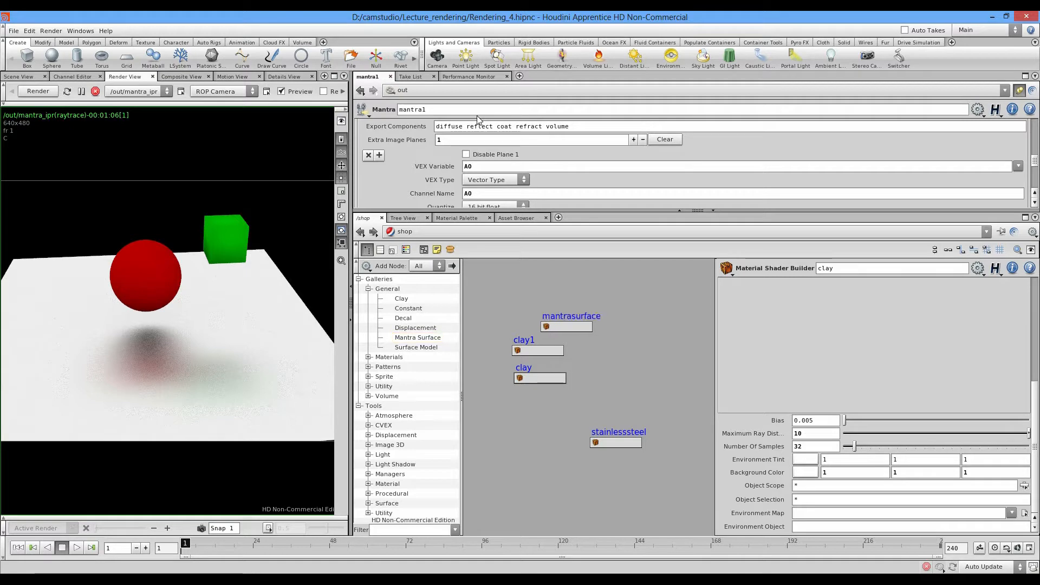
Step: Move the clay1 and clay materials aside and assign the mantrasurface material to the sphere in the render view
drag(503, 338, 498, 396)
click(552, 379)
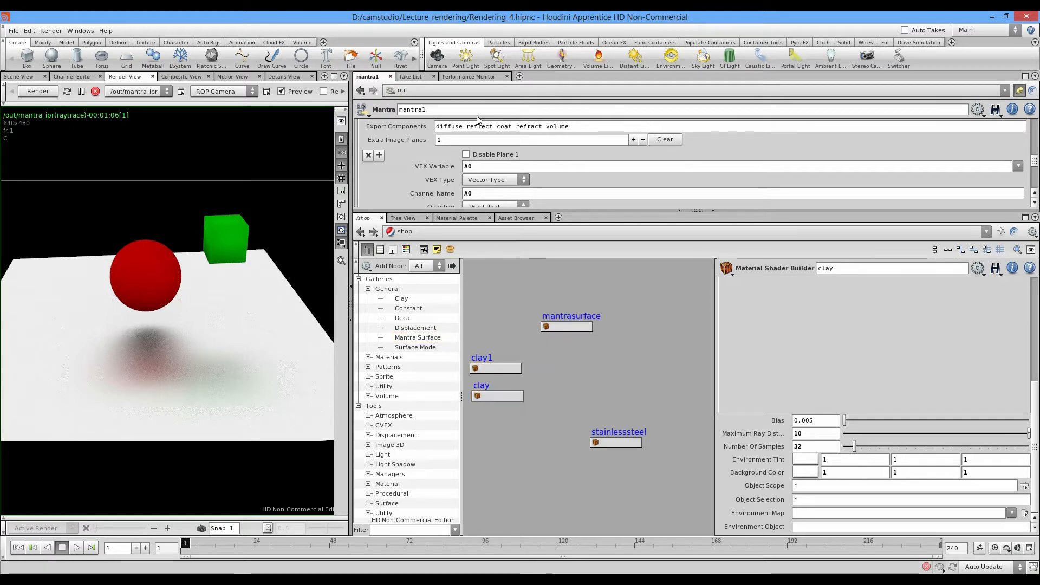
drag(566, 326, 145, 275)
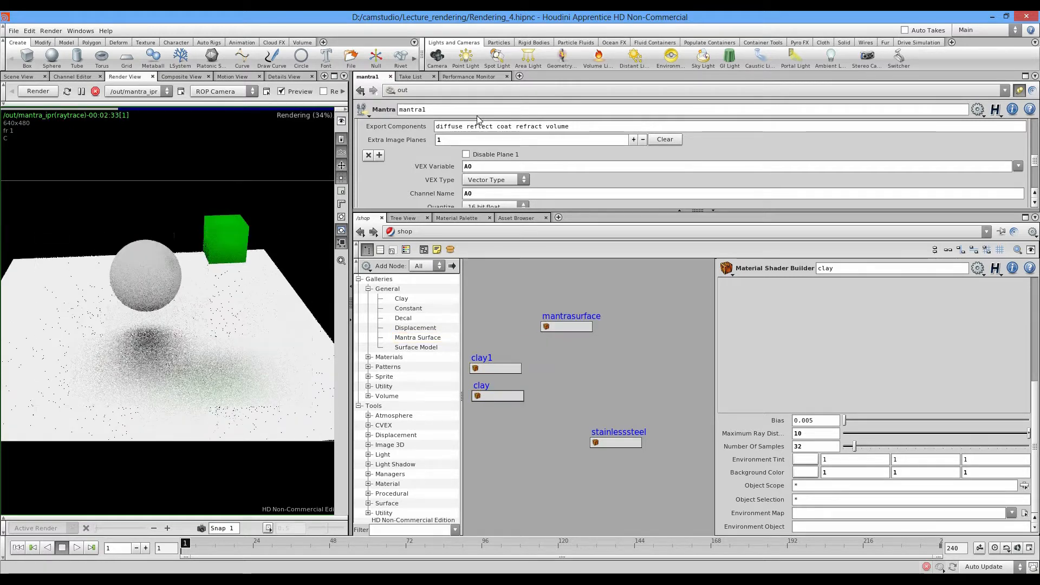
Step: Open the mantrasurface material's shader network and maximize the network pane
click(566, 326)
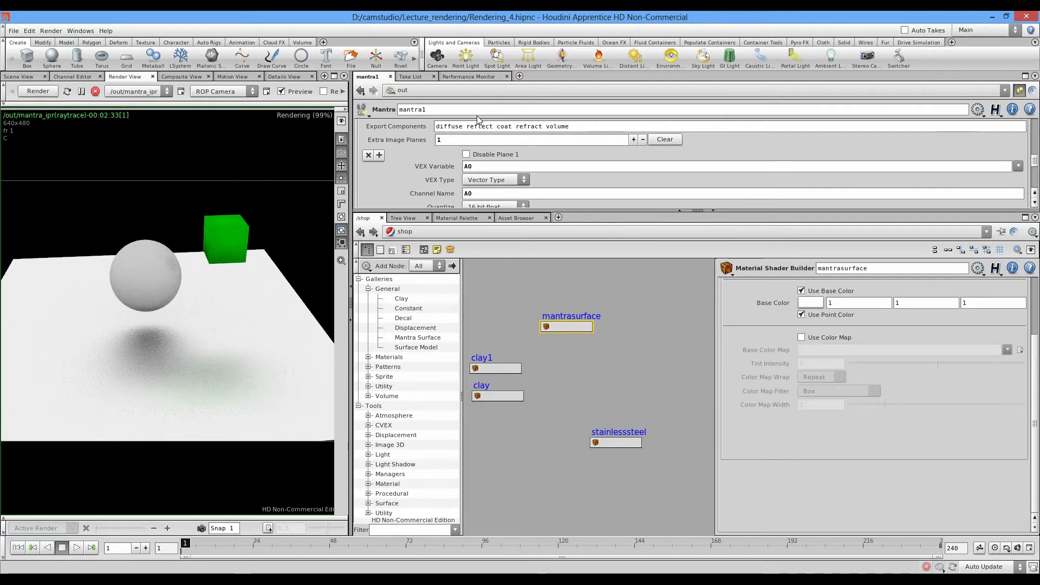
double_click(566, 326)
scroll(637, 360, down, 10)
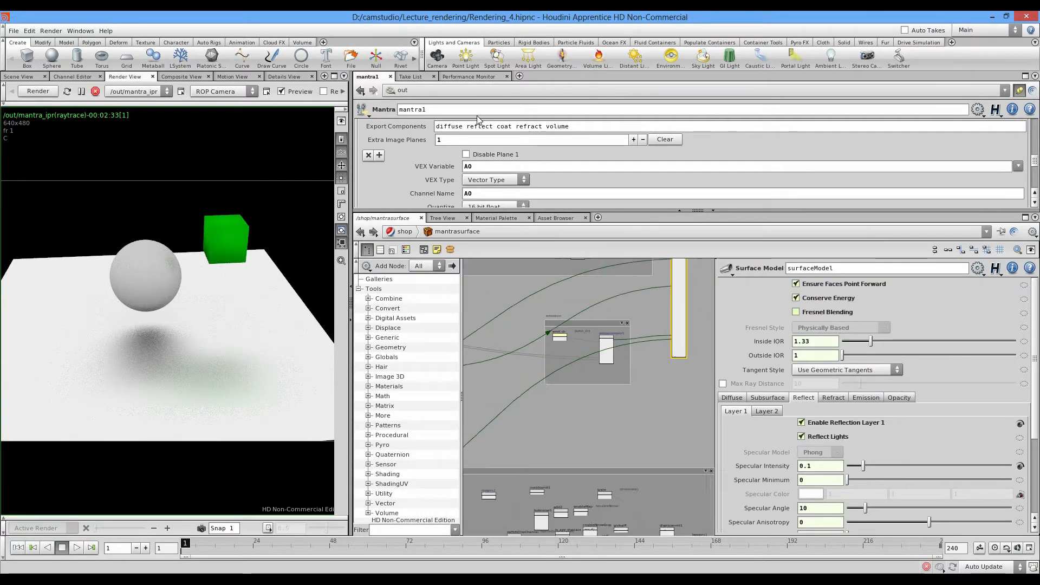
middle_drag(612, 347, 582, 393)
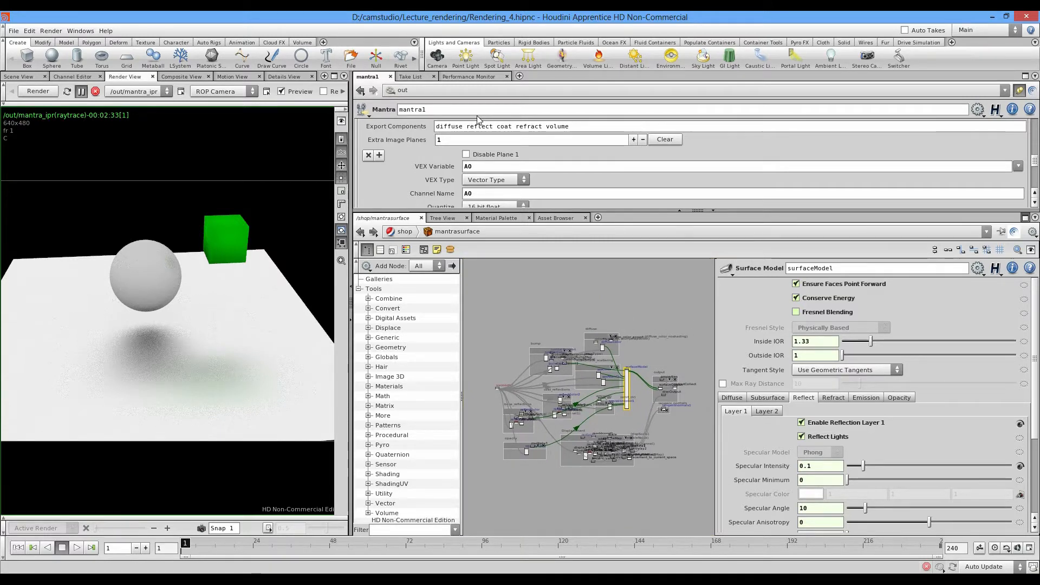
key(ctrl+b)
scroll(551, 293, up, 5)
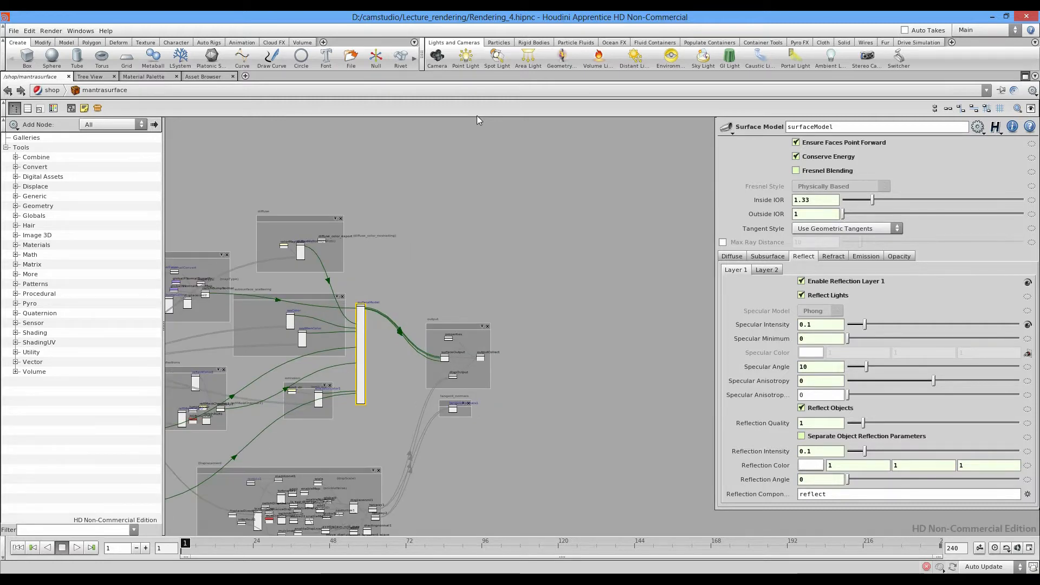
Step: Examine the node groups in the mantrasurface network, including reflections, opacity, bump, diffuse and displacement, and how they feed surfaceModel
middle_drag(266, 383, 449, 303)
scroll(449, 303, up, 2)
scroll(526, 286, up, 2)
middle_drag(335, 379, 547, 221)
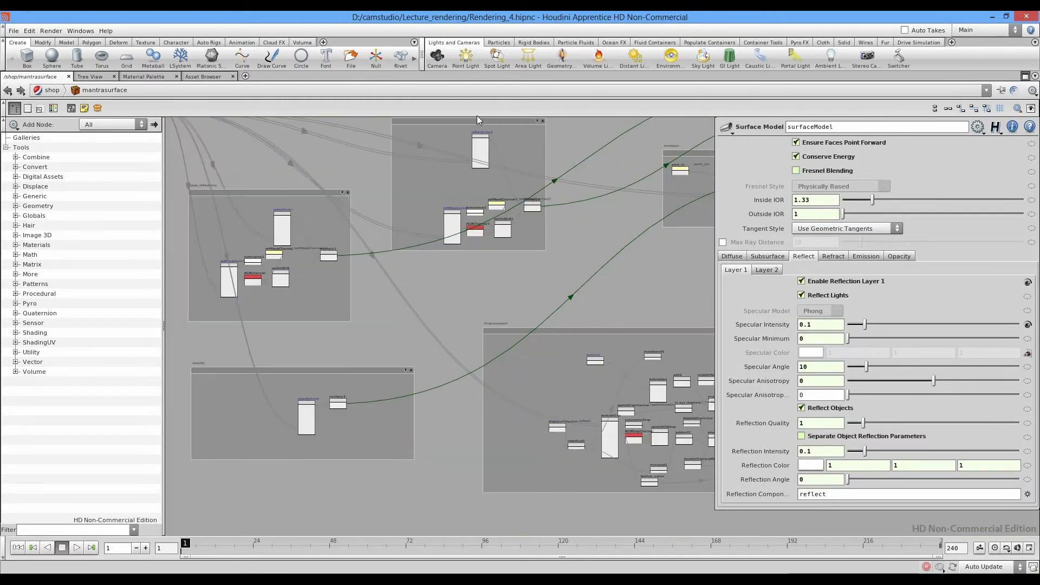
scroll(313, 364, up, 2)
middle_drag(313, 364, 352, 377)
mouse_move(173, 118)
middle_down()
mouse_move(381, 228)
mouse_move(369, 364)
middle_up()
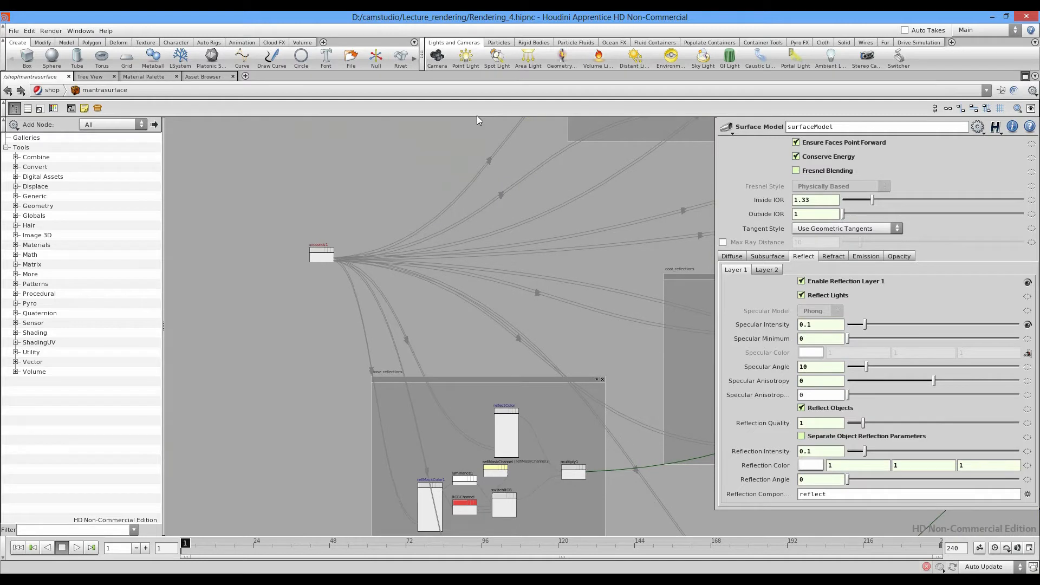
scroll(369, 364, up, 3)
middle_drag(437, 280, 388, 141)
scroll(388, 141, down, 3)
middle_drag(545, 530, 379, 325)
middle_drag(596, 303, 350, 347)
middle_drag(596, 325, 357, 278)
scroll(509, 176, down, 3)
mouse_move(509, 176)
middle_down()
mouse_move(517, 259)
mouse_move(561, 418)
middle_up()
middle_drag(290, 244, 434, 420)
scroll(369, 345, up, 3)
mouse_move(434, 216)
middle_down()
mouse_move(471, 376)
mouse_move(456, 451)
middle_up()
middle_drag(476, 116, 477, 254)
scroll(539, 487, down, 5)
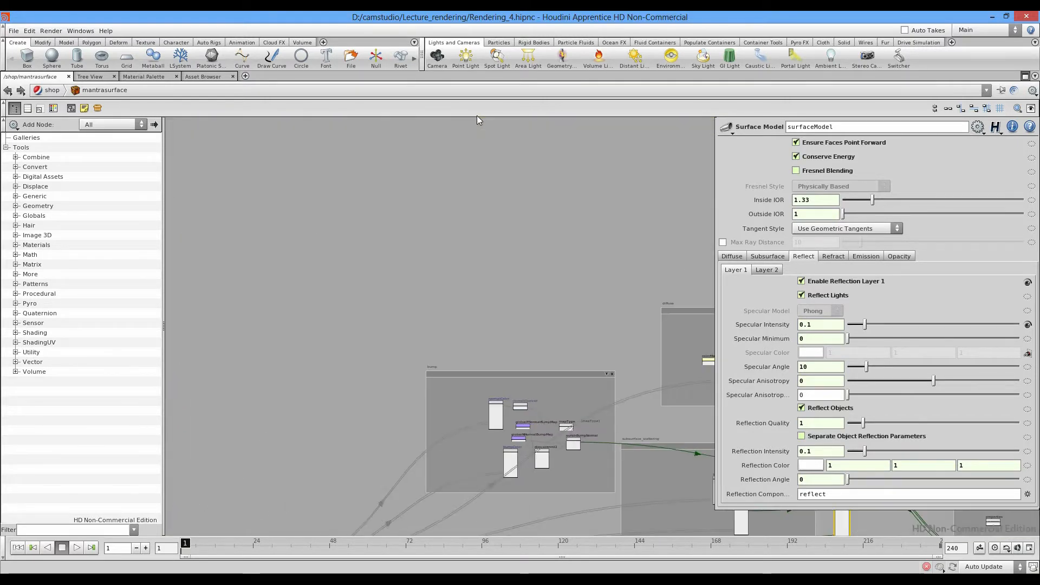
middle_drag(538, 487, 323, 338)
scroll(321, 141, down, 5)
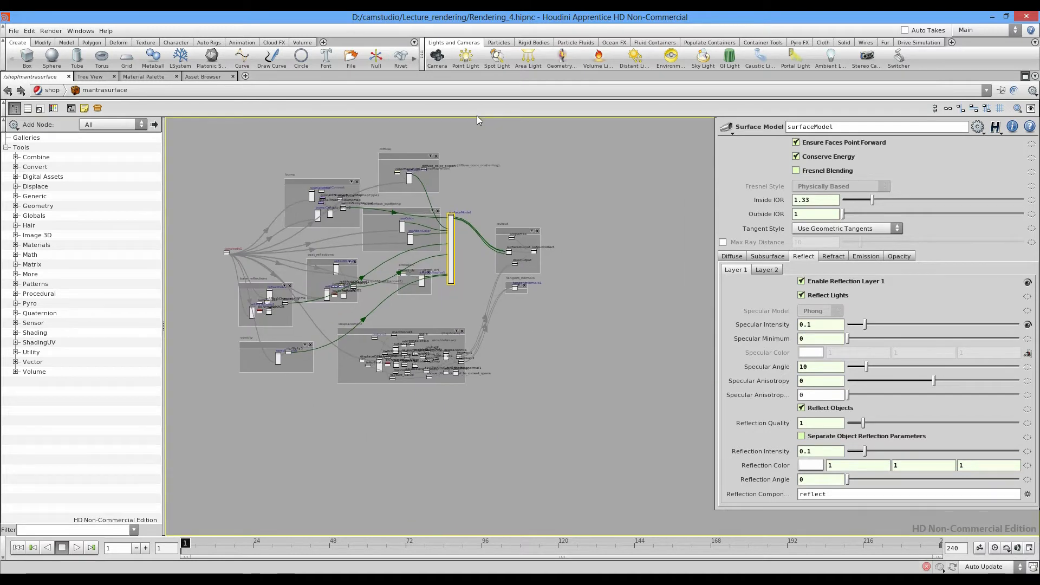
Step: Add an Occlusion node in the empty area of the mantrasurface network
key(Tab)
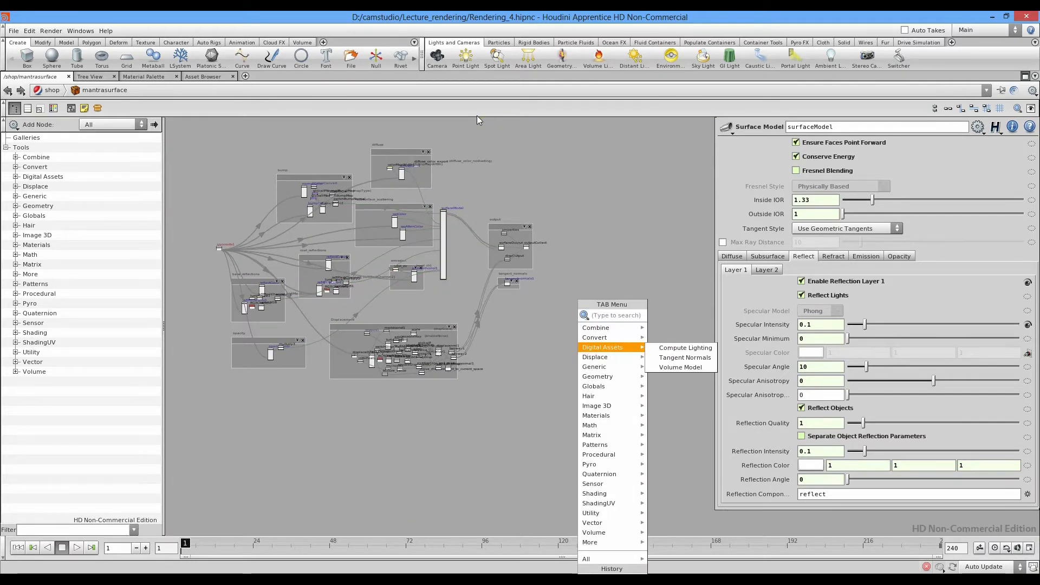
text(oc)
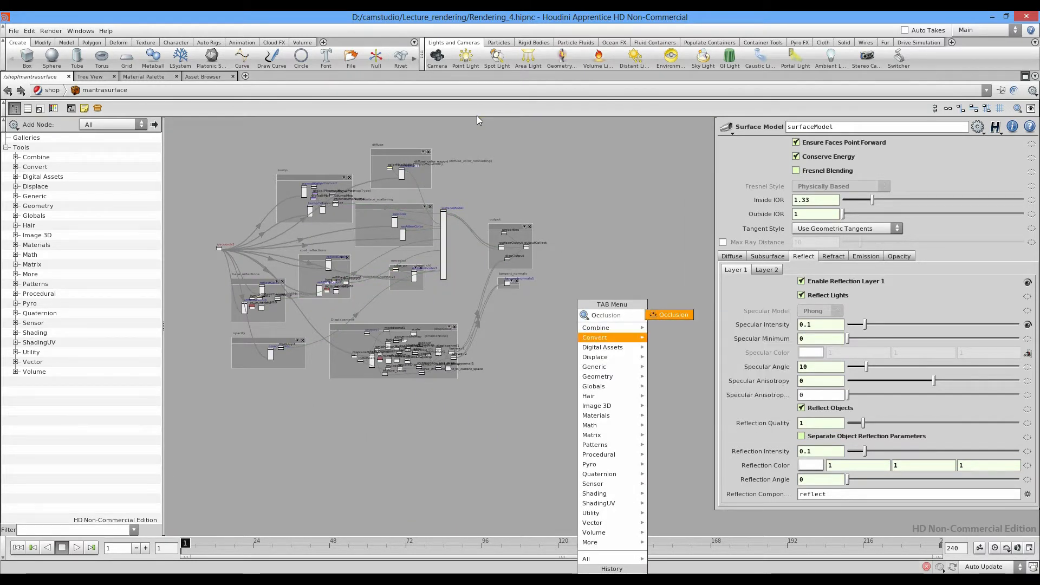
key(Return)
scroll(585, 355, up, 8)
mouse_move(539, 237)
middle_down()
mouse_move(567, 361)
mouse_move(620, 408)
middle_up()
scroll(566, 362, up, 7)
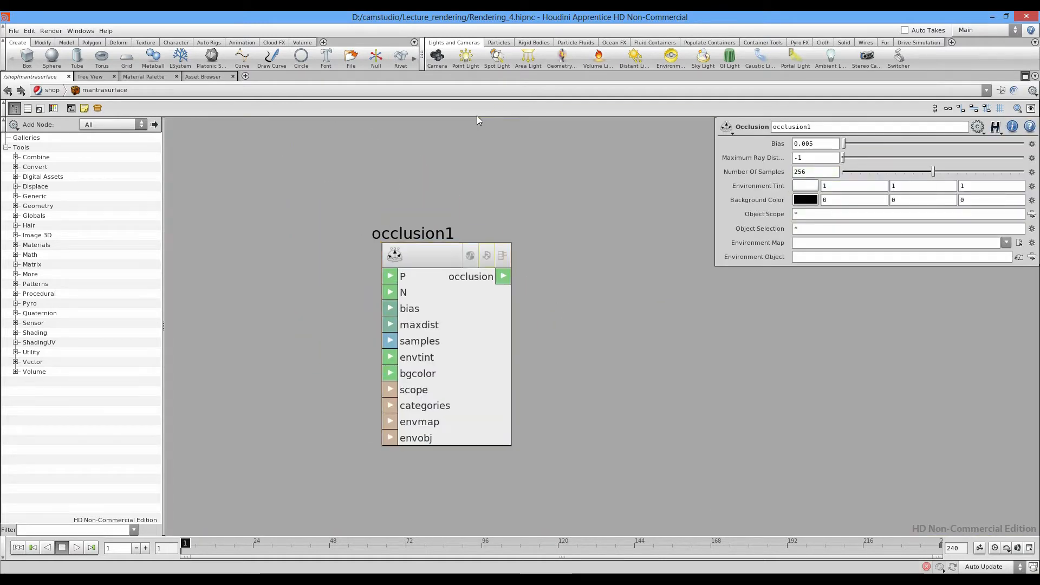
Step: Add a Color parameter named AO with Export set to Always, and feed it the occlusion output
key(Tab)
text(parameter)
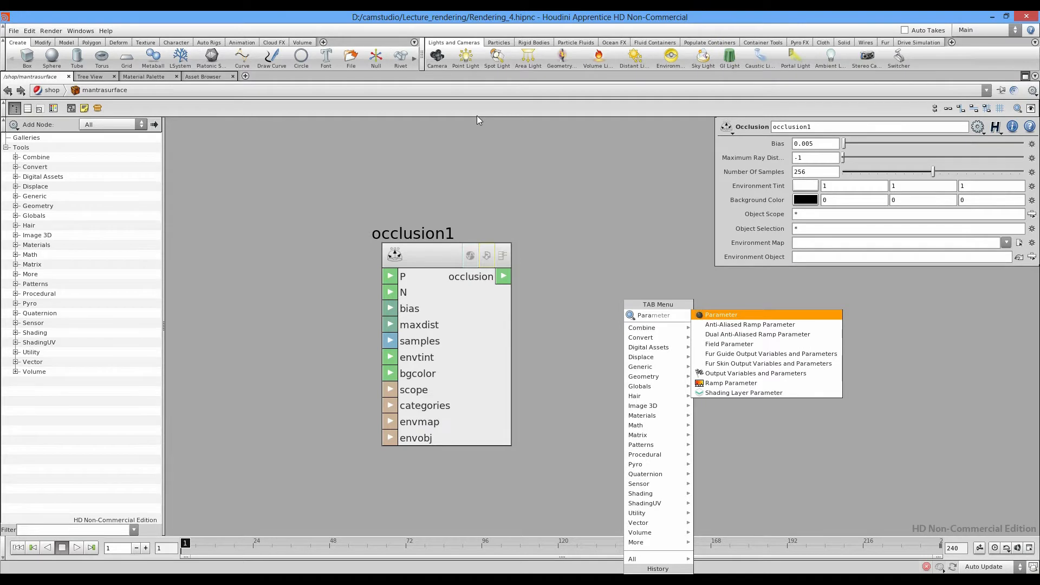
key(Return)
click(829, 181)
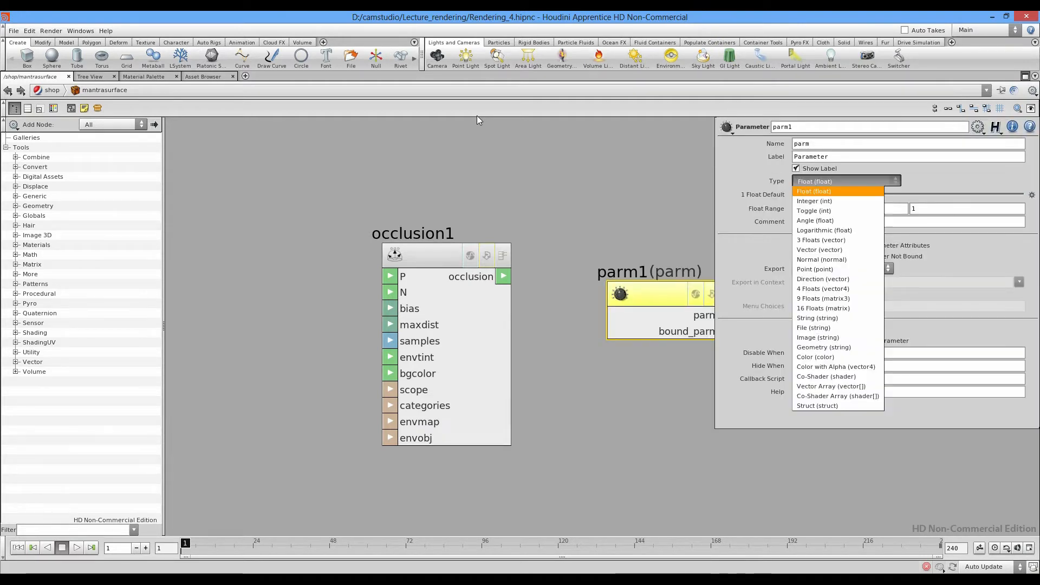
click(815, 357)
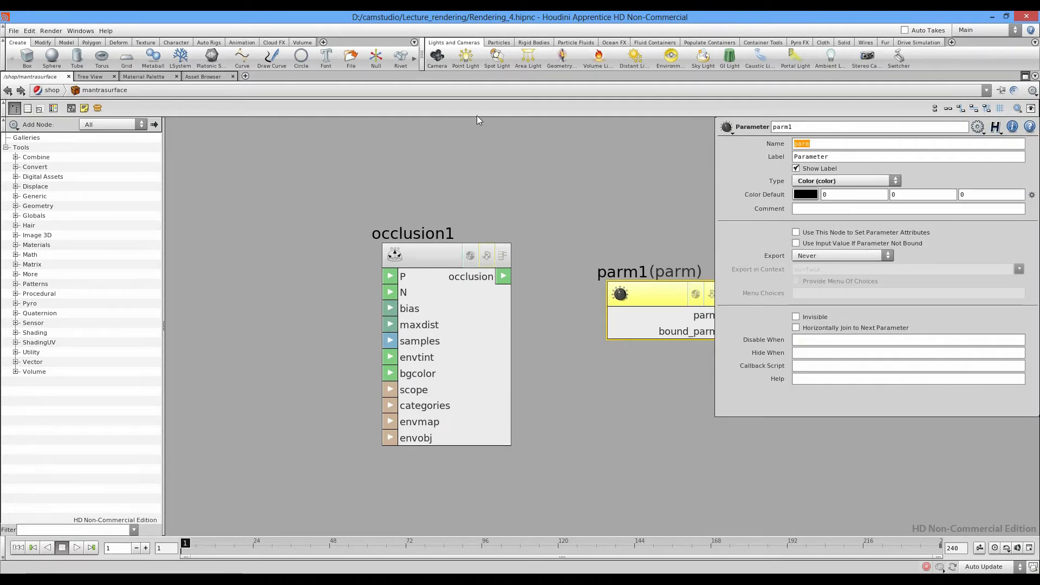
text(AO)
click(841, 255)
click(815, 275)
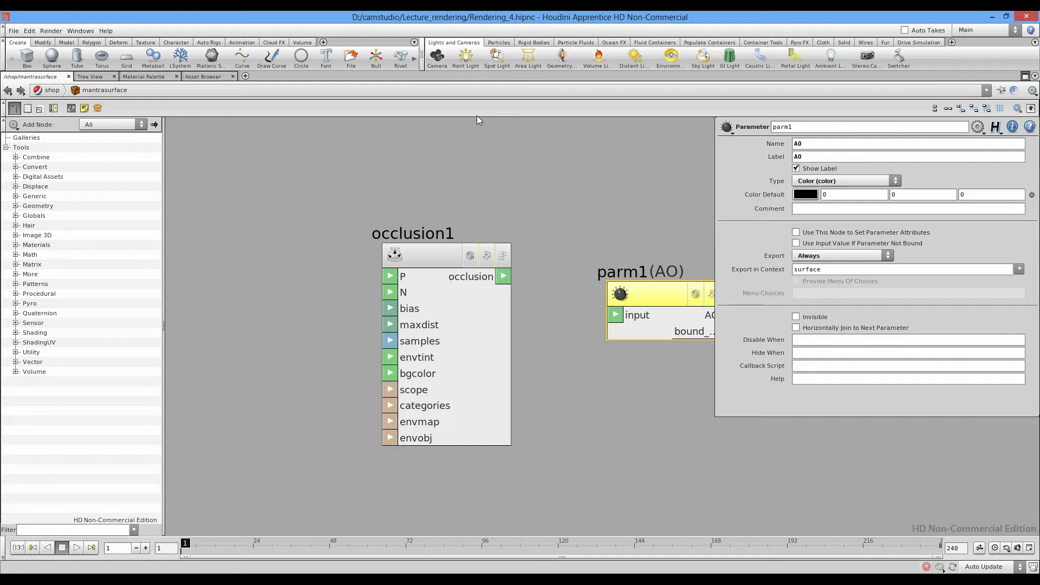
click(503, 276)
click(615, 314)
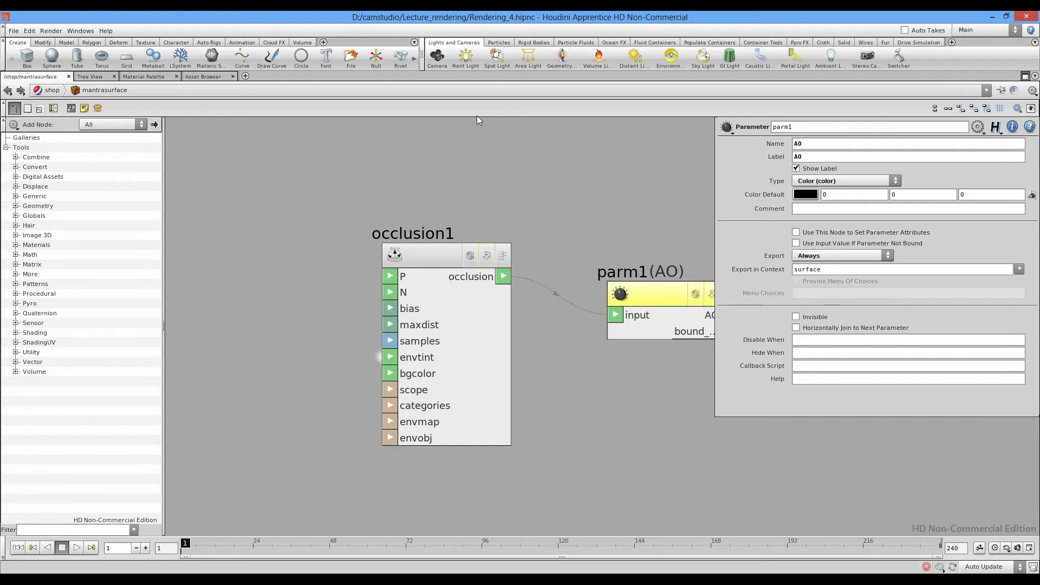
Step: Promote the occlusion node's inputs from bias through envobj to parameters, and align the node with the AO parameter
middle_click(389, 308)
click(417, 314)
middle_click(390, 324)
click(417, 331)
middle_click(390, 340)
click(417, 346)
middle_click(390, 357)
click(417, 363)
middle_click(390, 373)
click(417, 379)
middle_click(390, 389)
click(417, 395)
middle_click(390, 405)
click(417, 412)
middle_click(390, 421)
click(417, 428)
middle_click(390, 437)
click(417, 444)
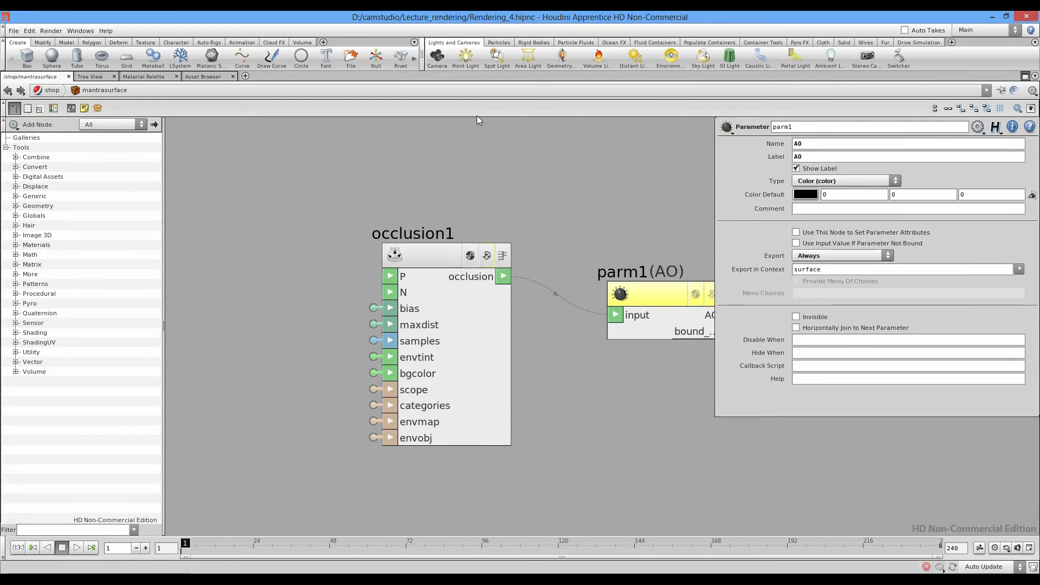
drag(428, 256, 414, 276)
drag(653, 293, 630, 275)
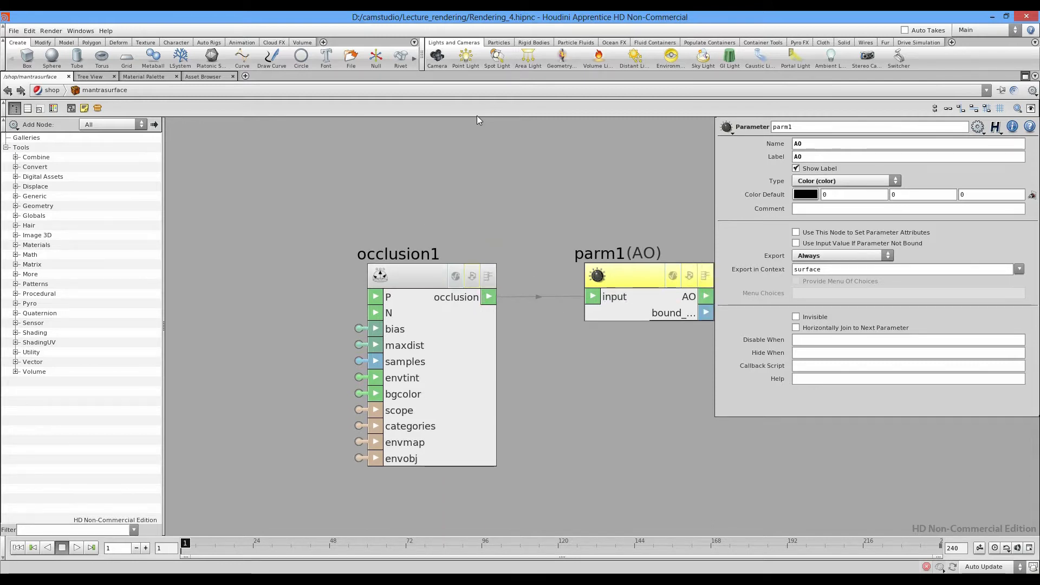
Step: Add a Wireframe material node below the occlusion node
scroll(600, 369, down, 6)
scroll(601, 368, up, 5)
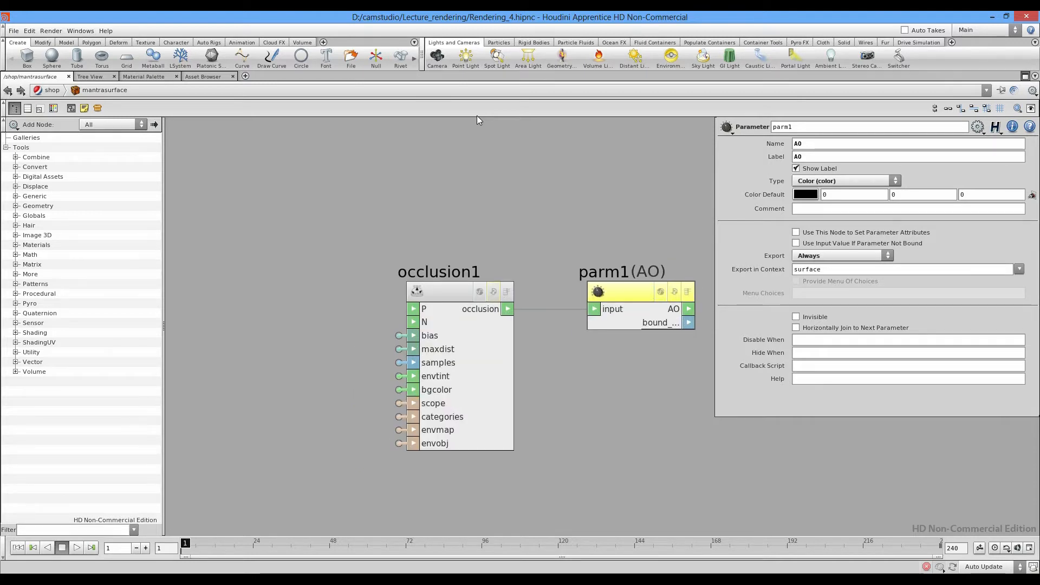
middle_drag(503, 425, 494, 301)
key(Tab)
mouse_move(526, 445)
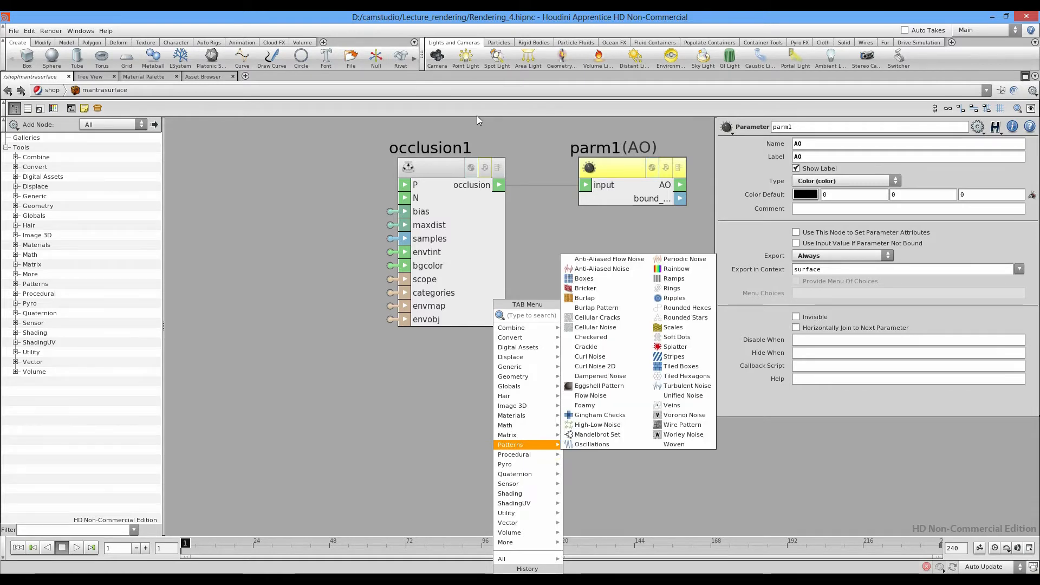
mouse_move(526, 415)
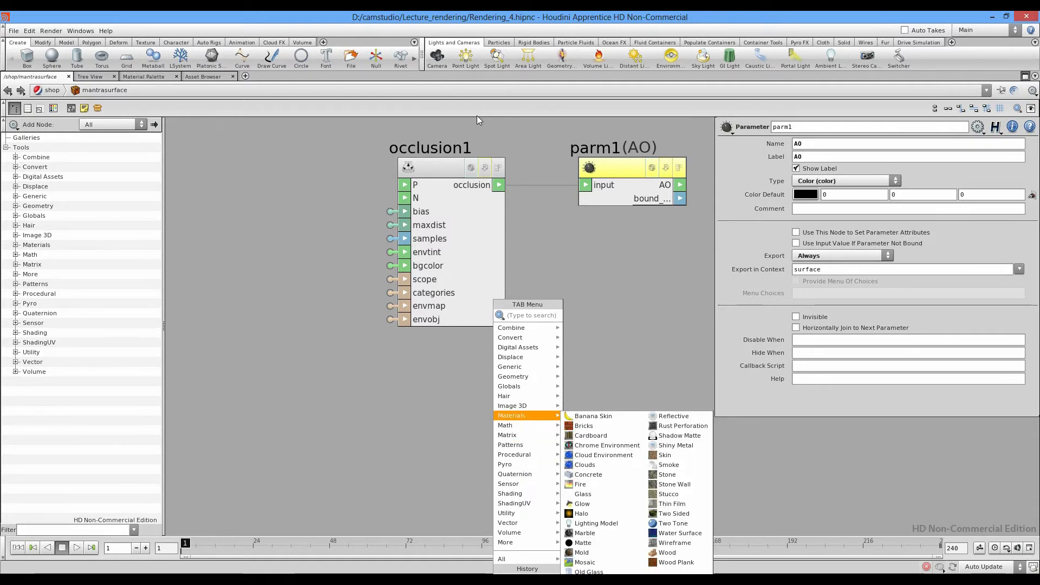
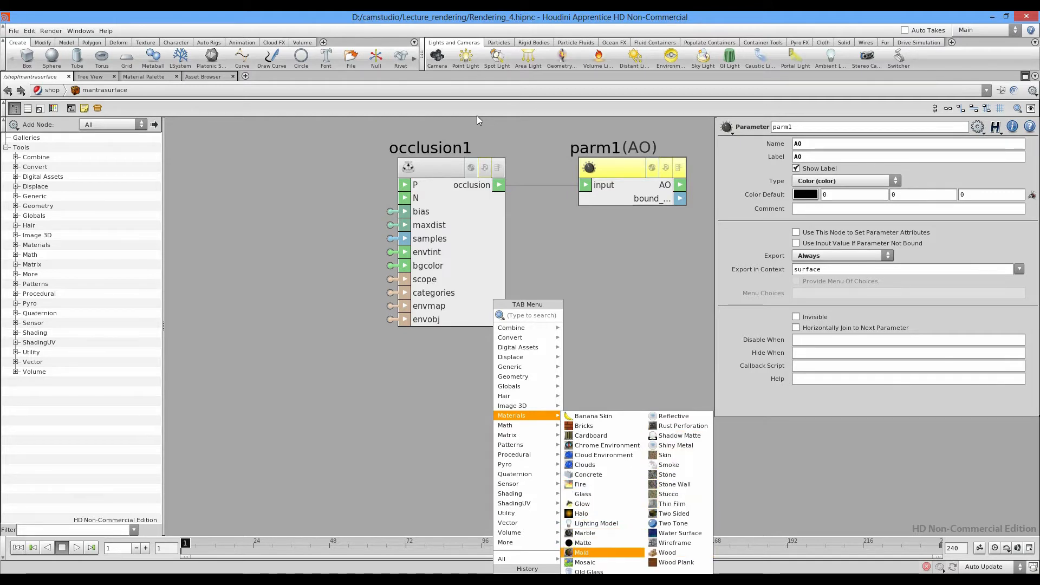
click(675, 543)
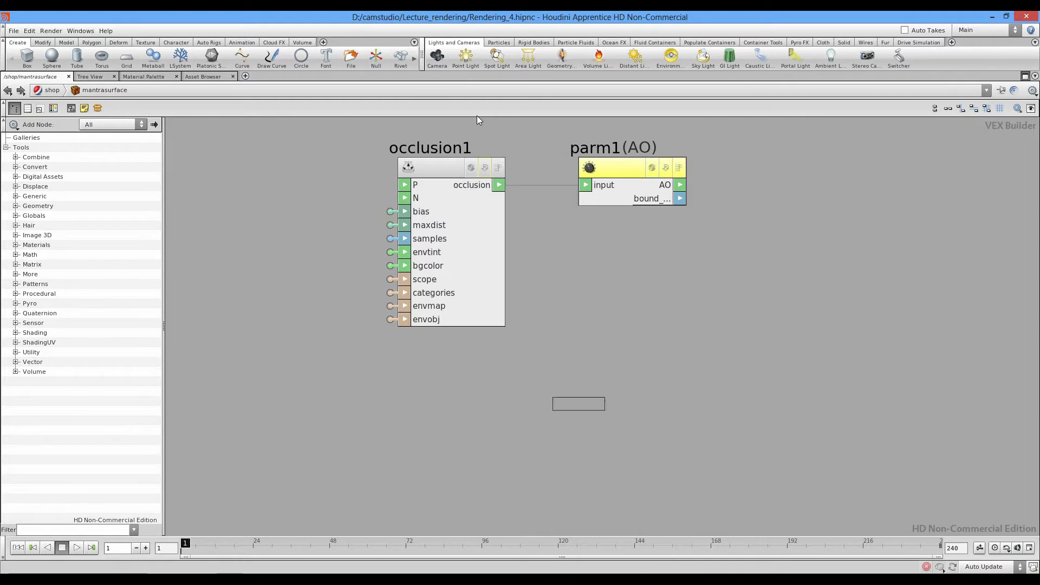
click(579, 403)
mouse_move(578, 403)
mouse_down()
mouse_move(483, 443)
mouse_move(458, 440)
mouse_up()
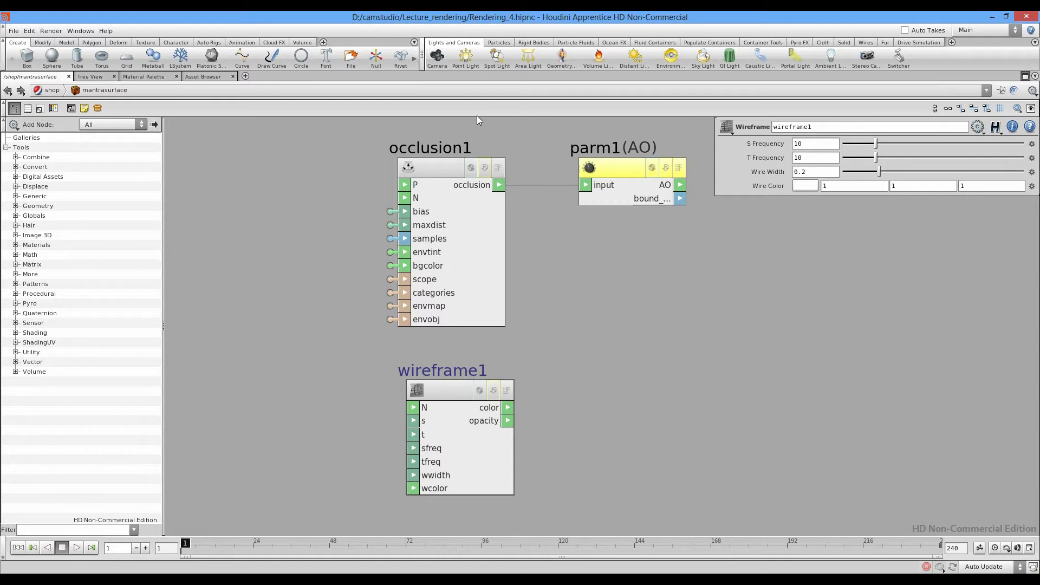
Step: Duplicate the AO parameter node beside wireframe1 and connect the wireframe's color output to the copy's input
scroll(634, 374, down, 1)
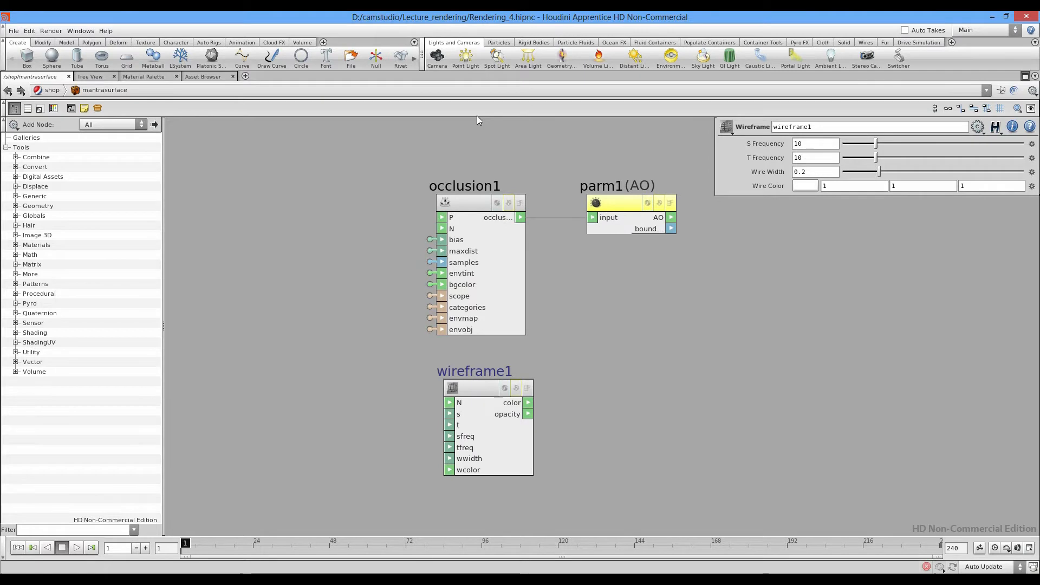
scroll(633, 374, up, 2)
mouse_move(634, 374)
middle_down()
mouse_move(638, 333)
mouse_move(588, 361)
middle_up()
scroll(624, 339, down, 2)
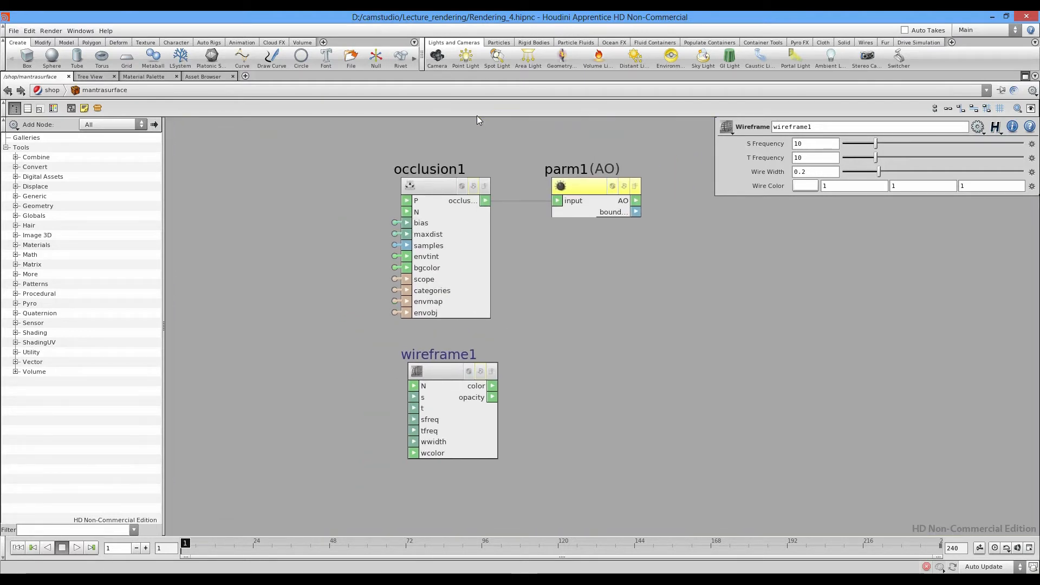
click(587, 185)
key(ctrl+c)
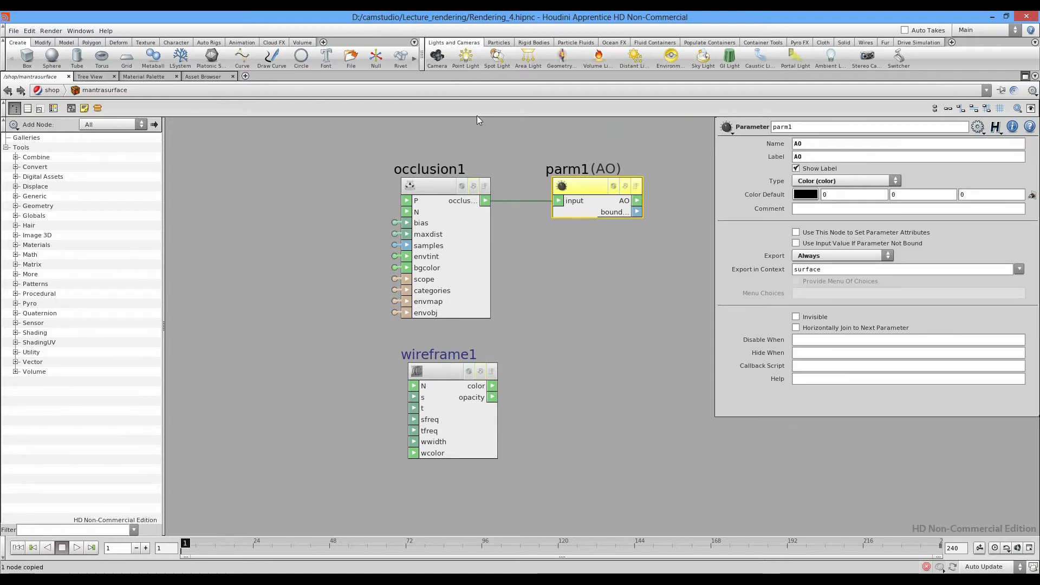
key(ctrl+v)
drag(667, 229, 661, 382)
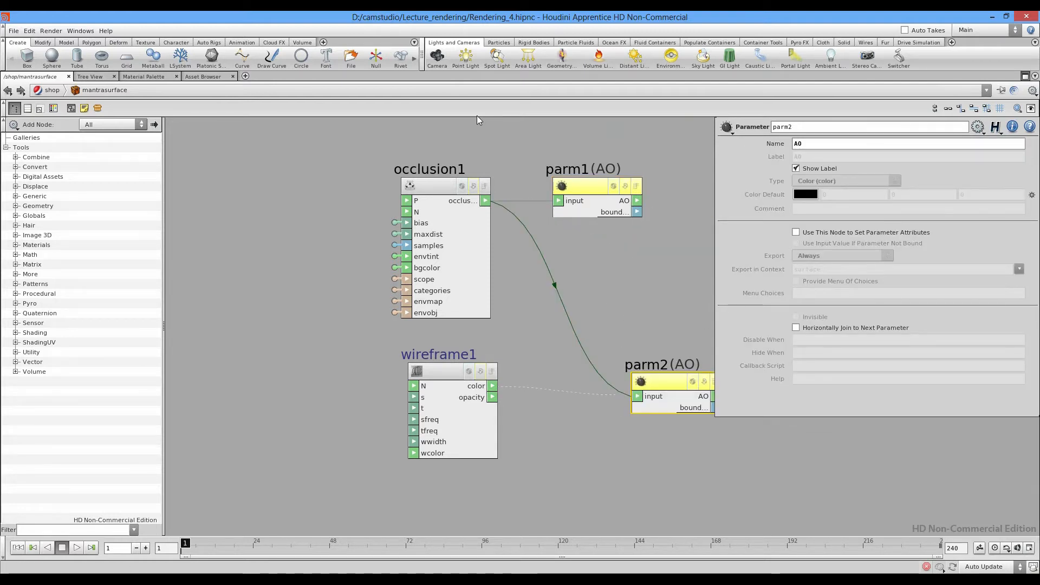
click(491, 386)
click(636, 395)
middle_drag(637, 396, 553, 385)
drag(582, 371, 582, 361)
Step: Set both the name and label of the parameter fed by the wireframe's color to Wf
double_click(798, 144)
text(Wf)
key(Return)
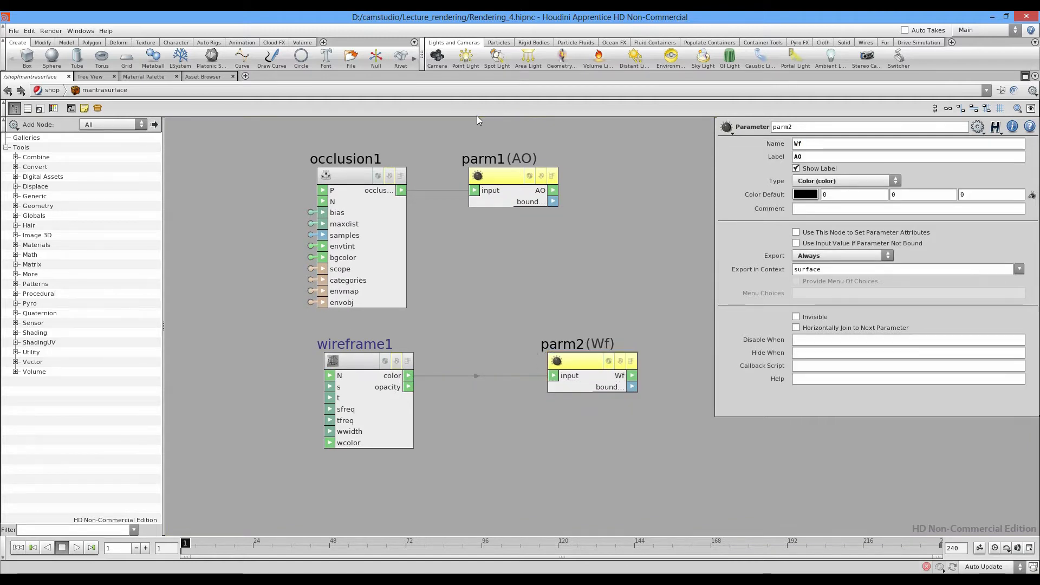
key(Tab)
text(Wf)
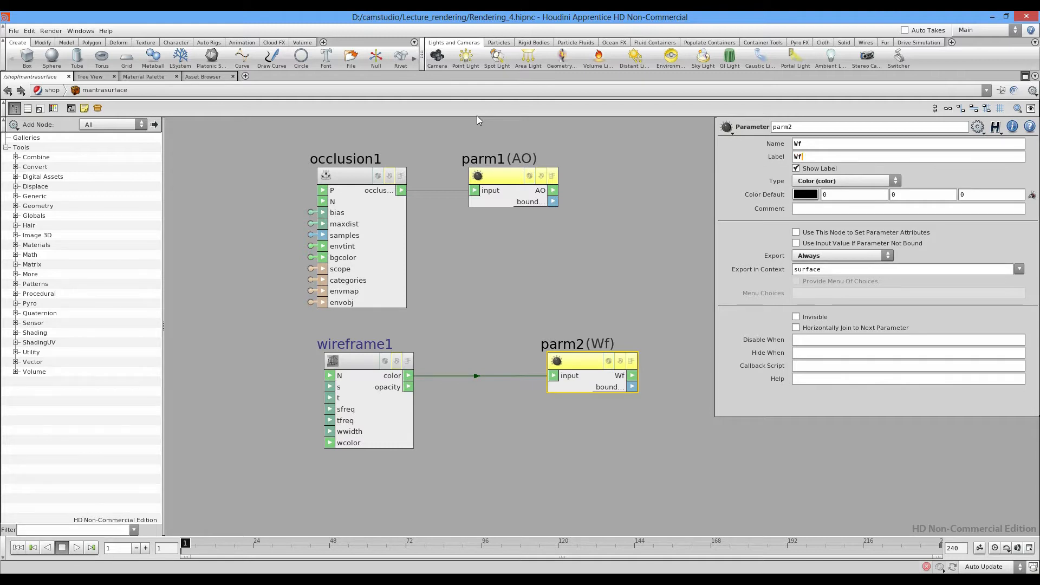
click(477, 120)
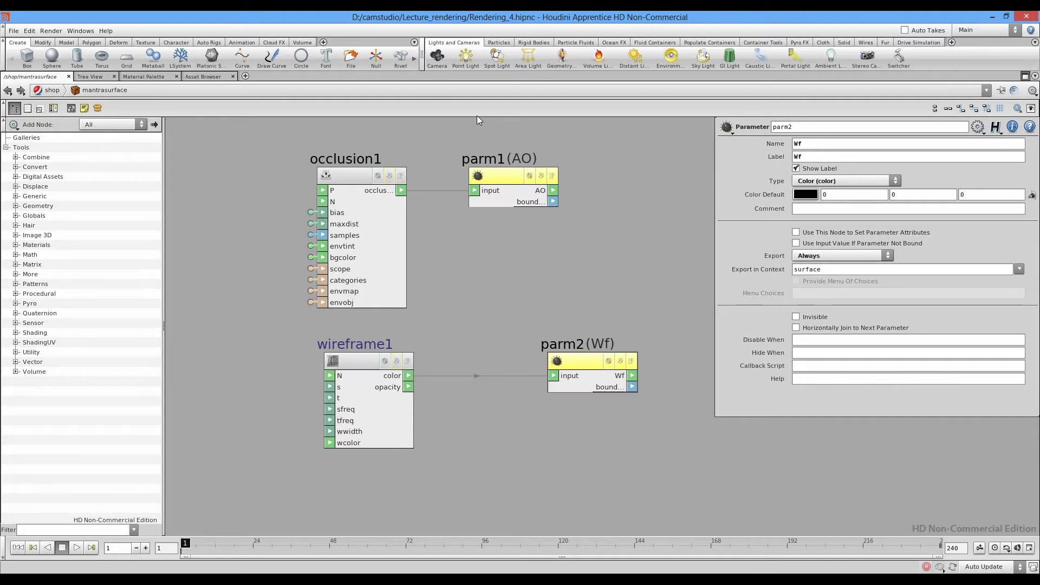
Step: Duplicate the Wf parameter as WfOp below it and feed it the wireframe's opacity output
key(ctrl+c)
key(ctrl+v)
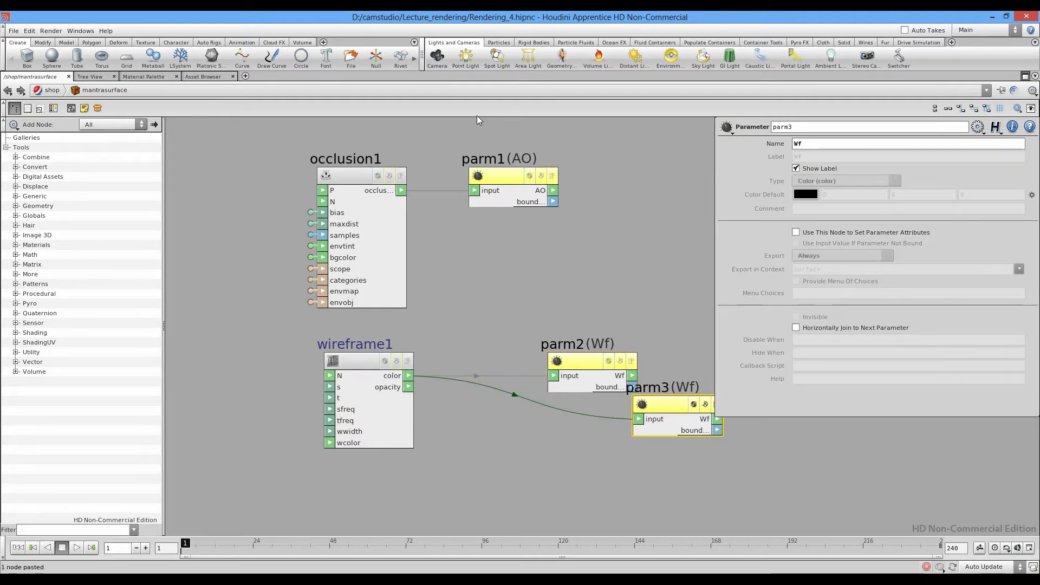
key(l)
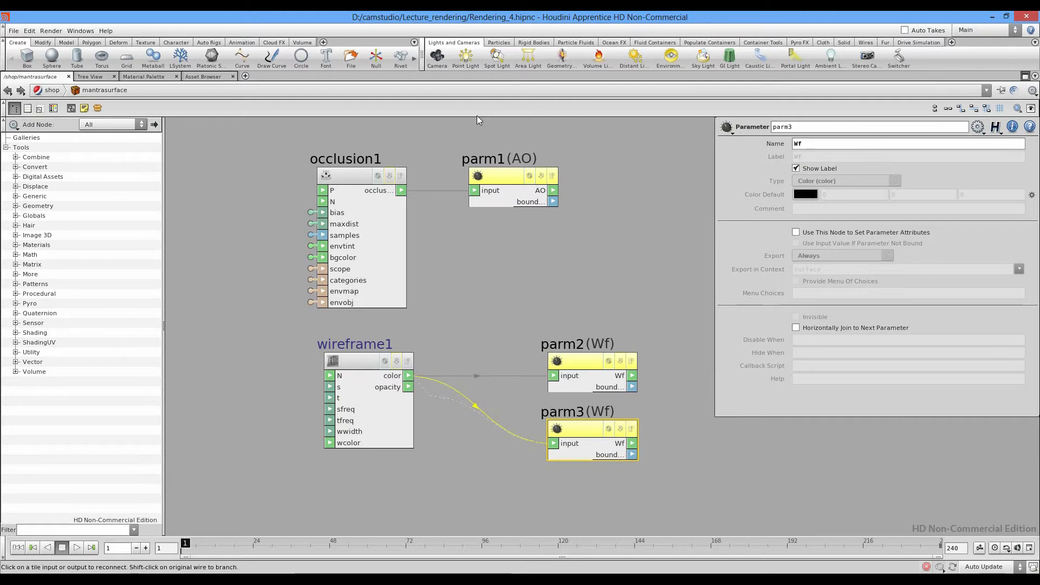
click(408, 386)
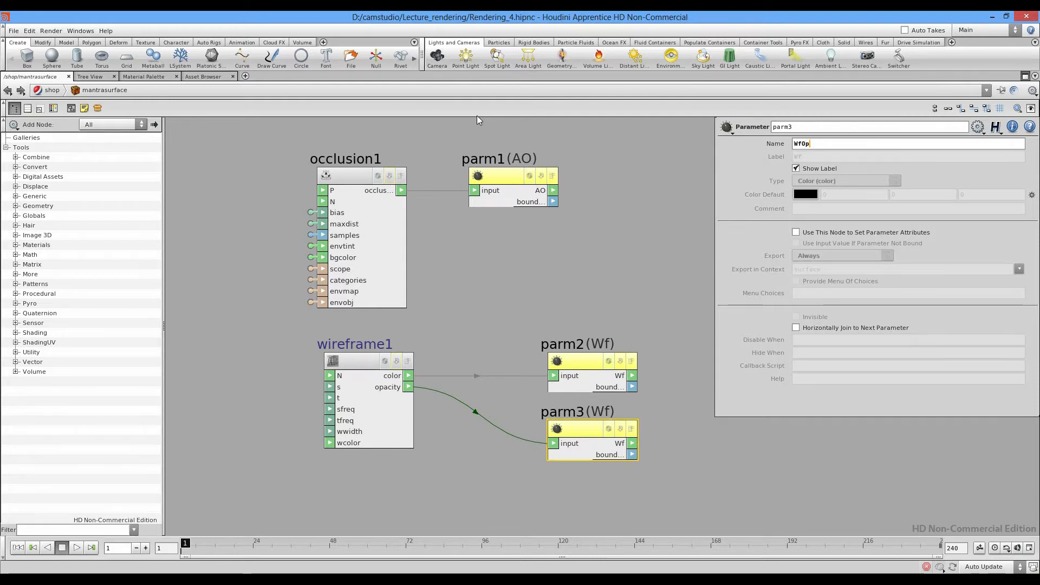
key(Return)
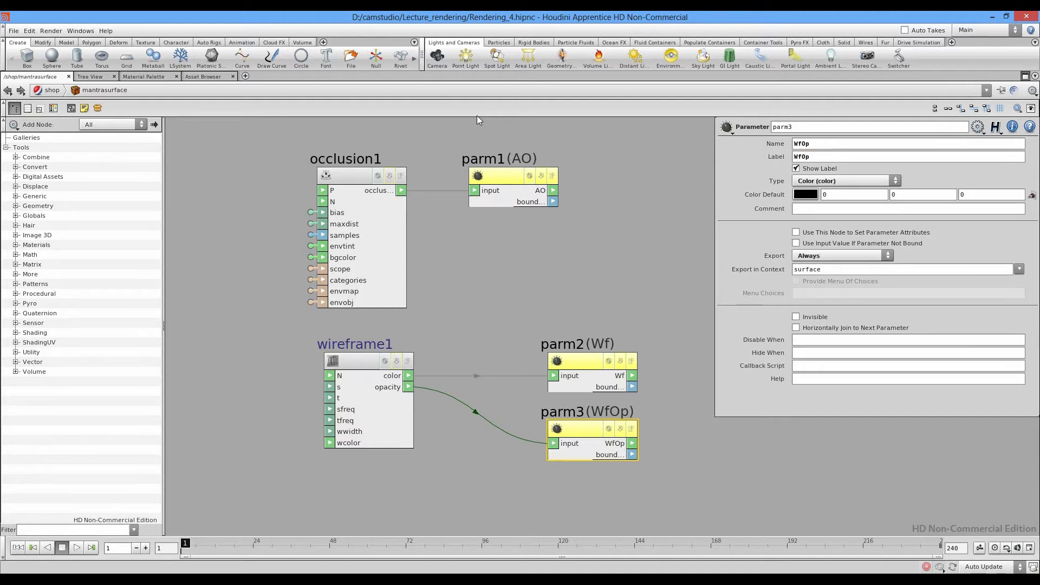
Step: Restore the full pane layout and add an extra image plane to mantra1 with VEX variable and channel name Wf
click(477, 119)
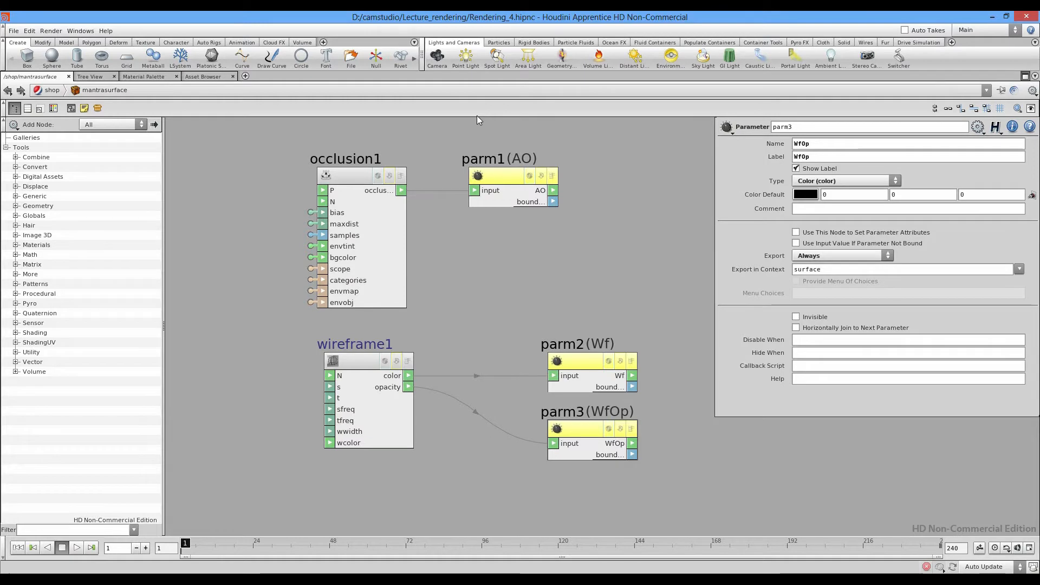
key(ctrl+b)
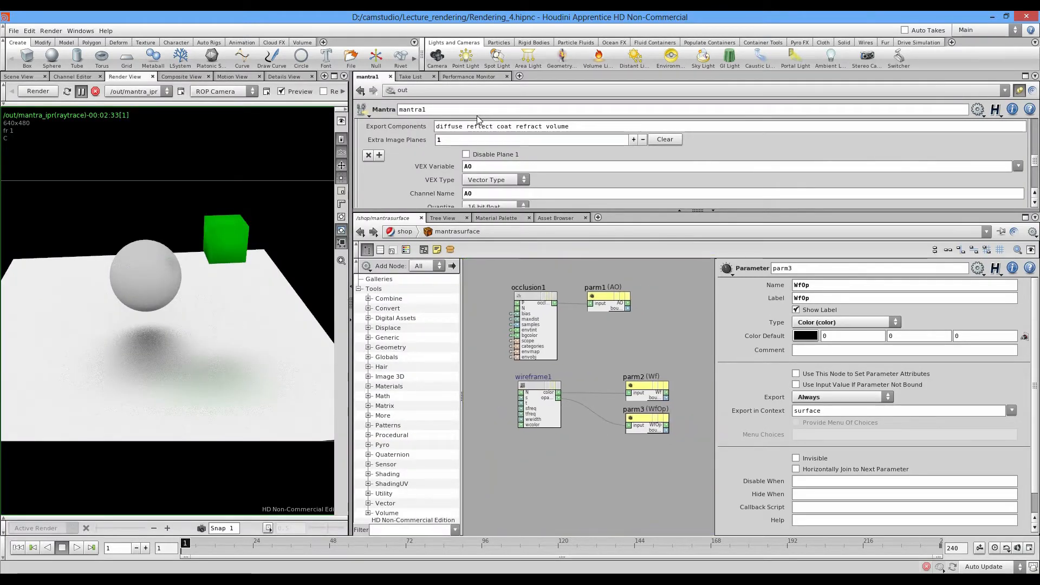
scroll(477, 120, down, 2)
scroll(477, 120, up, 3)
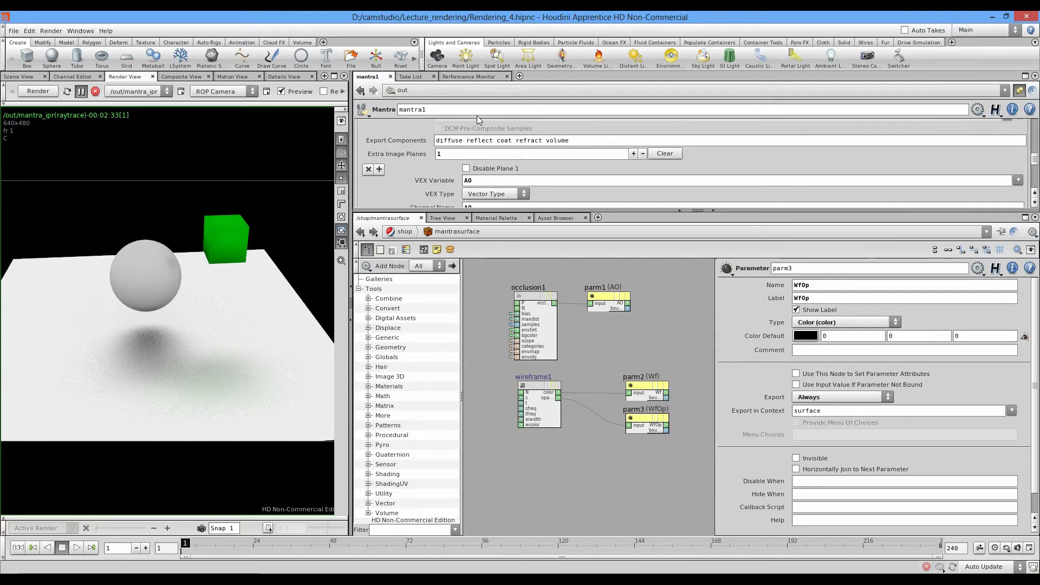
scroll(477, 120, down, 10)
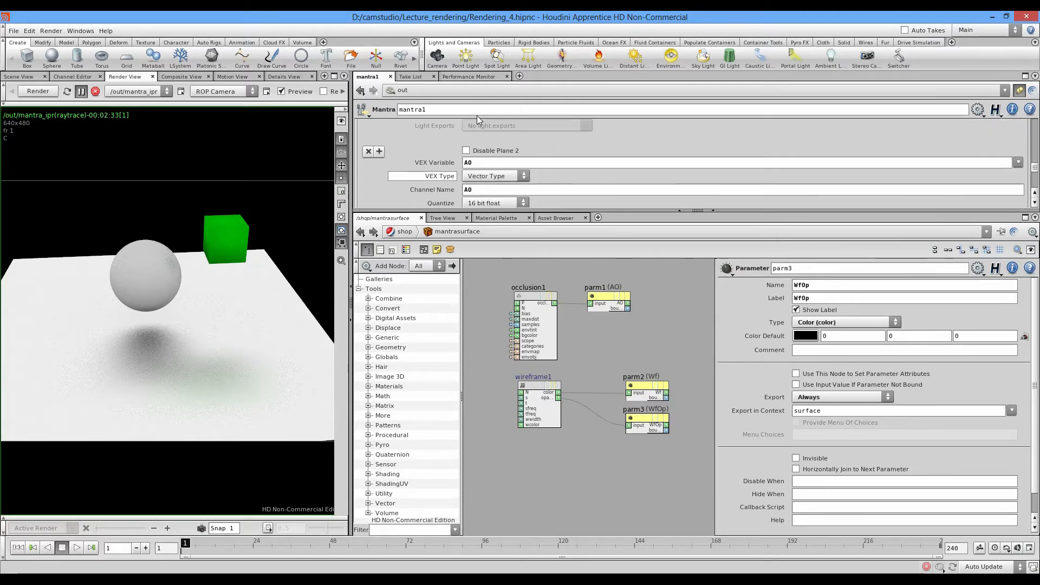
scroll(477, 119, up, 8)
text(Wf)
key(Return)
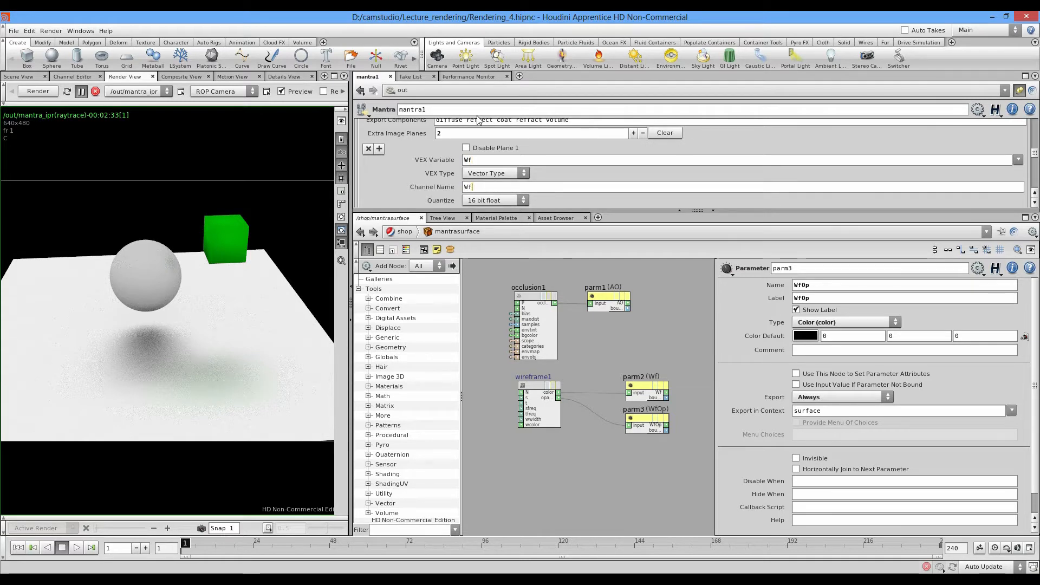
Step: Add a third extra image plane to mantra1 with VEX variable and channel name WfOp
click(633, 133)
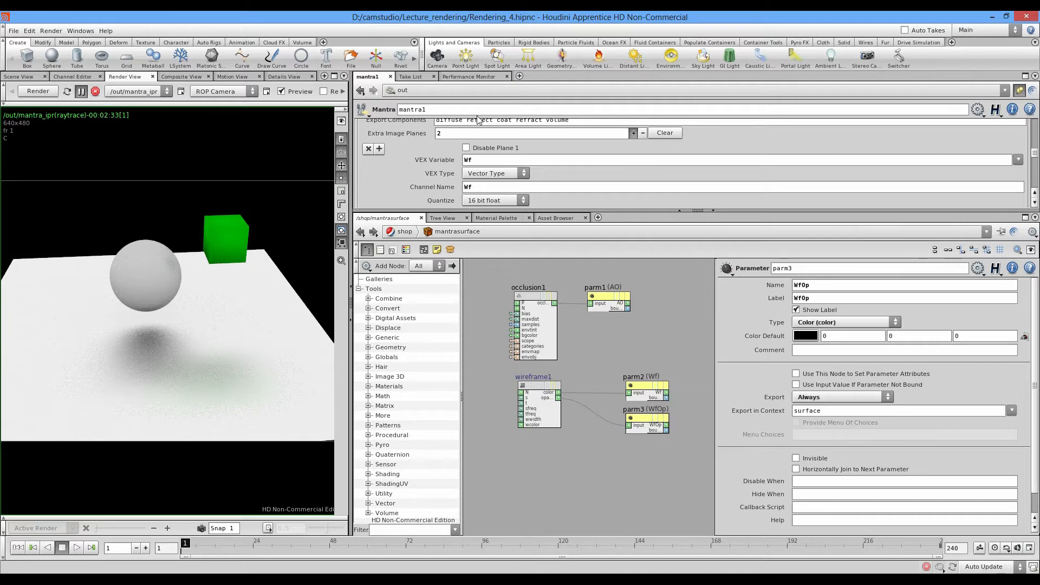
scroll(477, 120, up, 4)
scroll(477, 119, down, 10)
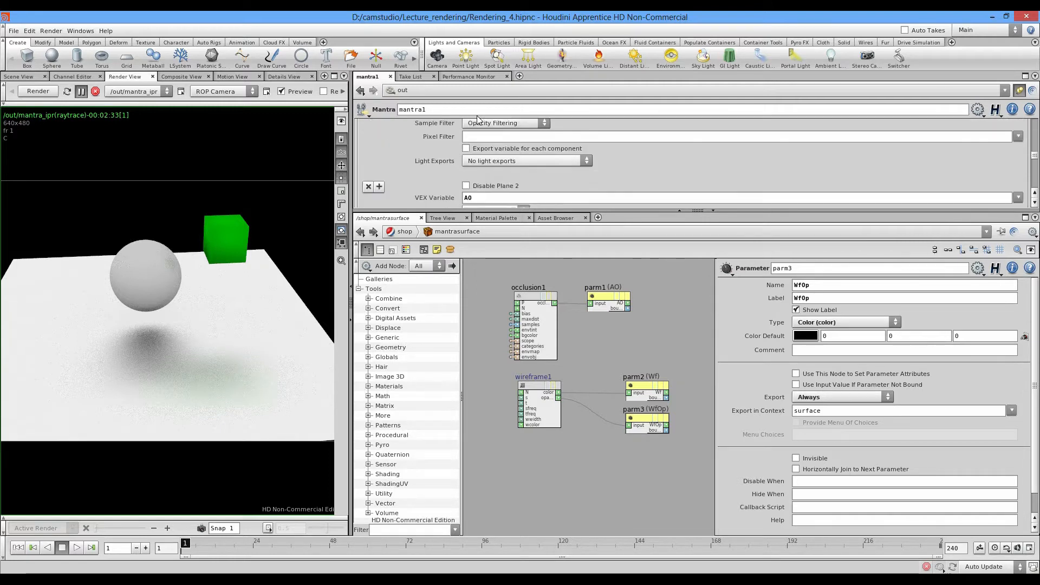
scroll(477, 120, down, 1)
text(WfOp)
key(Return)
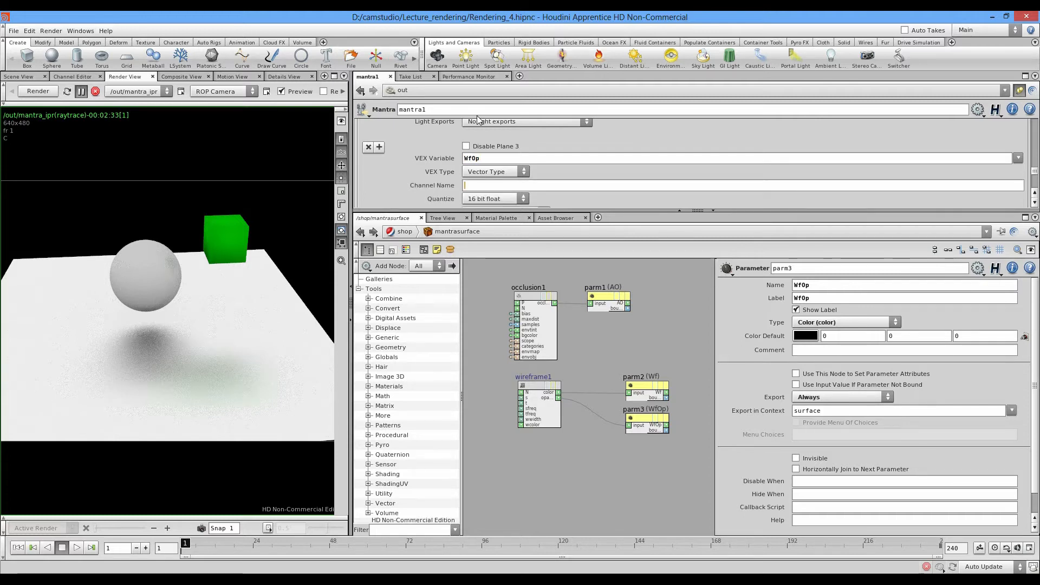
text(Wf0p)
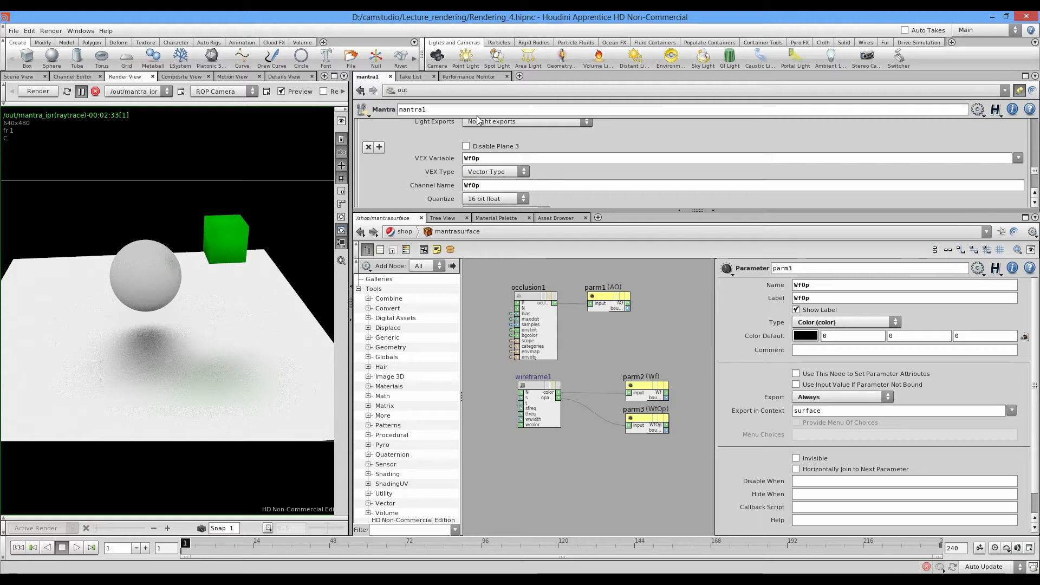
Step: Render the current frame from mantra1 and display the Wf plane in MPlay
scroll(478, 118, up, 5)
scroll(477, 119, up, 5)
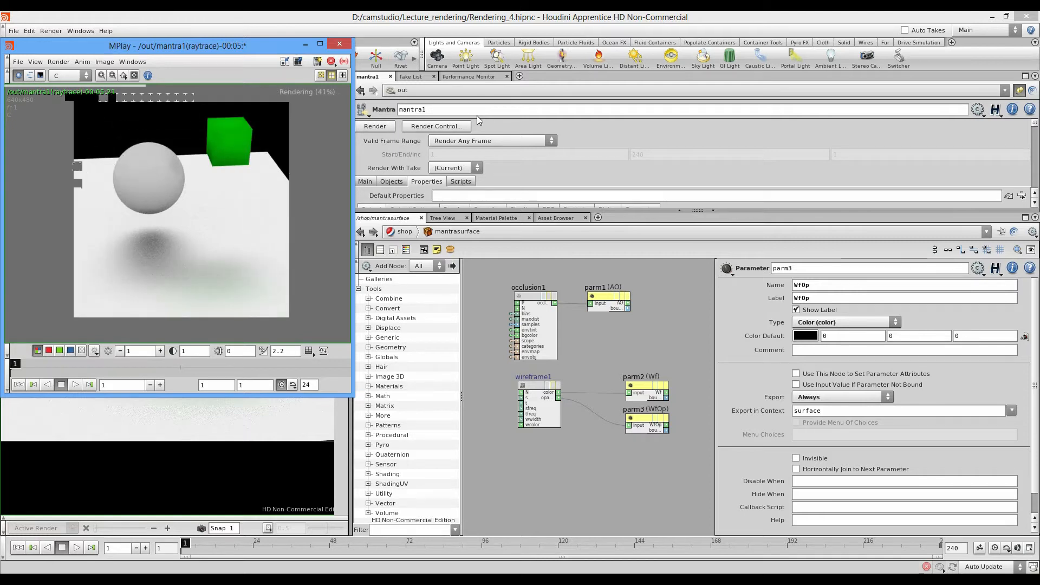
key(Down)
key(Return)
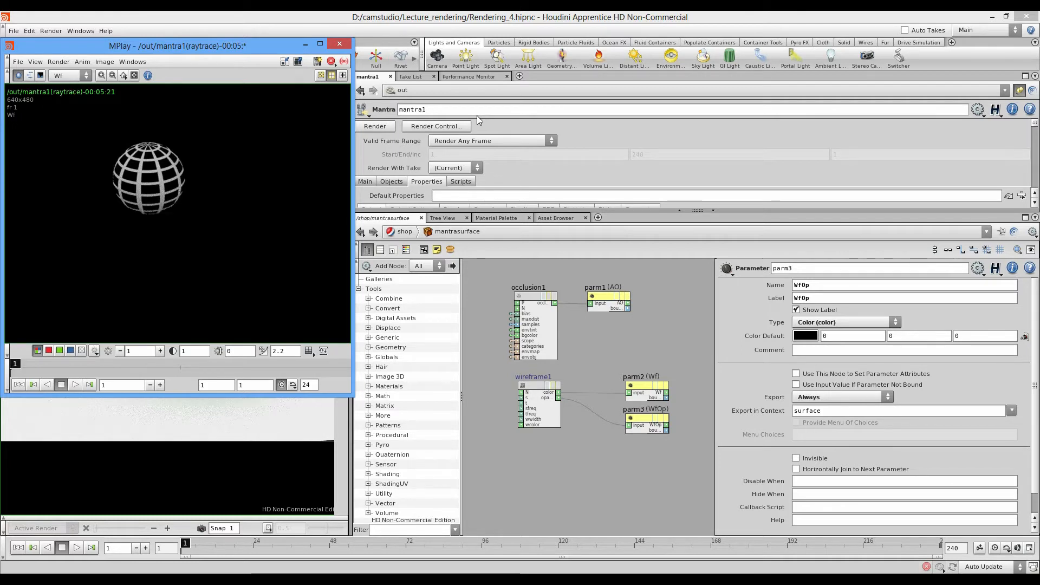
Step: Compare the rendered AO and WfOp image planes in MPlay, ending on AO
key(a)
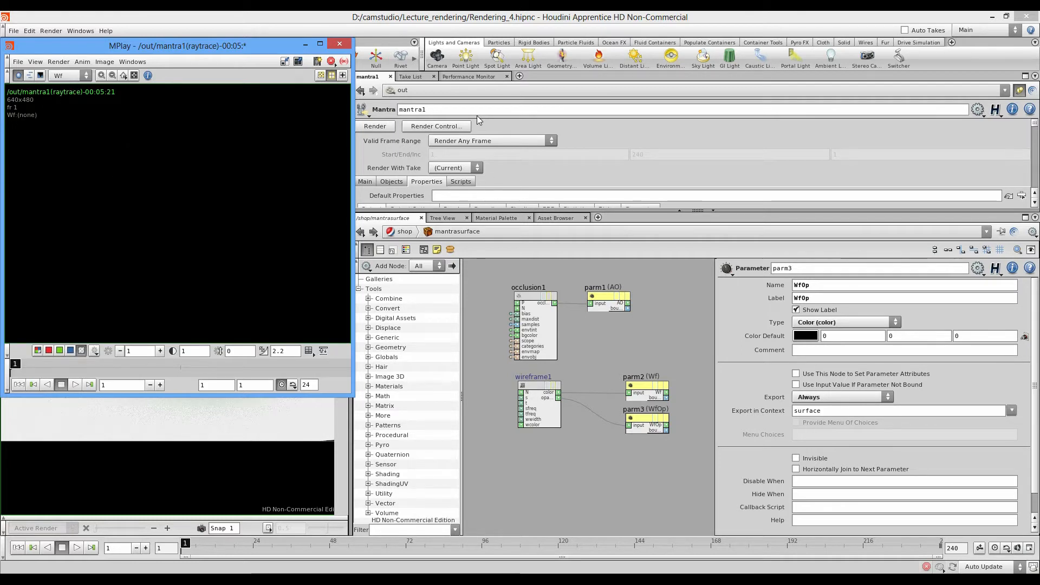
key(c)
key(Up)
key(Return)
key(Down)
key(Down)
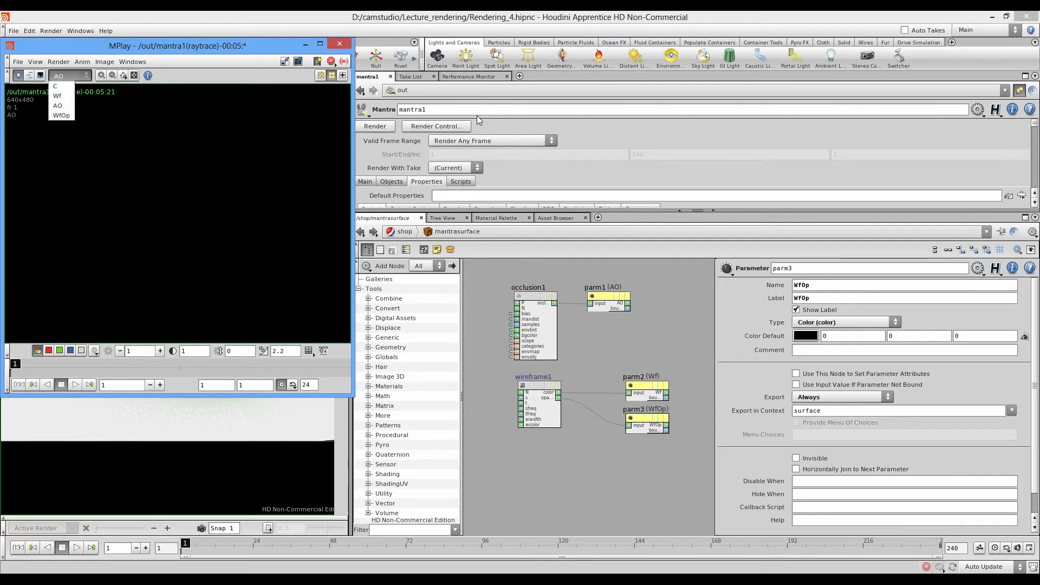
key(Return)
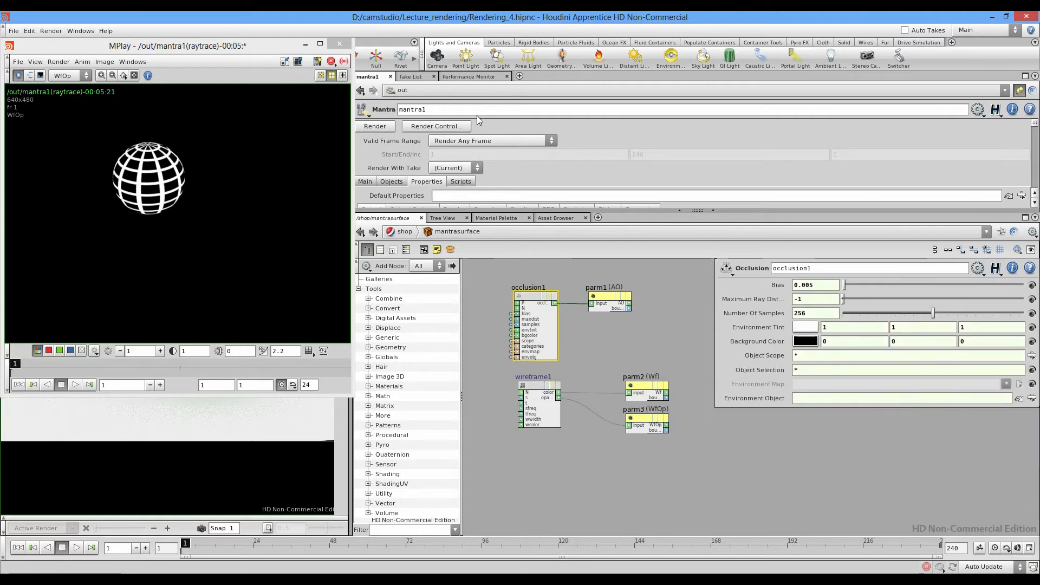
click(70, 76)
click(61, 96)
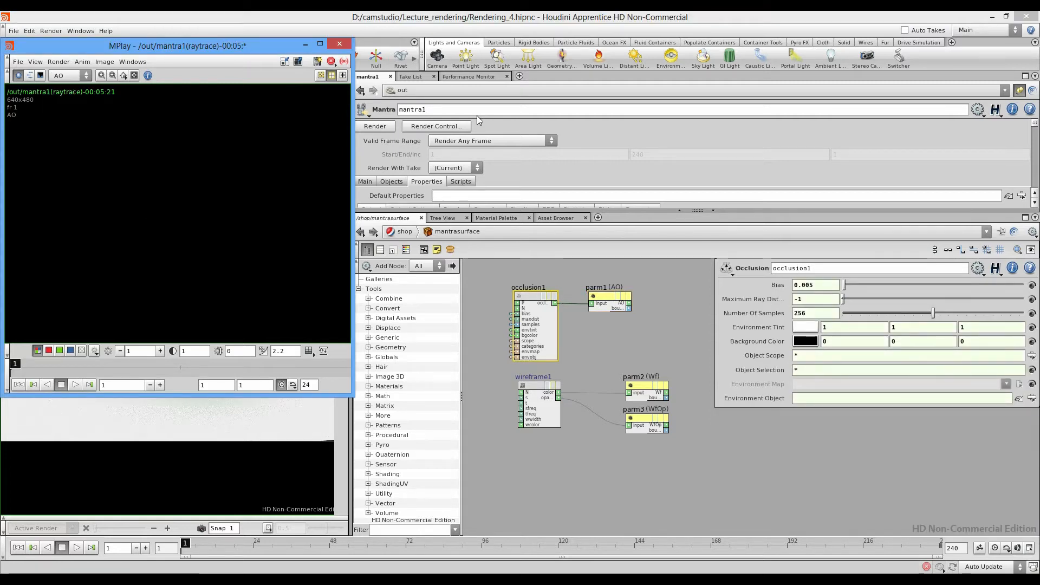
Step: Set the occlusion Background Color on the mantrasurface material to 1, 1, 1 and render mantra1 again
key(u)
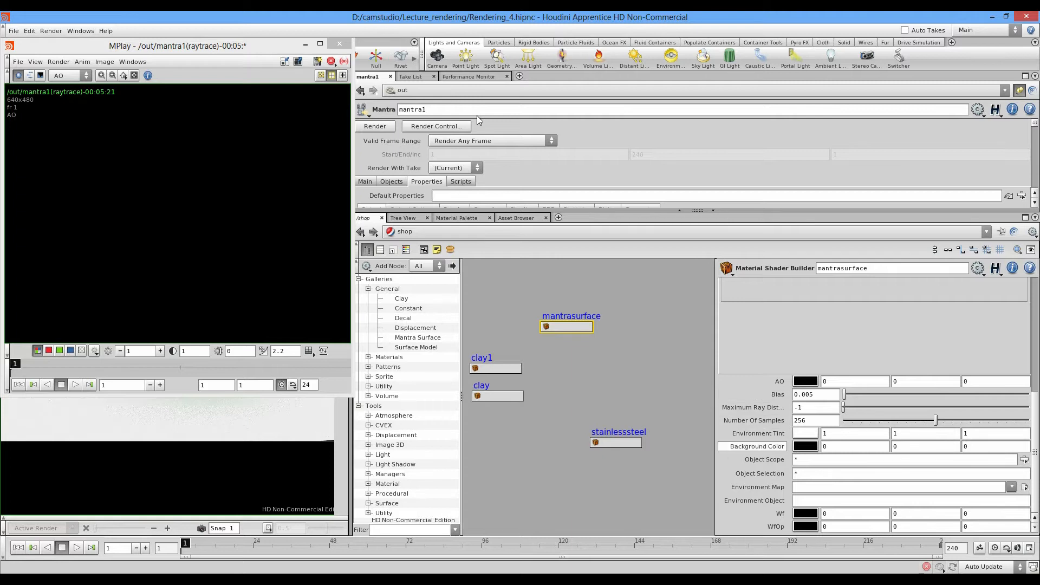
mouse_move(761, 445)
middle_down()
mouse_move(761, 425)
mouse_move(783, 425)
middle_up()
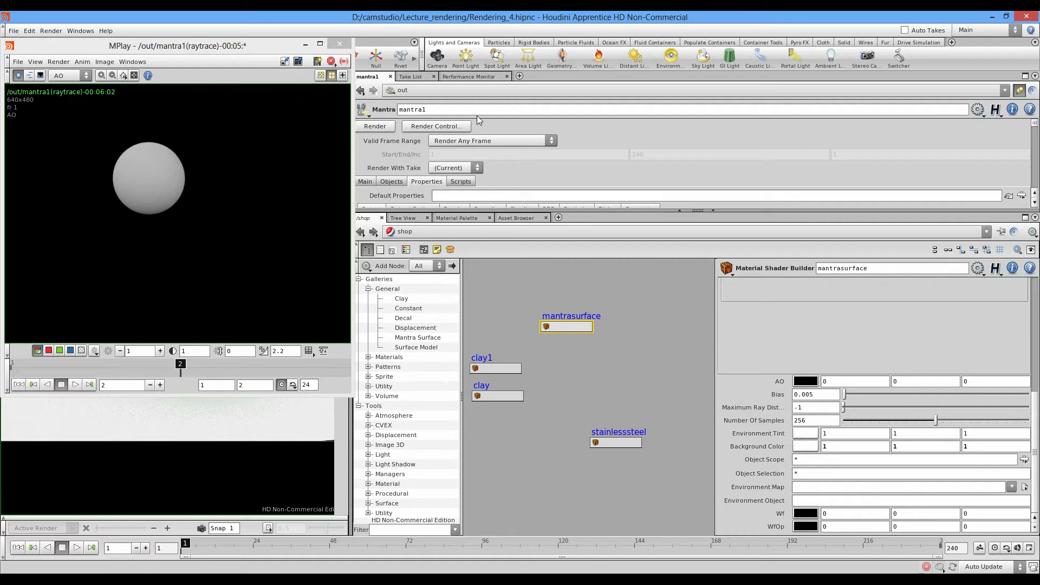
Step: Set the Background Color of the occlusion node inside mantrasurface to 1, 1, 1 and return to the shop level
key(i)
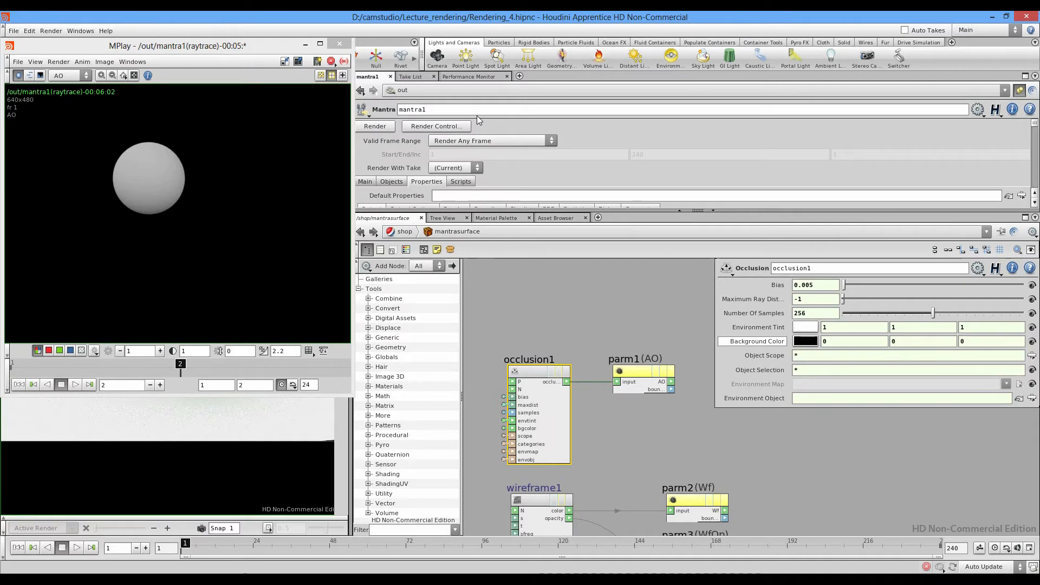
right_click(768, 342)
mouse_move(755, 343)
middle_down()
mouse_move(756, 324)
mouse_move(778, 325)
mouse_move(757, 340)
middle_up()
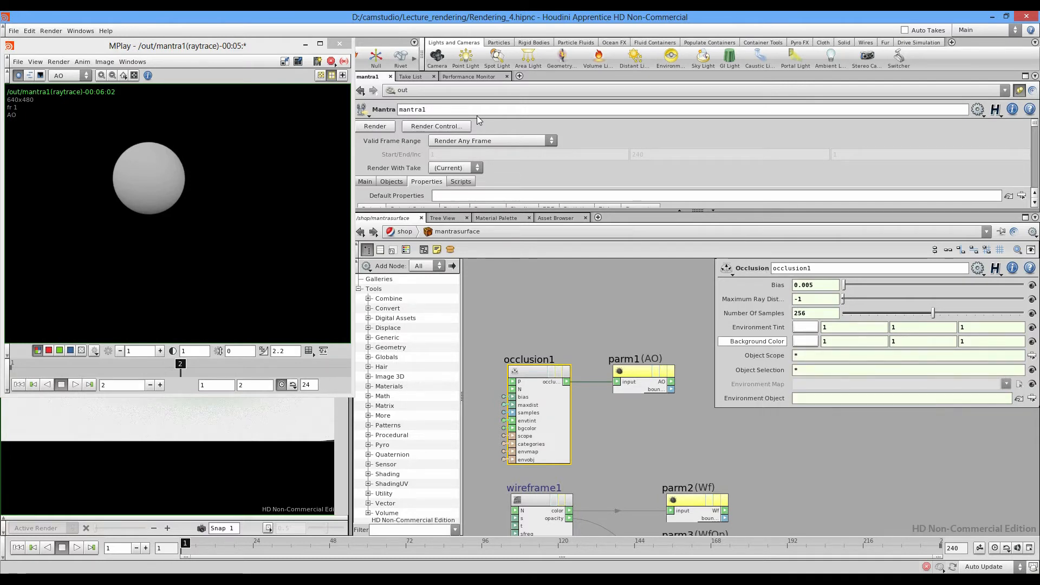
key(u)
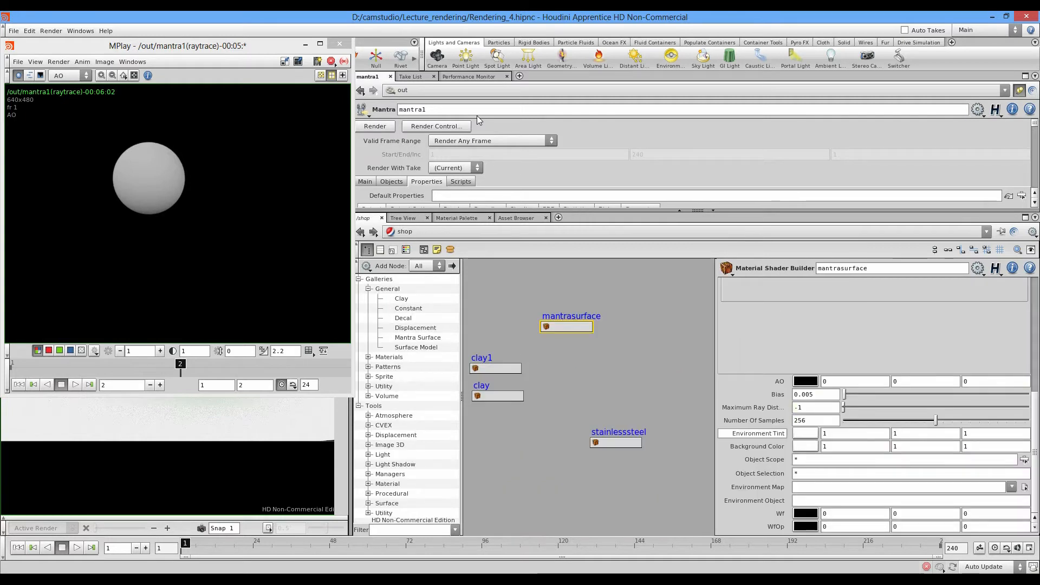
right_click(760, 447)
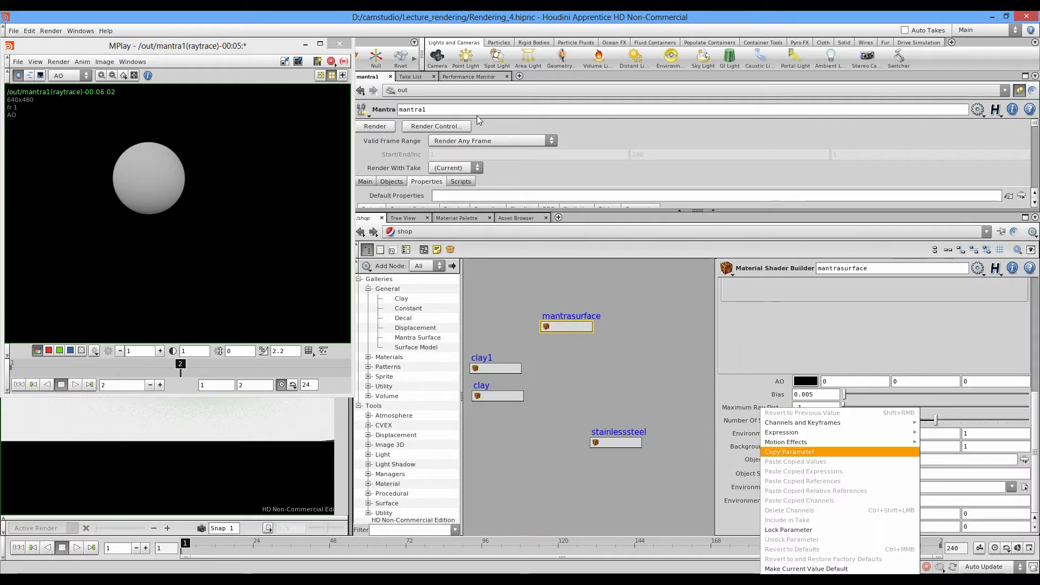
key(Escape)
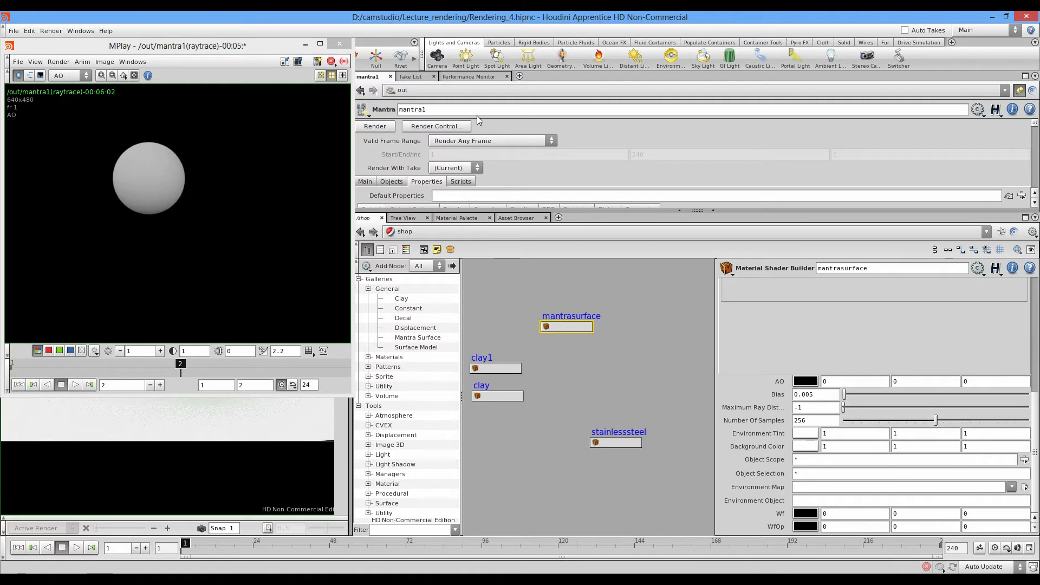
key(Escape)
Step: Examine the WfOp, C and Wf image planes of the new render in MPlay
click(69, 75)
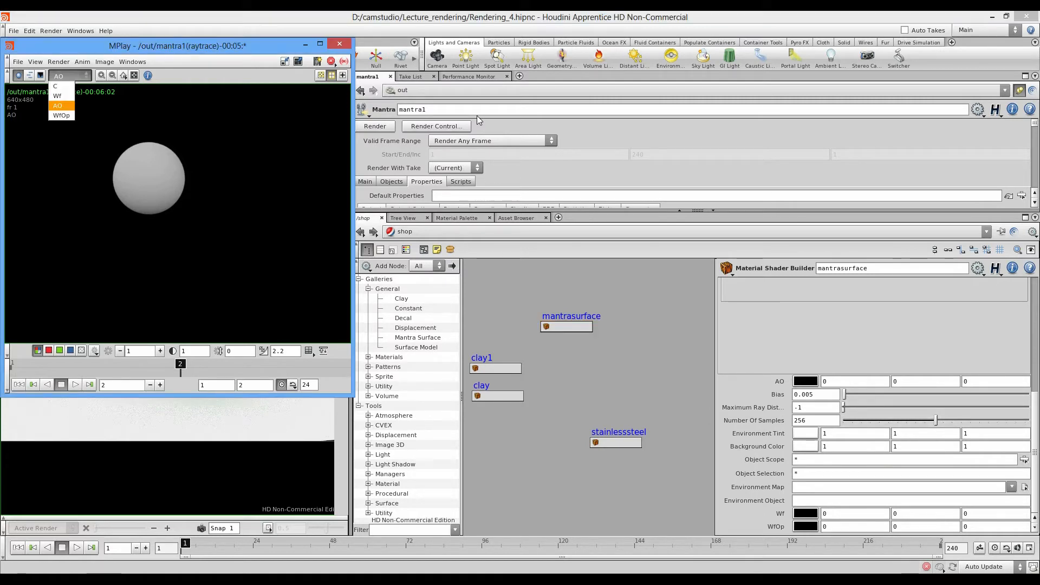
click(62, 115)
click(69, 75)
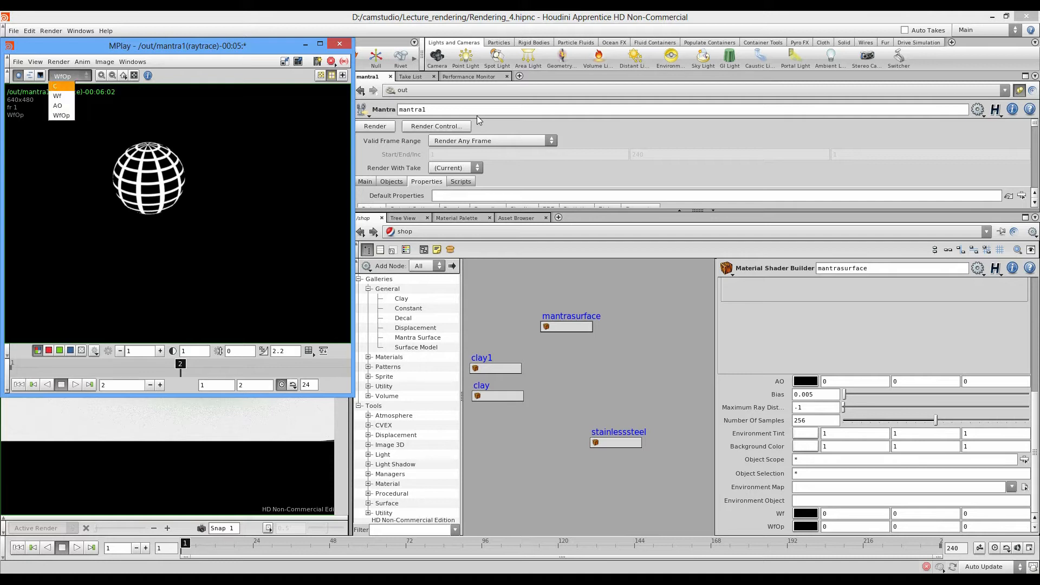
click(61, 87)
click(69, 75)
click(62, 86)
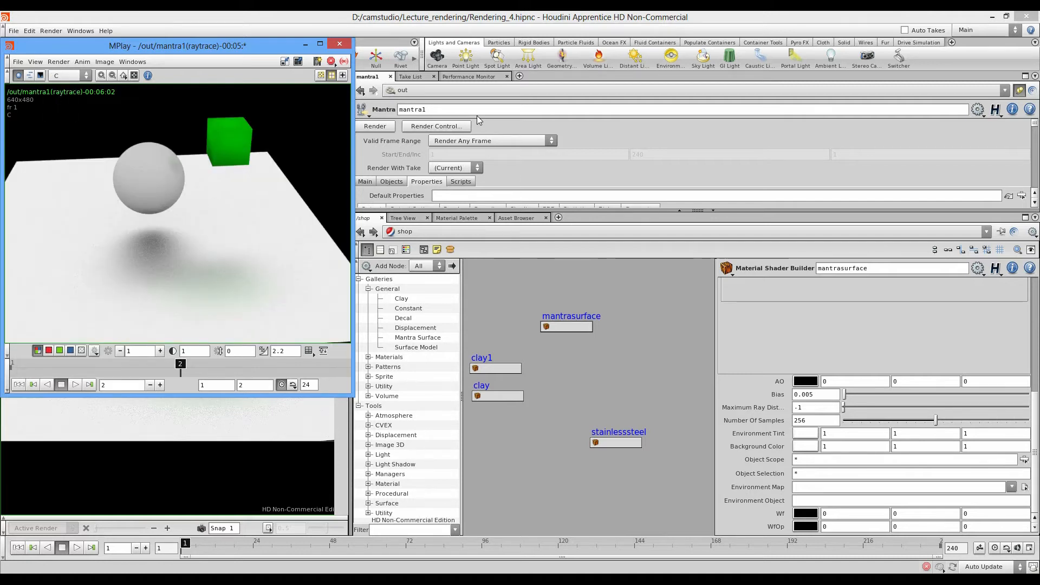
click(69, 76)
click(62, 115)
click(69, 75)
click(62, 86)
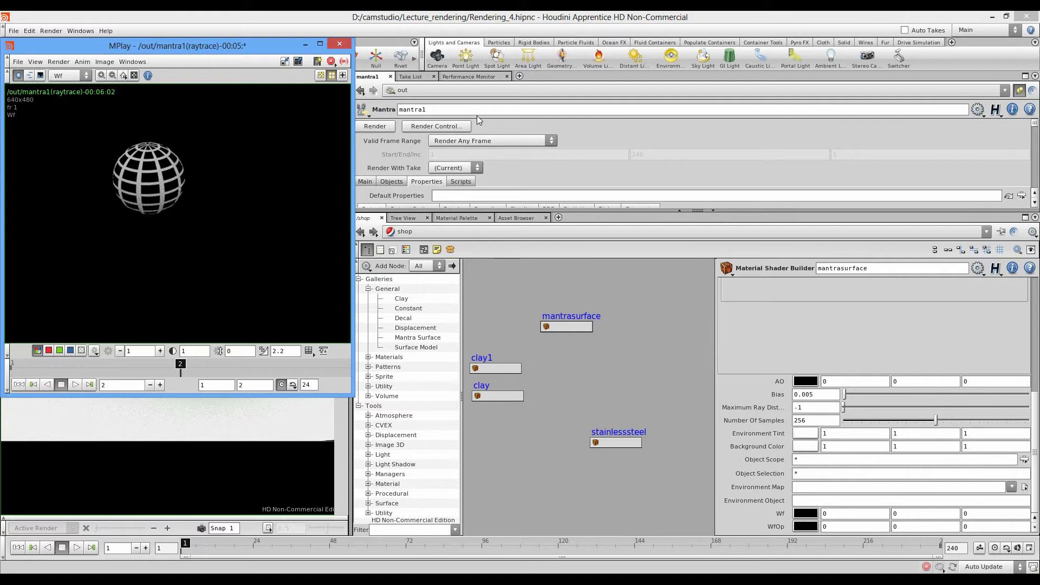
click(69, 75)
click(477, 116)
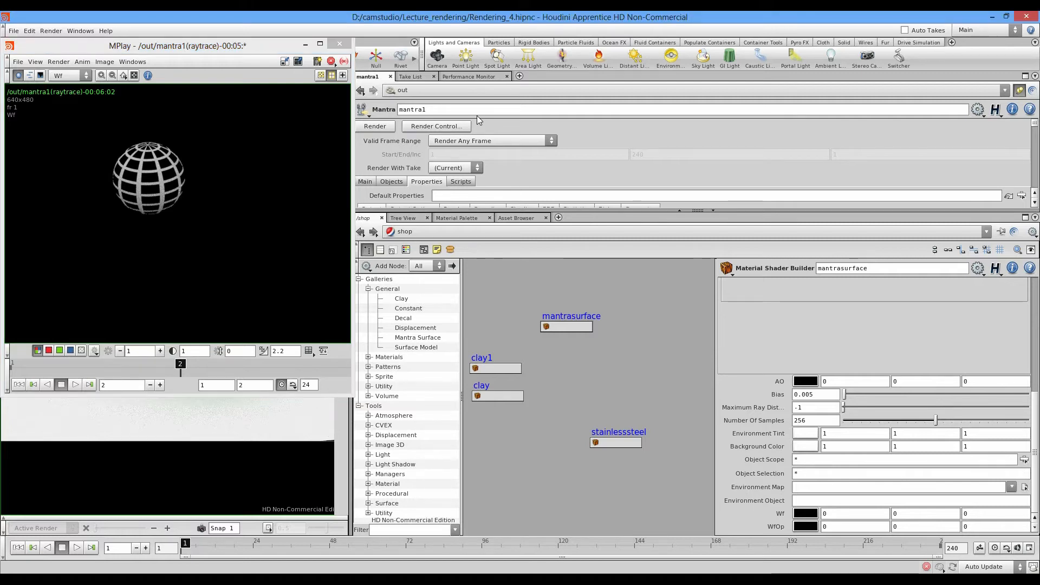
Step: Open the mantrasurface network and add a Thin Film material node beside the S parameter
double_click(566, 326)
scroll(595, 287, down, 5)
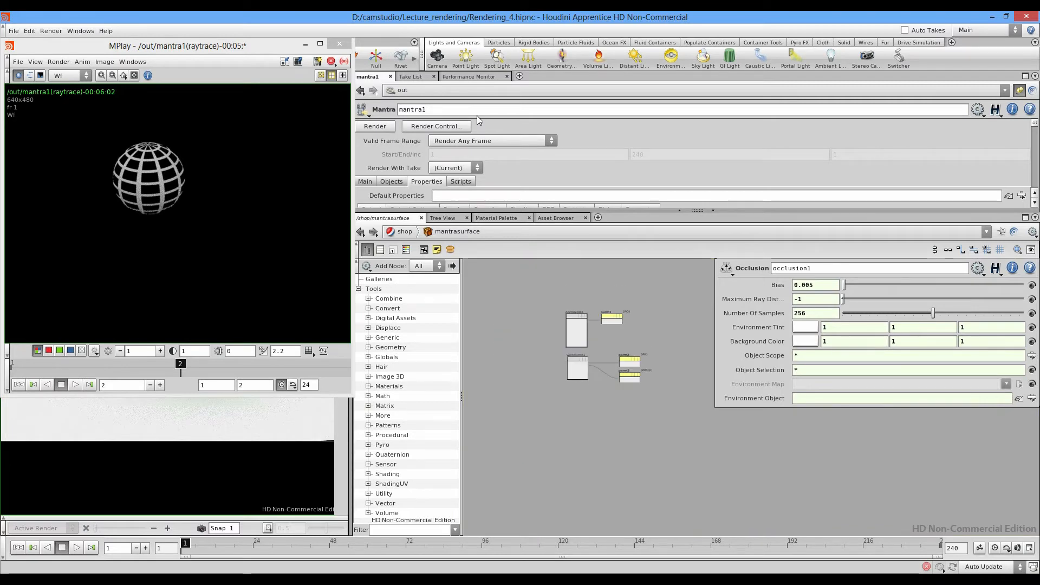
key(Tab)
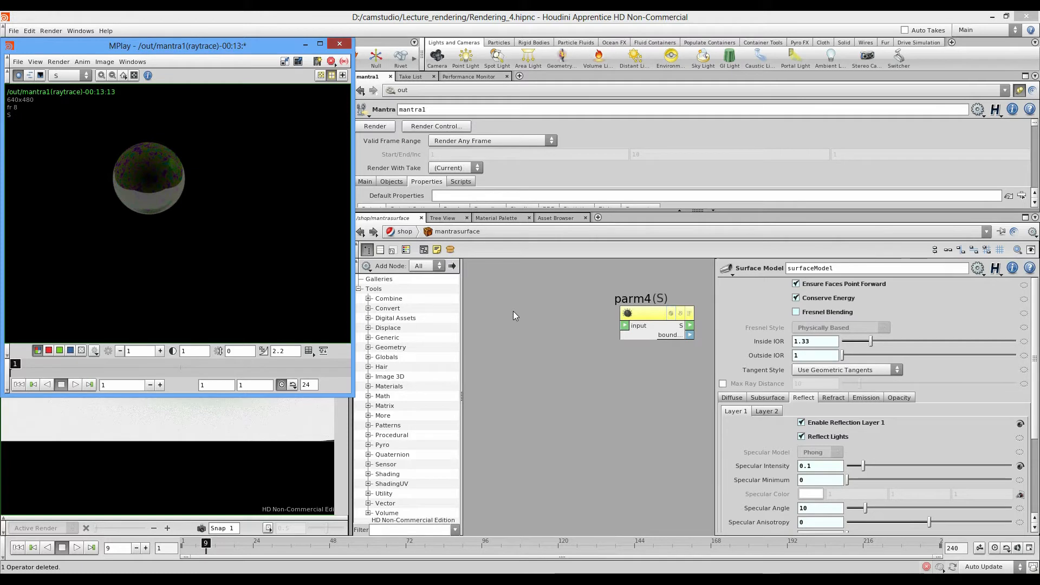
click(513, 312)
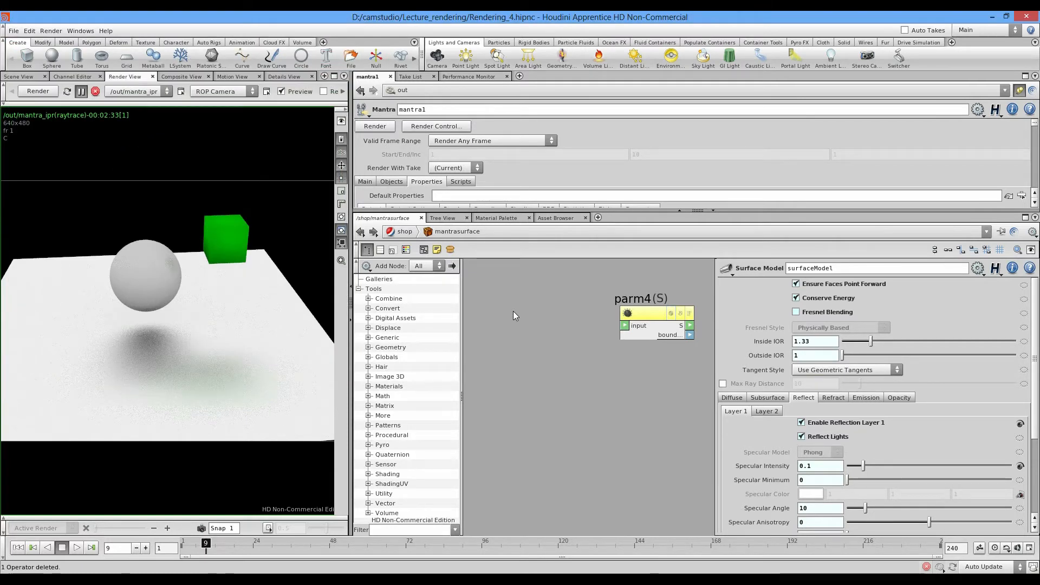
key(Tab)
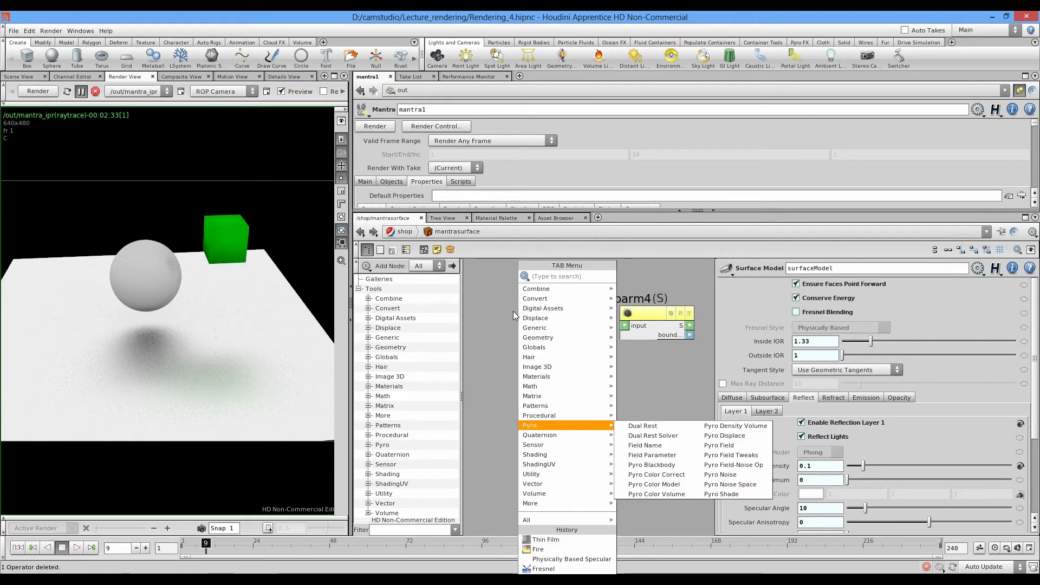
mouse_move(566, 376)
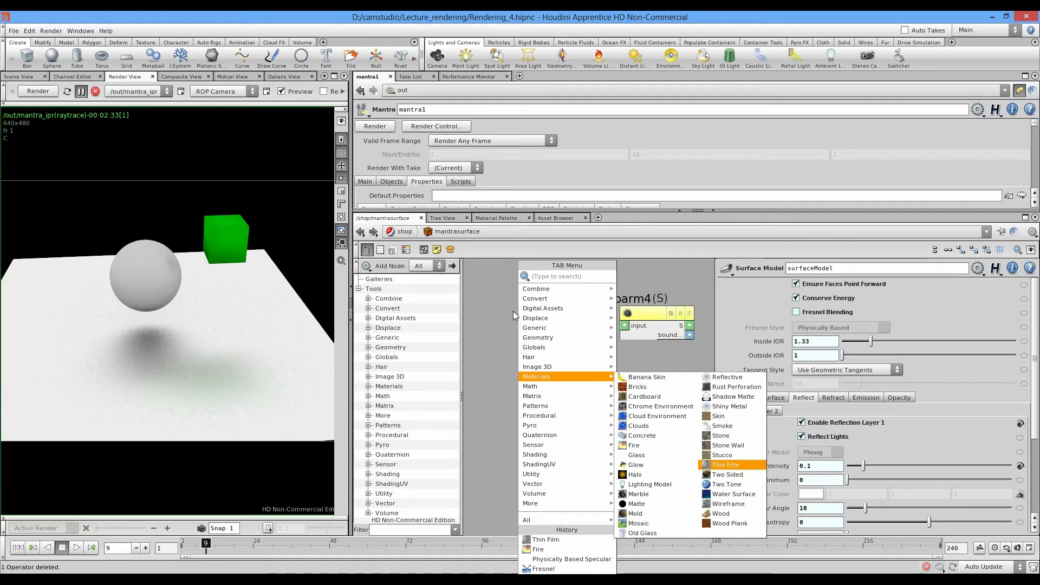
key(Return)
click(512, 310)
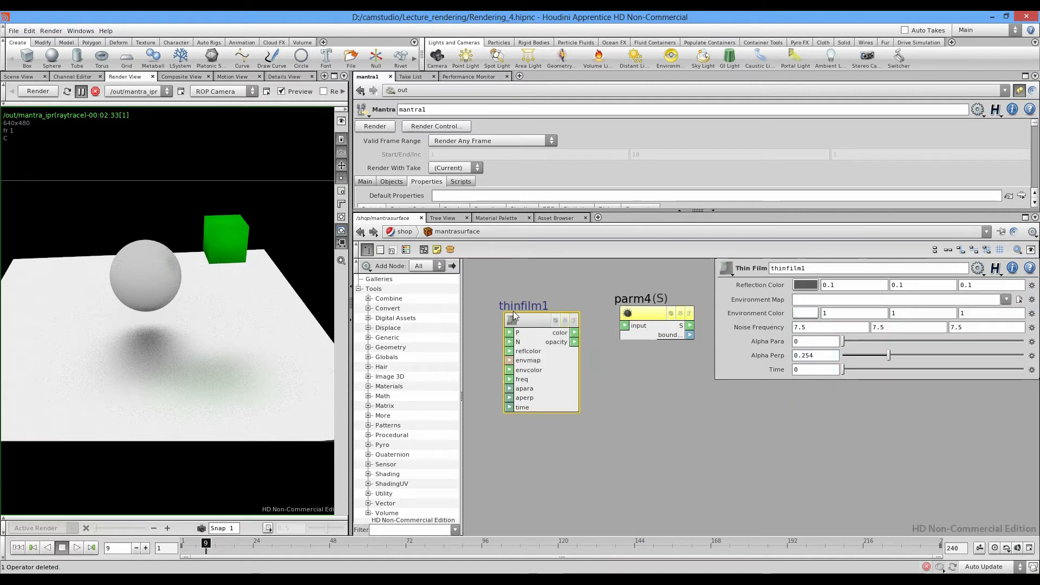
Step: Connect the Thin Film node's color output to the S parameter's input and render mantra1
click(649, 313)
scroll(647, 355, up, 1)
scroll(647, 355, down, 4)
middle_drag(647, 355, 632, 452)
mouse_move(632, 368)
middle_down()
mouse_move(621, 436)
mouse_move(591, 302)
middle_up()
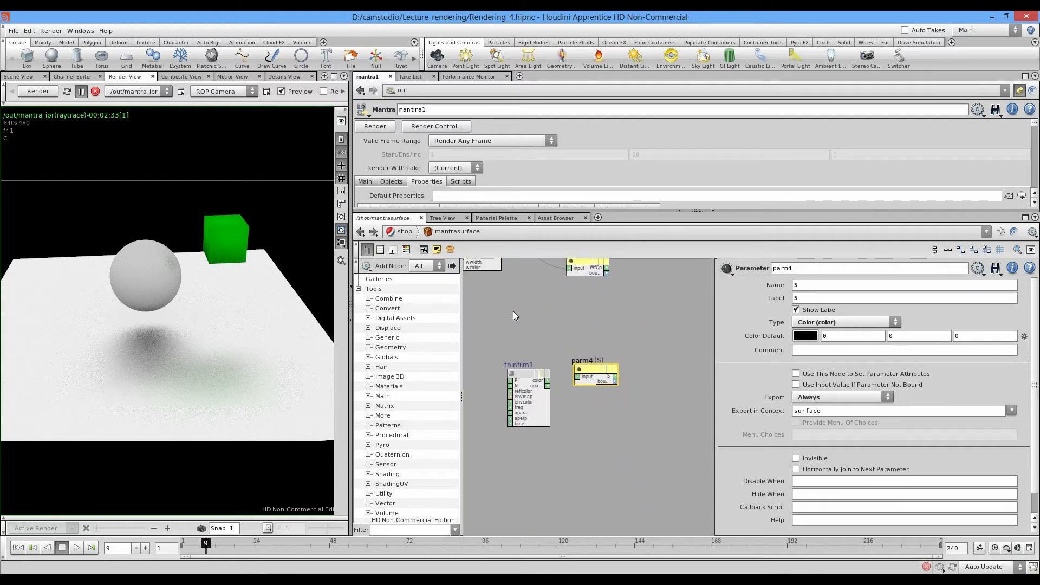
scroll(550, 396, up, 4)
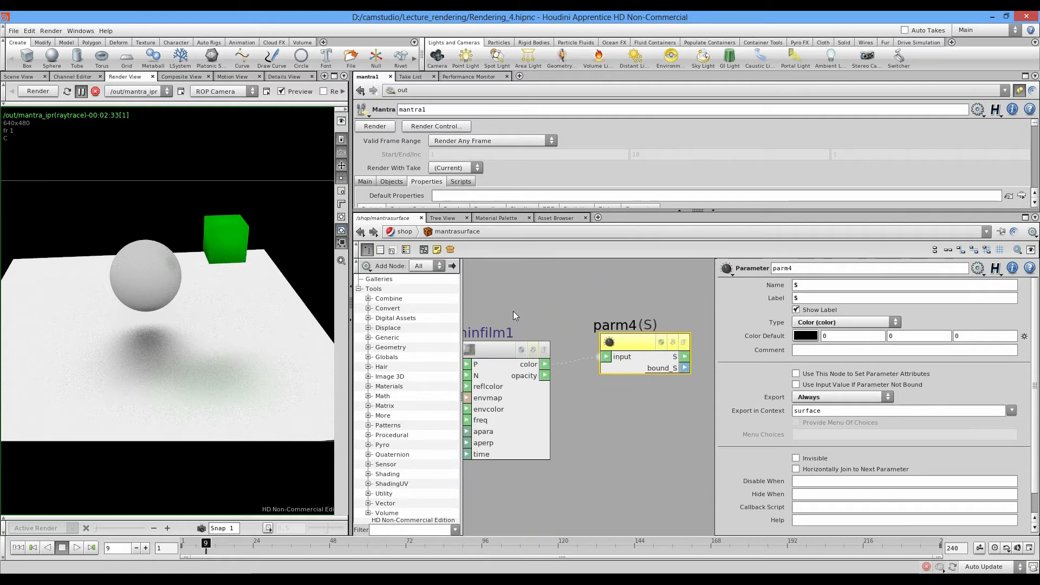
click(604, 357)
click(375, 127)
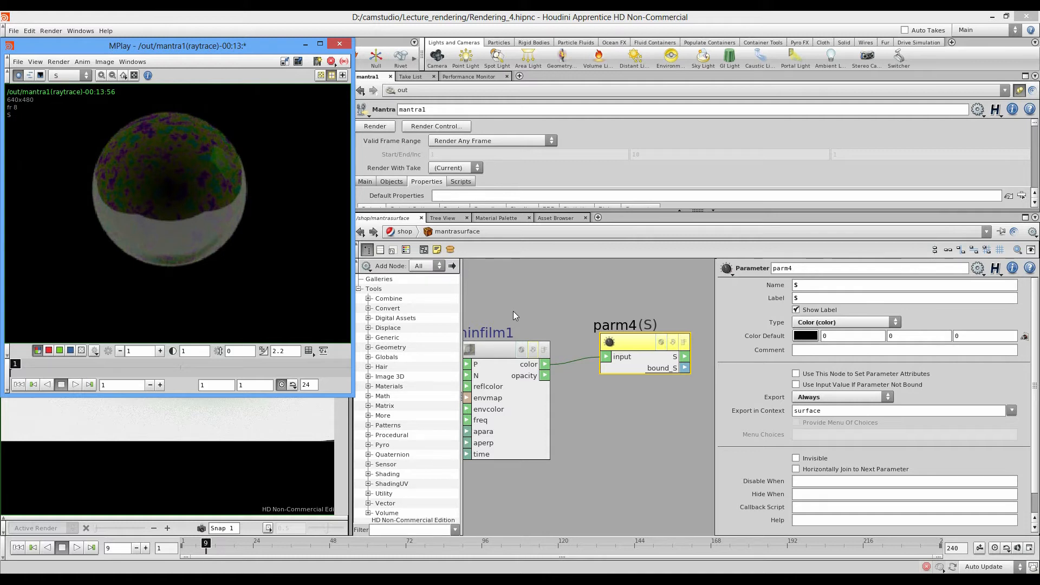
Step: Render the Thin Film node with Environment Map $HFS/houdini/pic/Mandril.rat, and render again with Time at 3.26
middle_drag(512, 311, 557, 279)
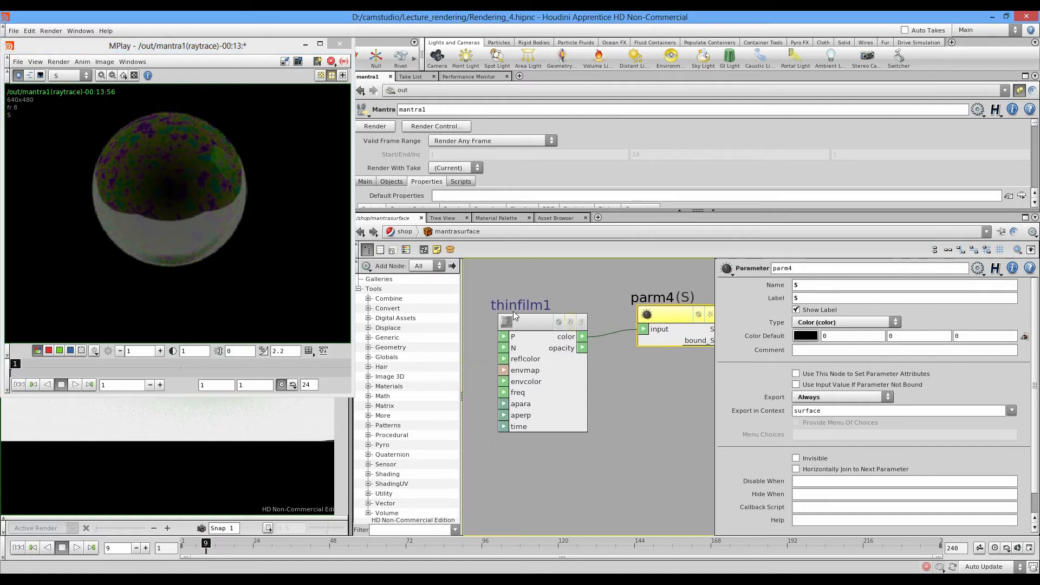
click(513, 315)
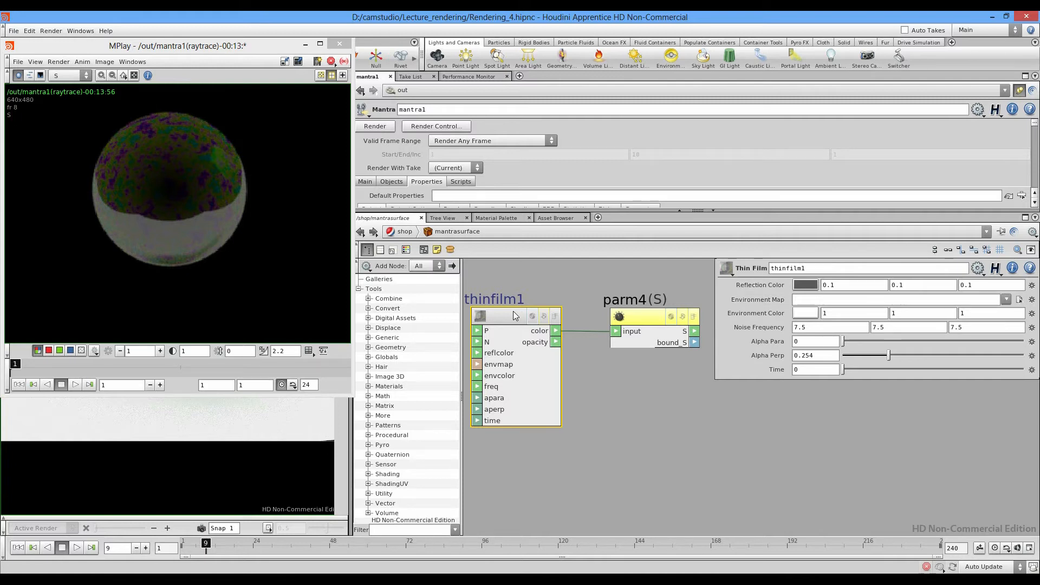
click(1005, 299)
click(953, 311)
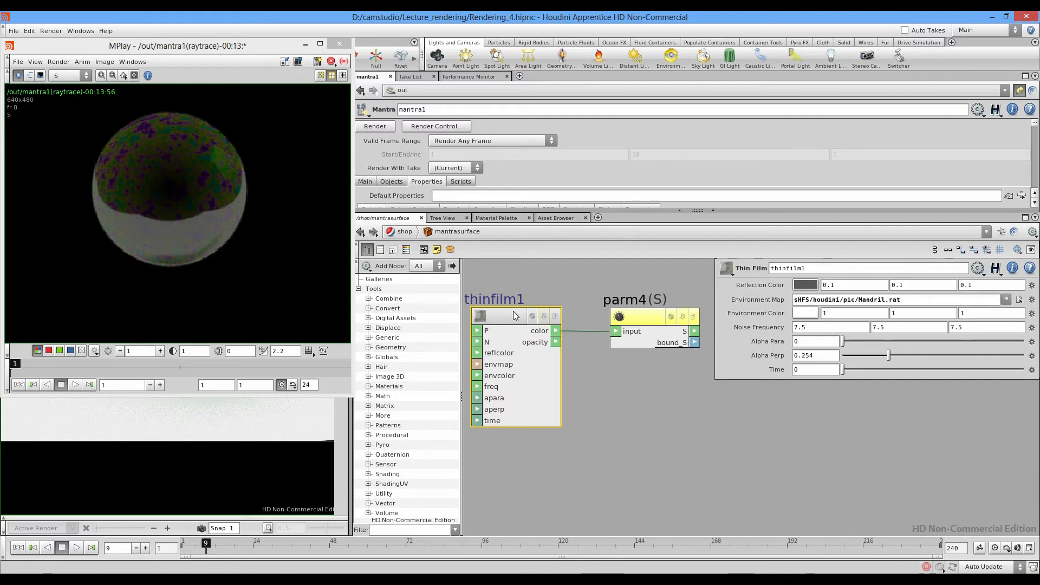
click(375, 126)
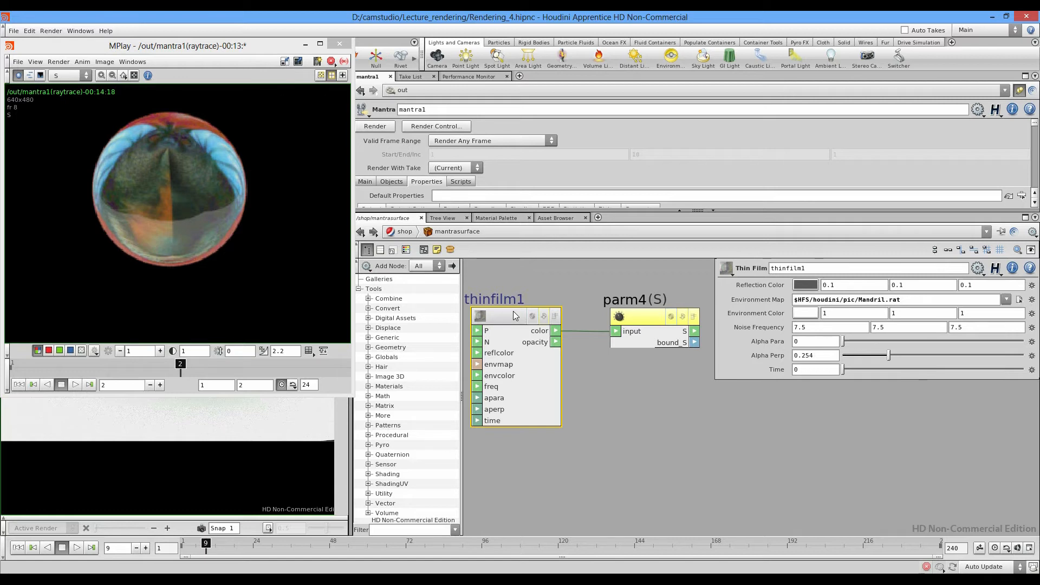
drag(843, 369, 901, 369)
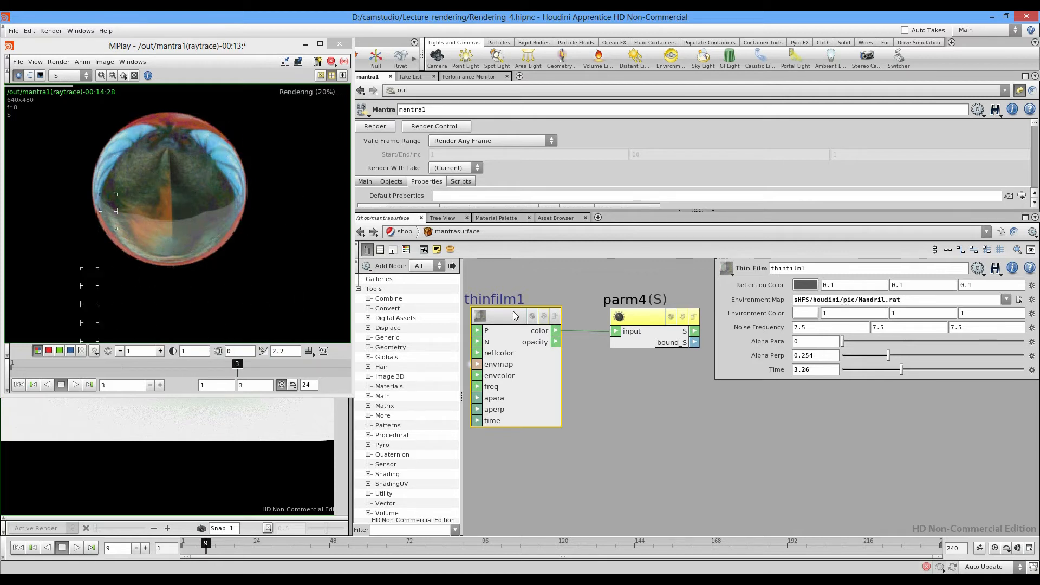
Step: Replace the Thin Film node with a Fire material node beside the S parameter
key(Delete)
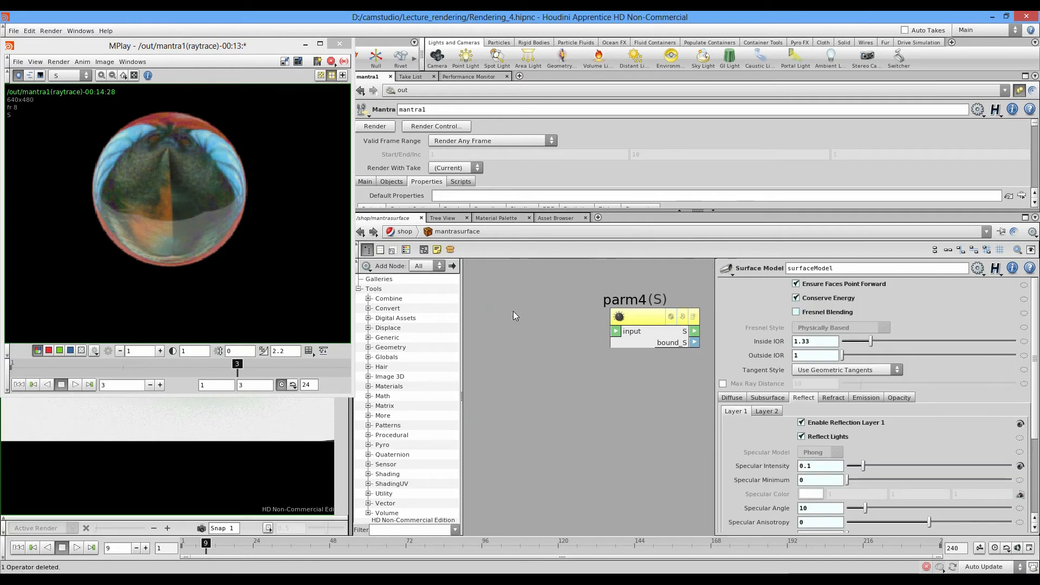
key(Tab)
mouse_move(524, 415)
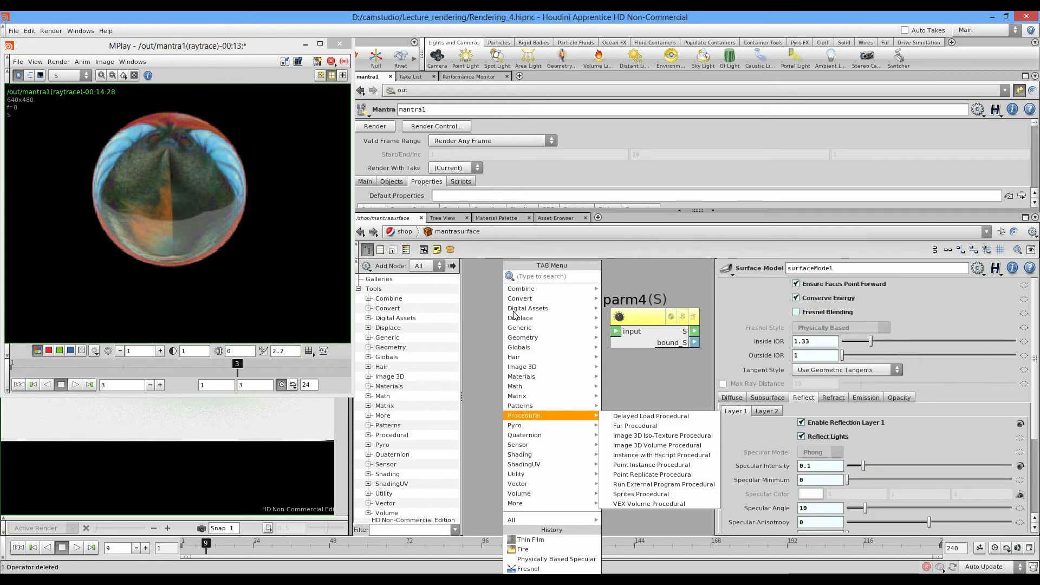
mouse_move(521, 376)
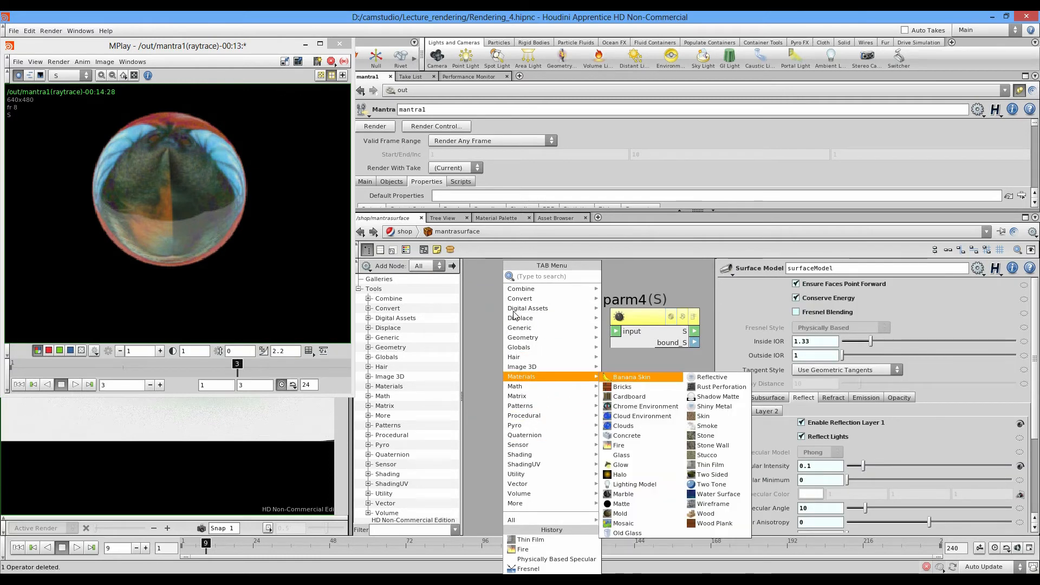
click(619, 446)
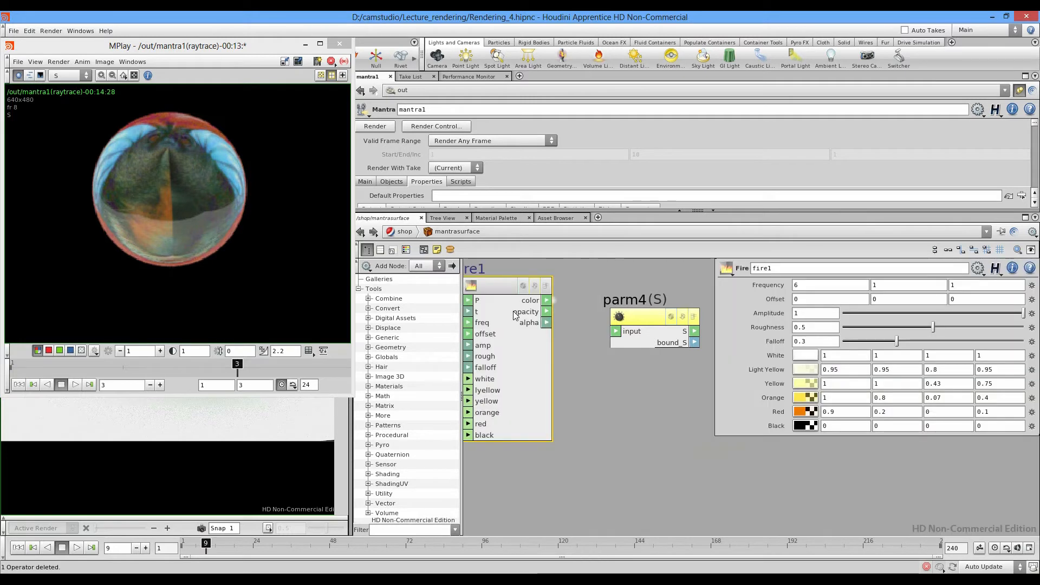
Step: Connect the Fire node's color output to the S parameter's input and render mantra1
scroll(551, 344, down, 3)
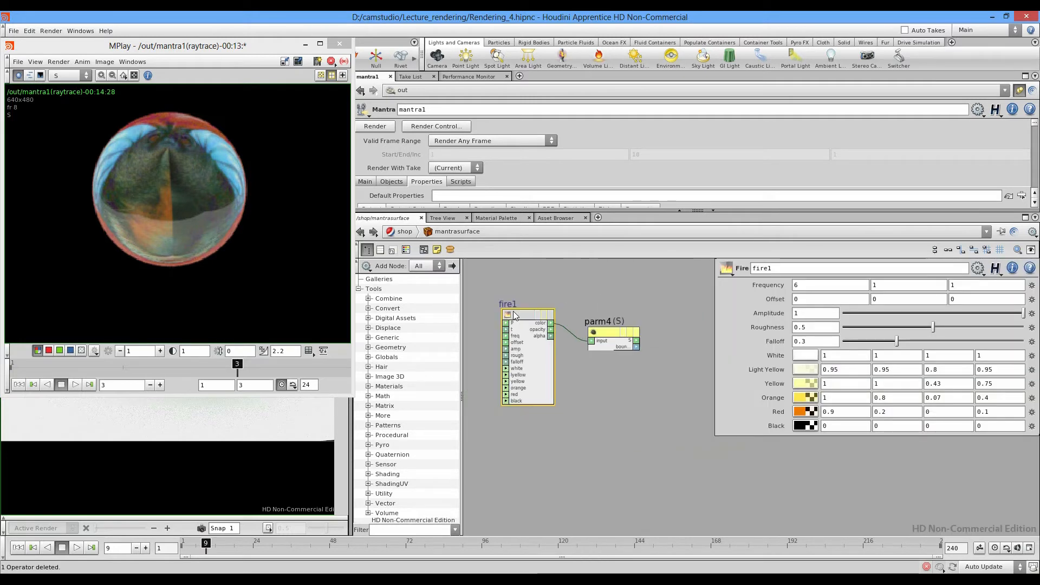
middle_drag(552, 344, 573, 378)
drag(546, 373, 541, 391)
scroll(536, 379, up, 5)
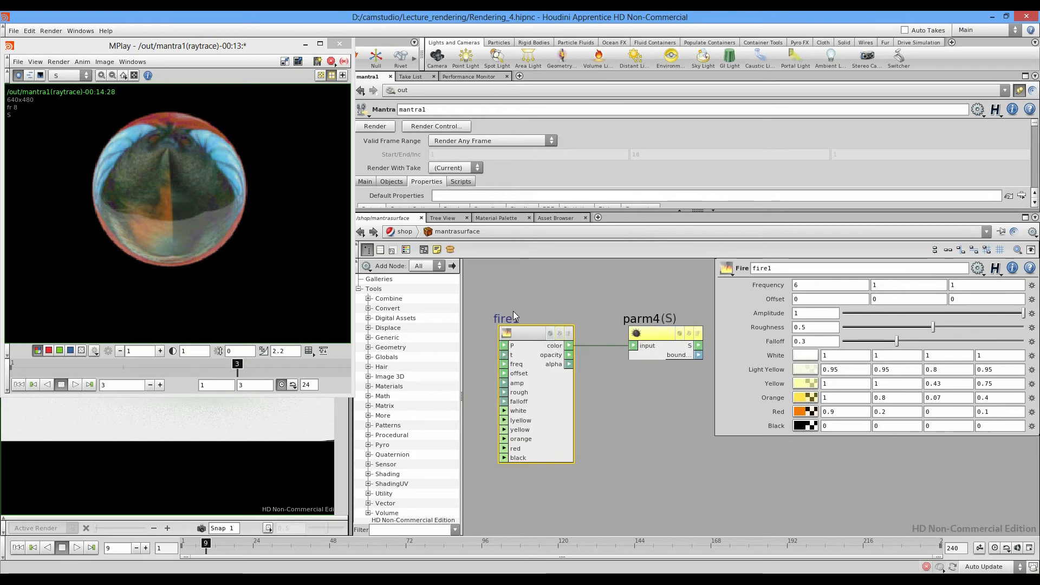
middle_drag(536, 379, 485, 349)
click(375, 126)
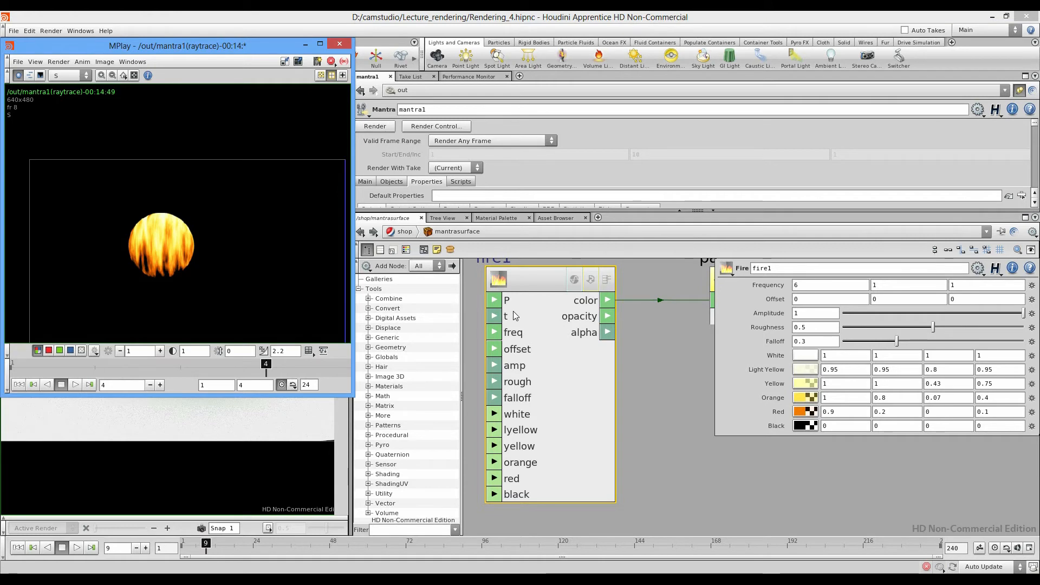
Step: Apply the mantrasurface material from the shop level to the floor plane and render mantra1 again
mouse_move(177, 45)
mouse_down()
mouse_move(190, 69)
mouse_move(201, 379)
mouse_up()
click(515, 315)
key(u)
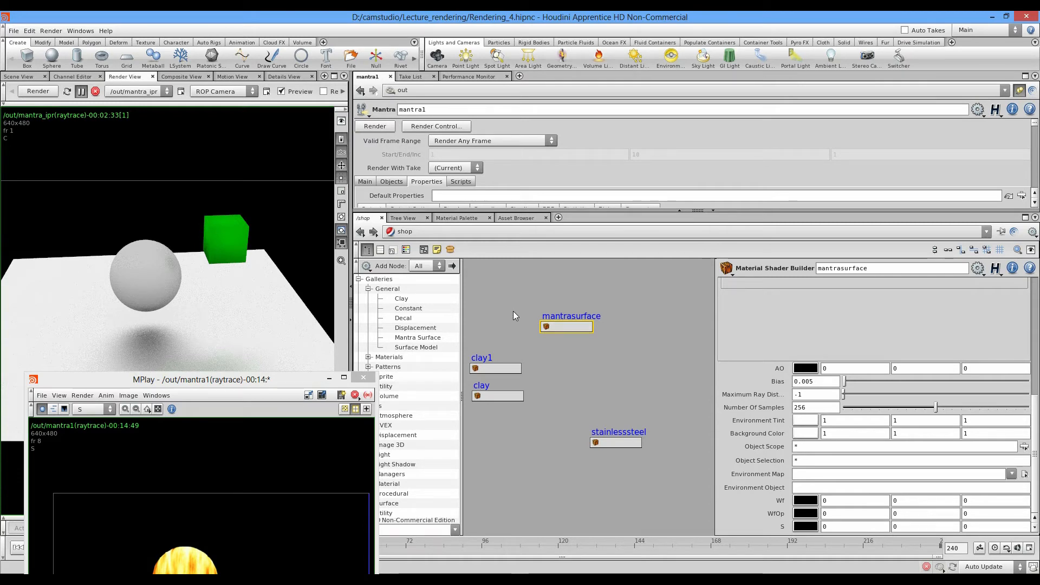
mouse_move(190, 379)
mouse_down()
mouse_move(162, 115)
mouse_move(184, 146)
mouse_up()
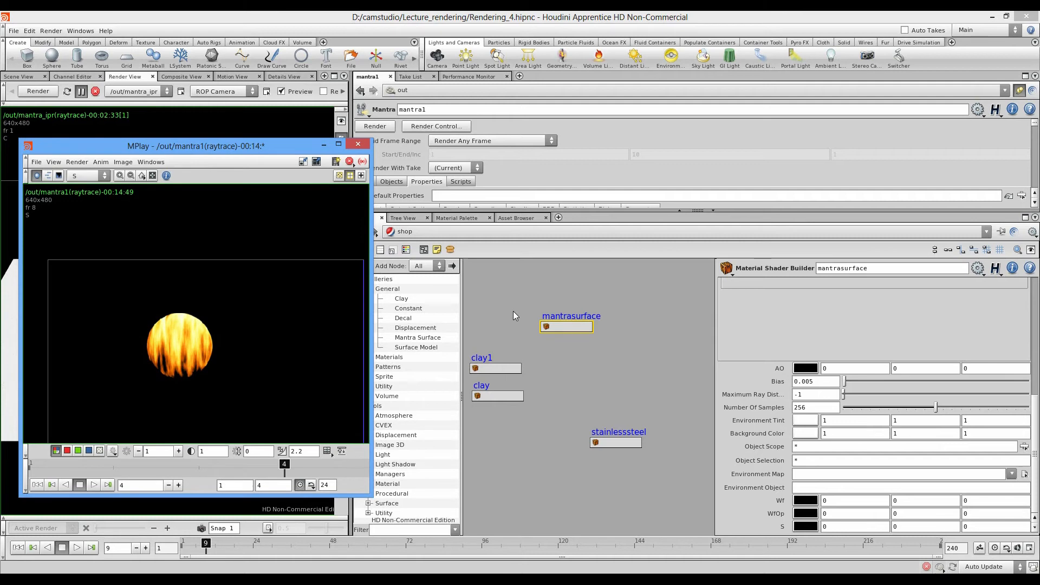
click(513, 315)
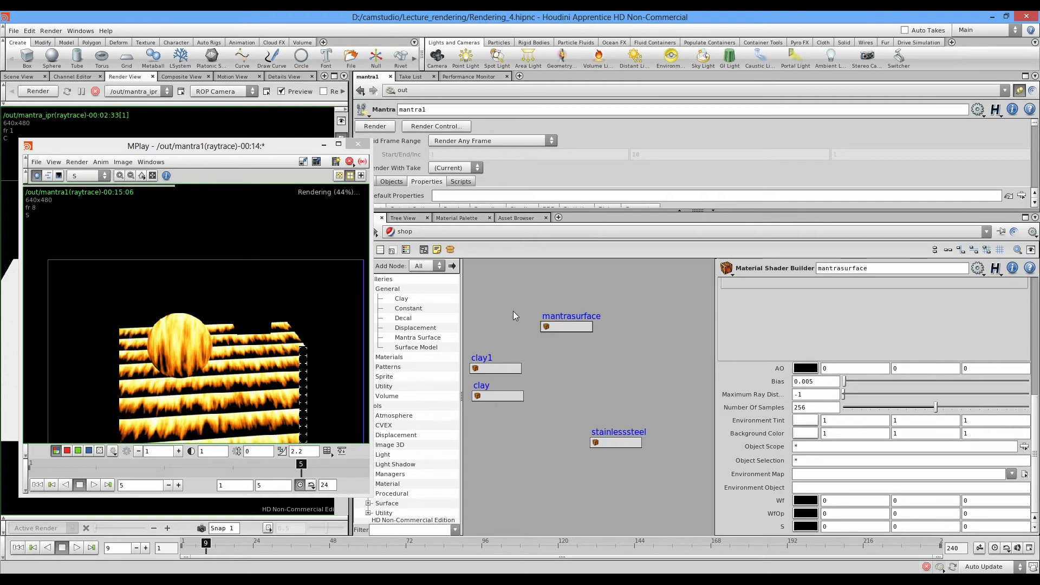
Step: Replace the Fire node inside mantrasurface with a Banana Skin node feeding the S parameter and render mantra1
key(i)
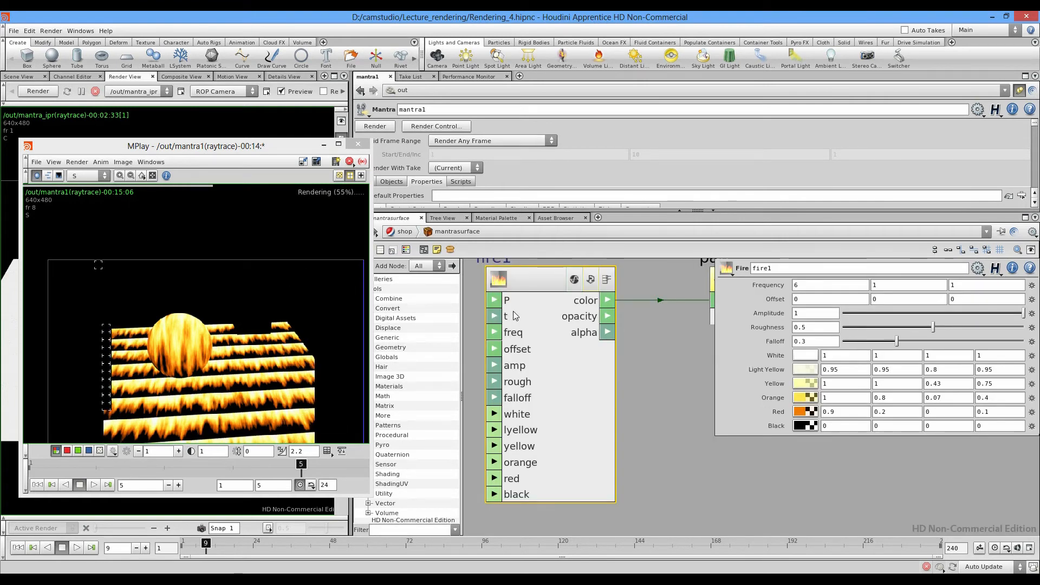
key(Delete)
key(Tab)
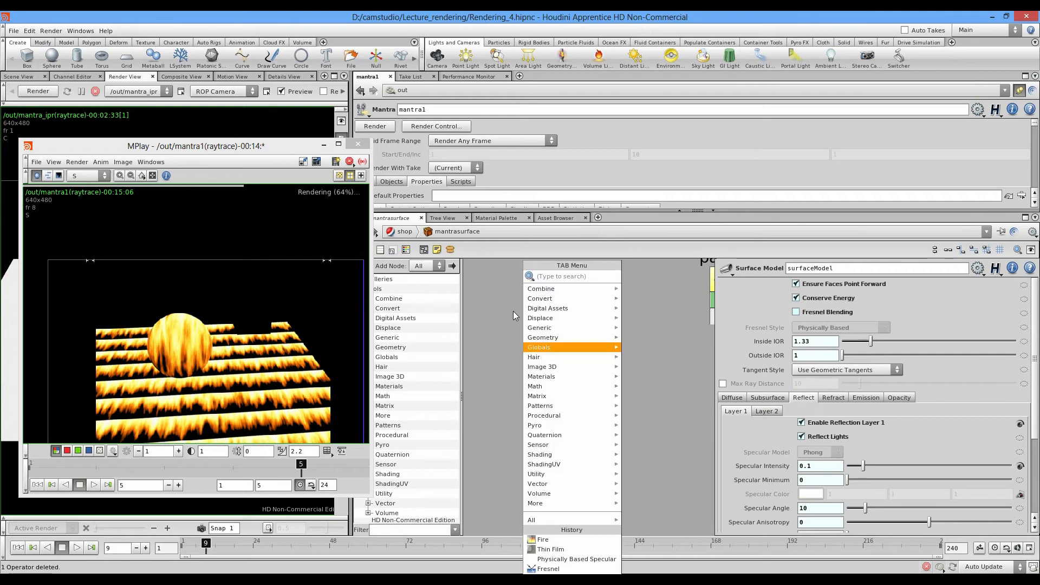
key(Return)
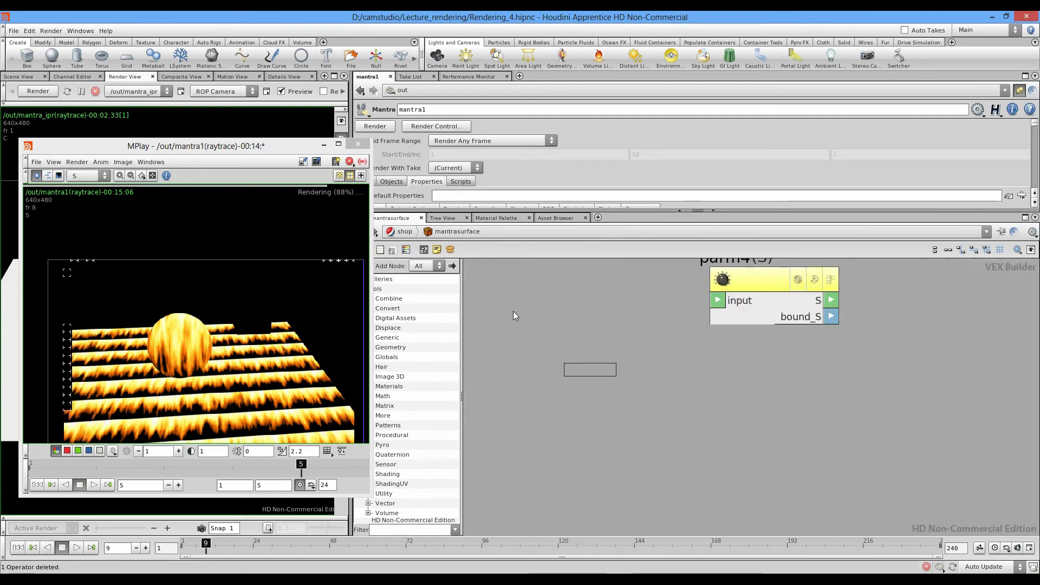
click(515, 316)
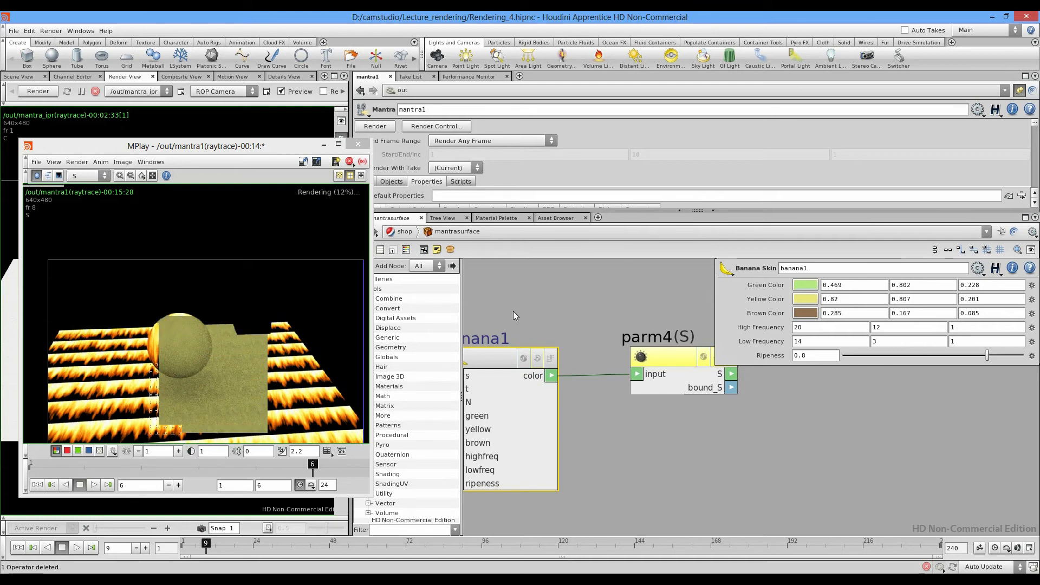
Step: Replace the Banana Skin node with a Glow material node whose color feeds the S parameter, and render mantra1
middle_drag(513, 312, 524, 296)
scroll(514, 316, up, 1)
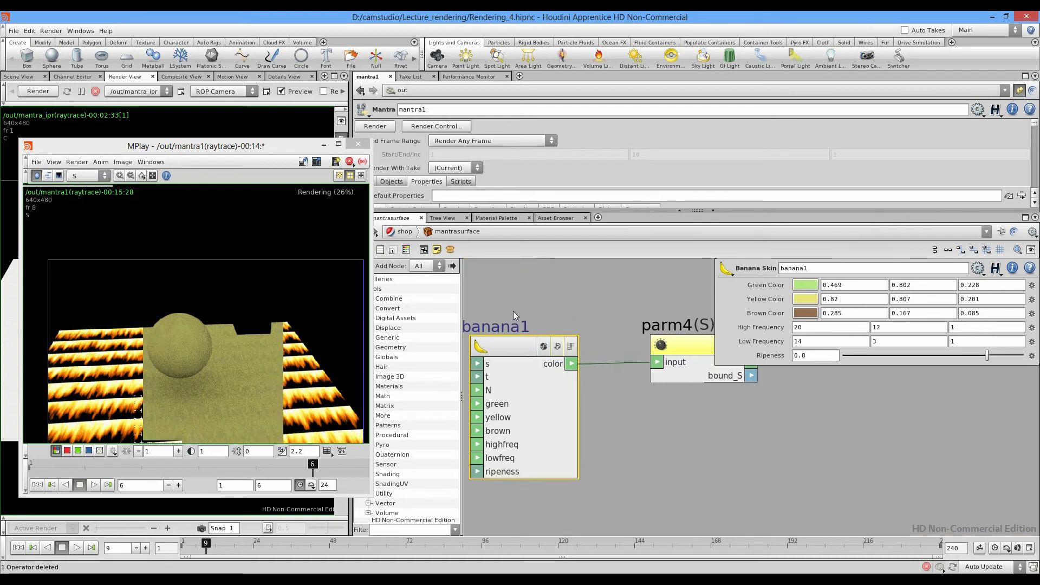
key(Delete)
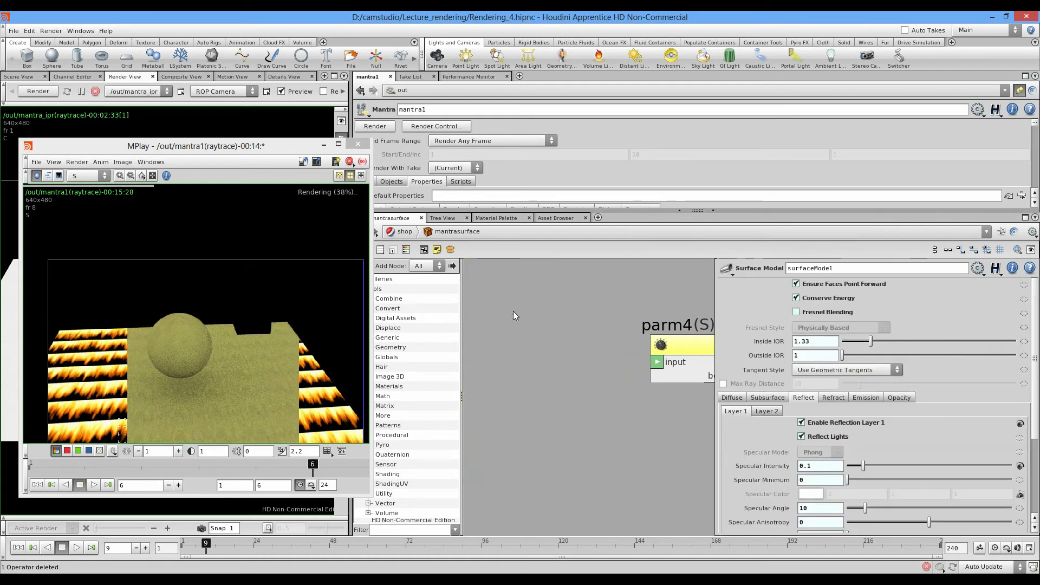
key(Tab)
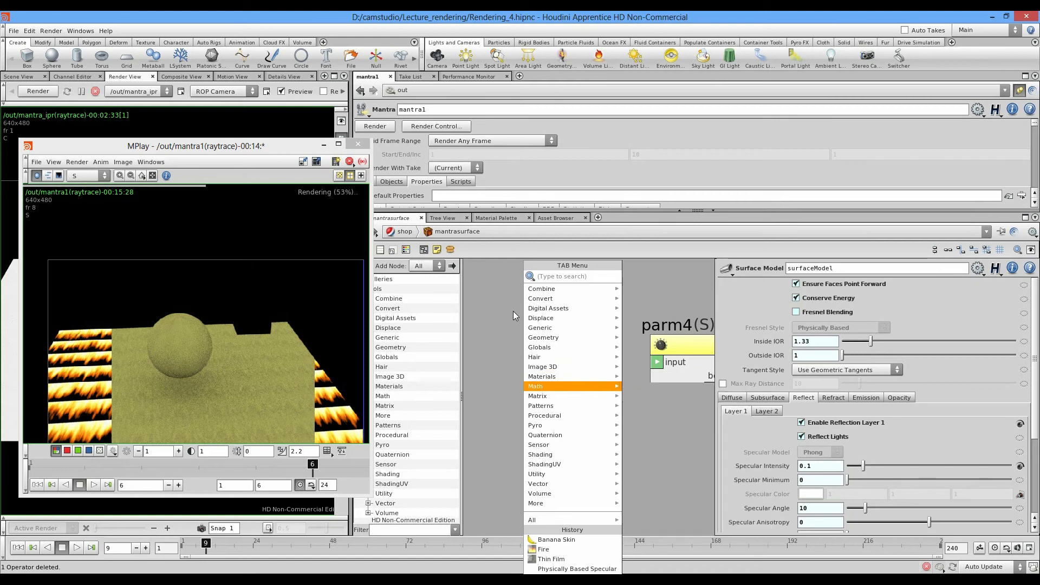
key(Right)
key(Down)
key(Down)
key(Down)
key(Down)
key(Down)
key(Down)
key(Down)
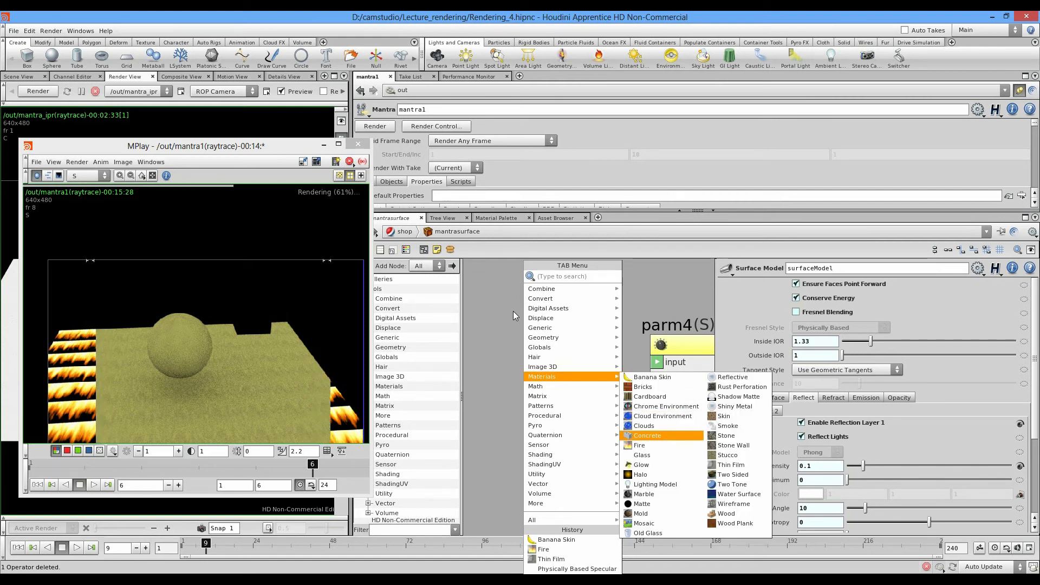
key(Down)
key(Down)
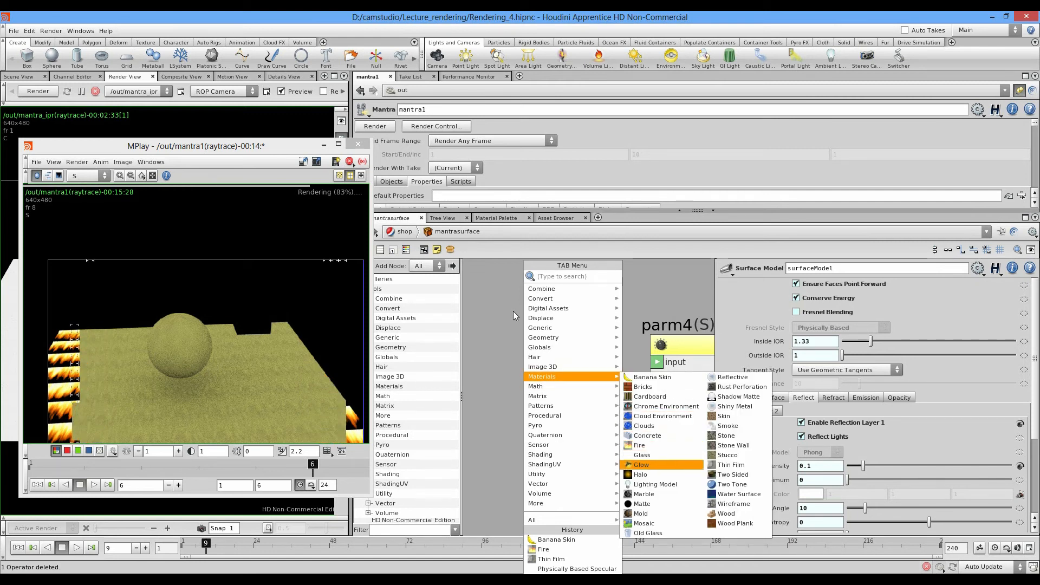
key(Escape)
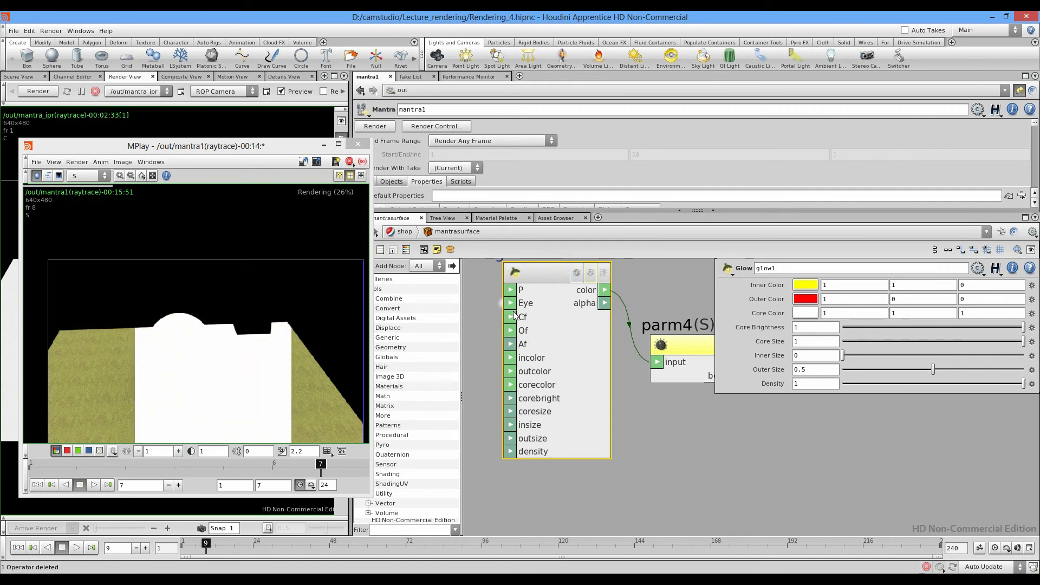
Step: Replace the Glow node with a Mosaic material node whose color feeds the S parameter, and render mantra1
click(513, 312)
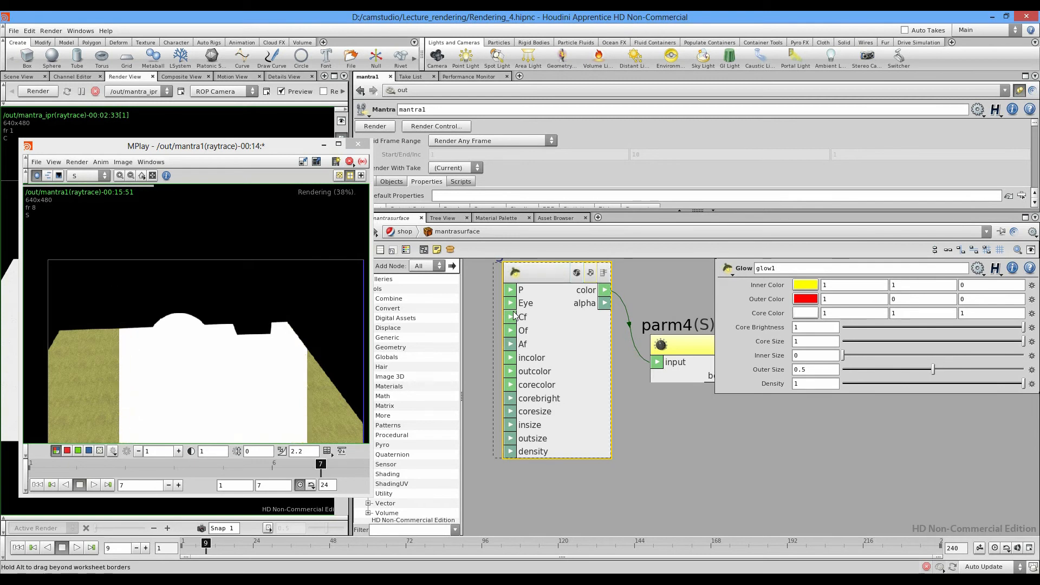
key(Delete)
key(Tab)
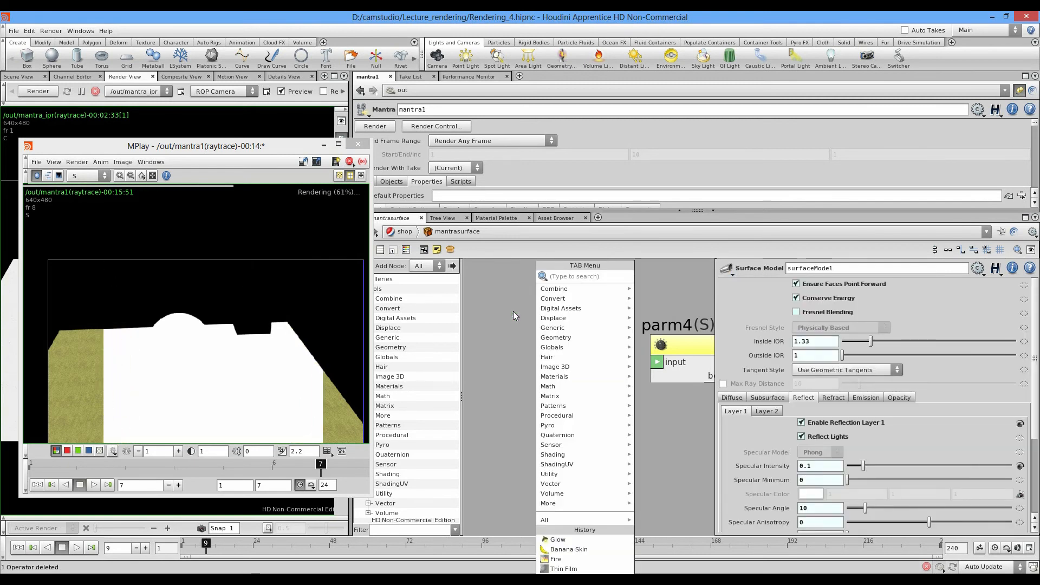
mouse_move(584, 377)
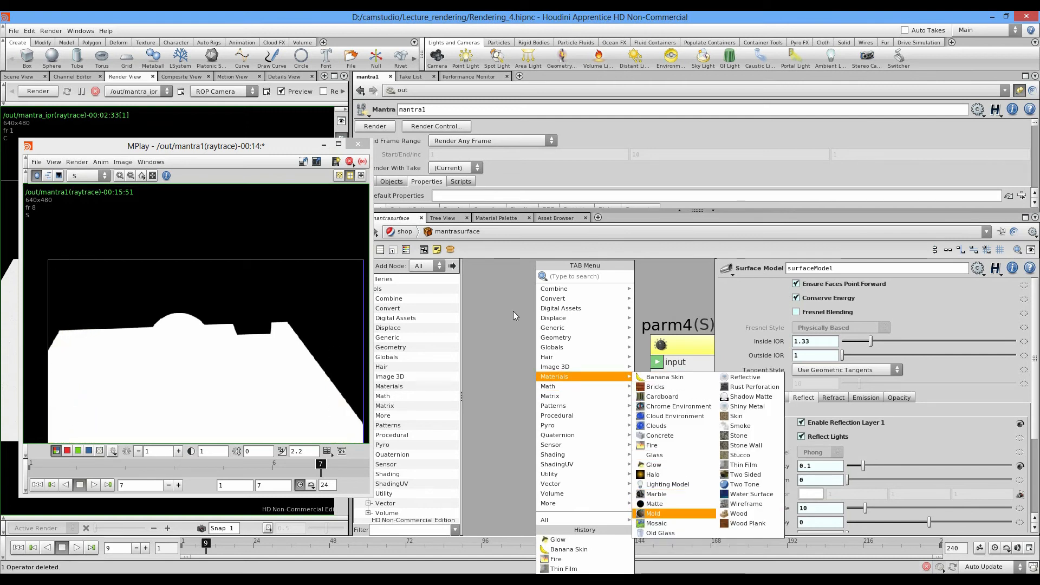
key(Return)
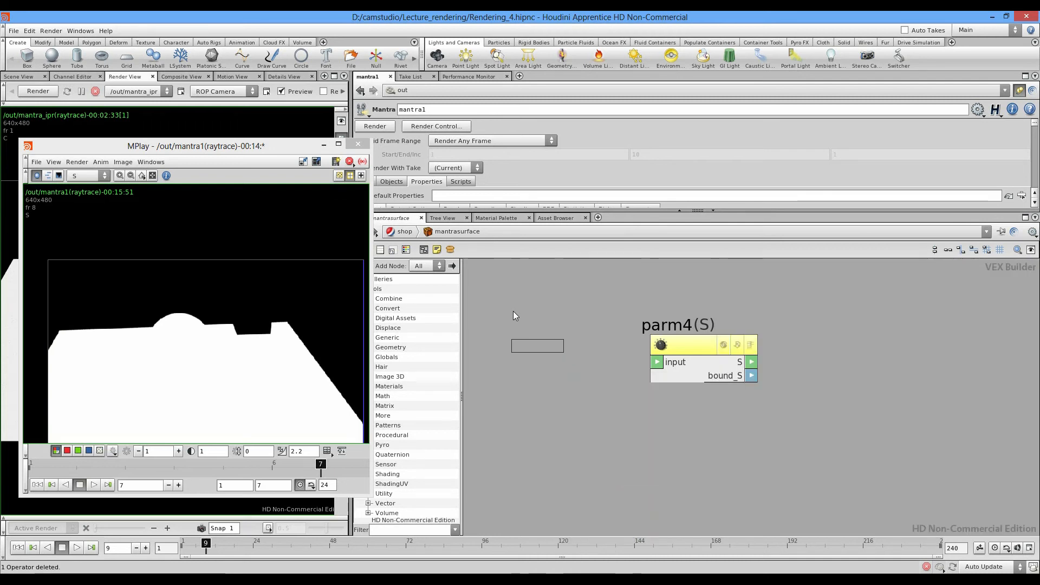
click(515, 315)
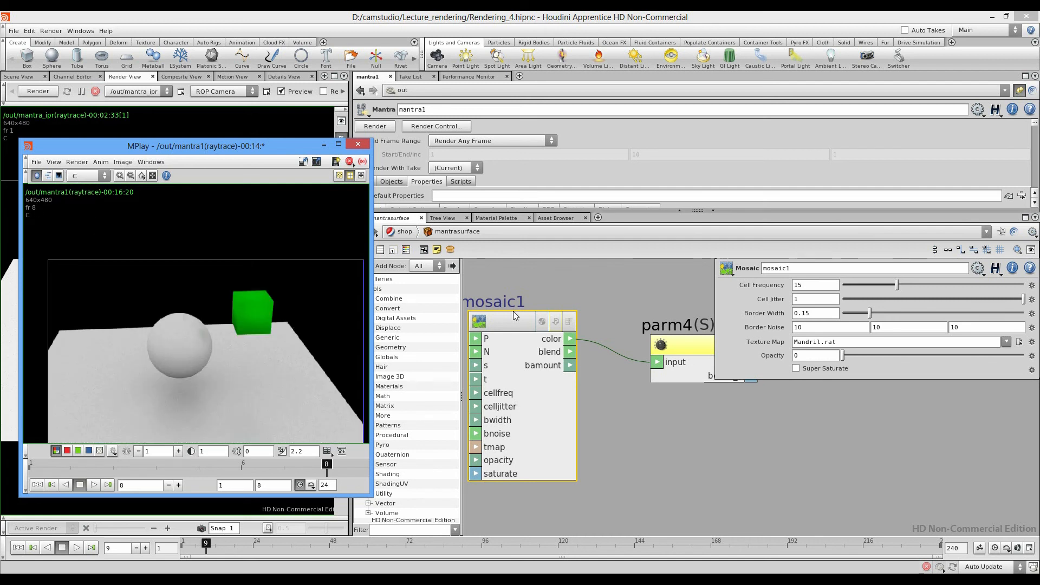
Step: Delete the Mosaic node connected to the S parameter
click(515, 316)
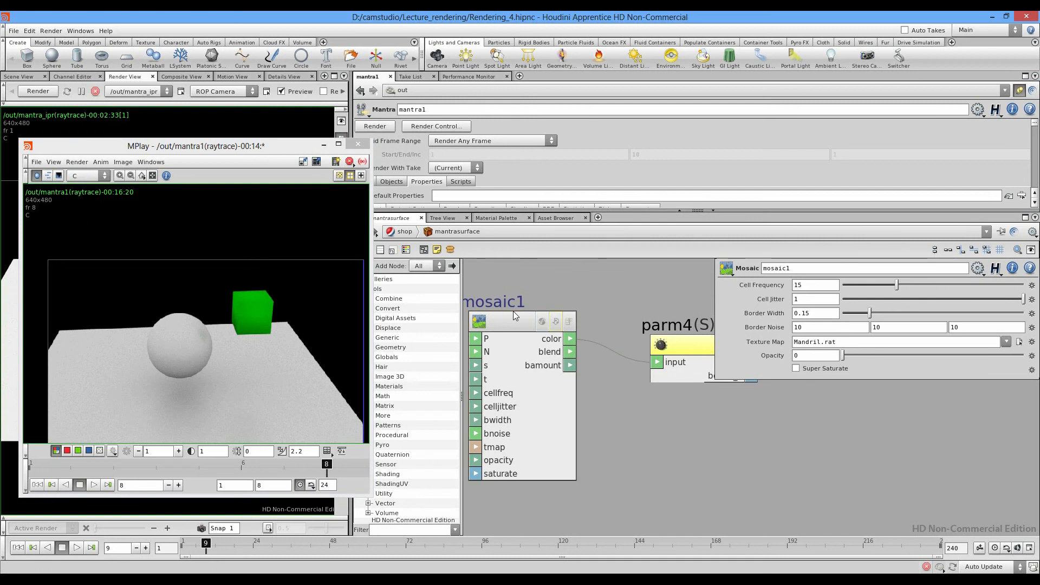
key(h)
key(ctrl+z)
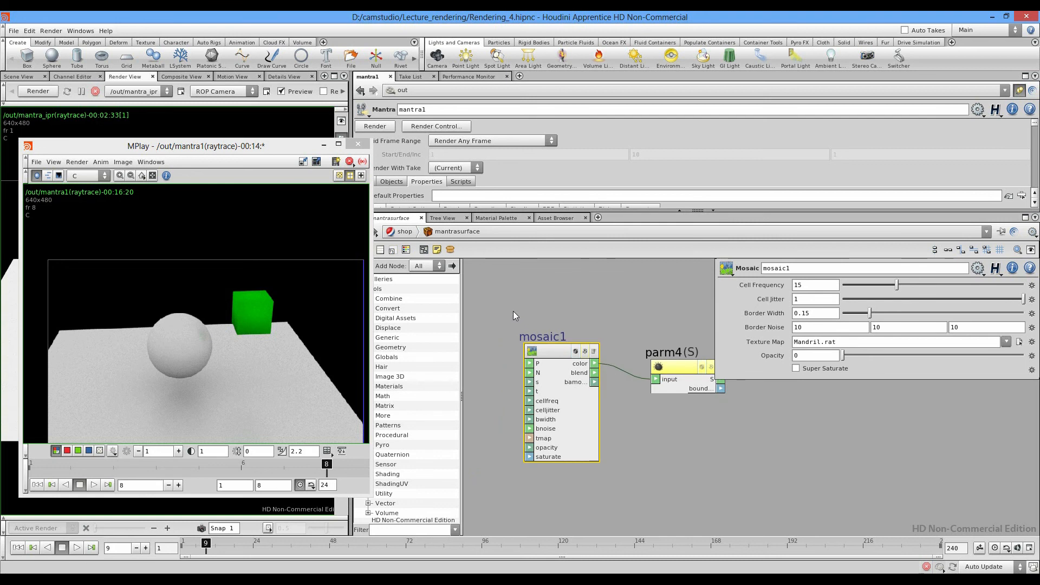
key(Delete)
key(Tab)
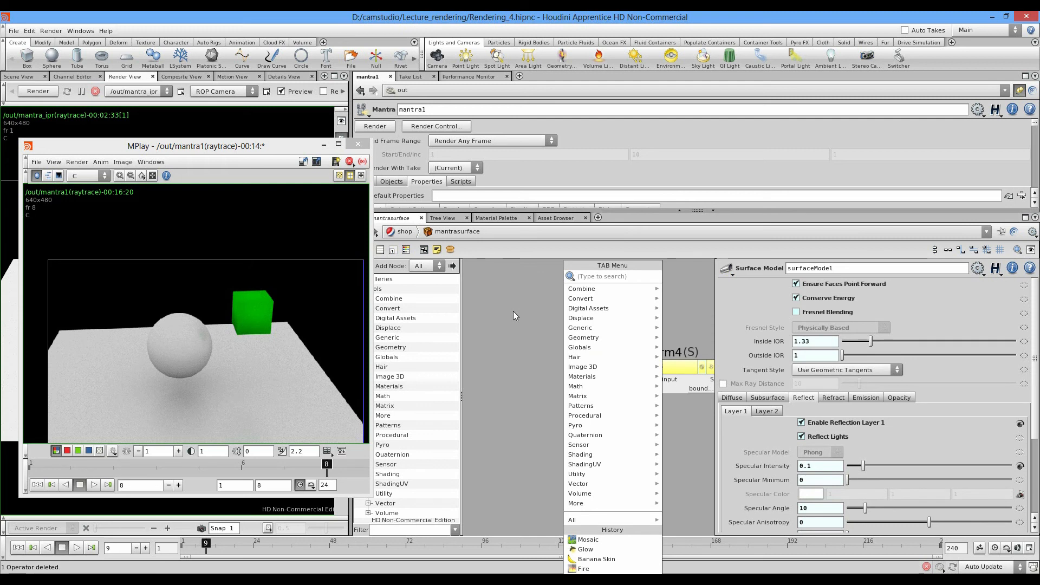
key(Escape)
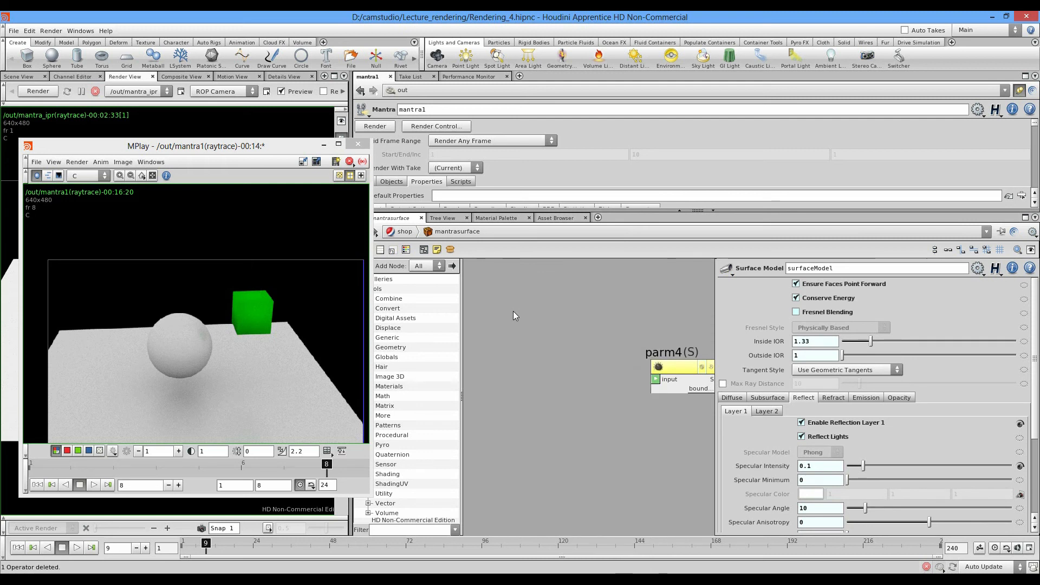
key(Tab)
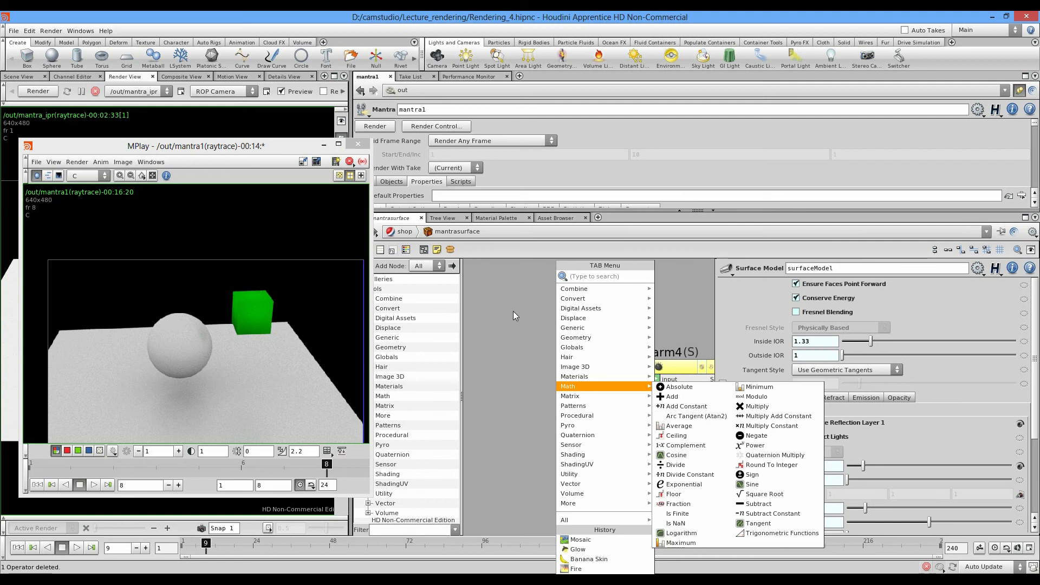
key(Right)
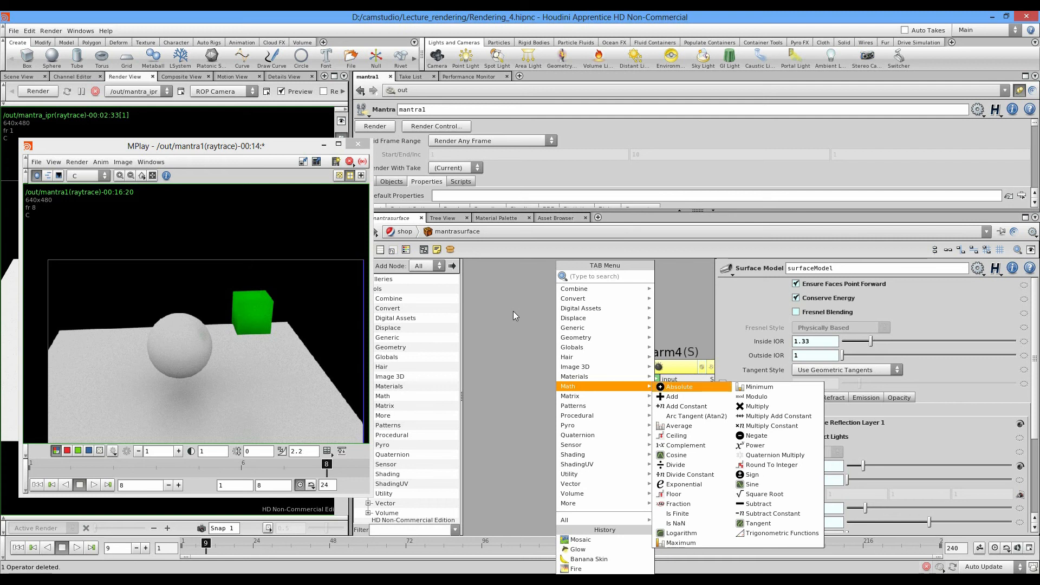
key(Left)
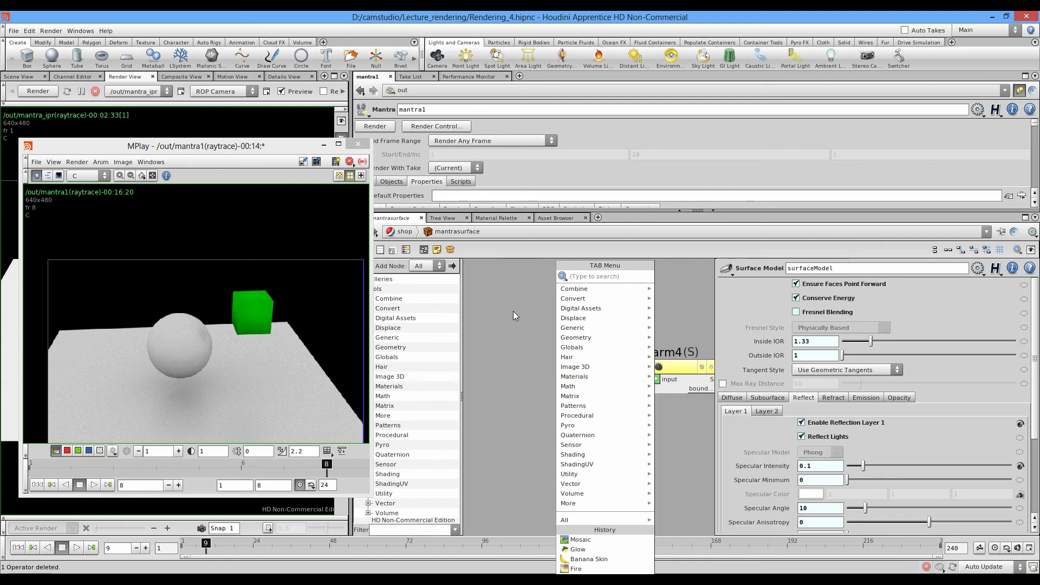